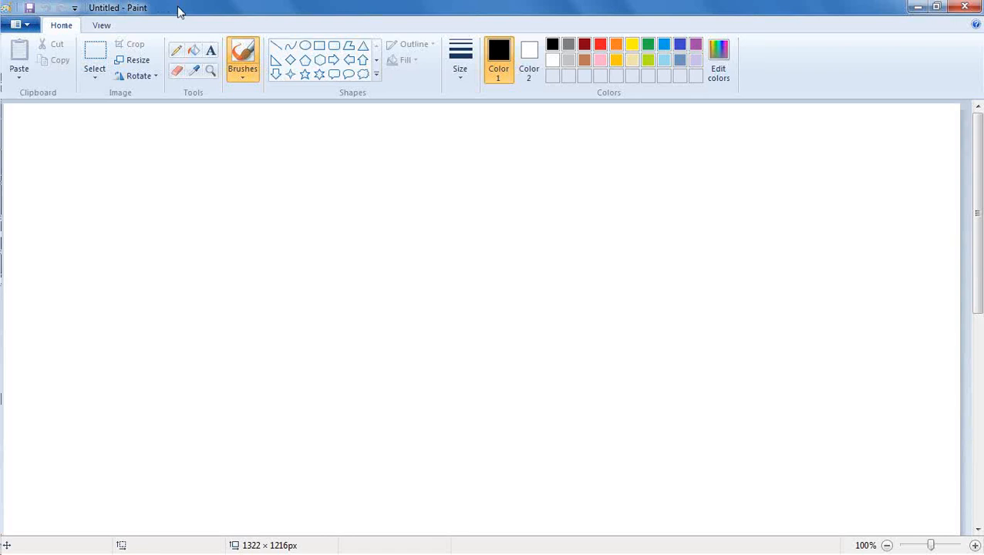
Open the Windows Start menu over the blank Paint canvas.
mouse_move(1, 59)
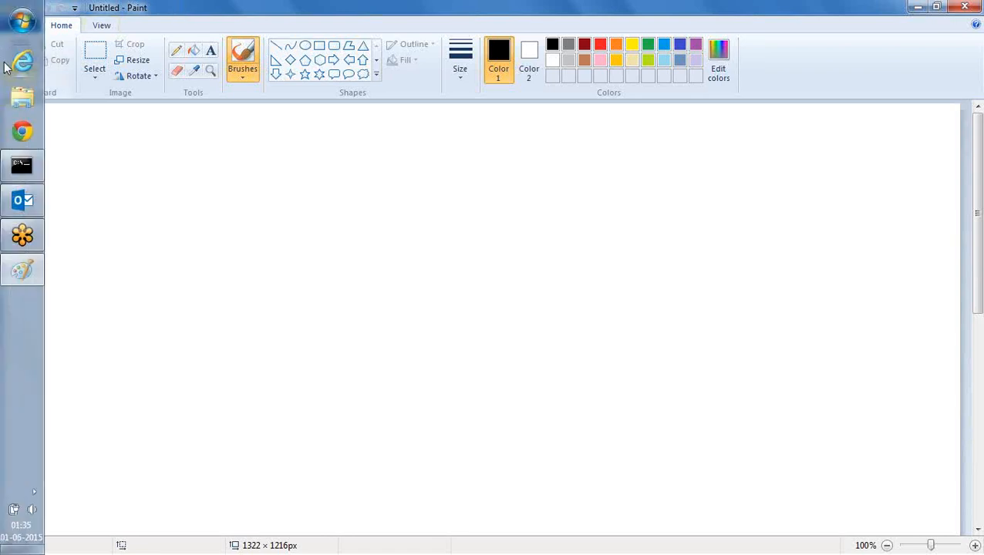
left_click(20, 22)
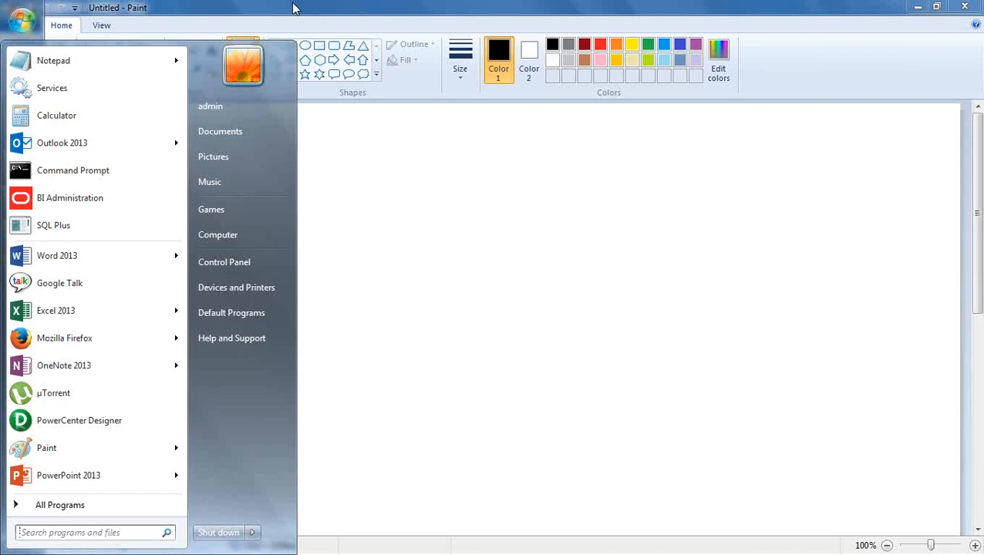
Write 'Object Level Security' and 'Data level Security' in a text box, separated by a blank line.
left_click(312, 11)
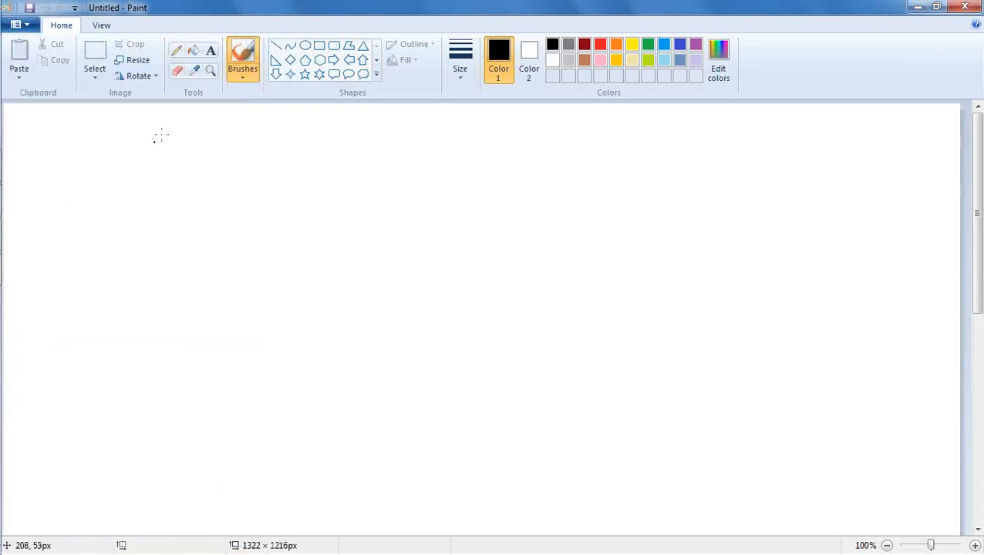
left_click(211, 50)
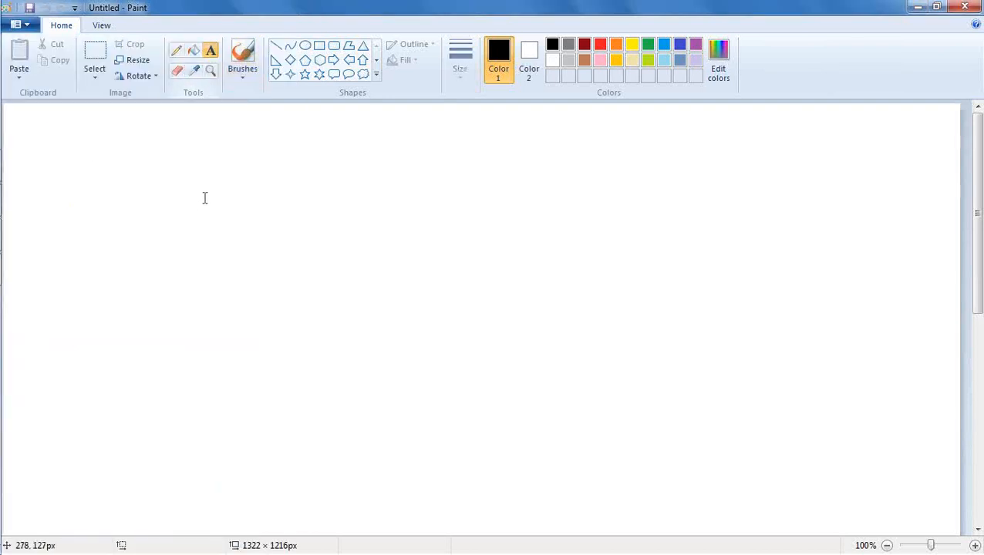
left_click(198, 143)
left_click_drag(198, 142, 345, 224)
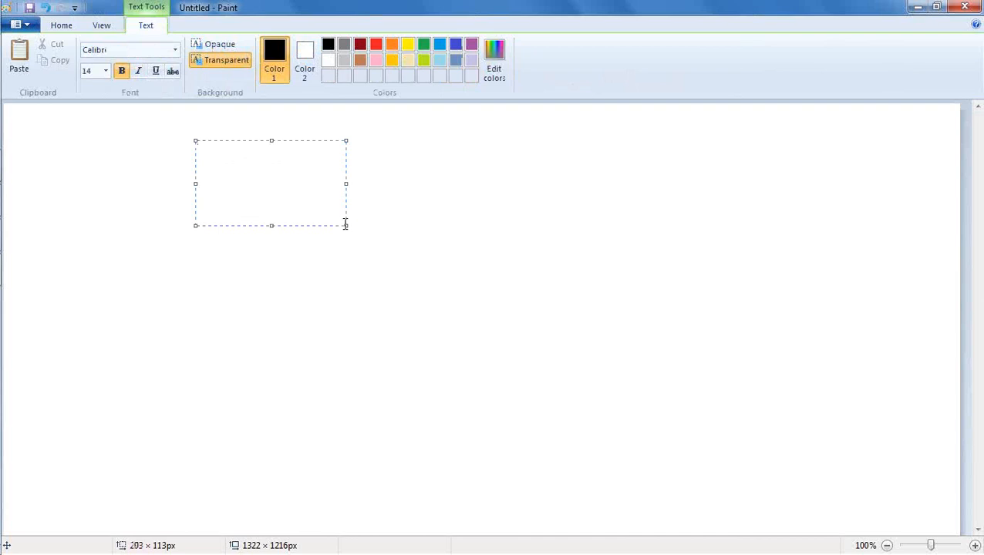
type("Object Level")
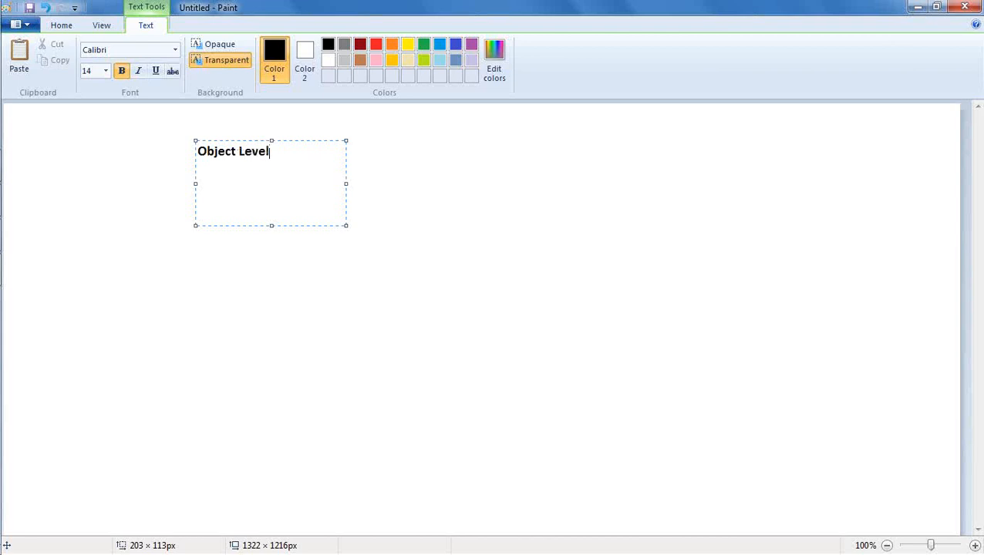
type(" Security")
key("Return")
key("Return")
type("D")
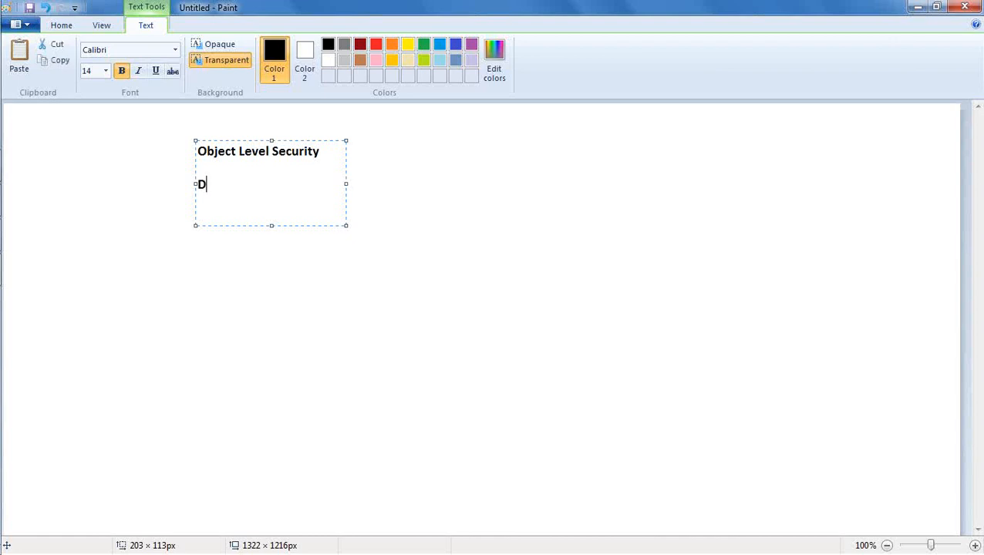
type("ata level Security")
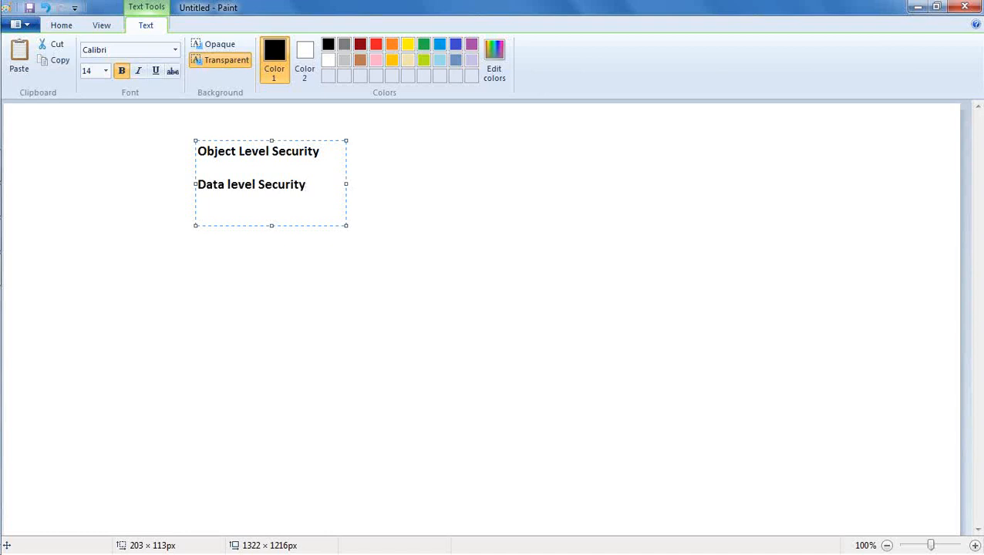
left_click(294, 168)
key("Return")
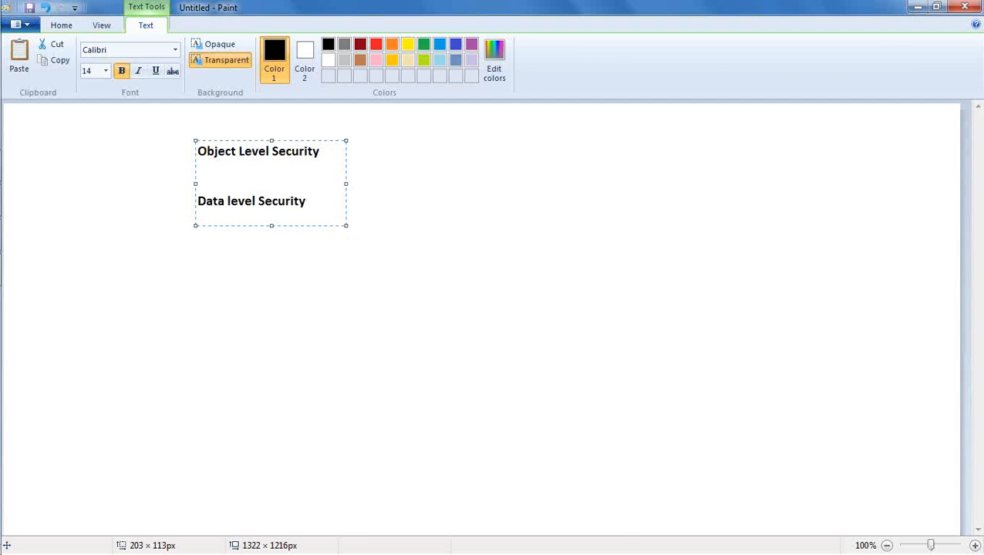
left_click(379, 238)
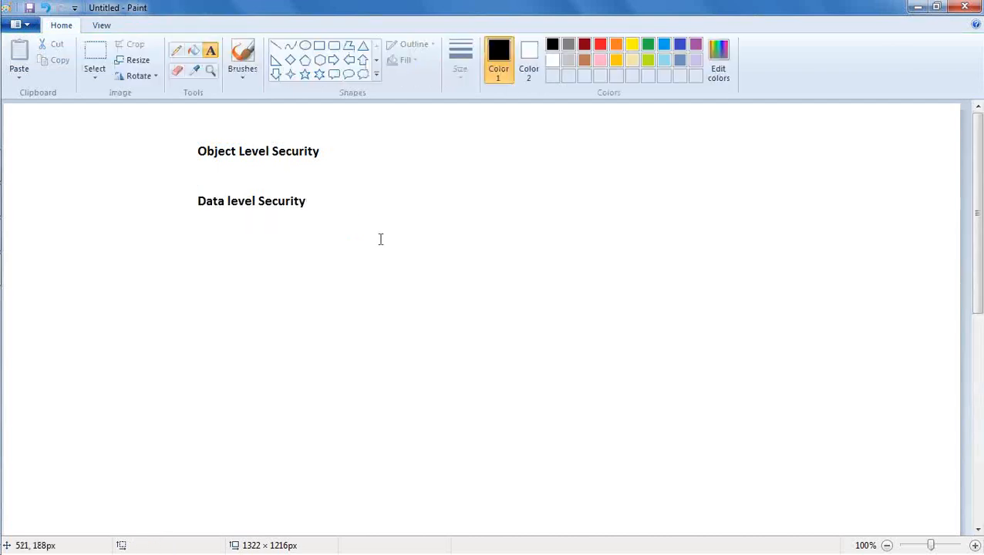
Draw a pencil brace left of both headings and a short line under 'Object'.
left_click(176, 50)
mouse_move(184, 145)
left_mouse_down()
mouse_move(170, 179)
mouse_move(171, 210)
mouse_move(185, 214)
left_mouse_up()
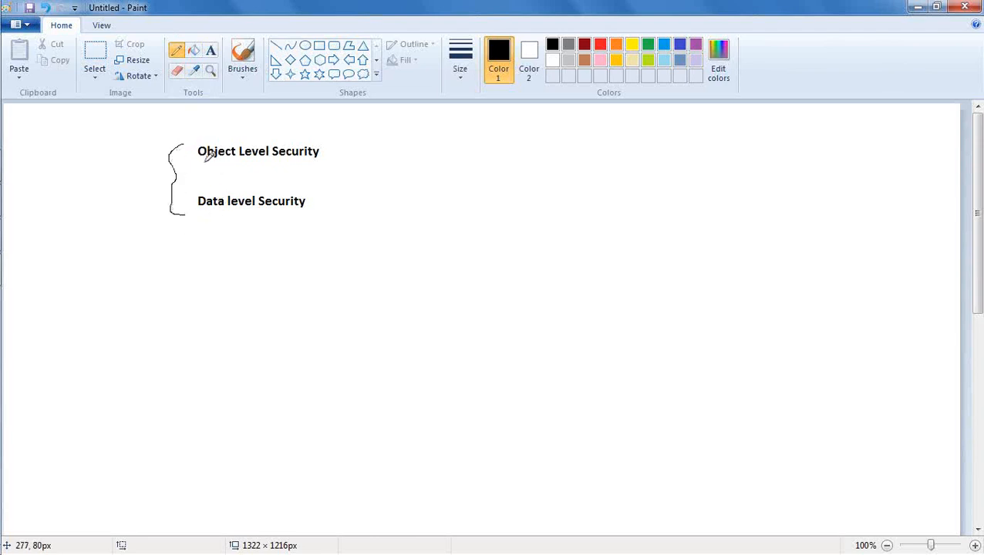
left_click_drag(200, 161, 231, 159)
Add the label 'Sales Report' on the right side of the canvas.
left_click(209, 52)
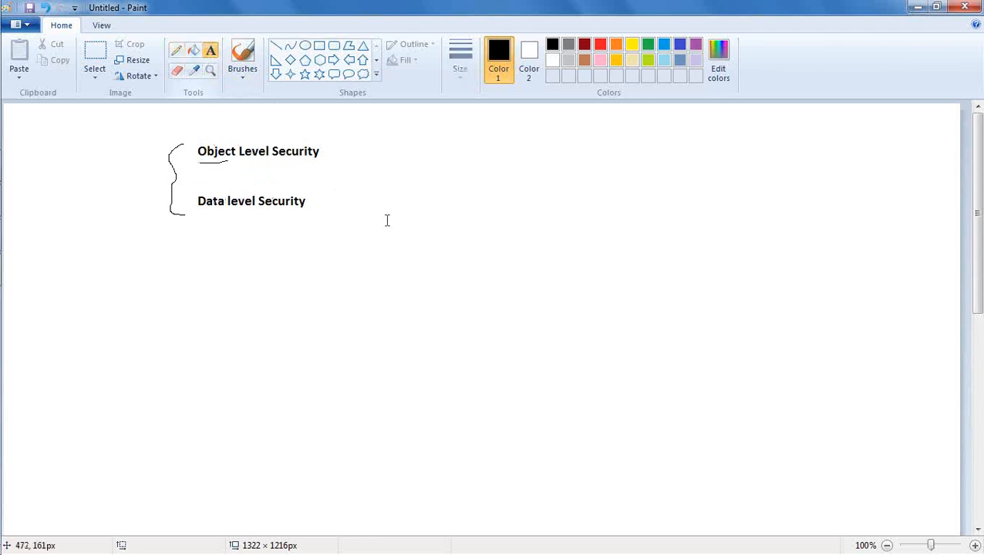
left_click_drag(640, 154, 680, 198)
type("sa")
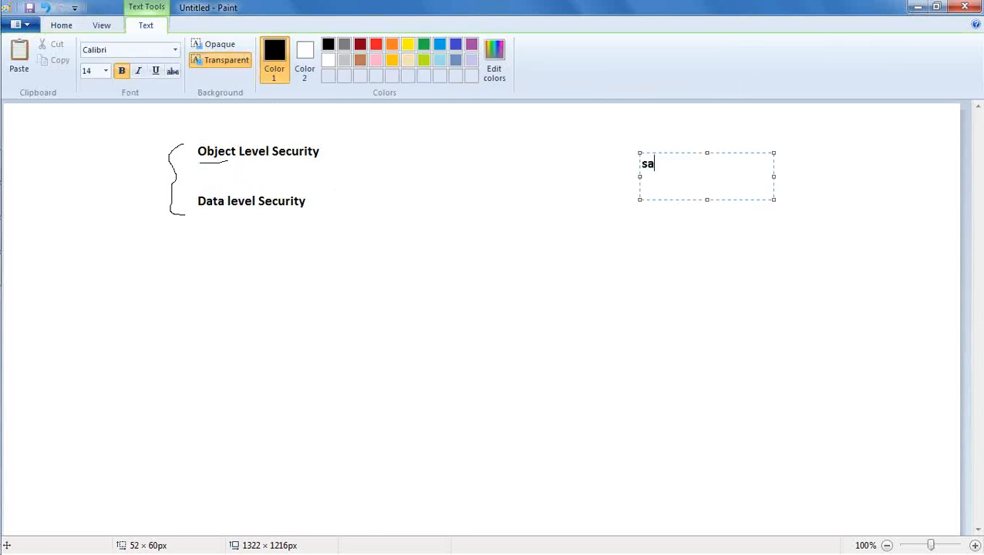
type("les Report")
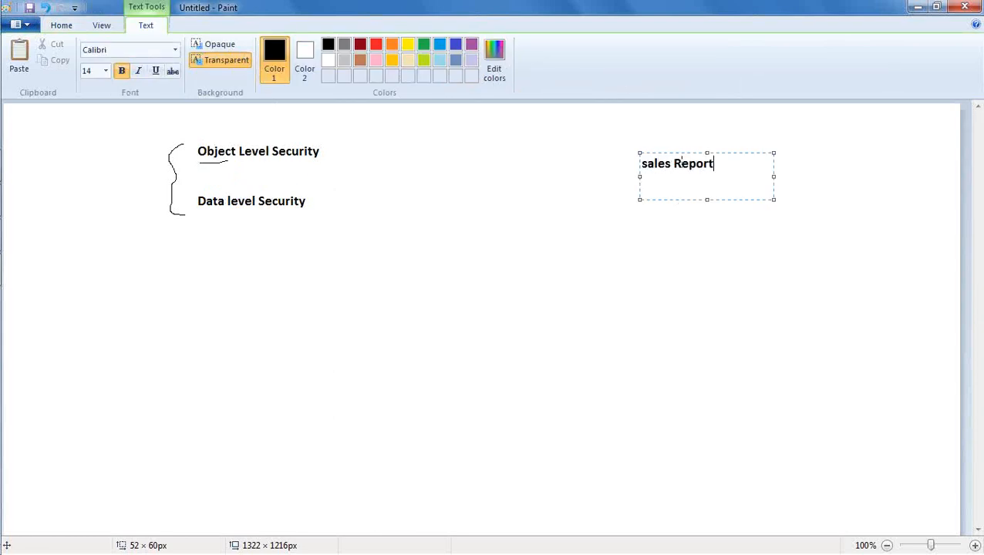
key("shift+Left")
key("shift+Left")
key("shift+Left")
key("shift+Left")
key("shift+Left")
key("shift+Left")
key("shift+Left")
key("shift+Left")
key("shift+Left")
key("shift+Left")
type("S")
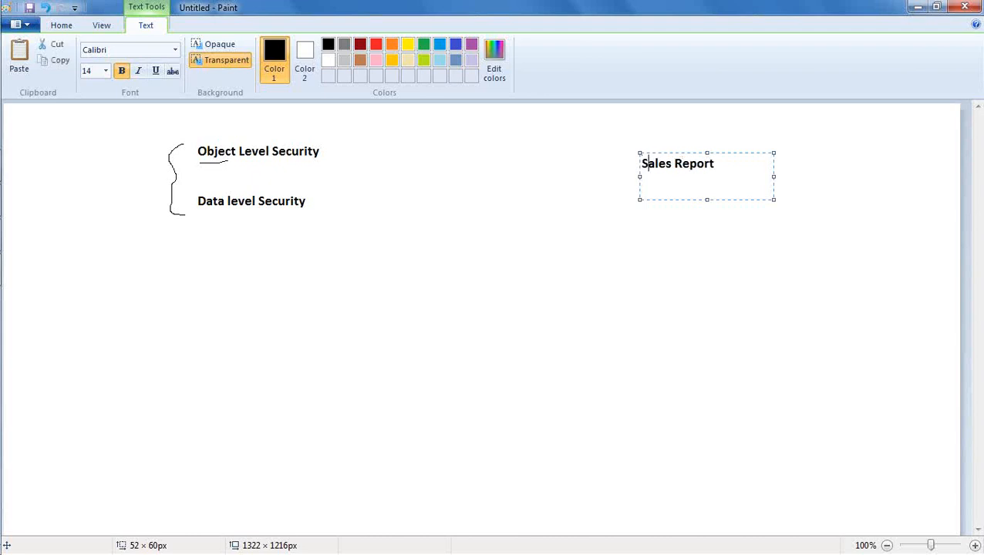
left_click(702, 241)
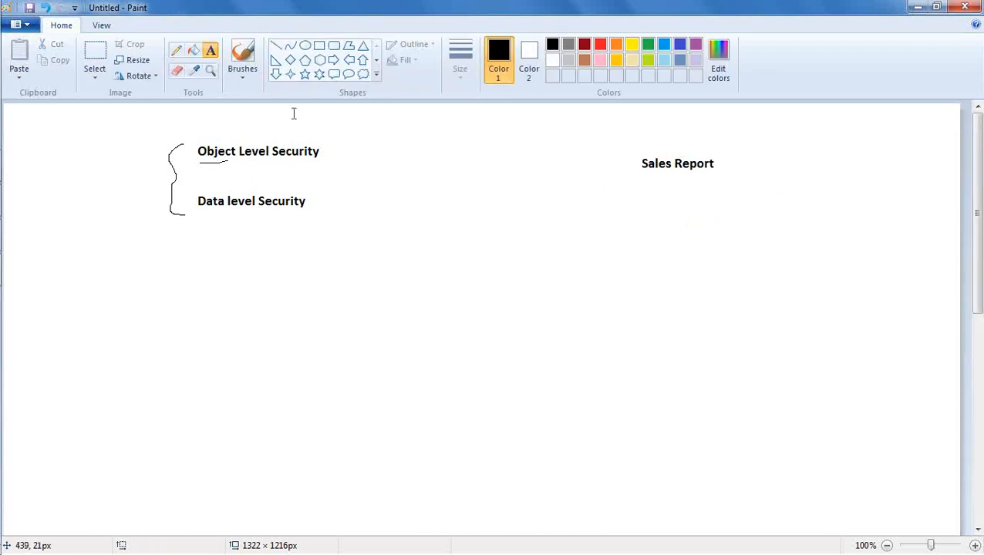
Draw two pencil arrows toward Sales Report, one from above and one curving up from below.
left_click(176, 51)
left_click_drag(620, 126, 641, 138)
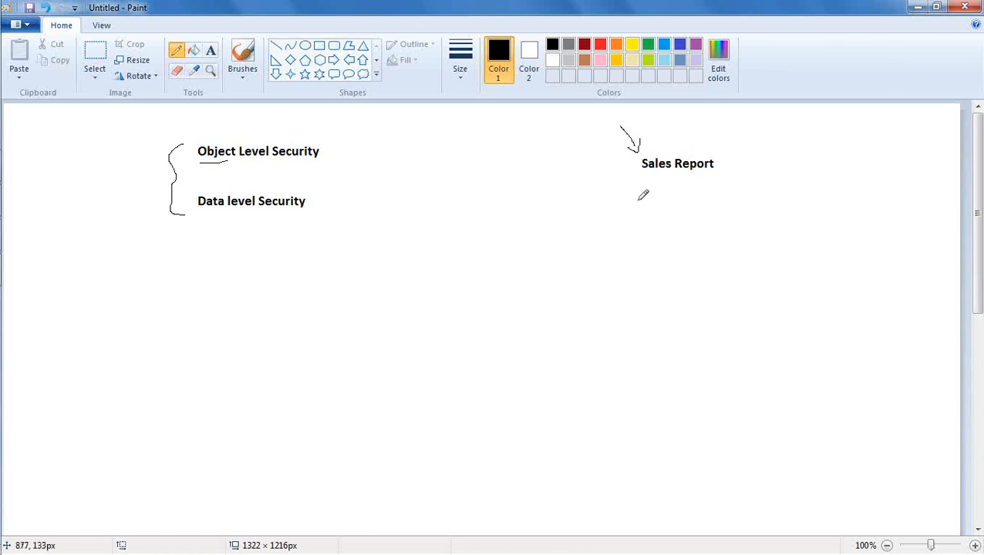
mouse_move(617, 224)
left_mouse_down()
mouse_move(639, 194)
mouse_move(638, 208)
left_mouse_up()
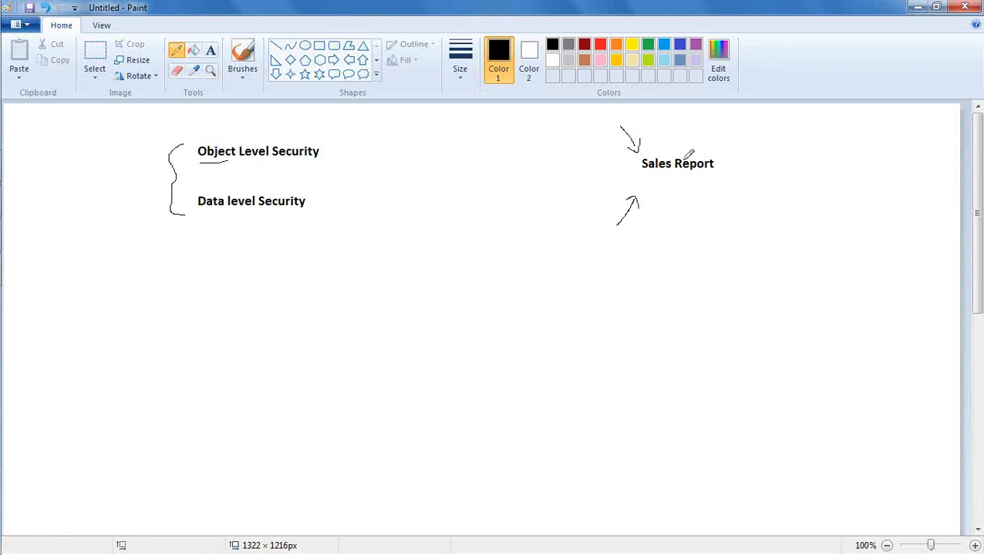
left_click(211, 50)
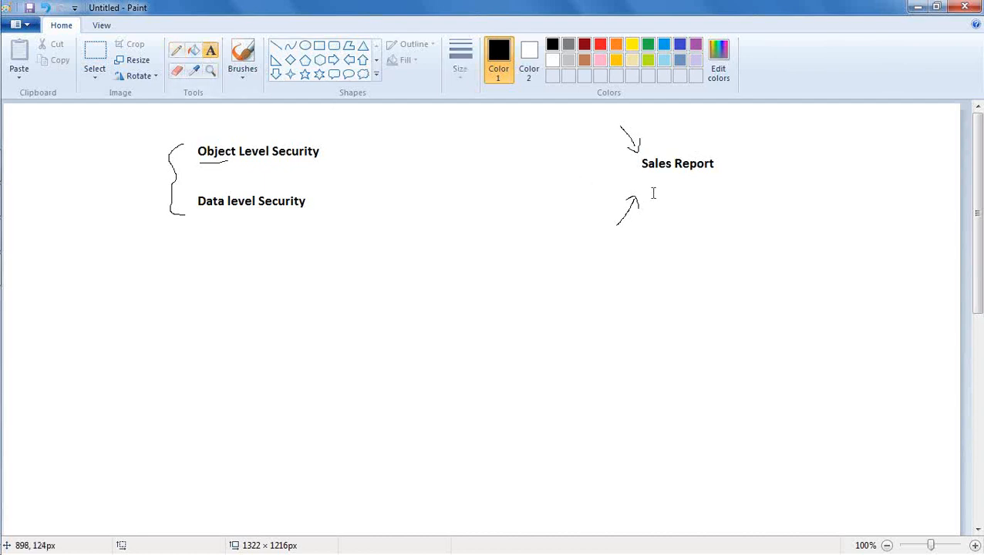
Add the text Sales Area='NJ' beneath Sales Report.
left_click_drag(652, 188, 670, 206)
type("Sales Area-")
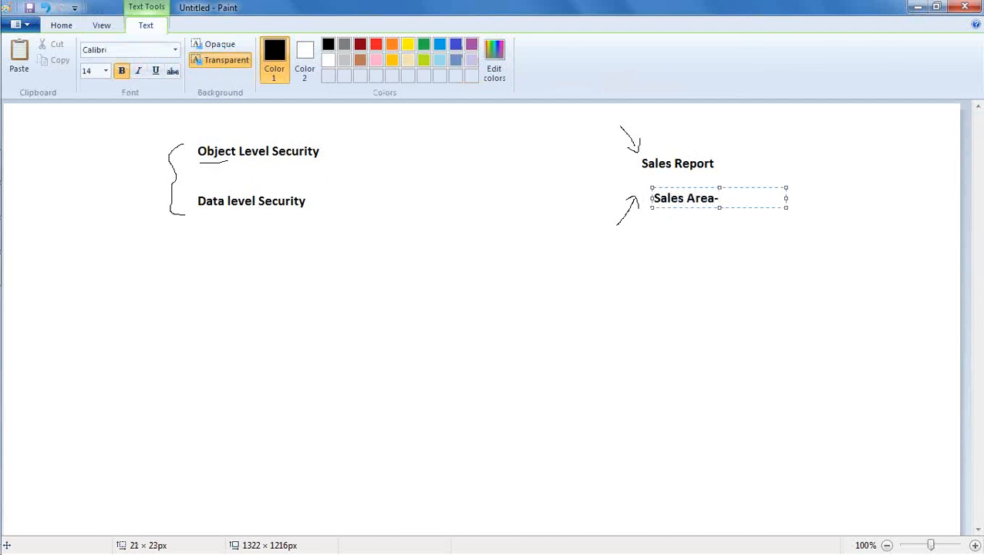
key("BackSpace")
type("='NJ'")
left_click(757, 153)
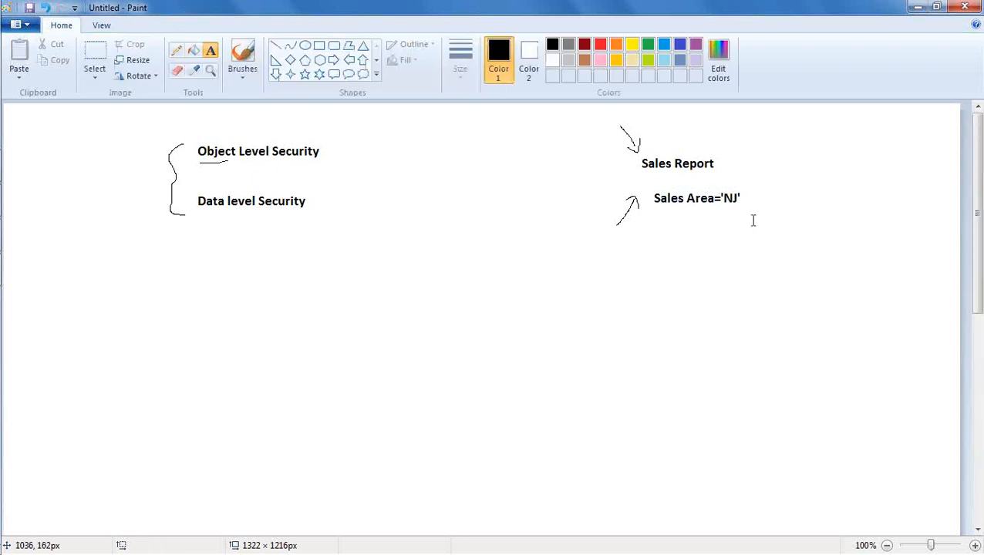
Underline 'NJ' and draw a brace grouping Sales Report with its condition.
left_click(176, 50)
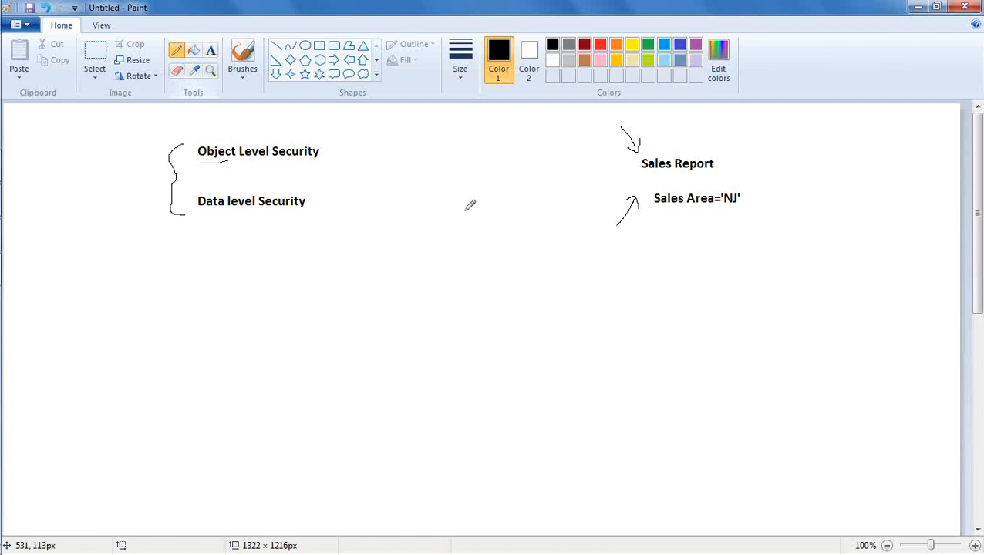
left_click_drag(722, 208, 742, 208)
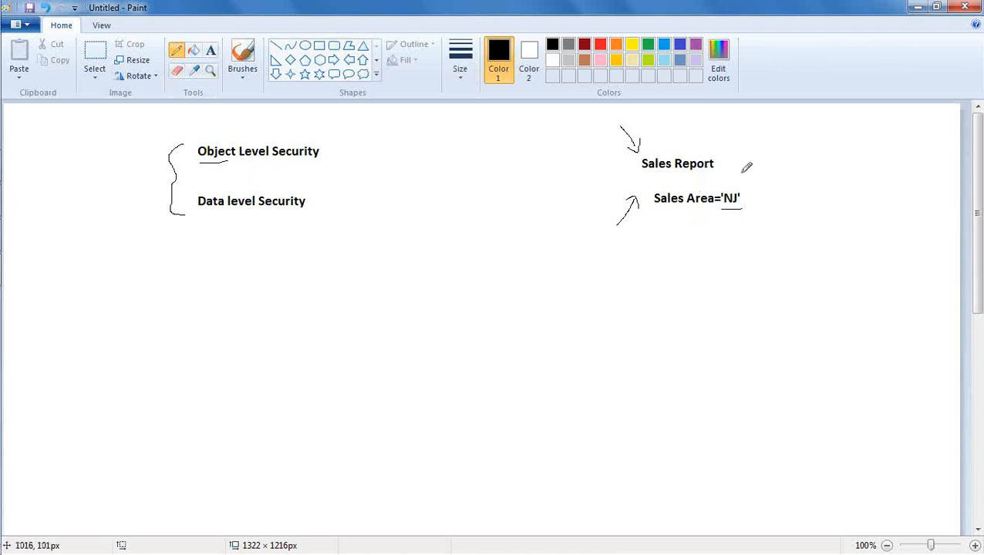
mouse_move(753, 154)
left_mouse_down()
mouse_move(769, 199)
mouse_move(756, 225)
left_mouse_up()
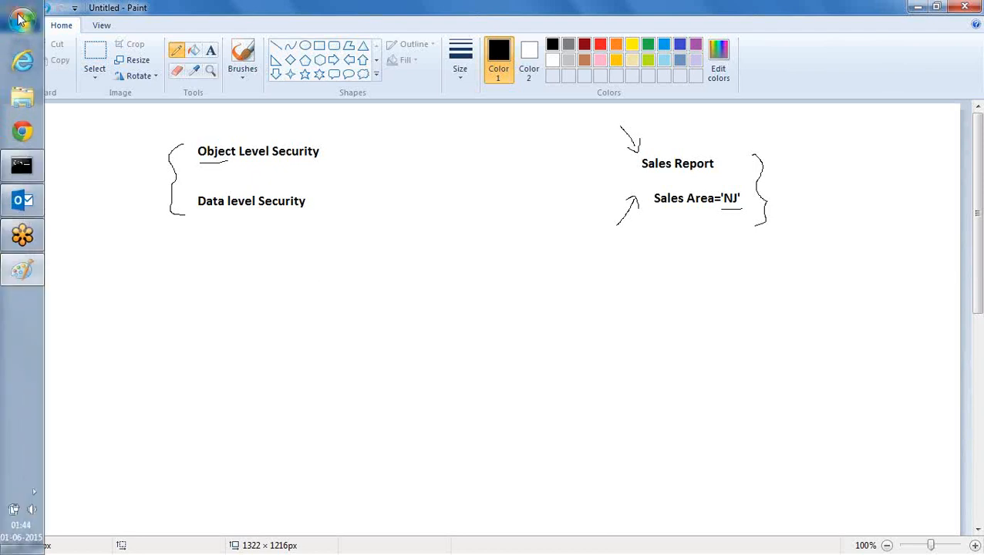
Open the coreapplication repository online using the repository and user passwords, then expand Model_BI.
left_click(22, 21)
left_click(105, 196)
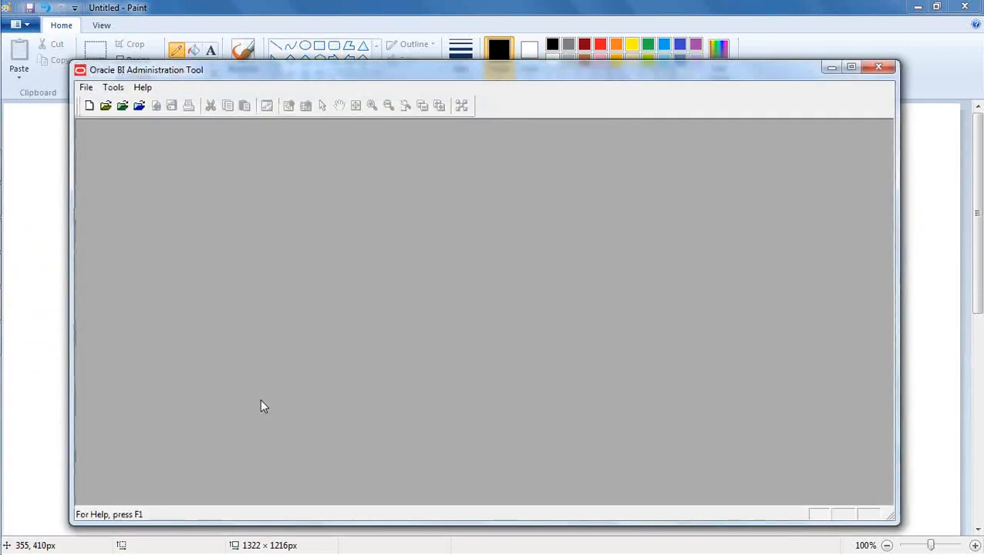
left_click(139, 105)
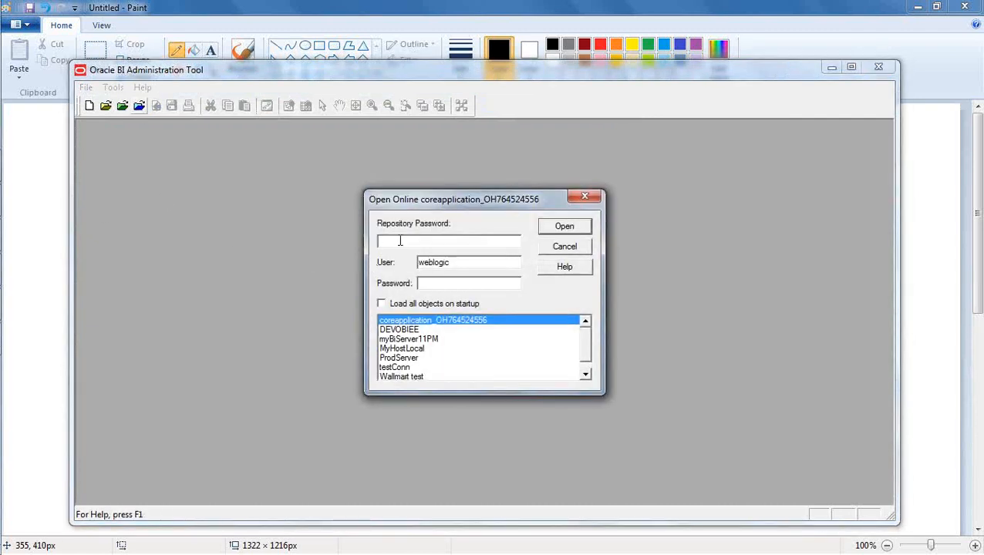
type("••••••")
key("BackSpace")
key("BackSpace")
key("BackSpace")
key("BackSpace")
key("BackSpace")
key("BackSpace")
type("••••••••")
key("Tab")
key("Tab")
type("••••••••")
left_click(558, 226)
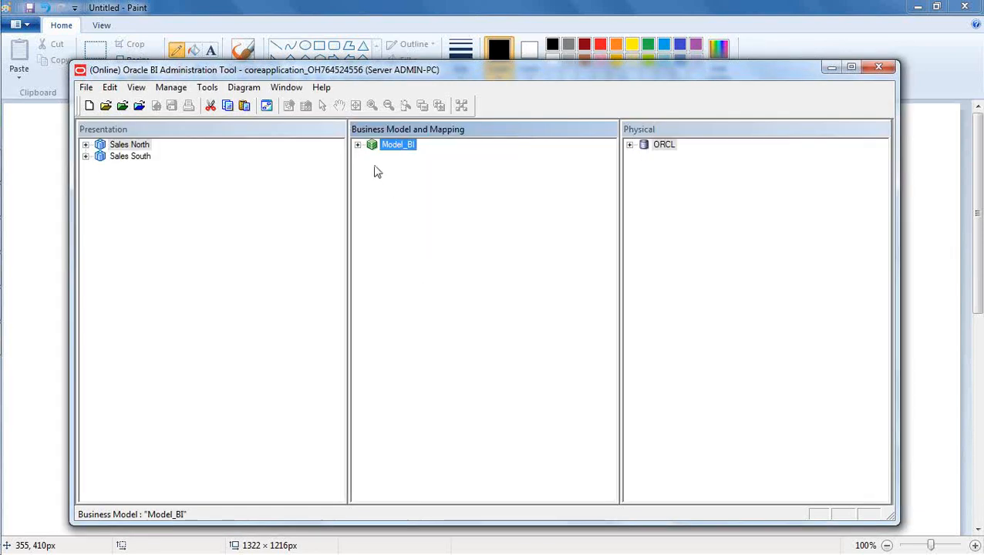
left_click(357, 145)
left_click(447, 344)
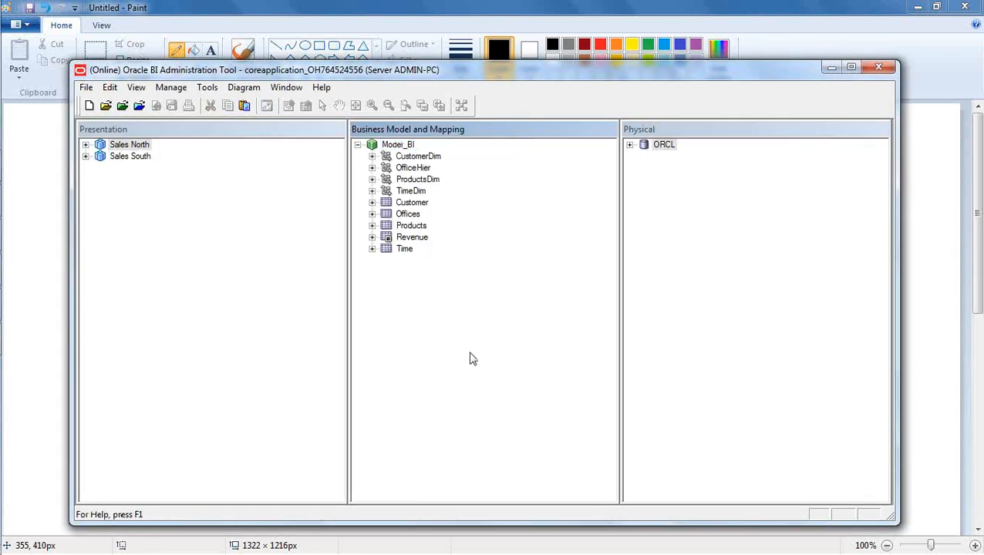
Open Identity Manager via Manage > Identity, check Application Roles, and return to Users.
left_click(172, 88)
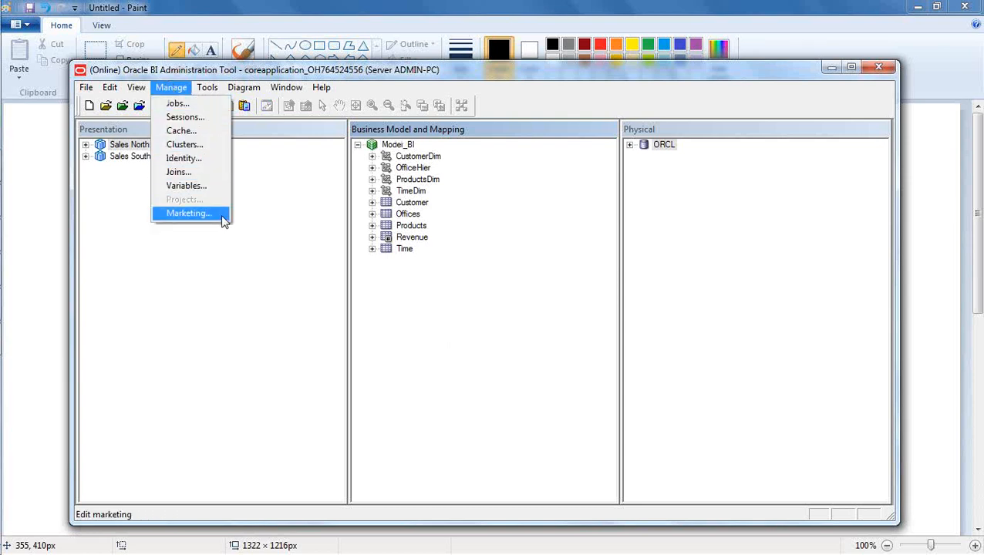
left_click(214, 159)
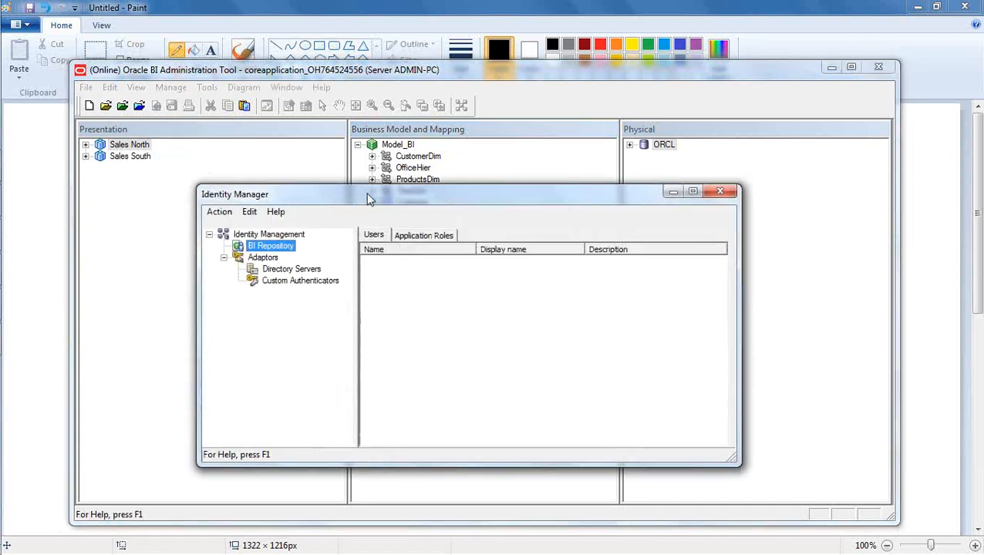
left_click_drag(368, 198, 373, 185)
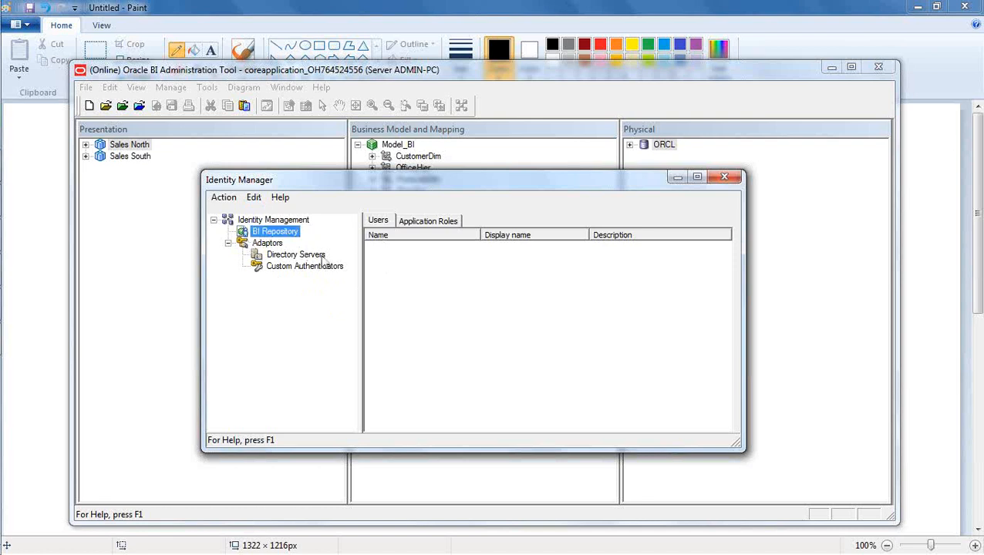
left_click(380, 222)
left_click(431, 224)
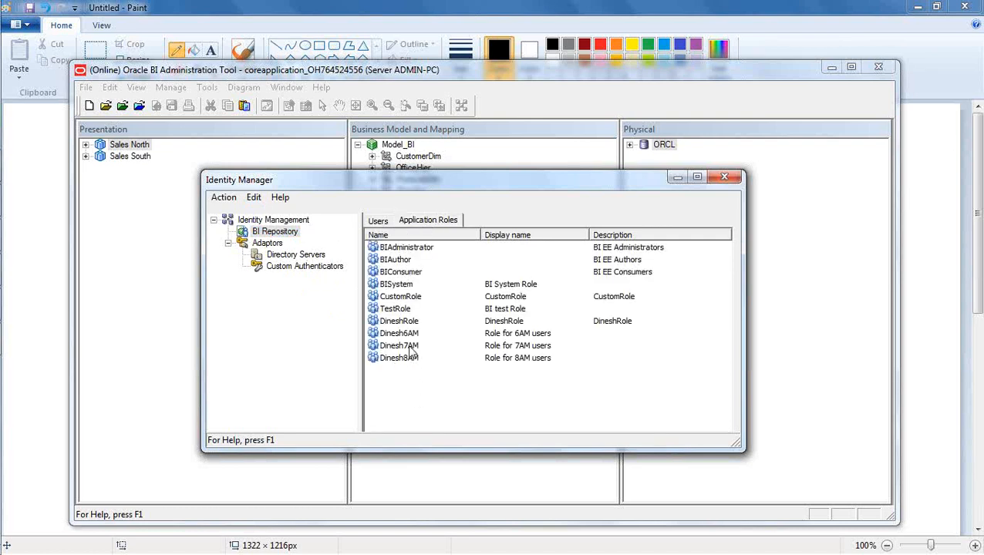
left_click(377, 222)
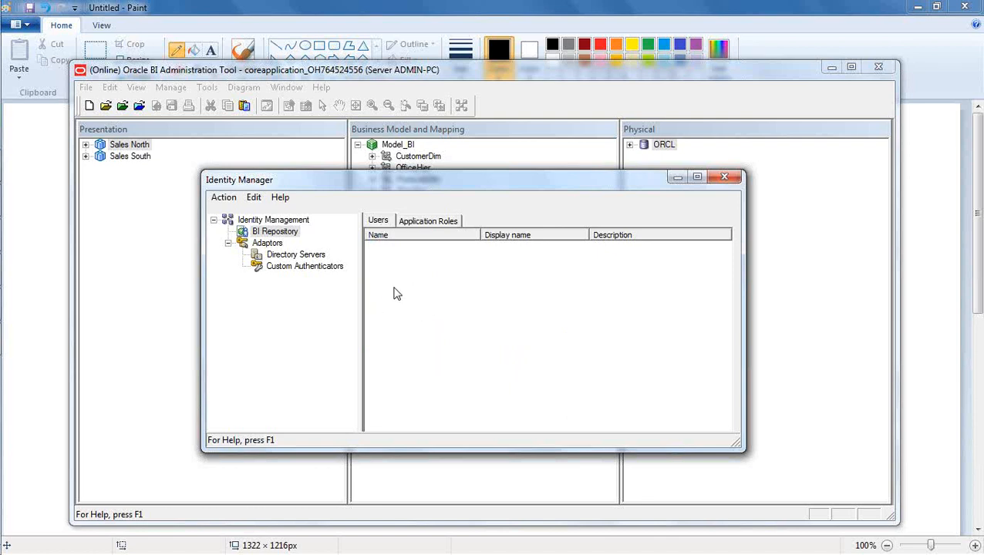
Set an online user filter with a user-name wildcard so one matching user is listed.
left_click(224, 198)
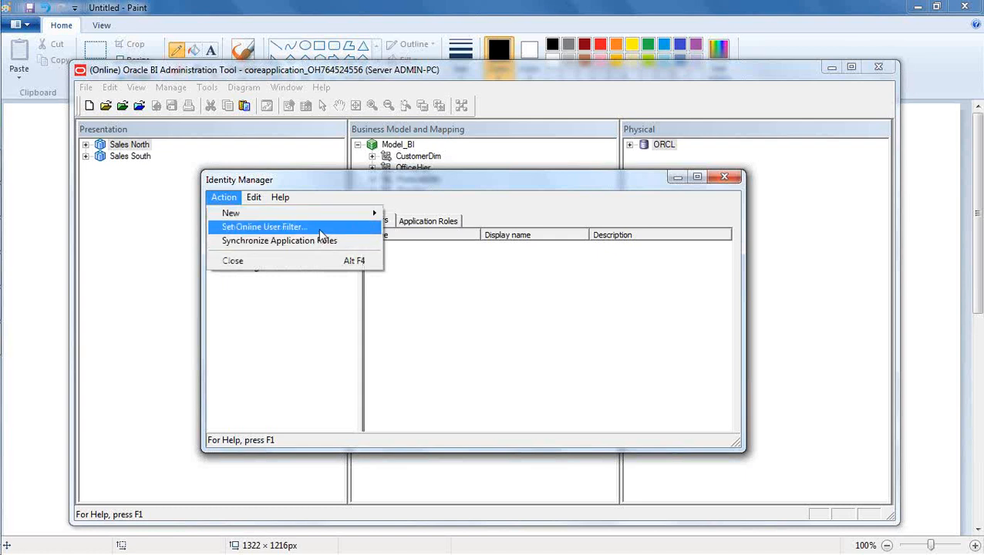
left_click(439, 327)
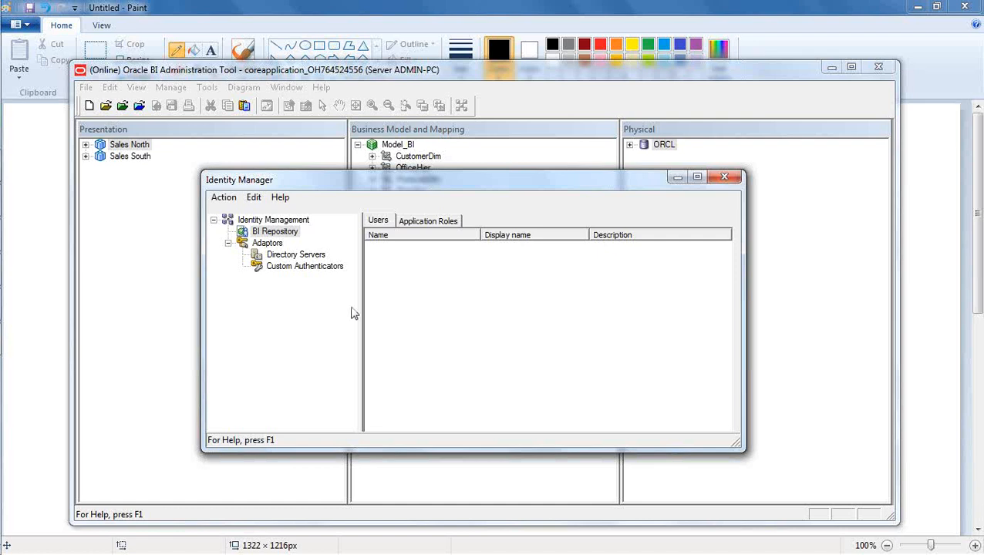
left_click(223, 199)
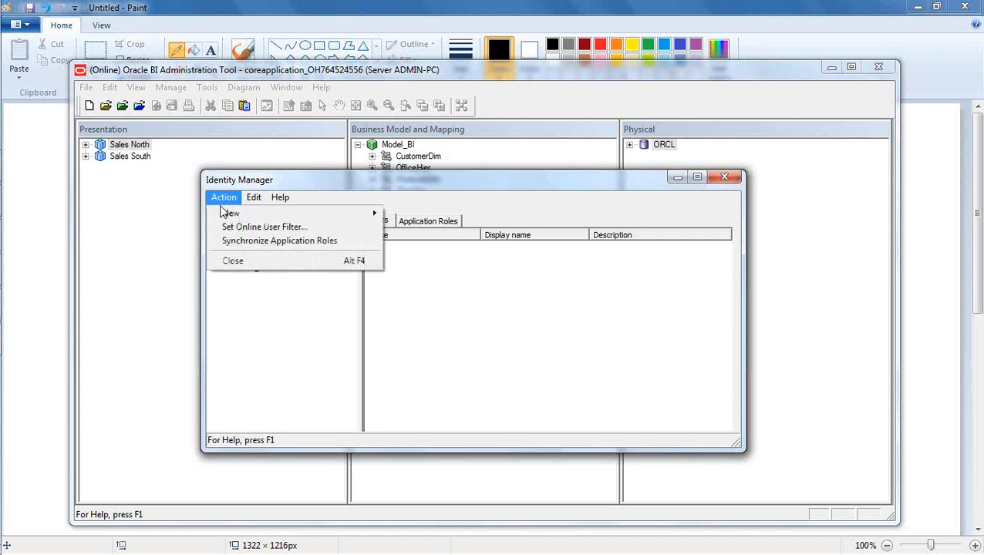
left_click(271, 229)
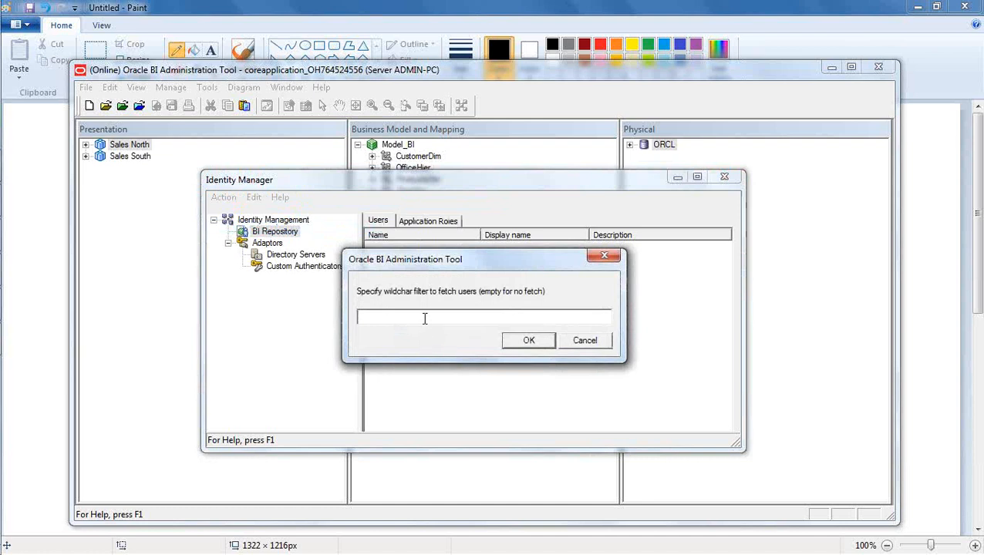
type("dinesh*")
left_click(529, 341)
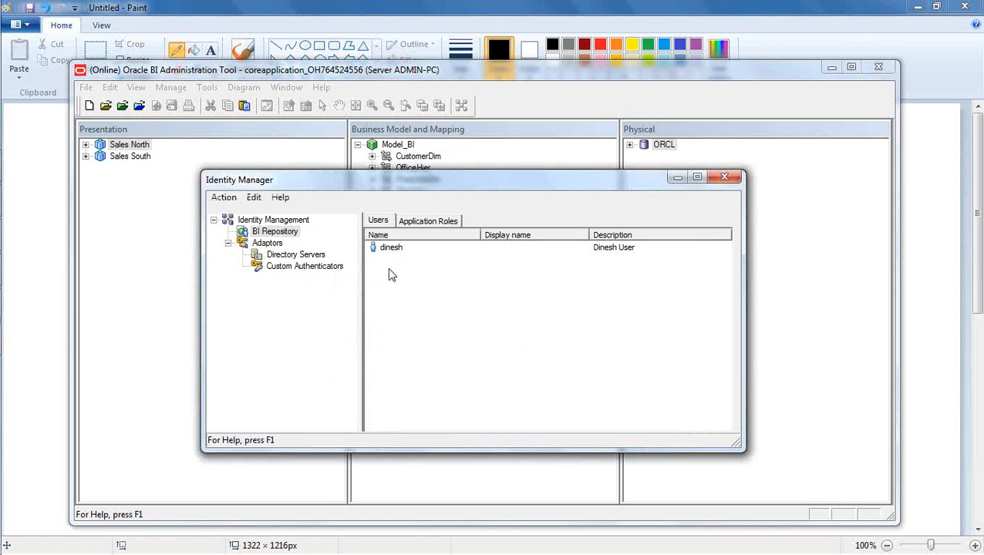
left_click(224, 198)
Change the user filter to '*' to list all seven users, then select the one after BIDeveloper.
left_click(243, 228)
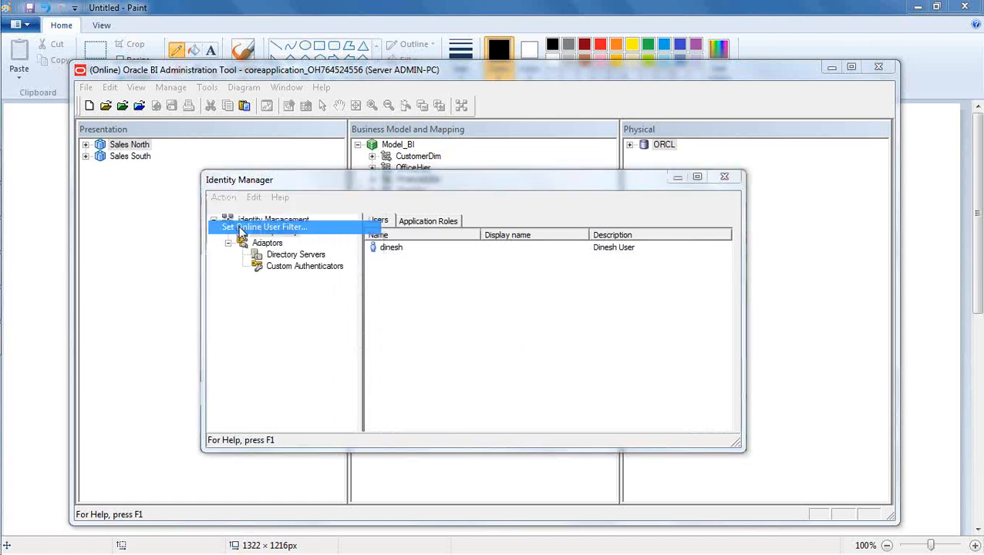
left_click_drag(386, 315, 322, 319)
type("*")
left_click(515, 342)
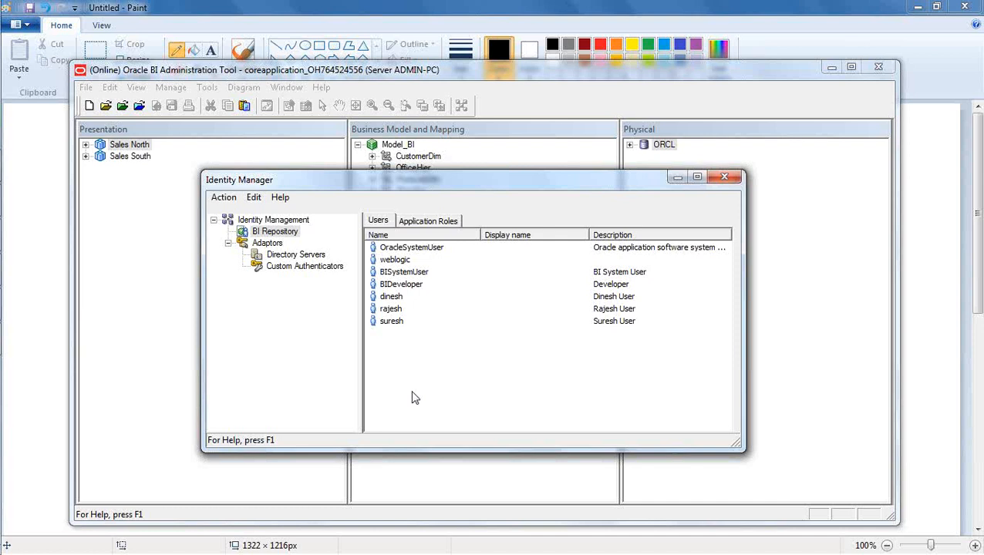
left_click(395, 299)
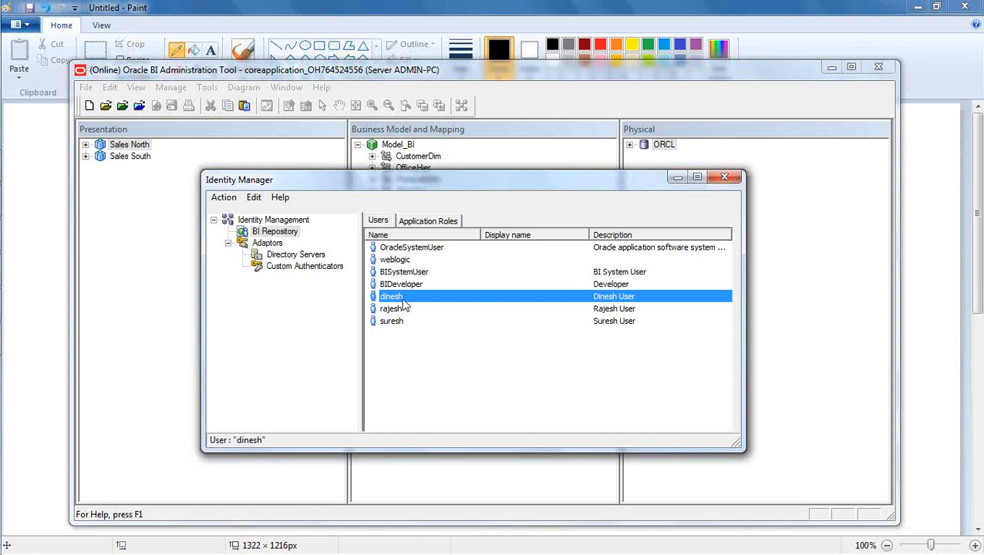
double_click(401, 300)
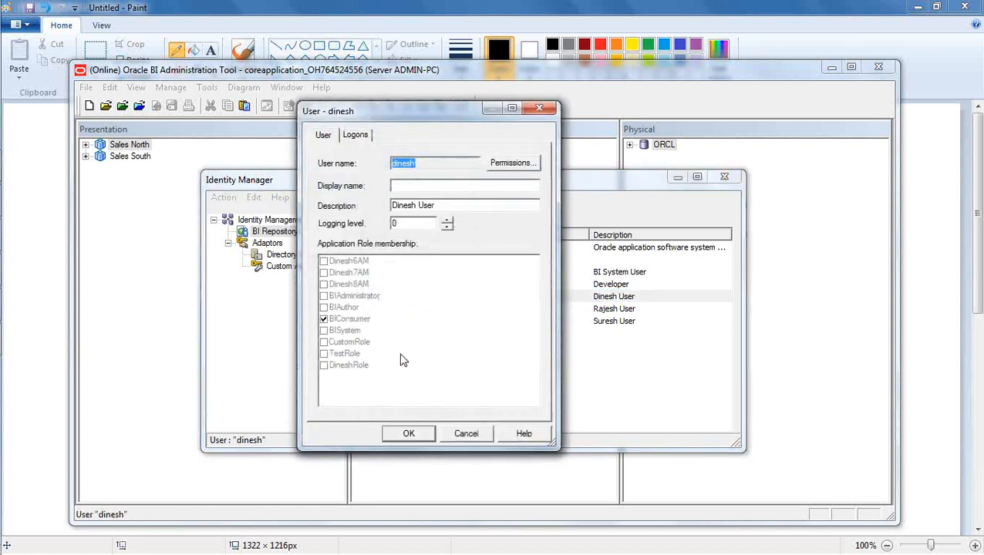
left_click(422, 163)
left_click(466, 434)
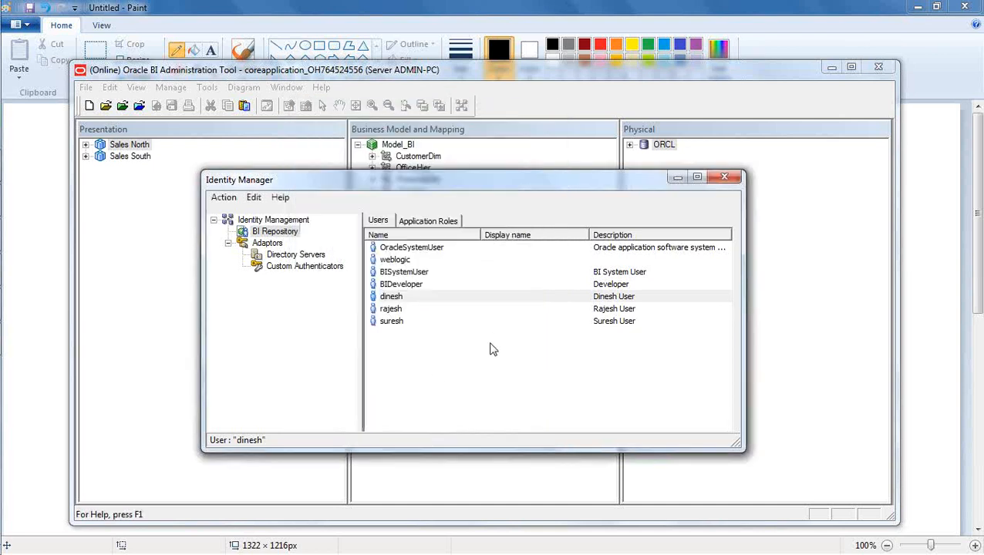
double_click(391, 311)
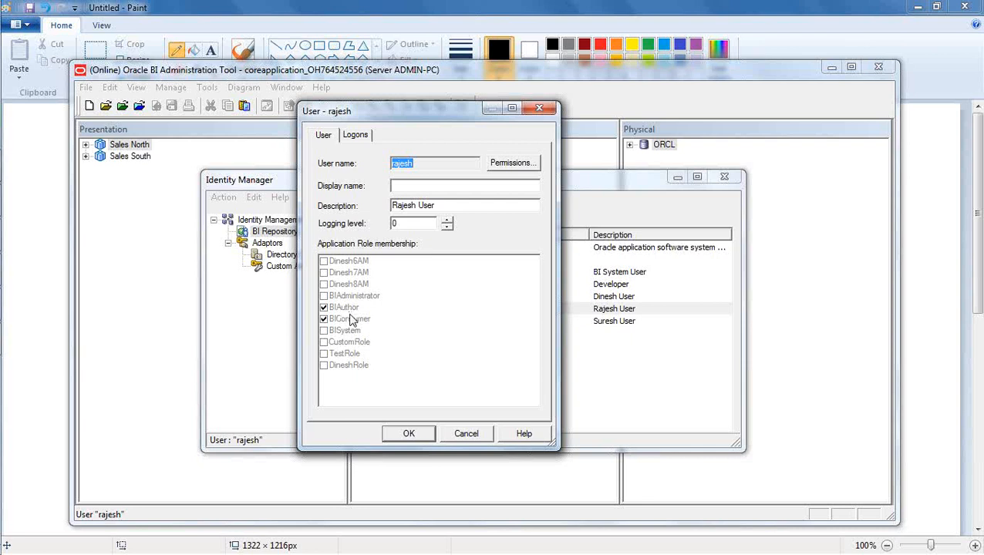
left_click(461, 436)
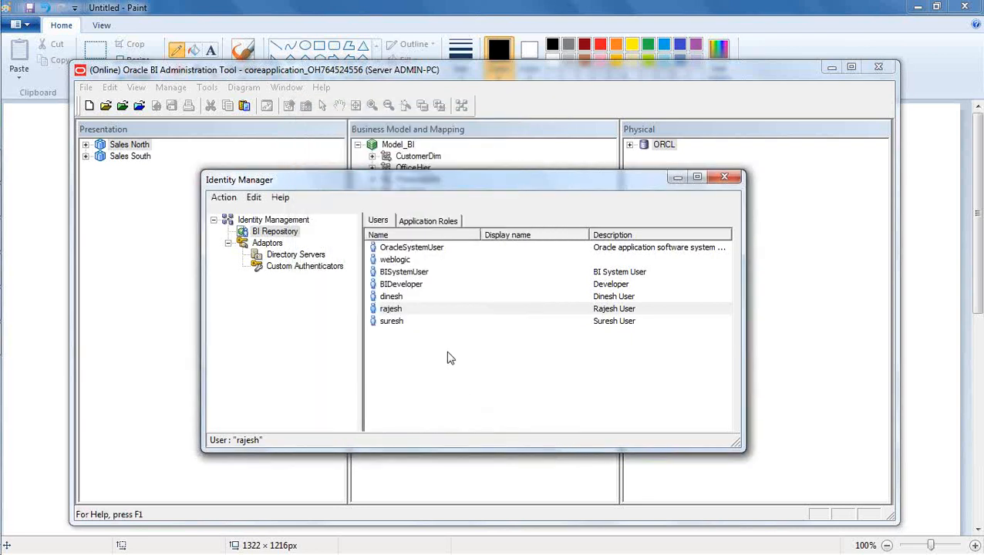
double_click(391, 322)
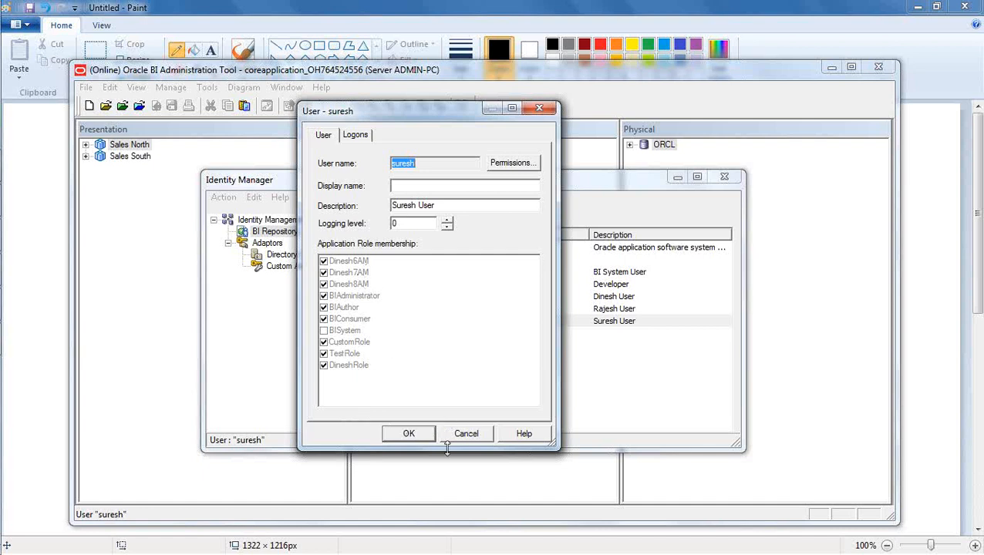
left_click(466, 434)
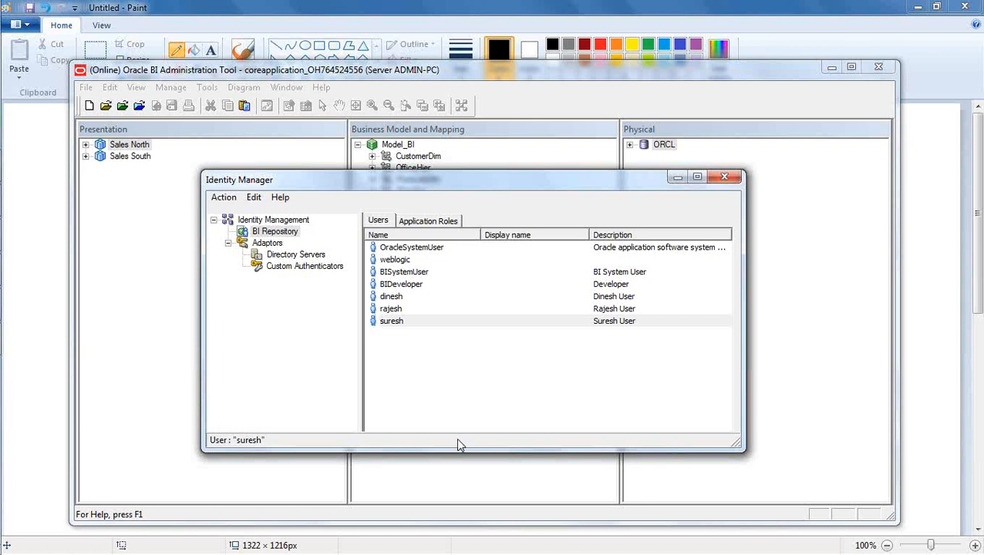
left_click(478, 399)
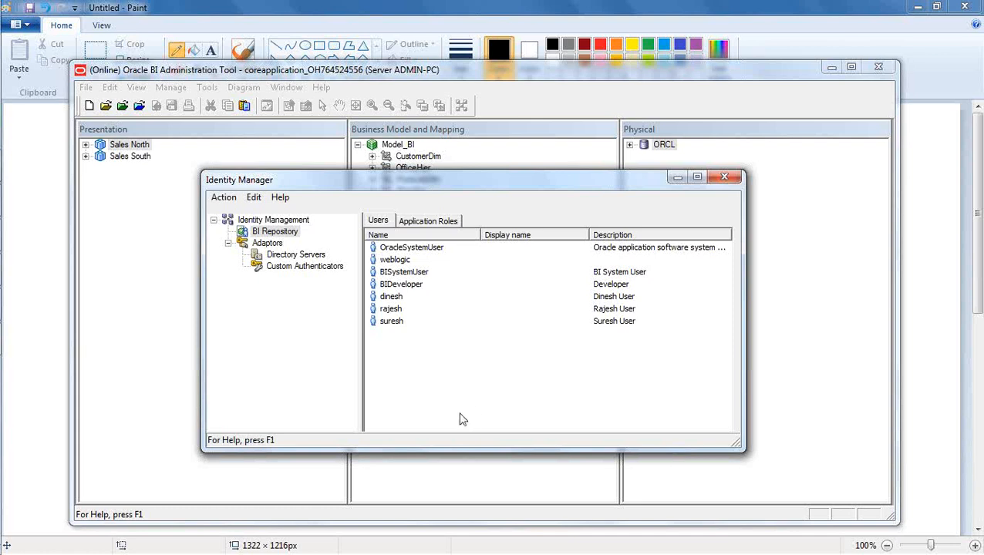
In the properties of the user after BIDeveloper, raise the logging level from 0 to 4.
double_click(390, 297)
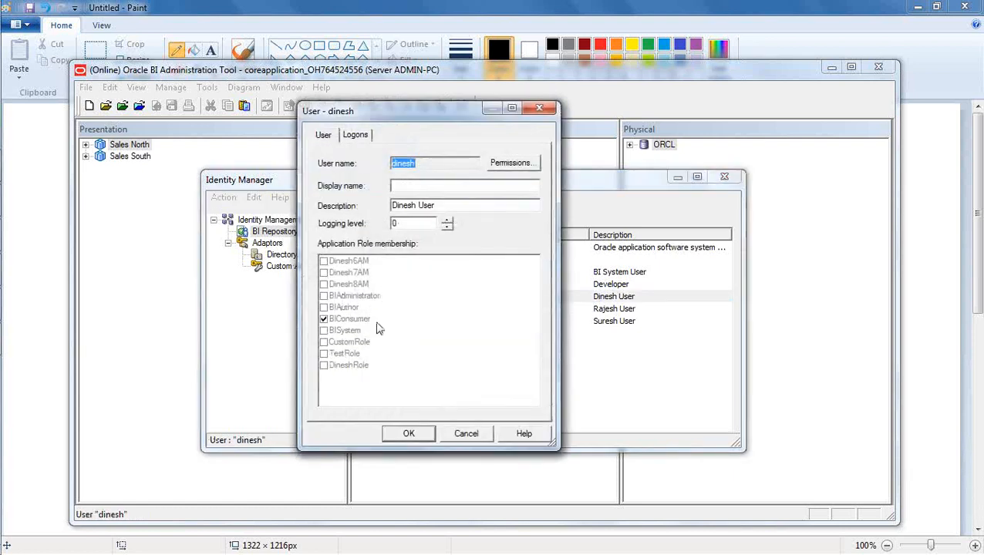
left_click(432, 186)
left_click(455, 206)
left_click(400, 228)
left_click(447, 221)
left_click(447, 221)
left_click(446, 220)
left_click(446, 221)
left_click(420, 223)
Add the text label 'NQQuery.log' at the top centre of the Paint whiteboard.
left_click(23, 270)
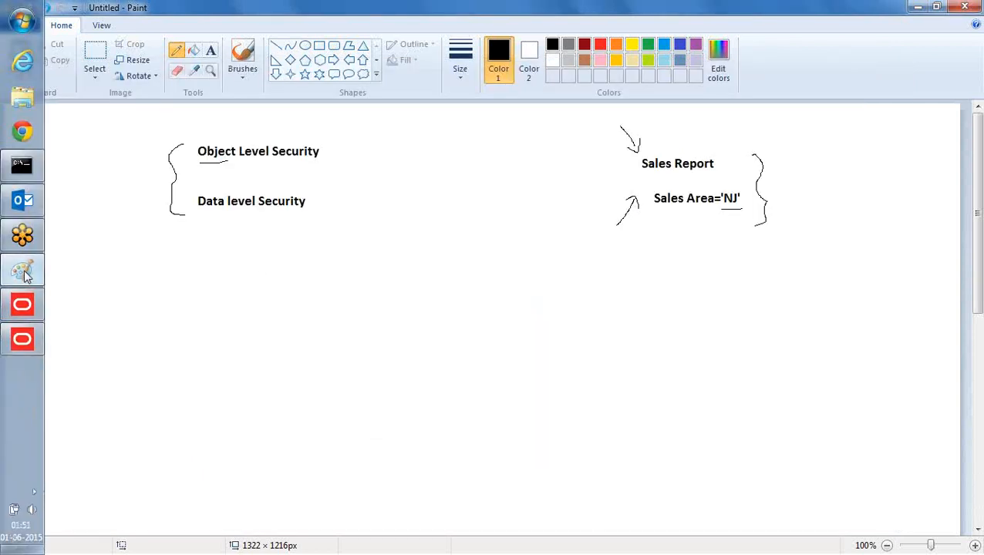
left_click(210, 51)
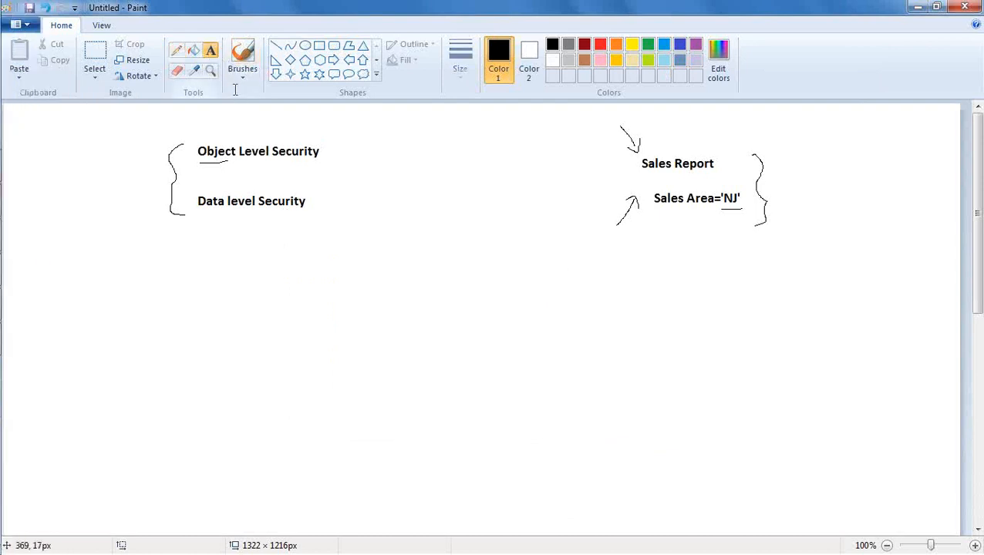
left_click_drag(422, 124, 455, 171)
type("NQS")
key("BackSpace")
type("Q")
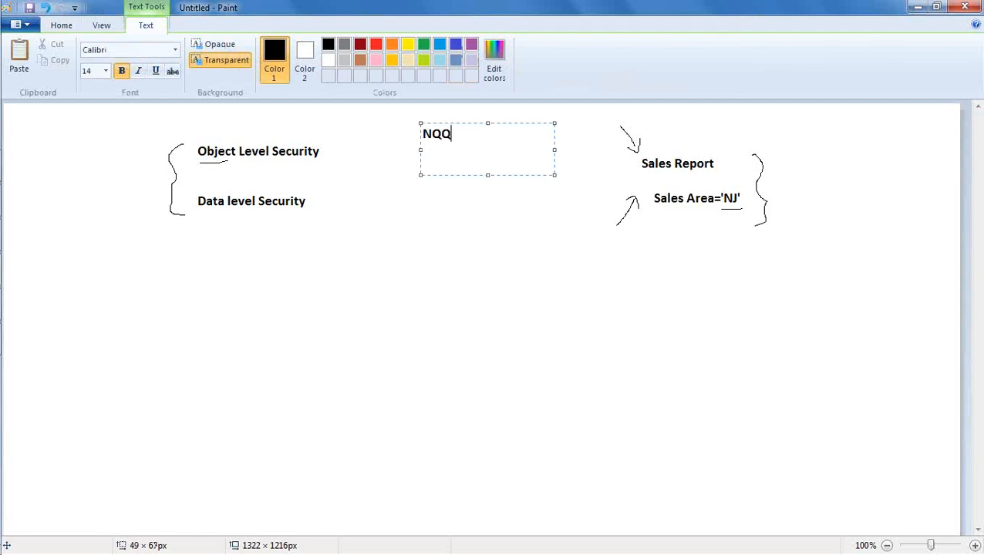
type("uery.log")
left_click(453, 208)
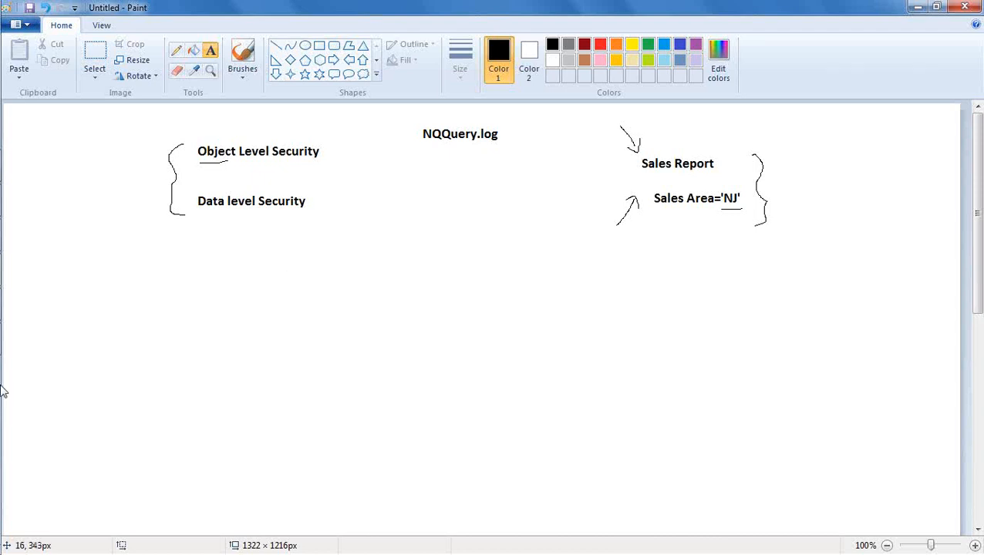
Lower the user's logging level from 4 to 0 in the Administration Tool's User dialog.
mouse_move(2, 390)
left_click(21, 349)
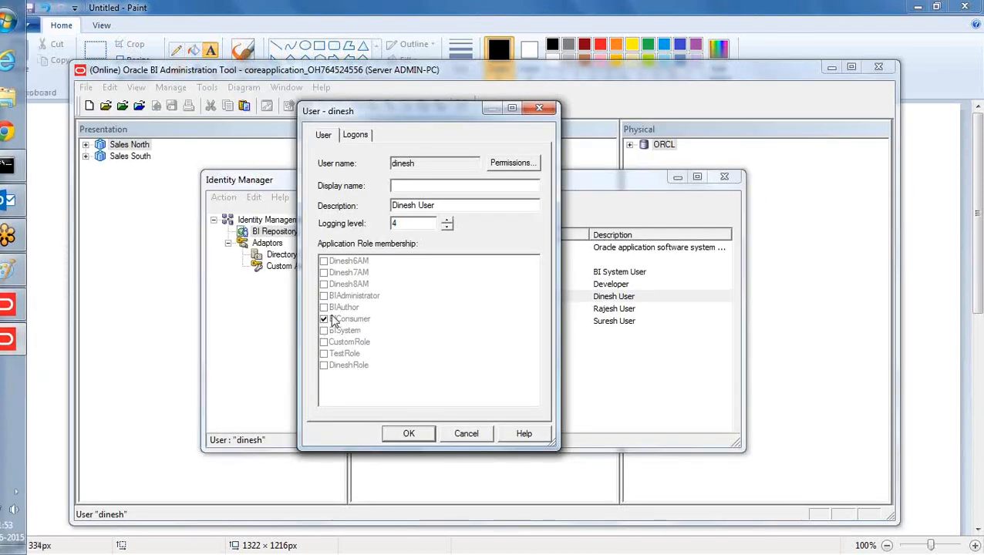
left_click(448, 230)
left_click(447, 229)
left_click(447, 229)
left_click(447, 229)
left_click(424, 223)
left_click(437, 206)
left_click(427, 164)
left_click(514, 165)
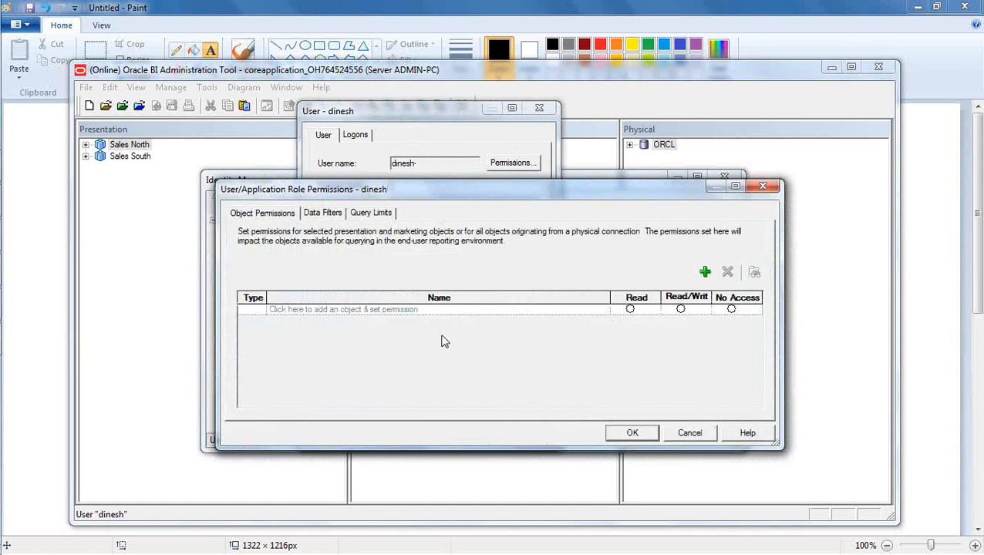
left_click_drag(429, 191, 424, 152)
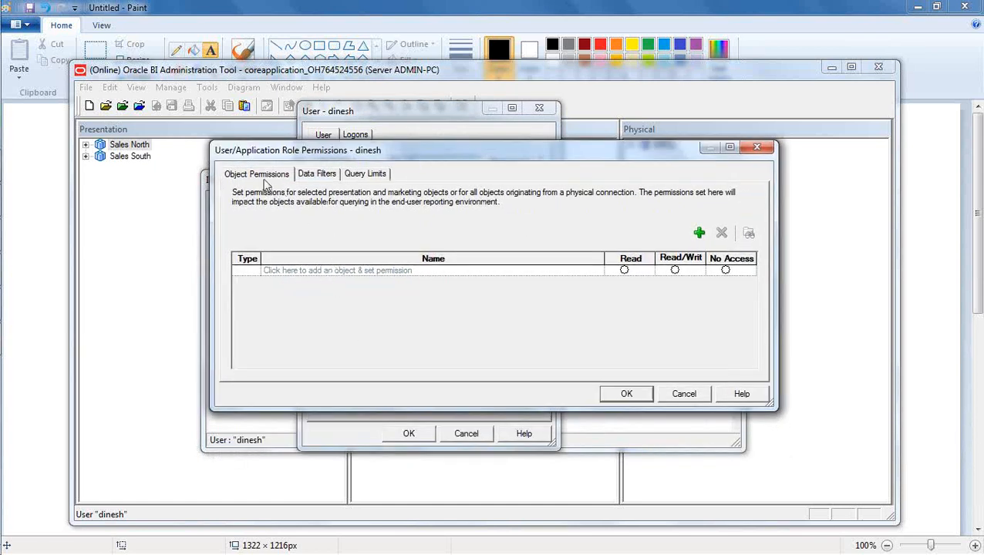
left_click(310, 177)
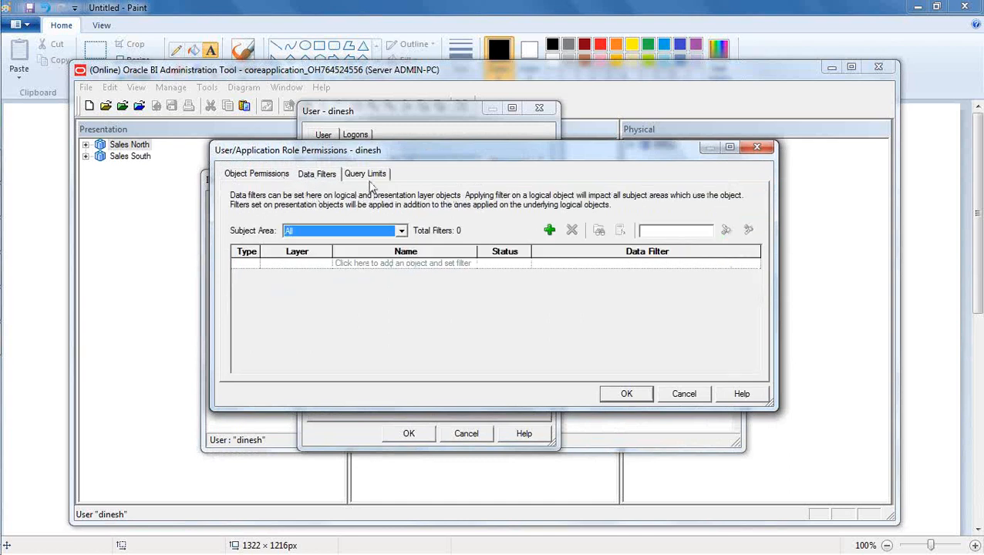
left_click(373, 175)
left_click(260, 177)
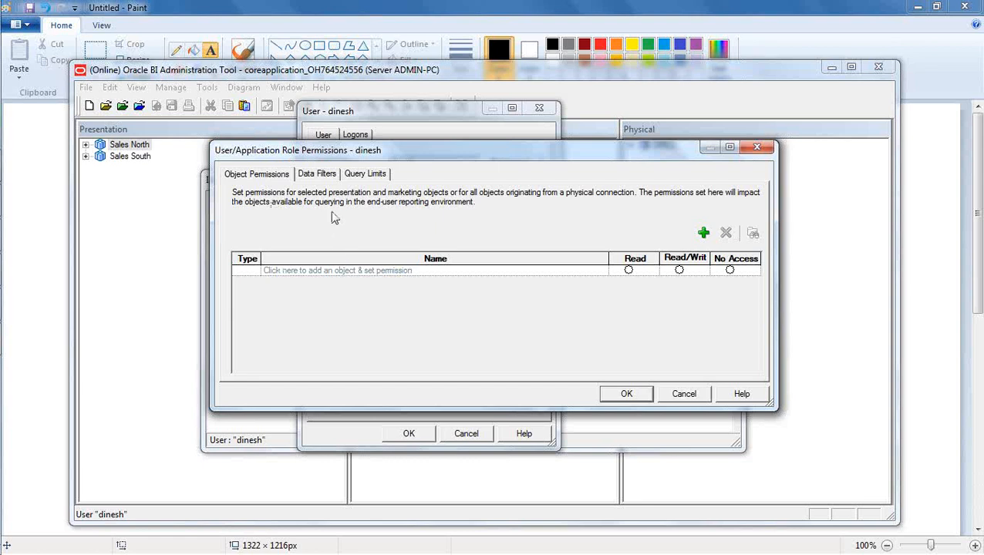
left_click(316, 175)
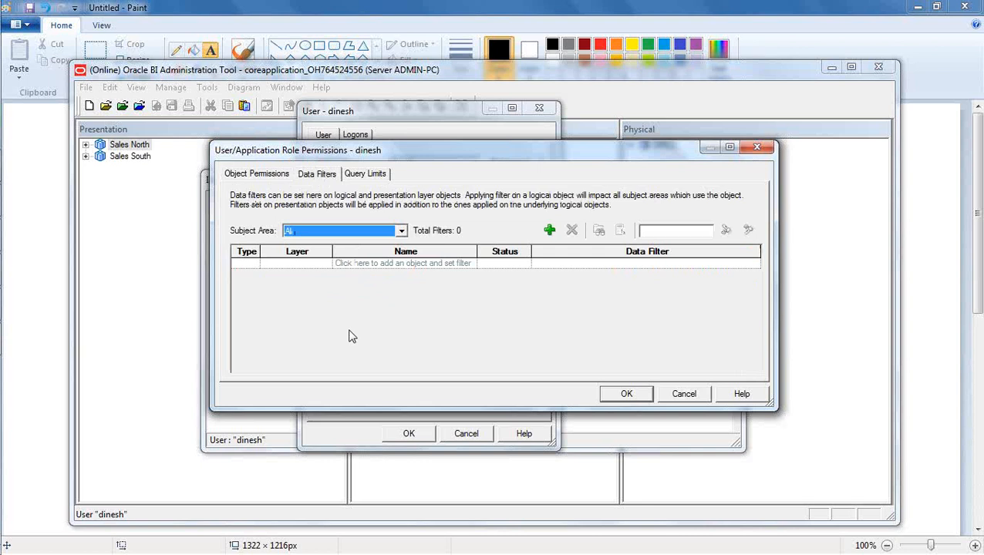
left_click(373, 176)
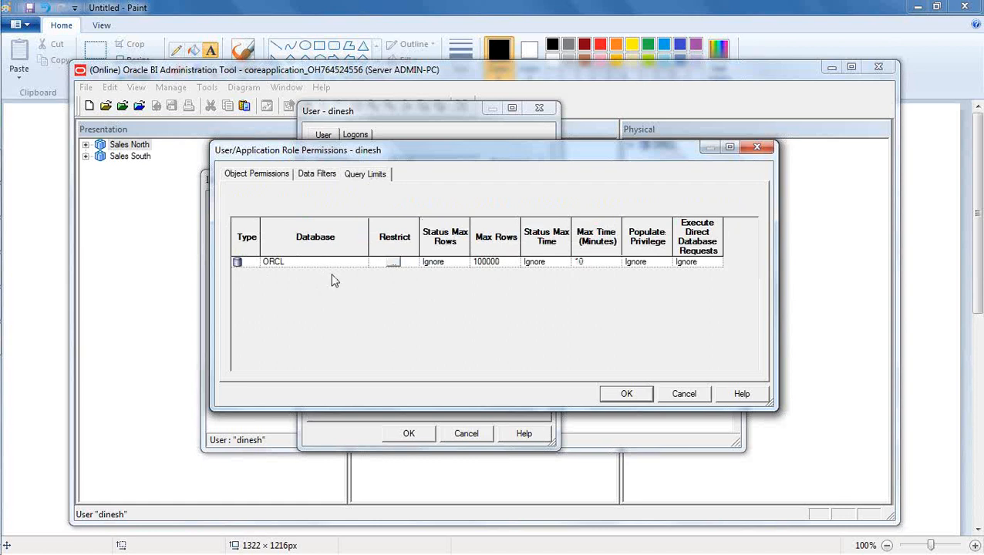
left_click(259, 176)
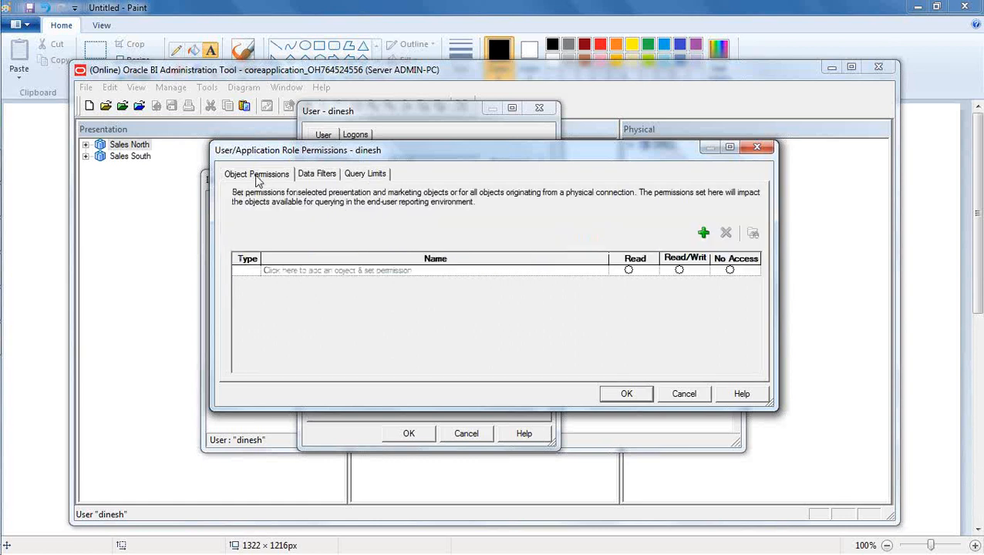
Cancel the Permissions and User dialogs and close Identity Manager.
left_click(681, 394)
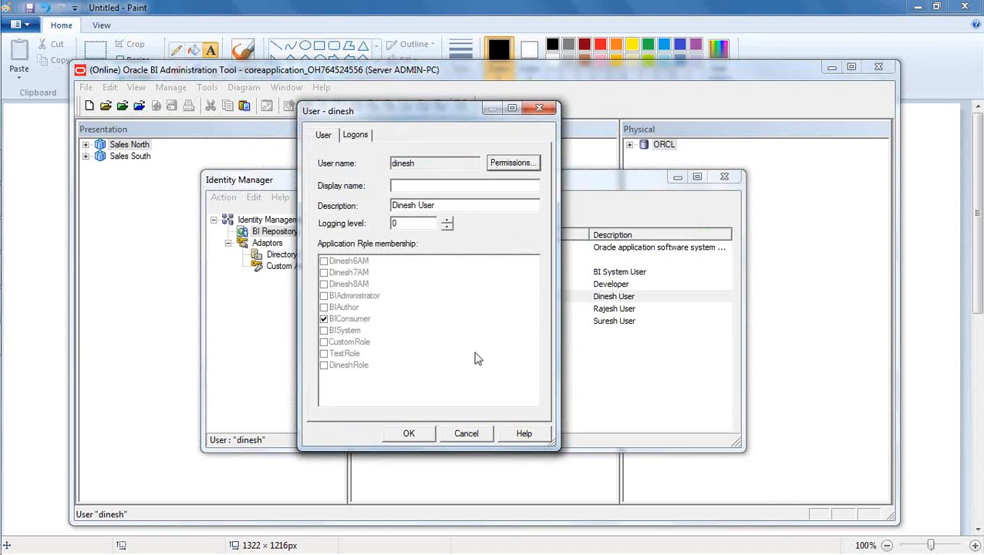
left_click(465, 434)
left_click(724, 177)
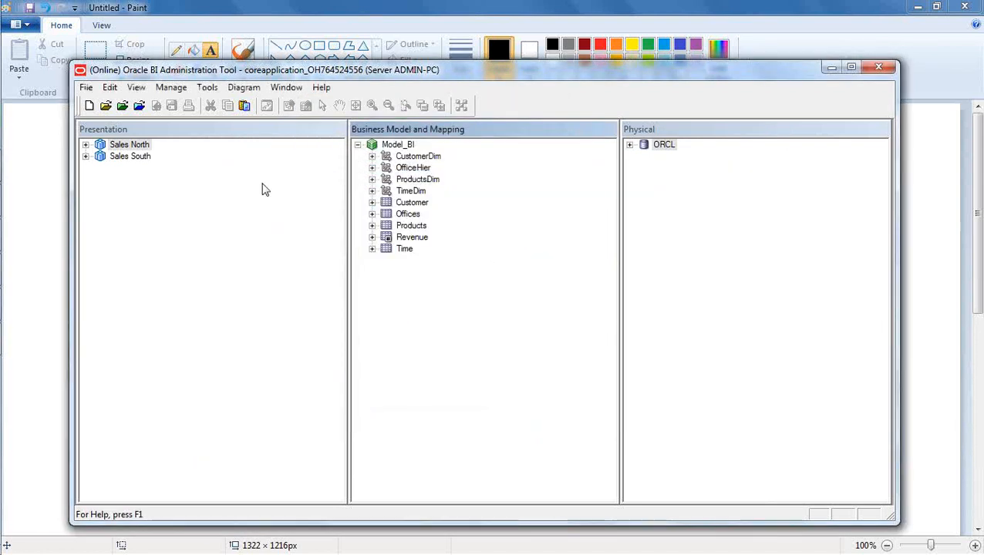
Expand Sales North, Sales South and the Offices table in the Presentation pane.
left_click(88, 153)
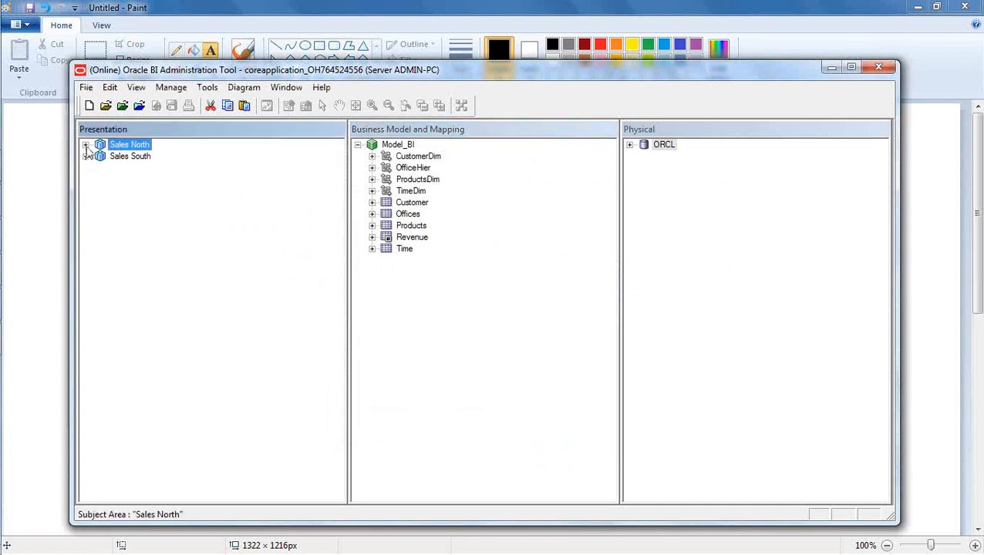
left_click(86, 145)
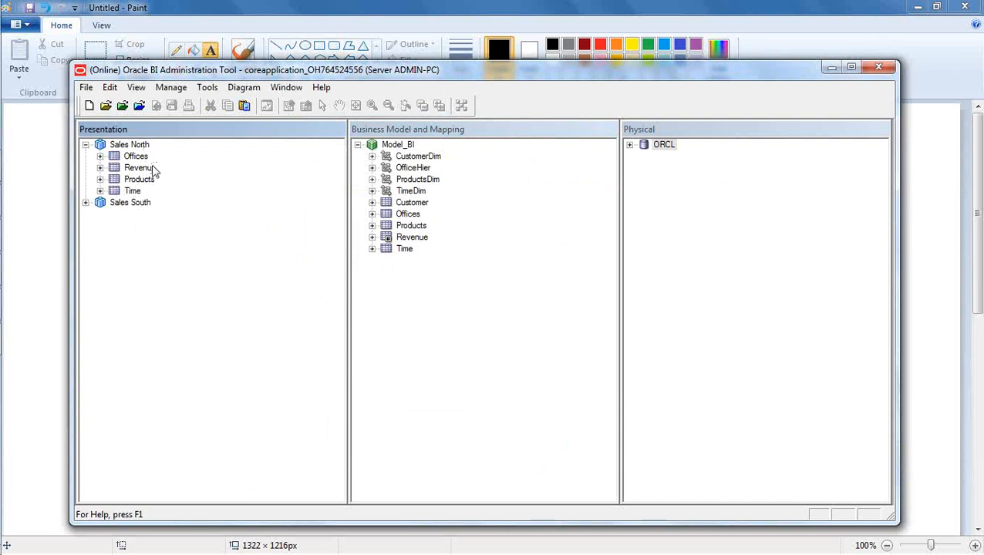
left_click(85, 203)
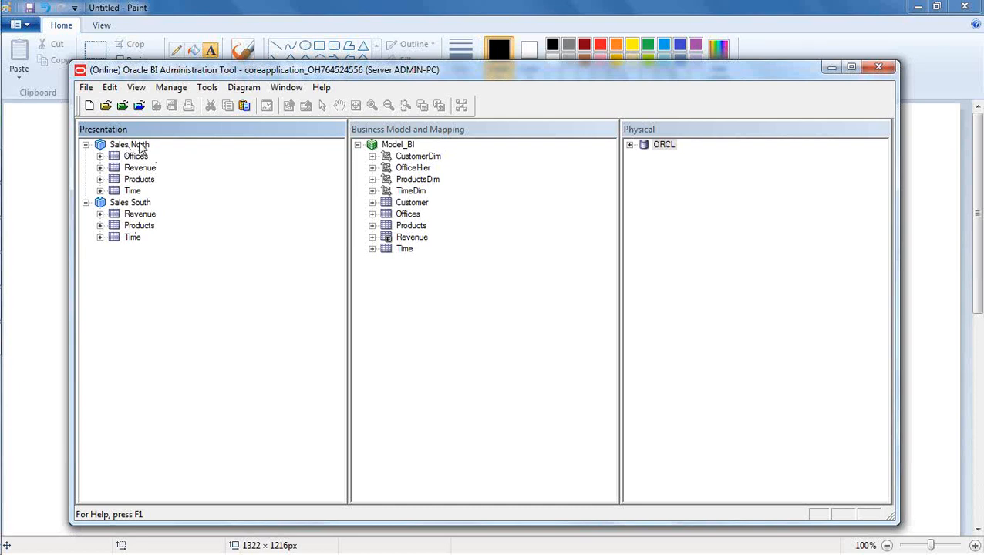
left_click(99, 156)
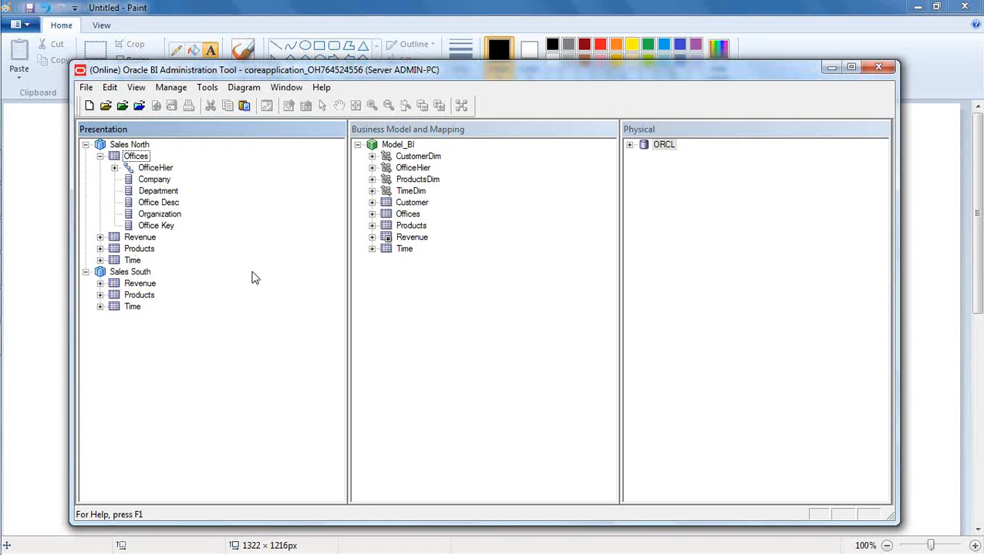
Open Identity Manager and list all repository users with the online user filter.
left_click(173, 89)
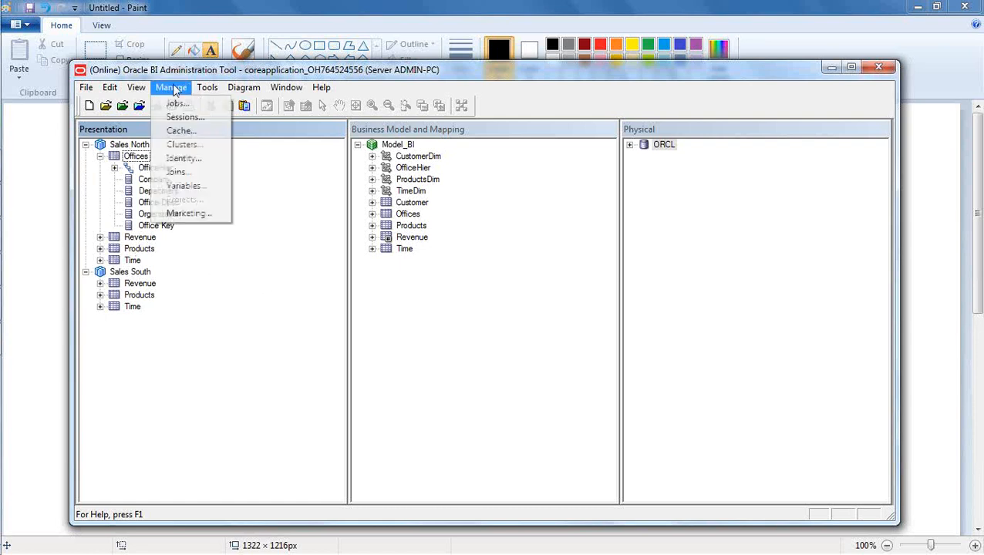
left_click(189, 159)
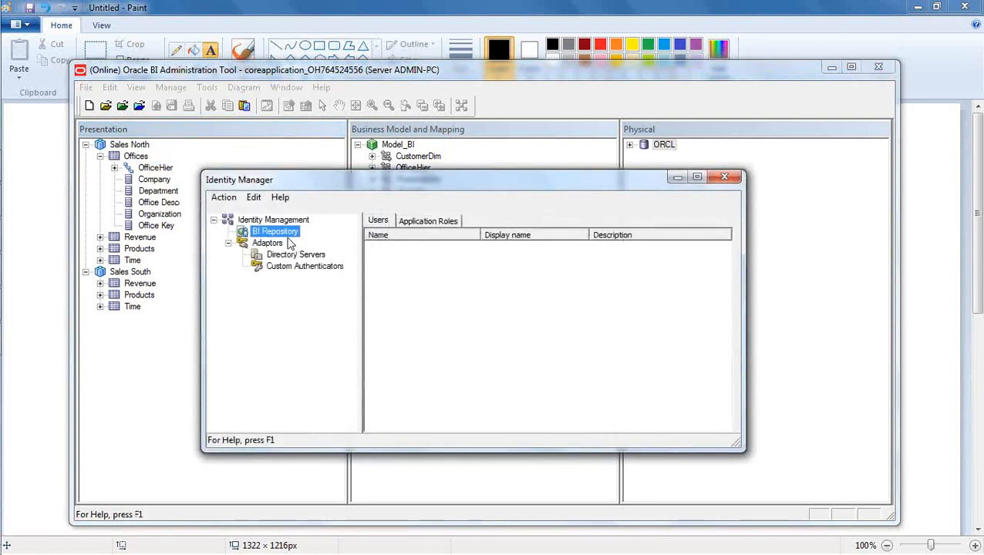
left_click(220, 198)
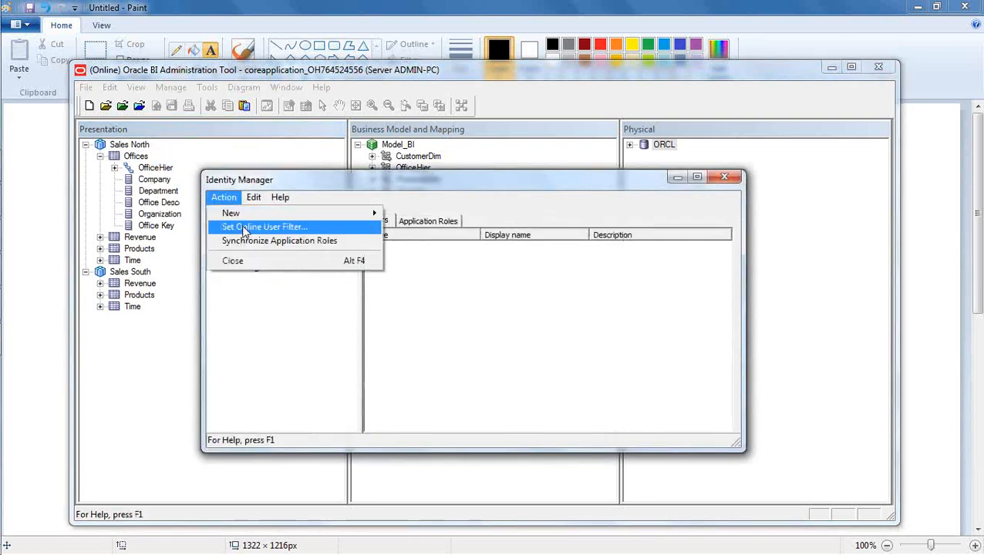
left_click(231, 226)
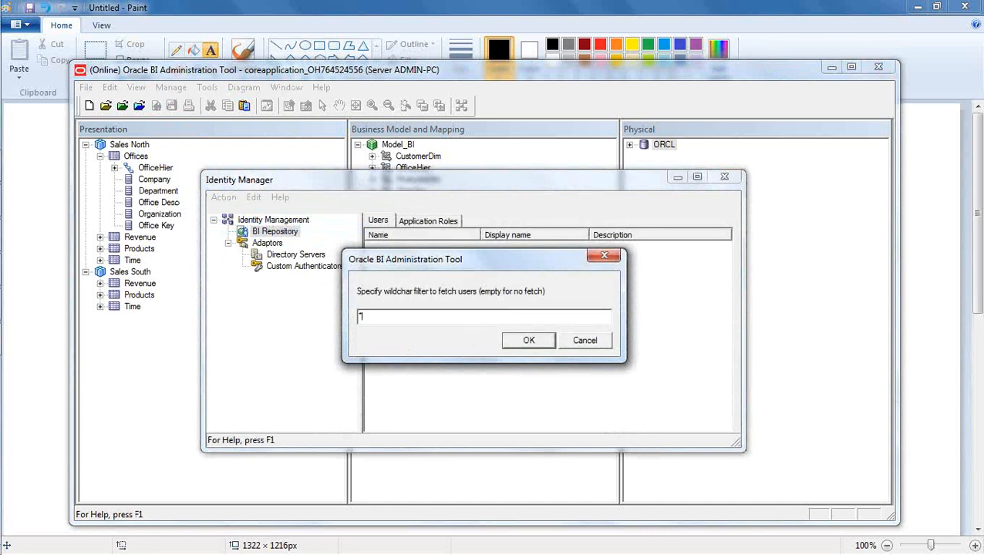
left_click(525, 340)
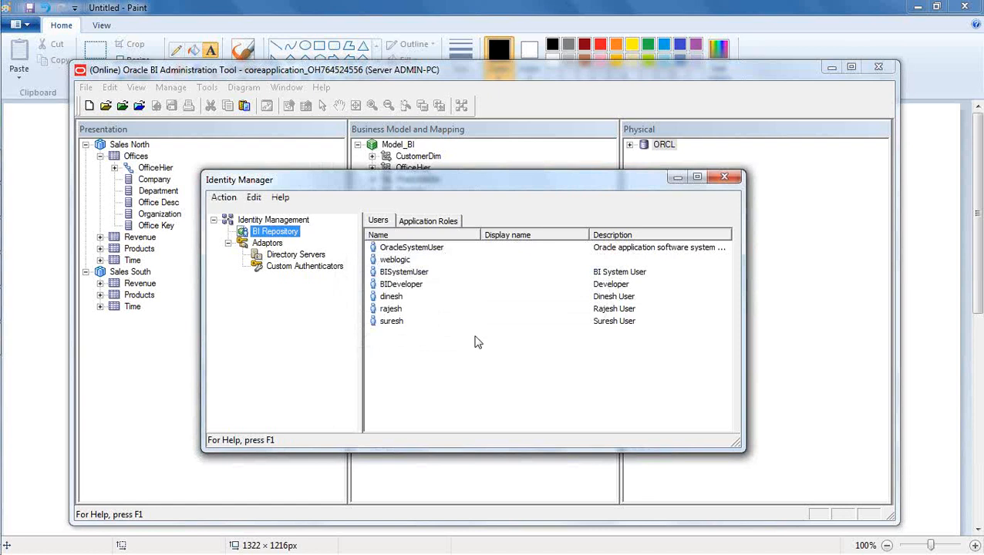
Open a user's properties and its object Permissions dialog.
left_click(396, 297)
double_click(395, 299)
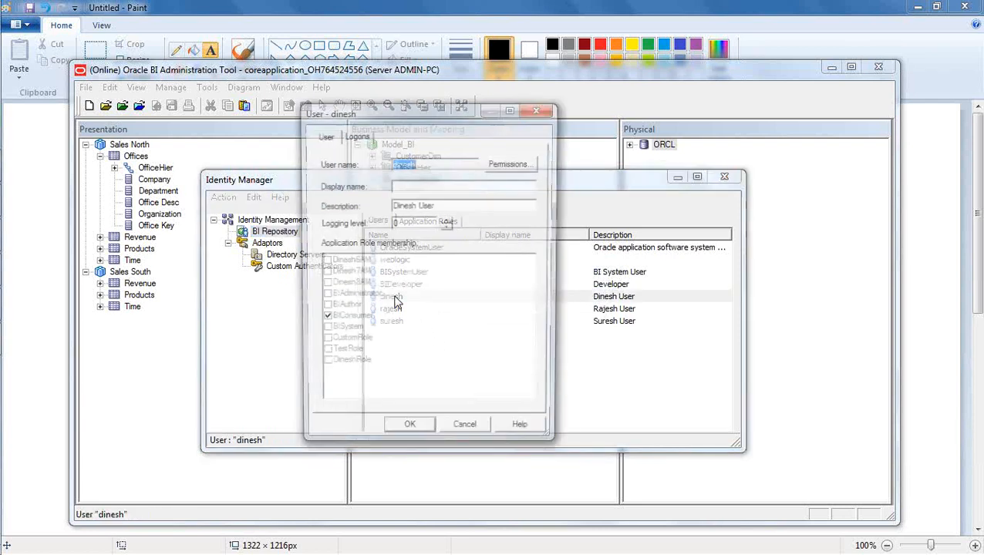
left_click(445, 163)
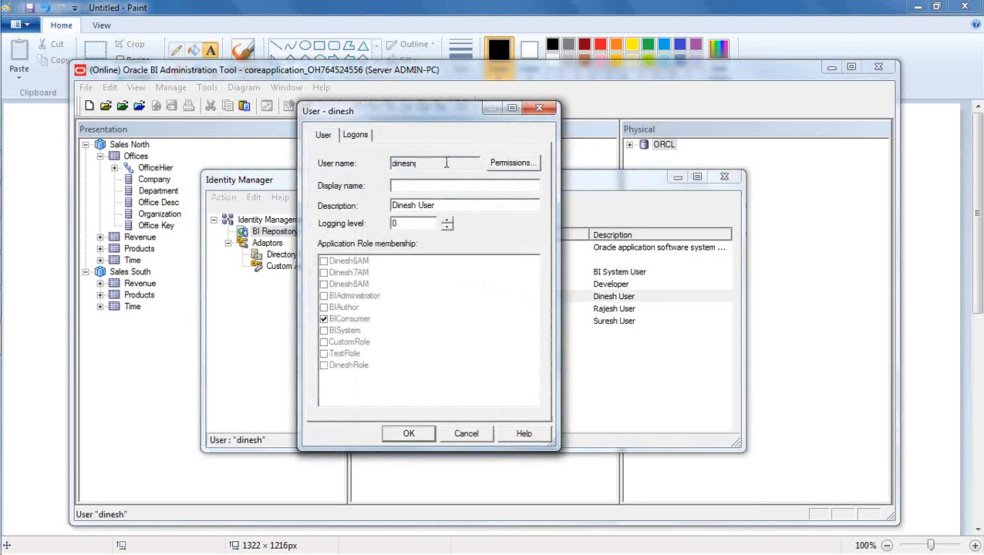
left_click(520, 164)
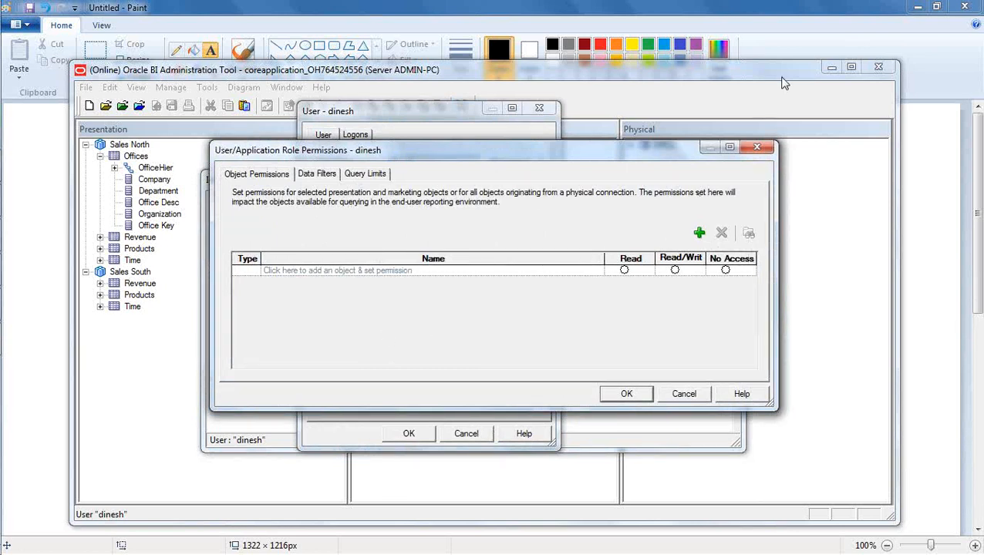
Return to the permissions dialog and start adding an object with the green + button.
left_click(823, 18)
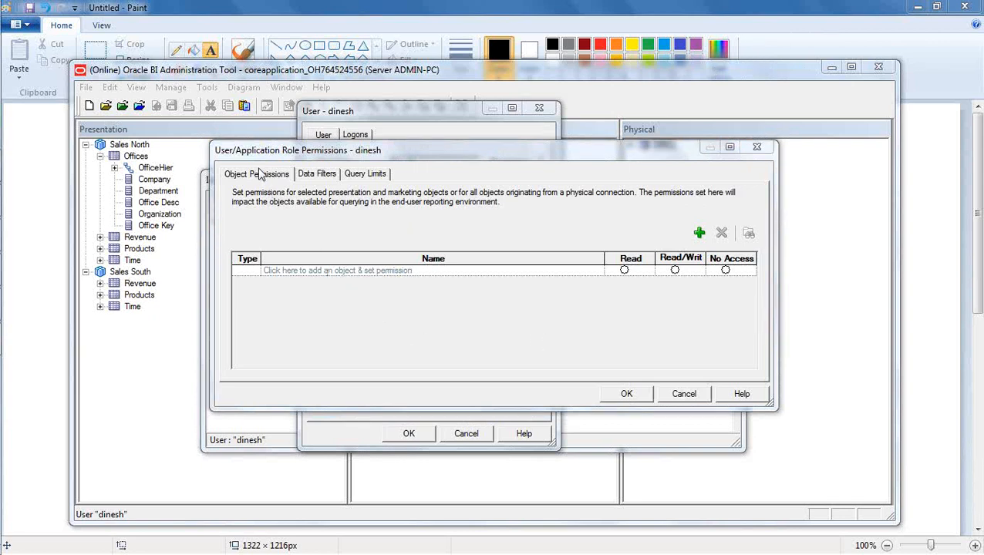
left_click(350, 323)
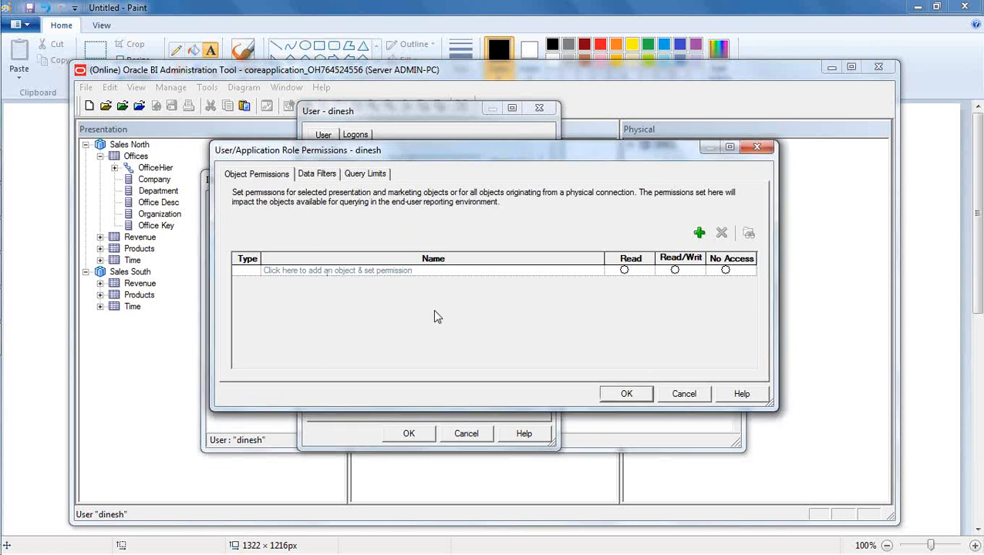
left_click(699, 234)
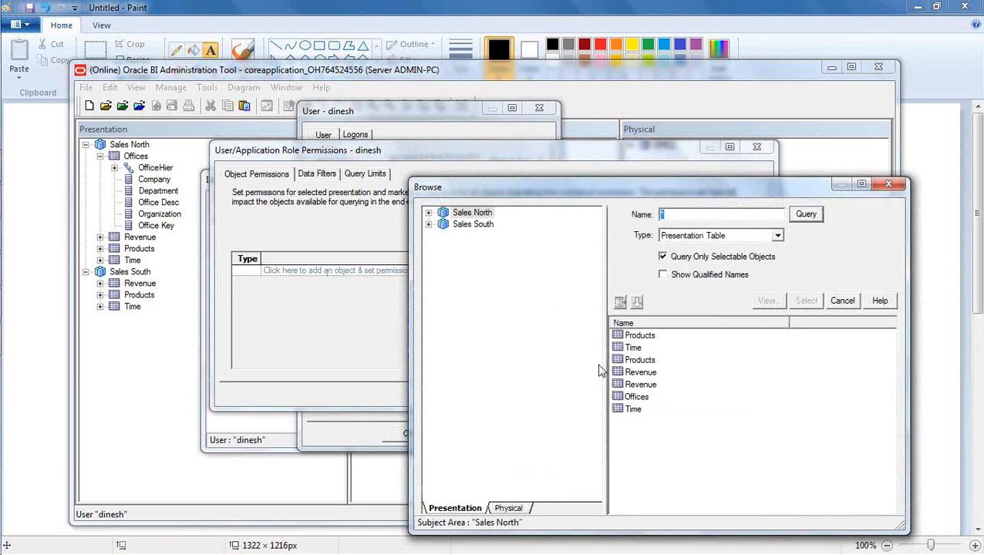
Add the Sales North Offices presentation table to the user's object permissions.
left_click(429, 212)
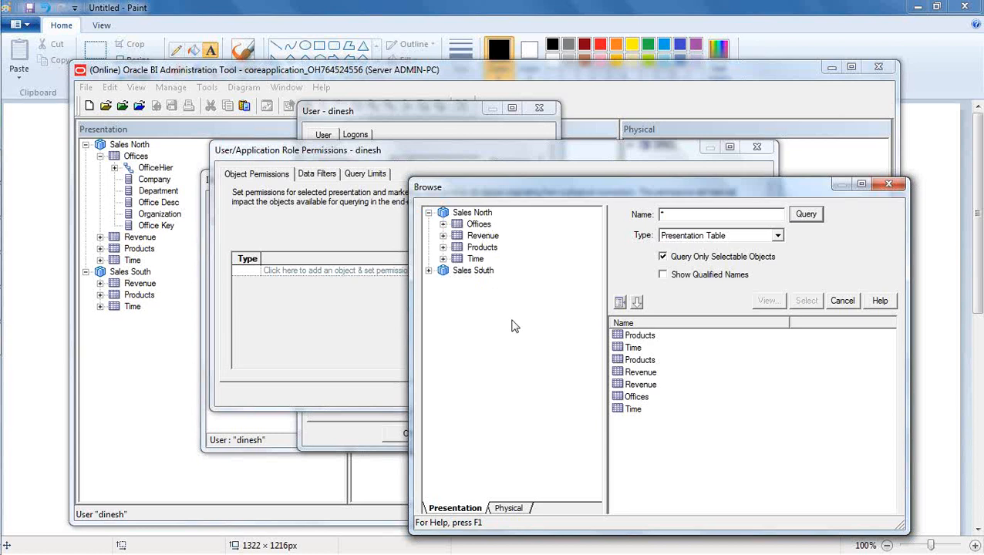
left_click(428, 271)
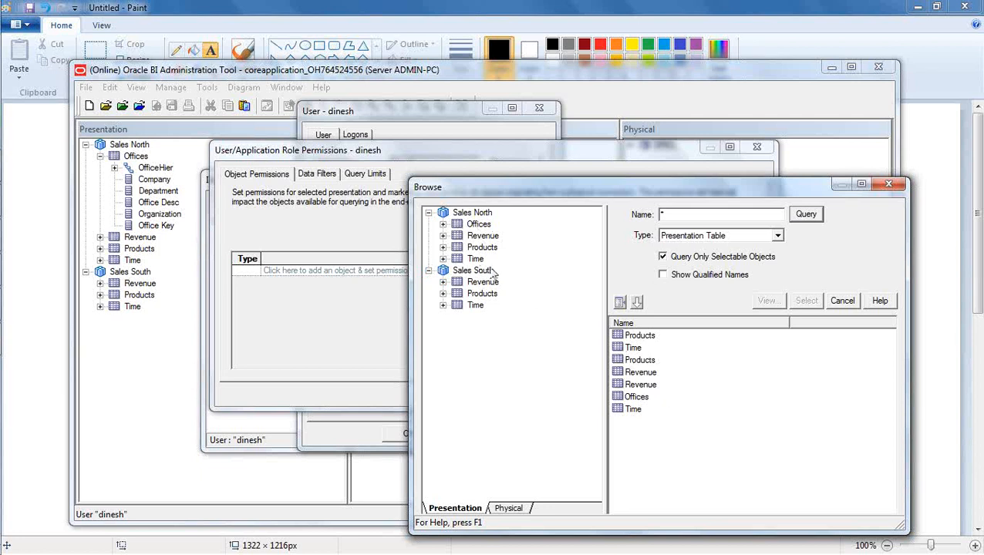
left_click(431, 273)
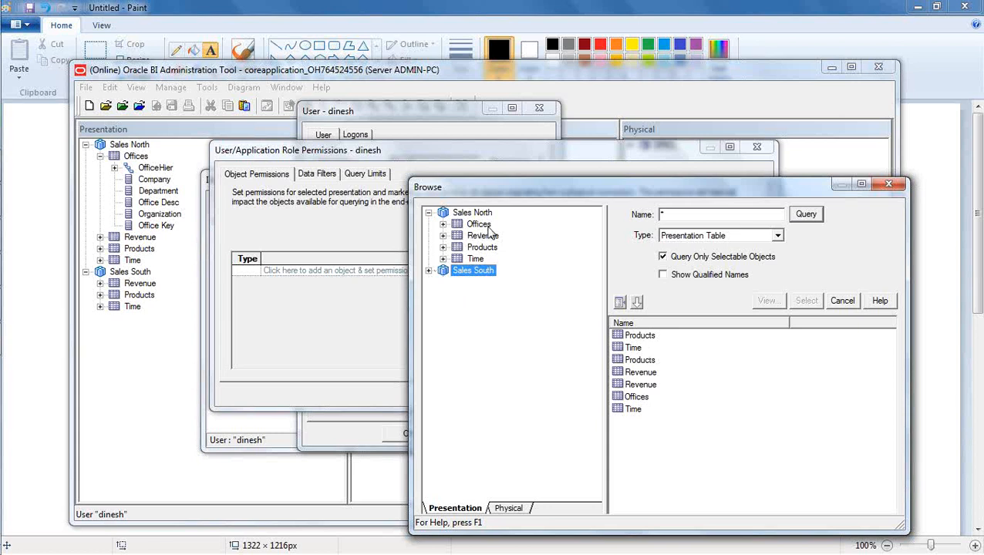
left_click(638, 396)
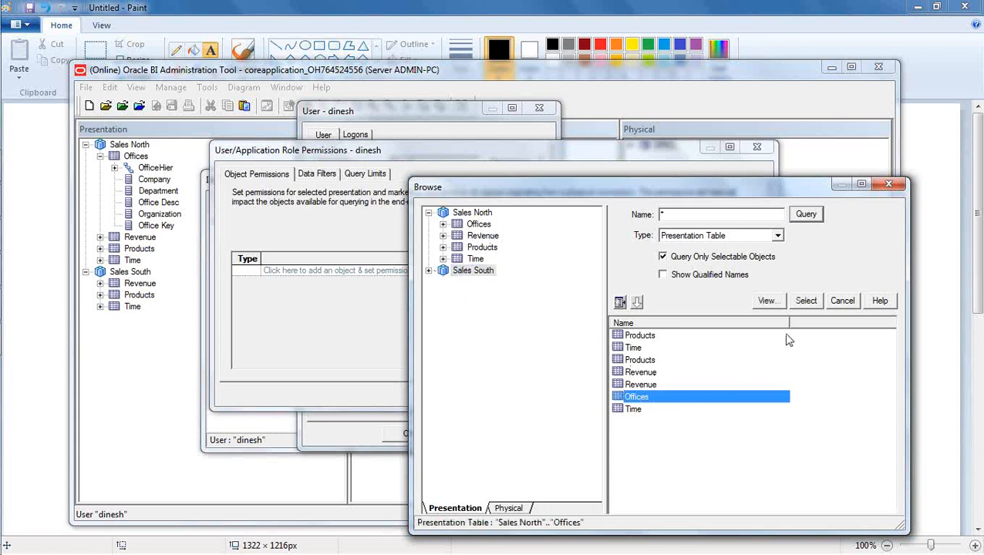
left_click(807, 301)
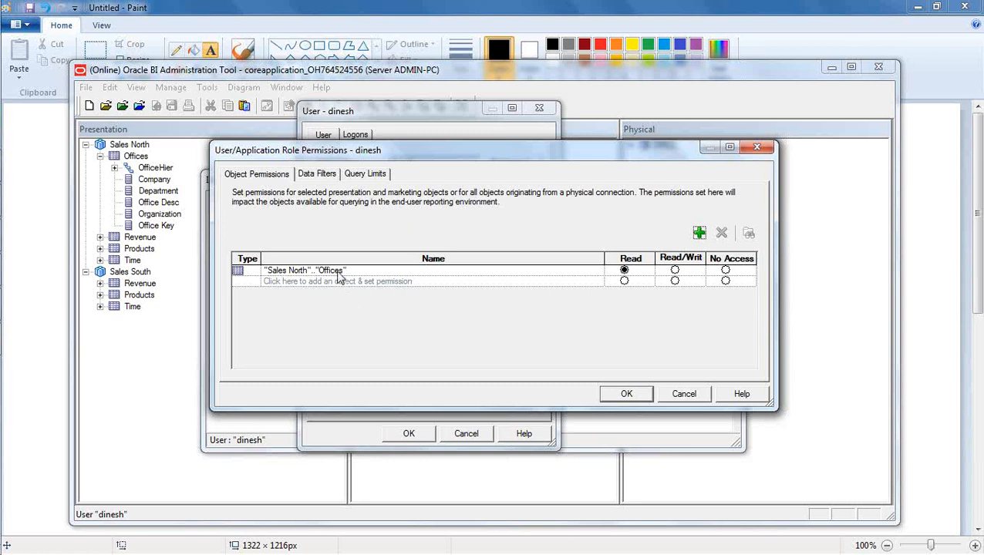
Set the Sales North Offices permission to No Access and confirm.
left_click(341, 275)
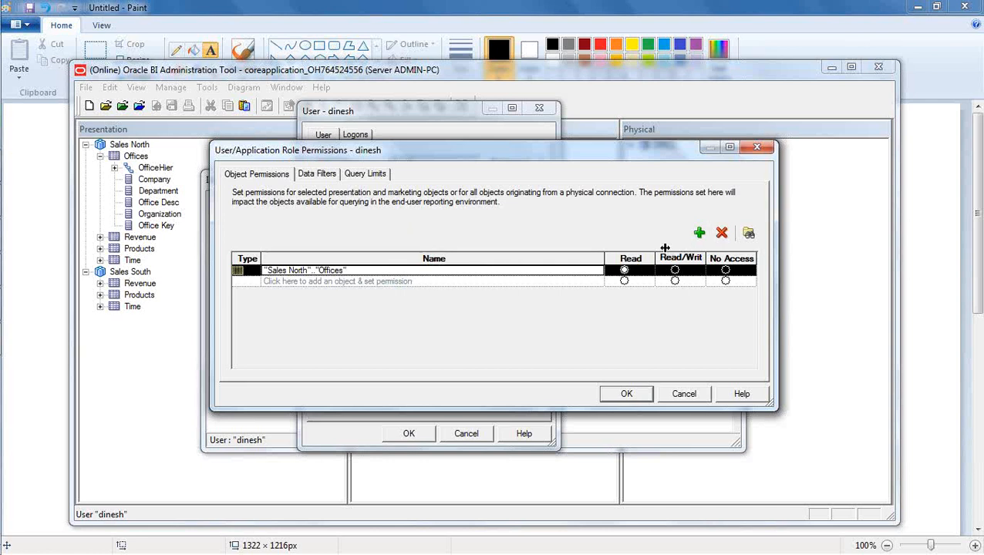
left_click(443, 283)
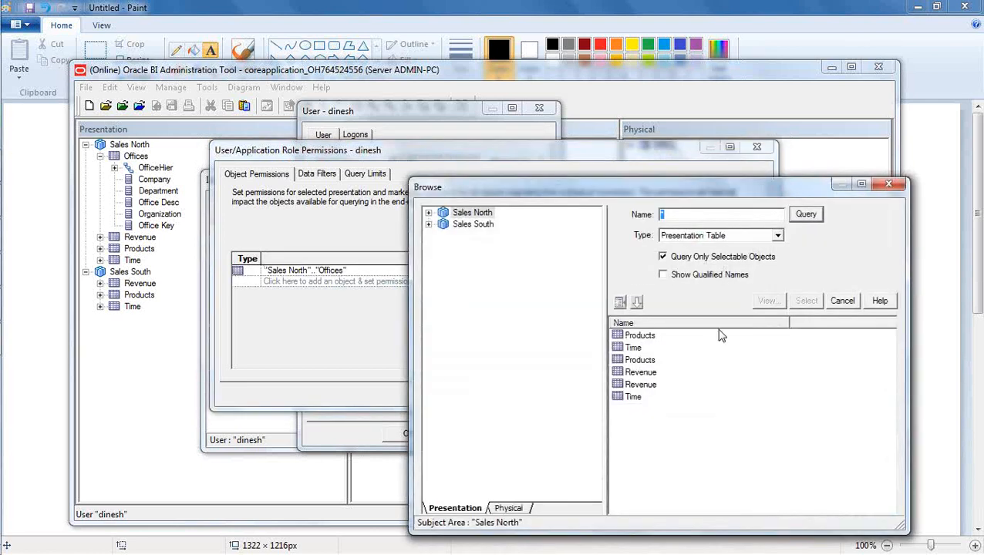
left_click(842, 302)
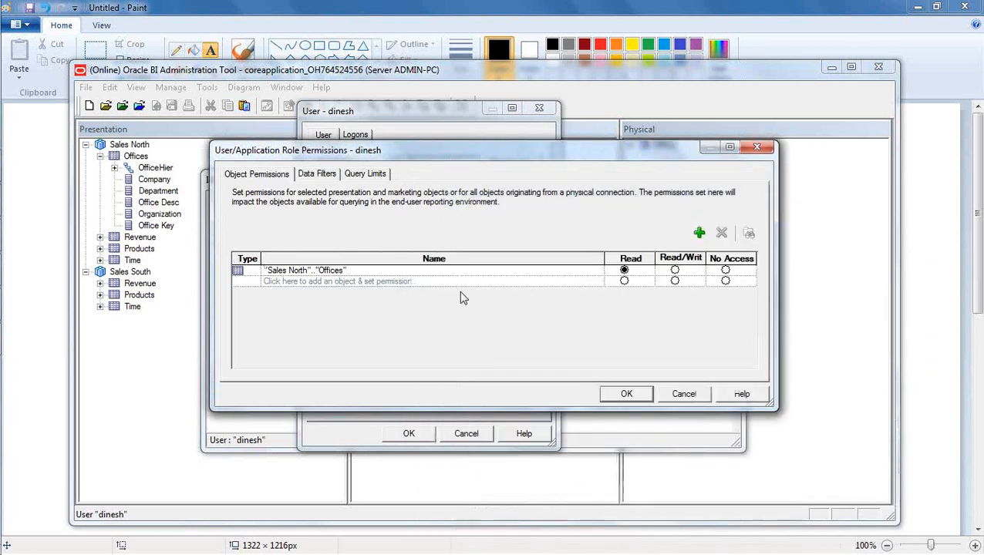
left_click(347, 275)
left_click(531, 282)
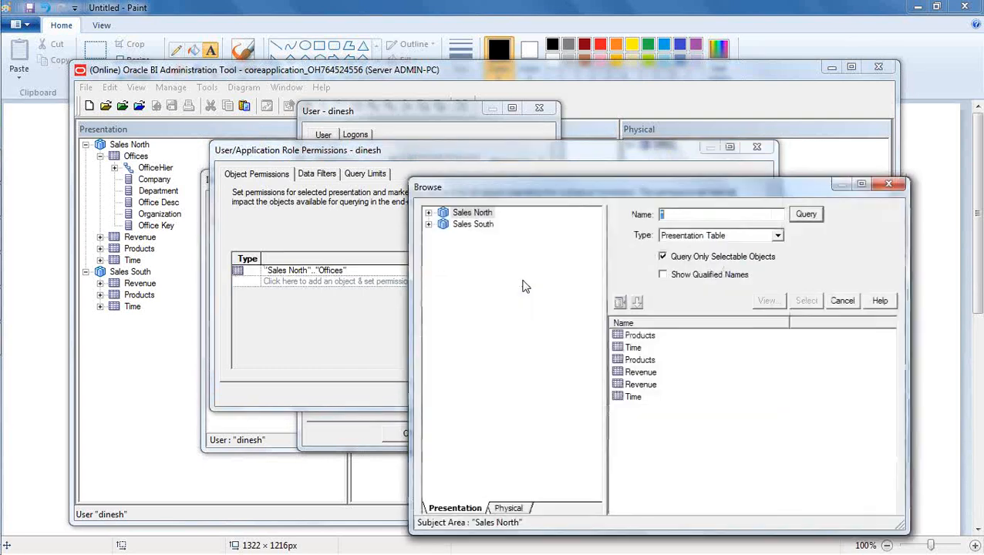
left_click(842, 301)
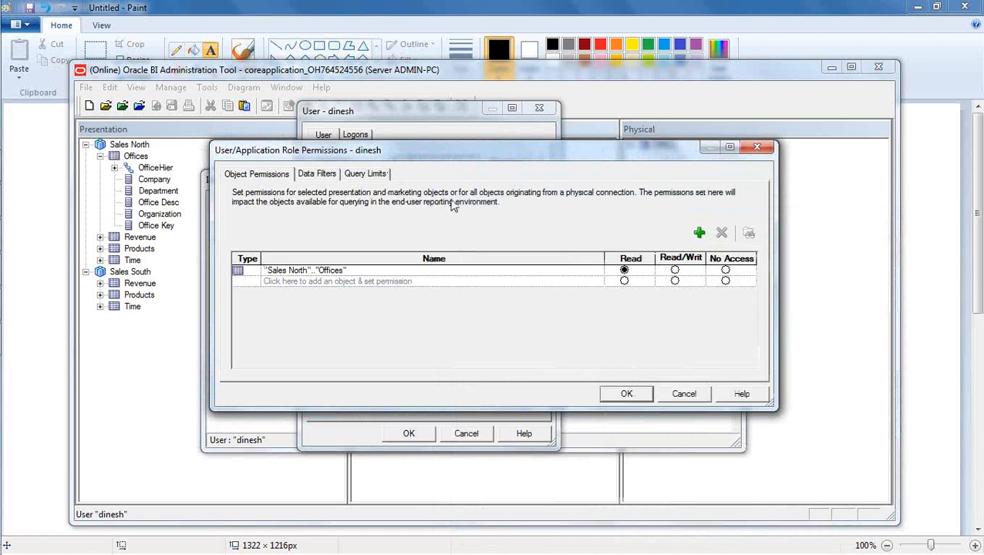
left_click(726, 271)
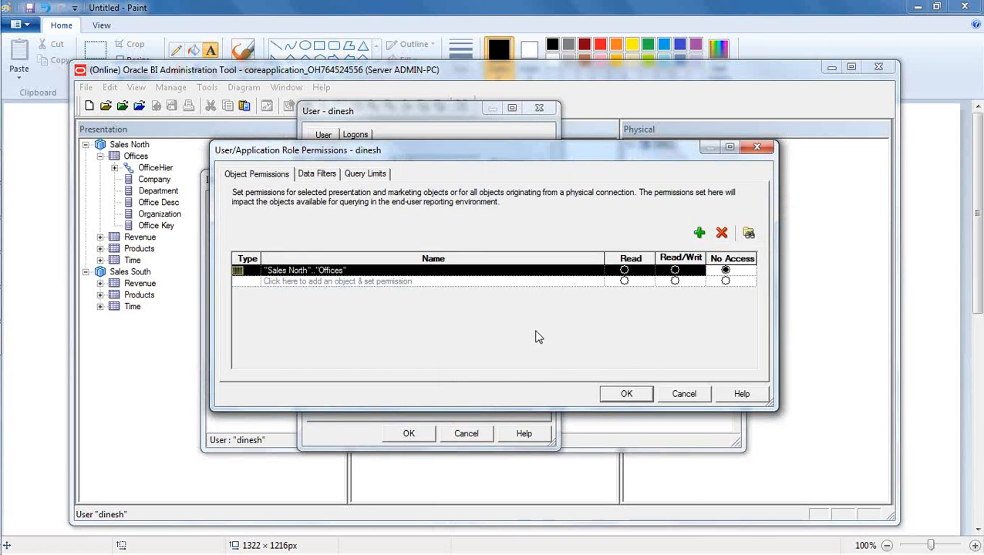
left_click(626, 394)
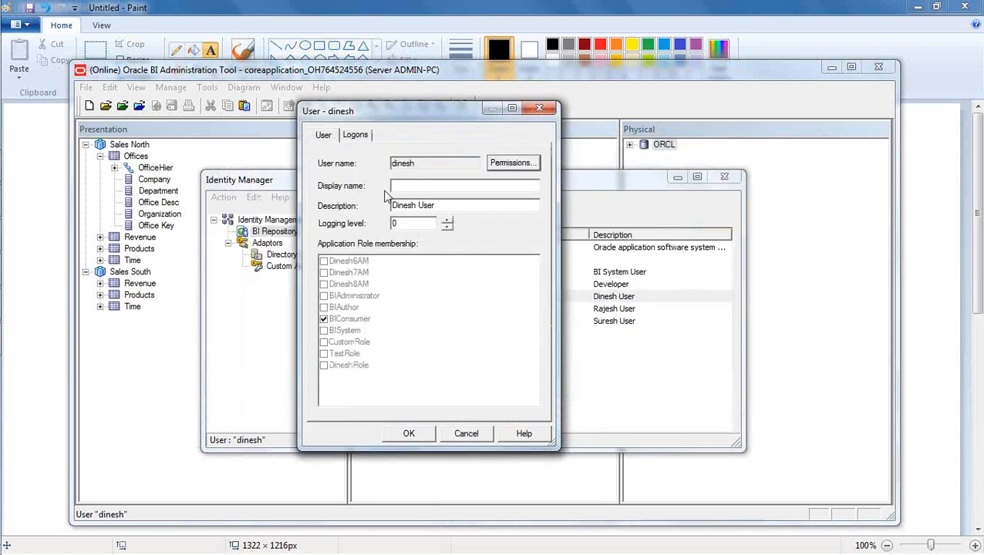
Confirm the No Access permission and close the user's properties with OK.
left_click(514, 165)
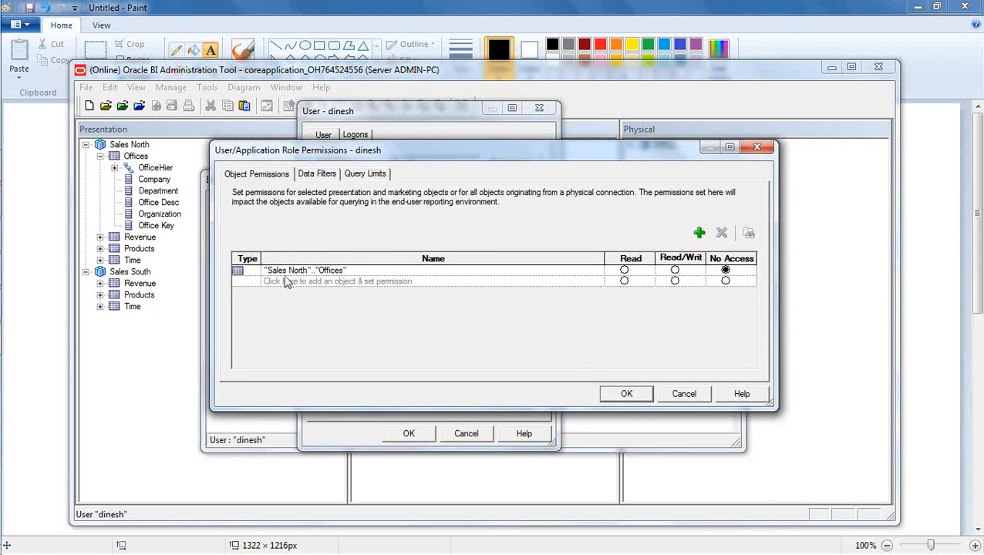
left_click(114, 167)
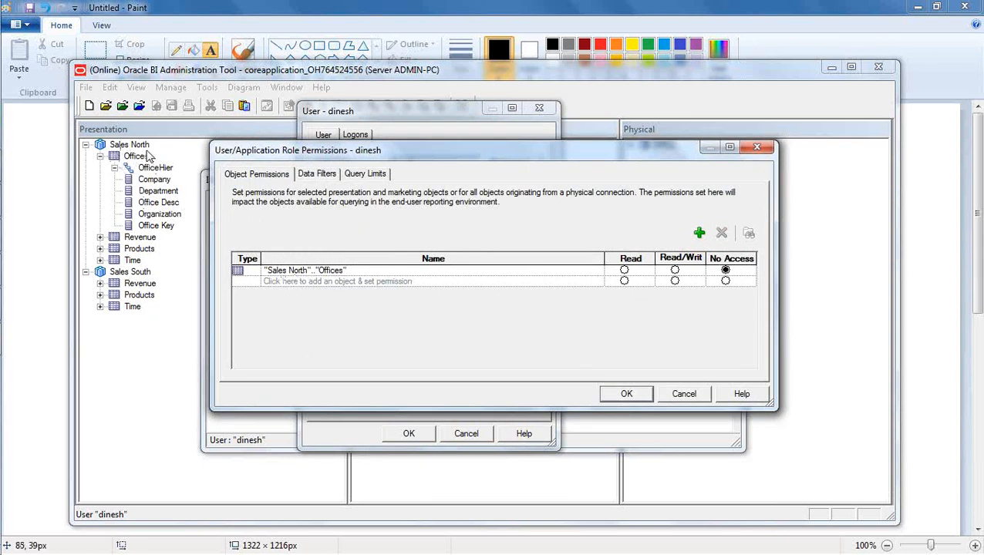
left_click(724, 271)
left_click(626, 394)
left_click(409, 434)
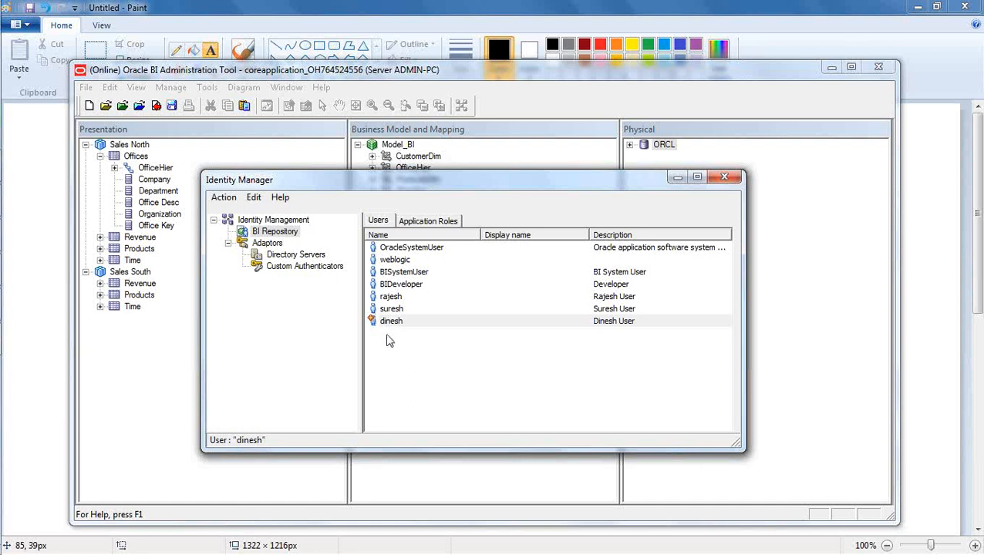
left_click(403, 368)
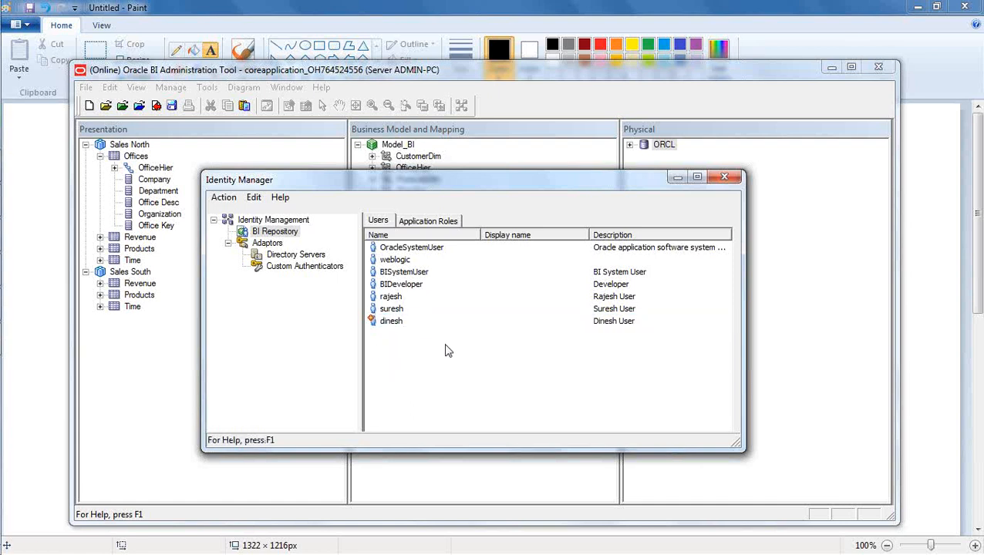
Check in the changes, run the global consistency check, and close Identity Manager.
left_click(157, 106)
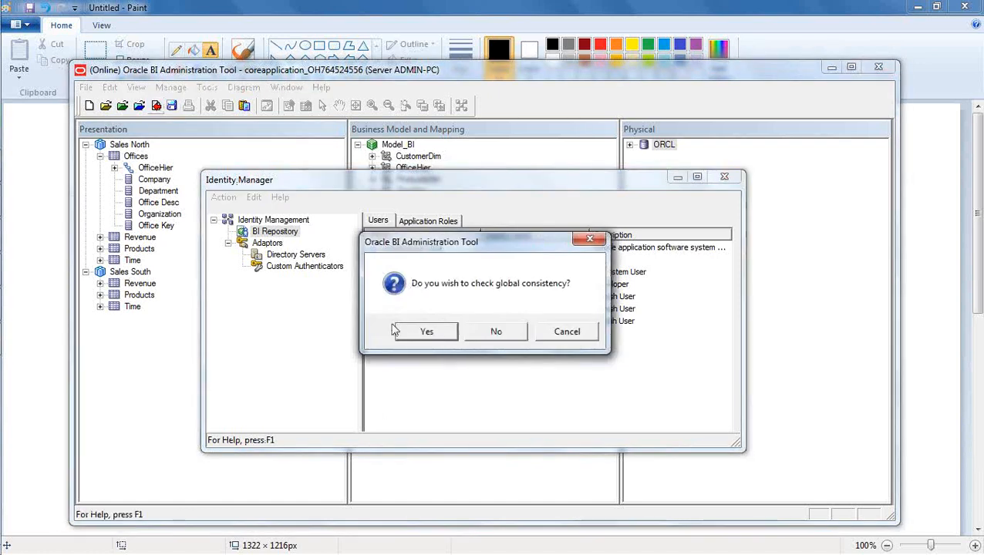
left_click(429, 331)
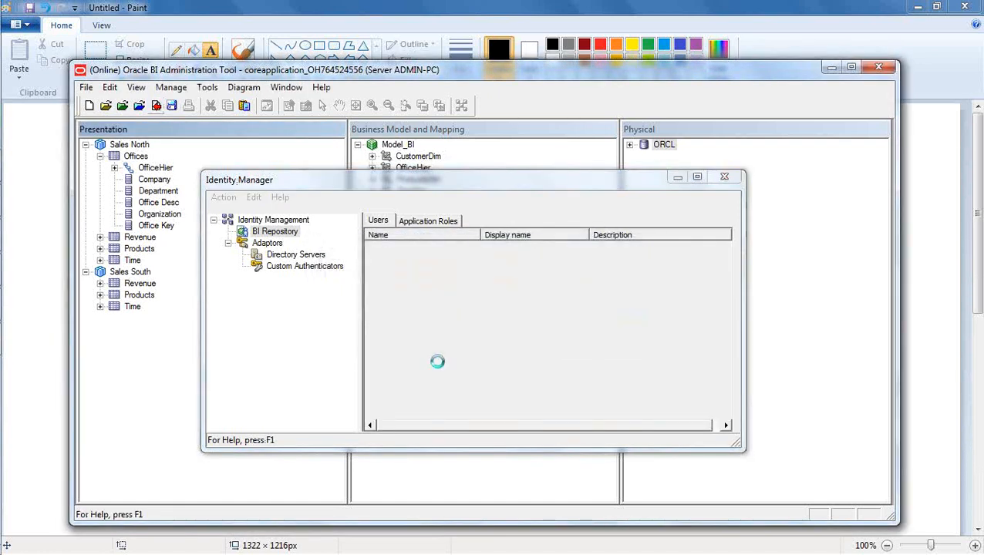
left_click(619, 332)
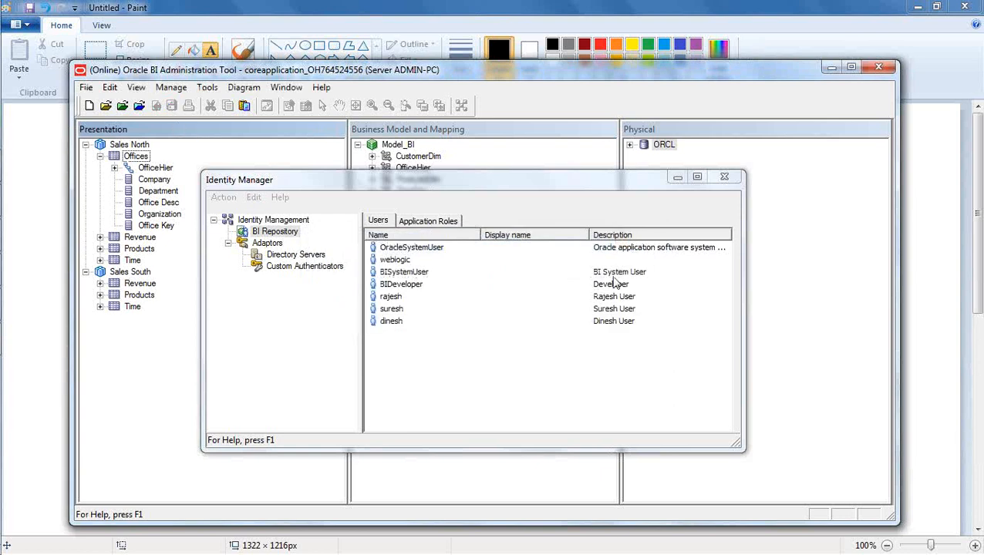
left_click(724, 177)
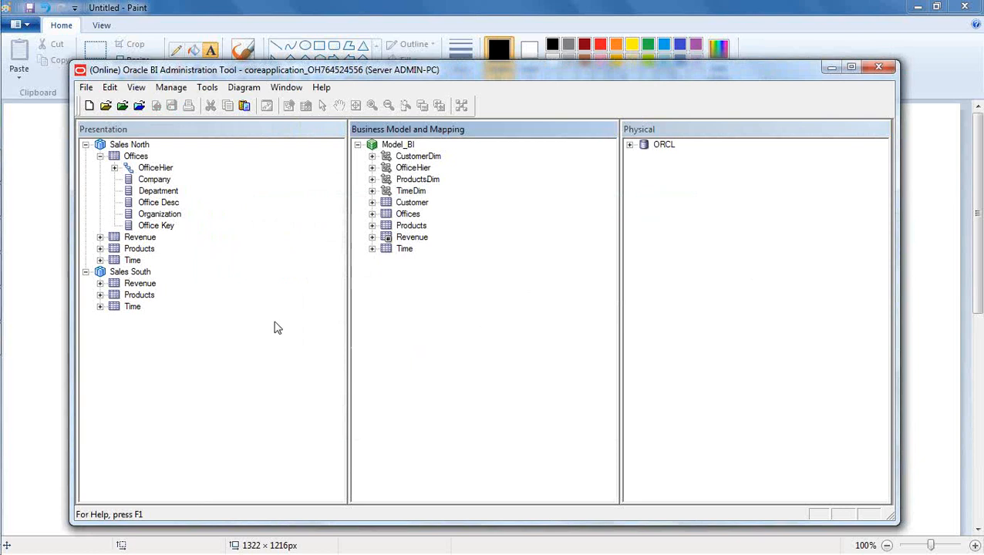
Launch Mozilla Firefox from the Start menu and focus the address bar.
mouse_move(3, 276)
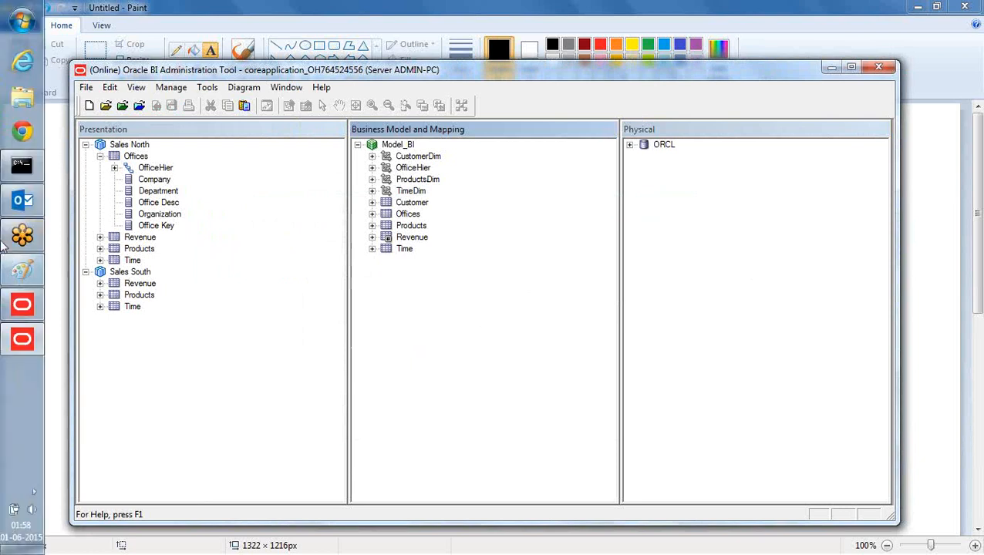
left_click(17, 23)
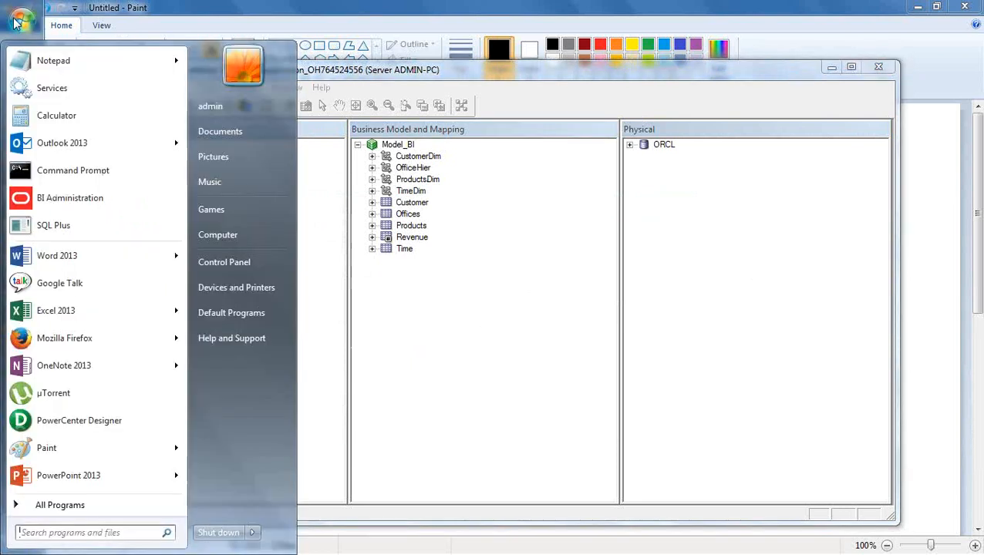
left_click(112, 344)
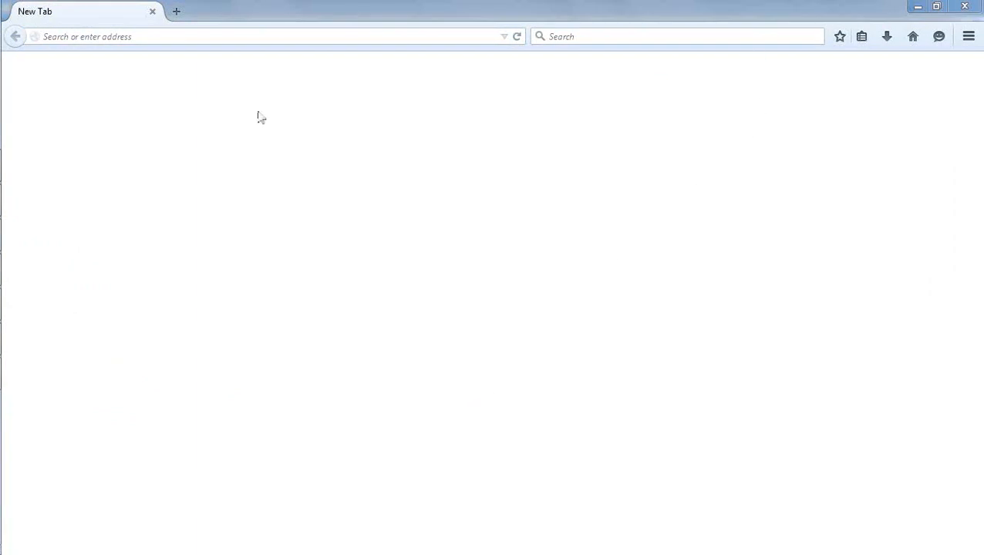
left_click(240, 38)
Open the analytics URL from history and sign in with the saved user ID and password.
type("/an")
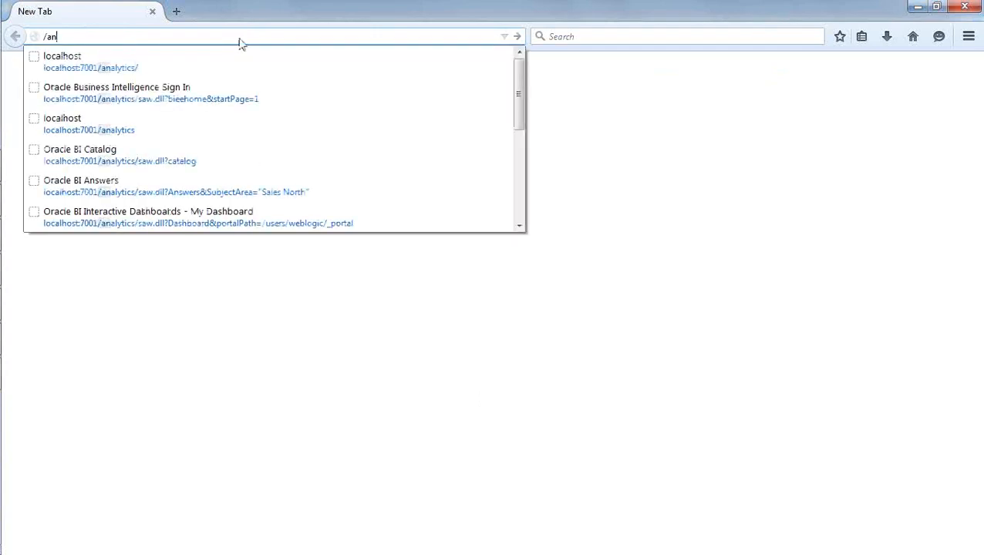
left_click(242, 63)
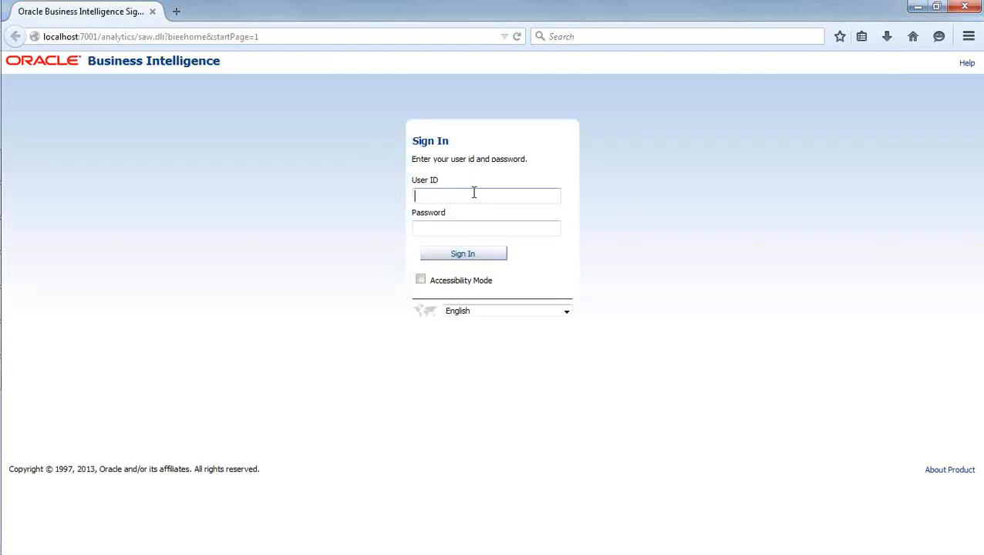
type("dinesh")
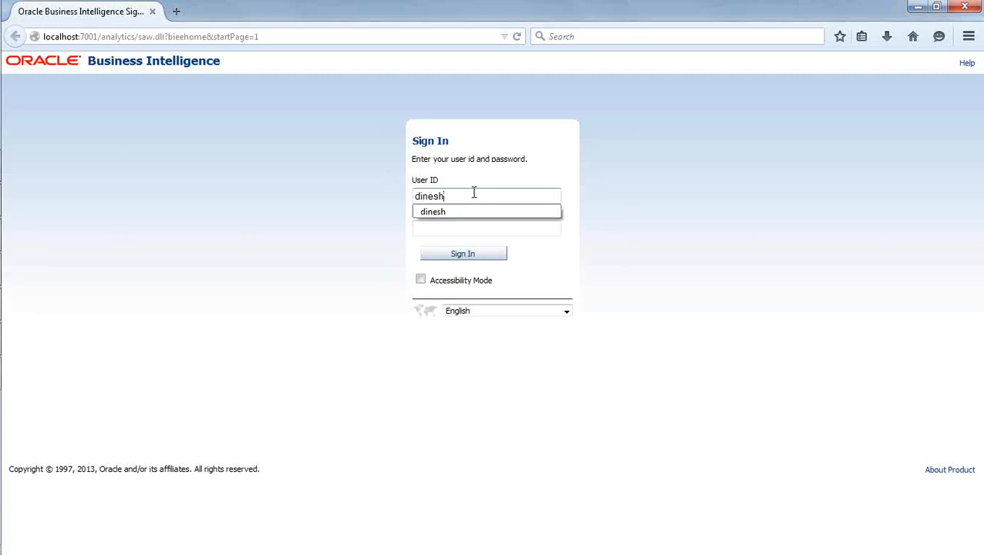
left_click(472, 212)
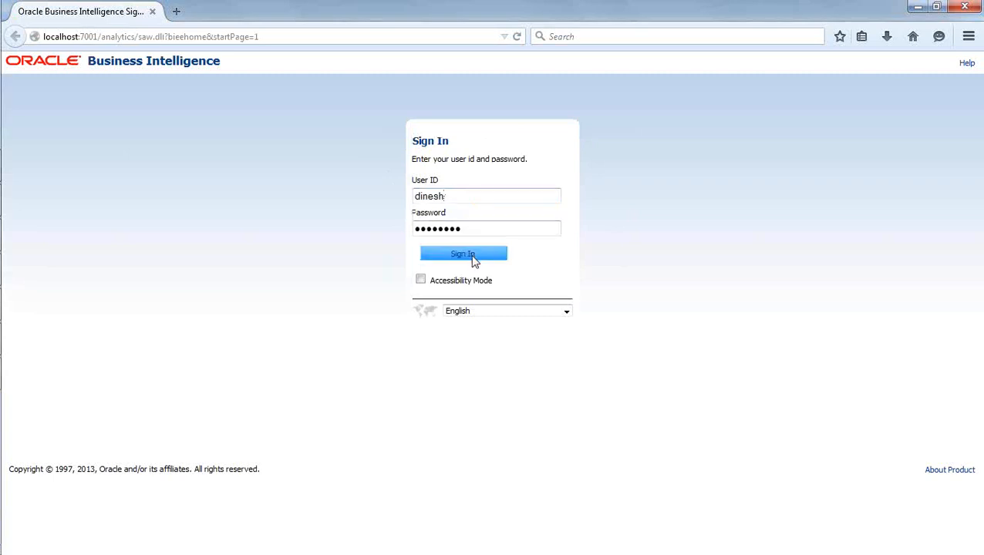
left_click(464, 254)
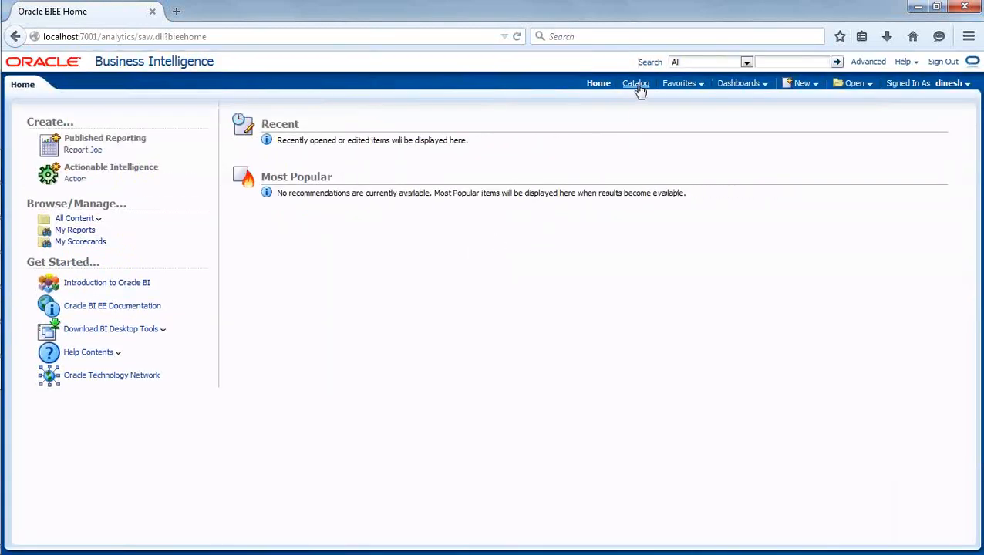
In the Catalog, expand Shared Folders to show 6AM and Test, and review the New menu.
left_click(636, 84)
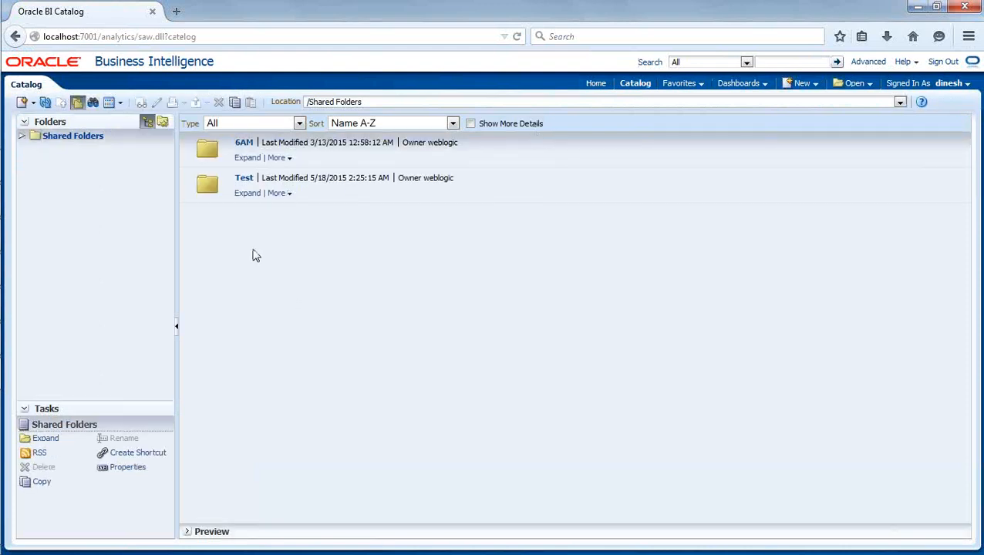
left_click(21, 139)
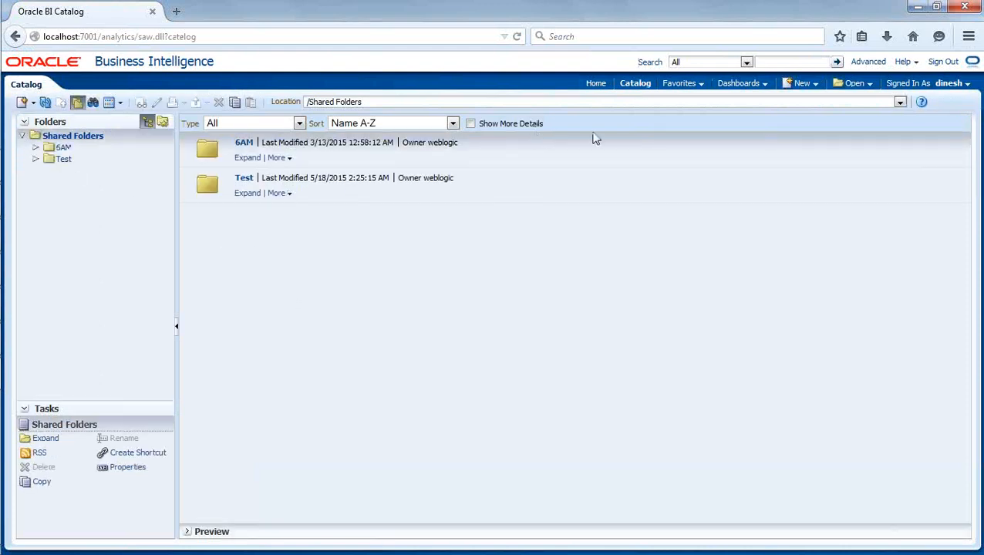
left_click(818, 87)
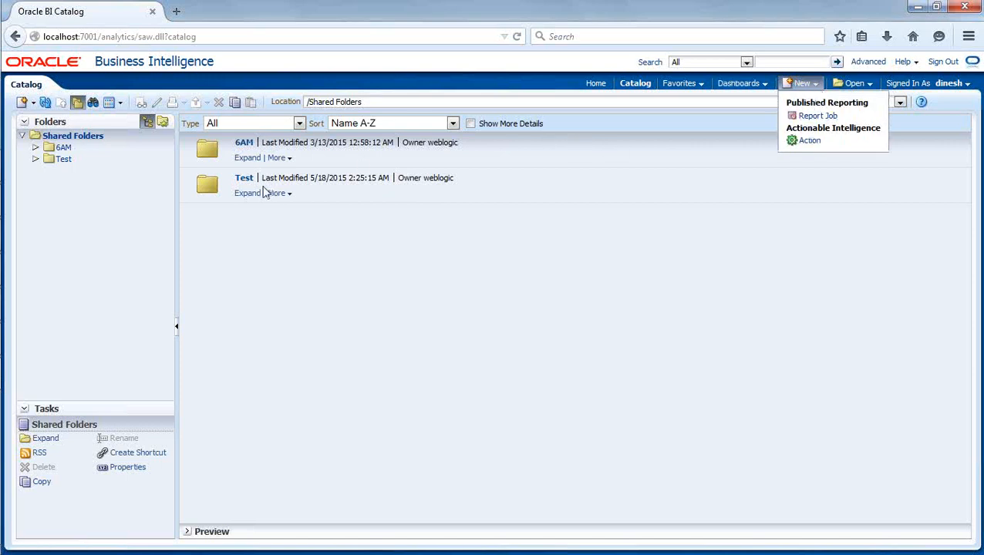
left_click(603, 223)
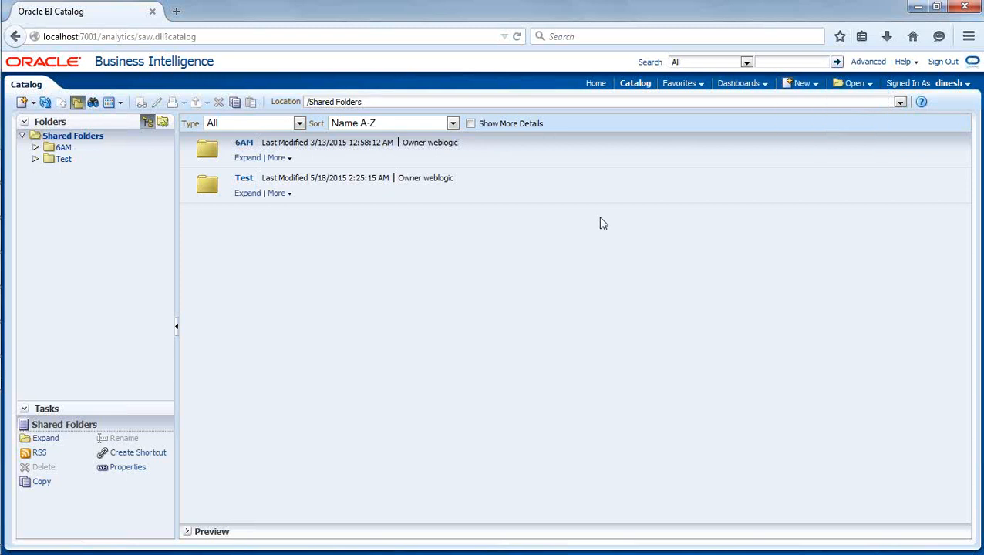
left_click(813, 85)
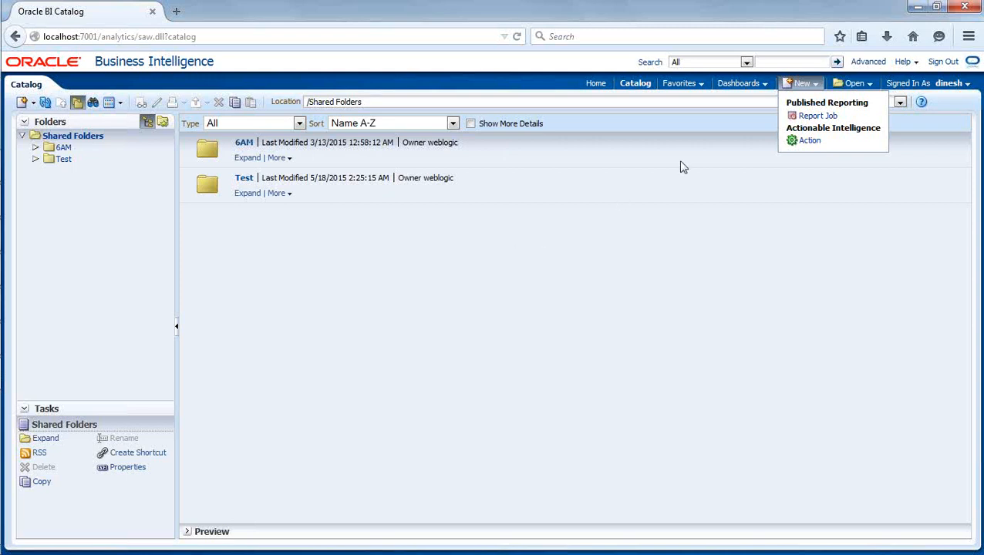
left_click(643, 198)
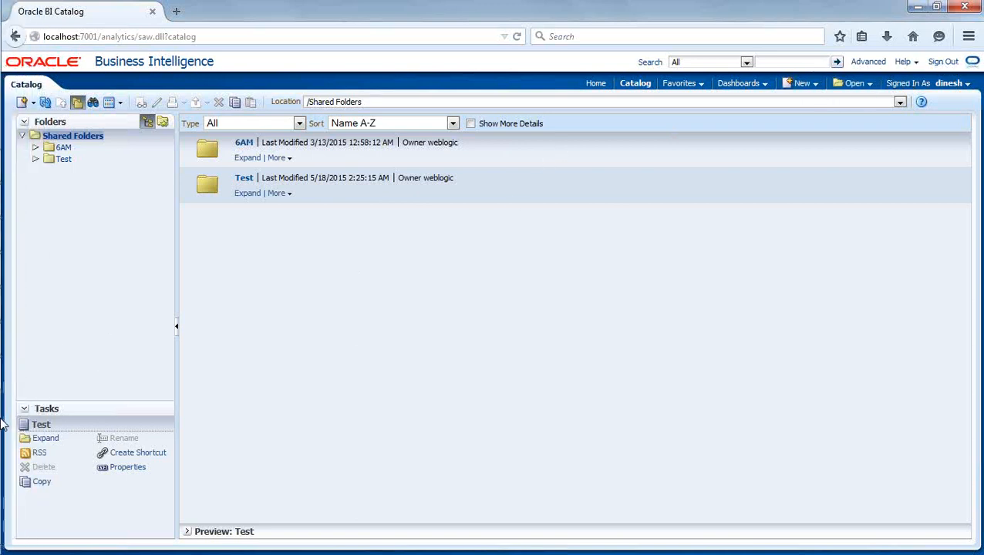
left_click(15, 340)
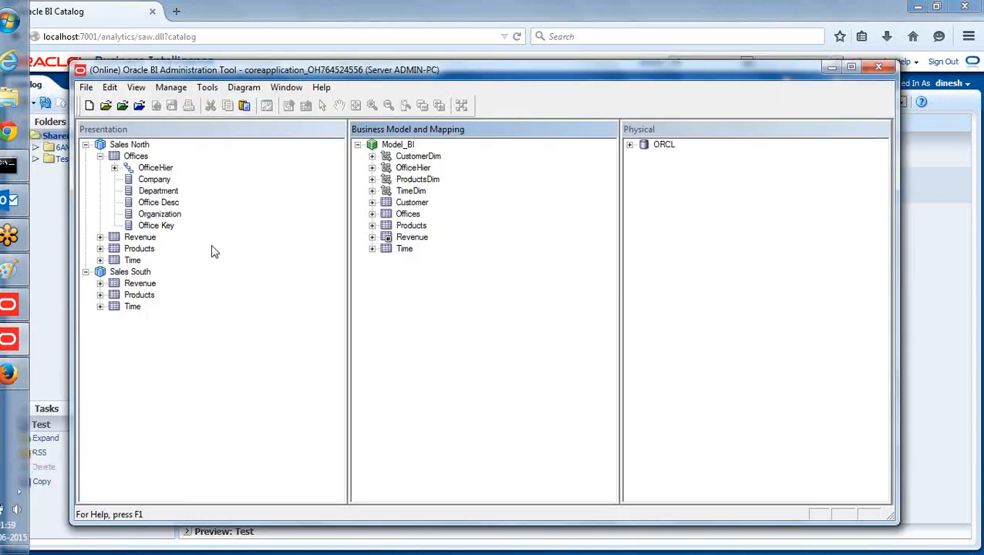
Glance at the Manage menu, then collapse the Offices columns under Sales North.
left_click(171, 89)
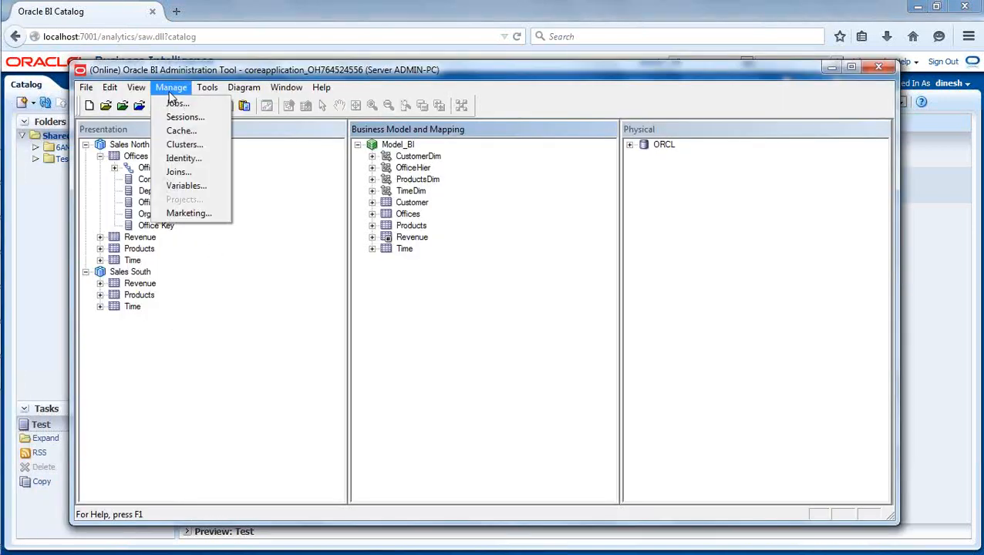
left_click(172, 90)
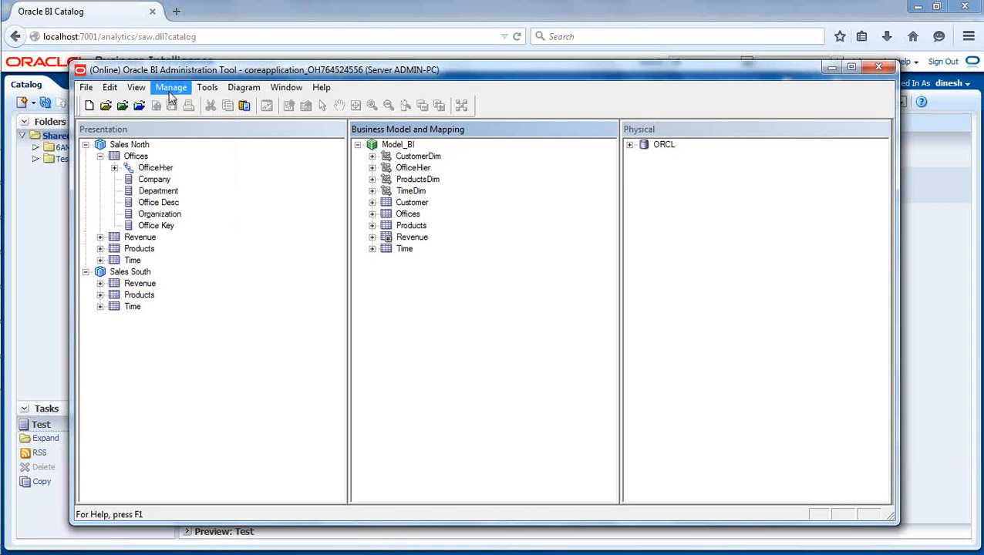
left_click(100, 157)
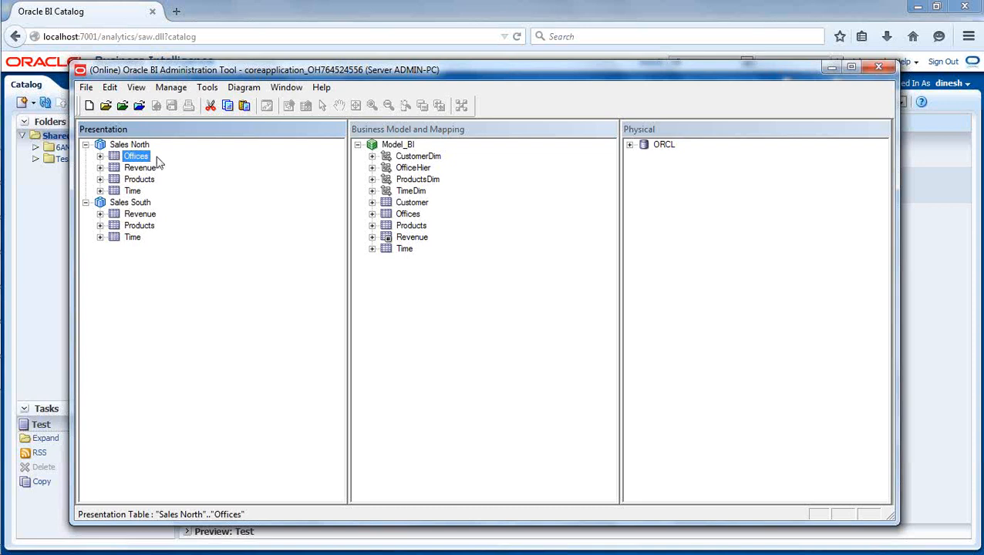
Browse the BI Catalog's Test and 6AM folders in the browser.
left_click(34, 220)
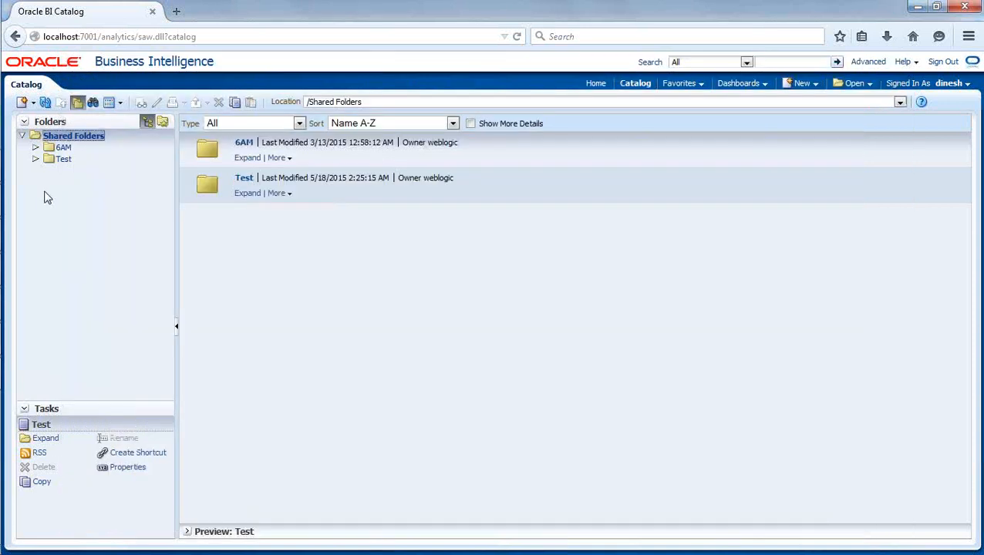
left_click(63, 159)
left_click(64, 147)
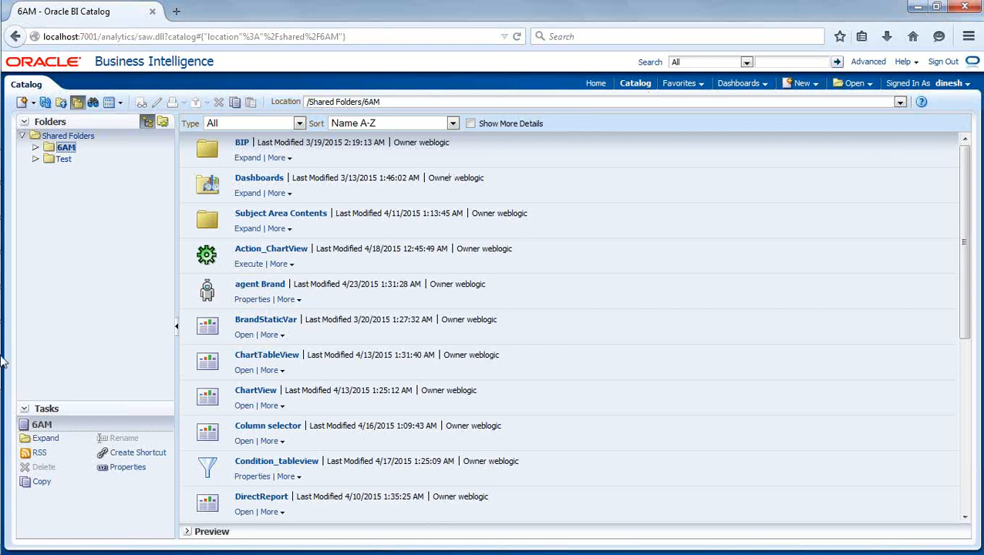
In Identity Manager, set the online user filter to * to list all seven users.
left_click(22, 339)
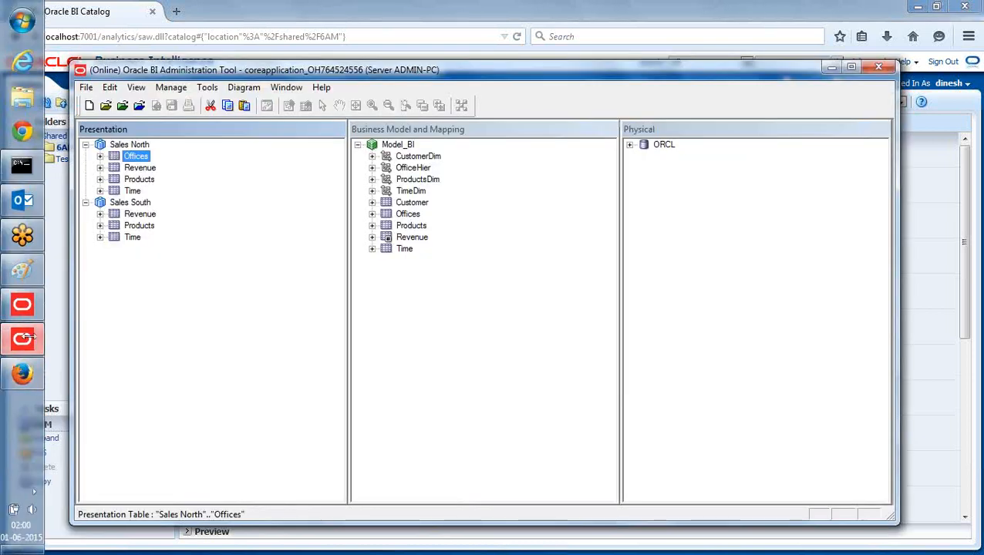
left_click(178, 90)
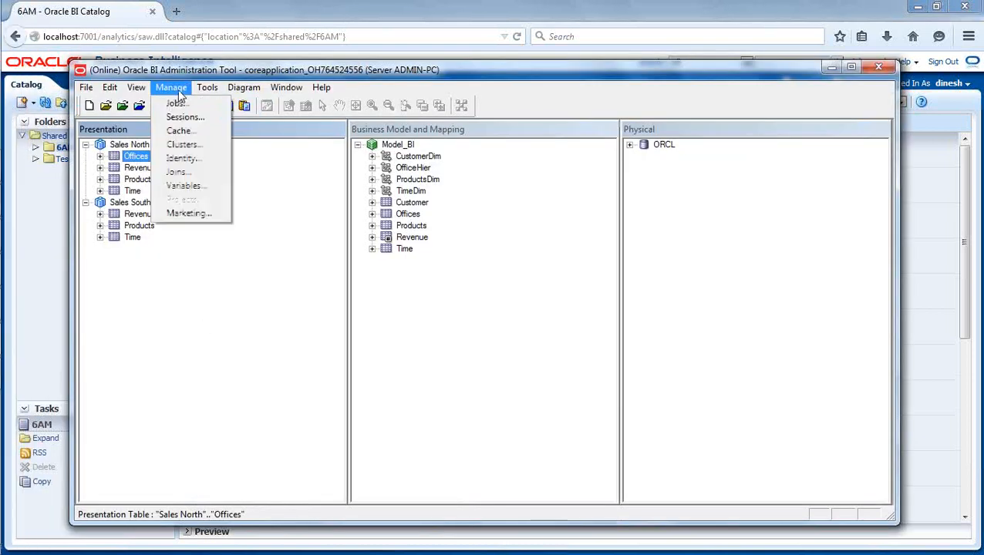
left_click(197, 158)
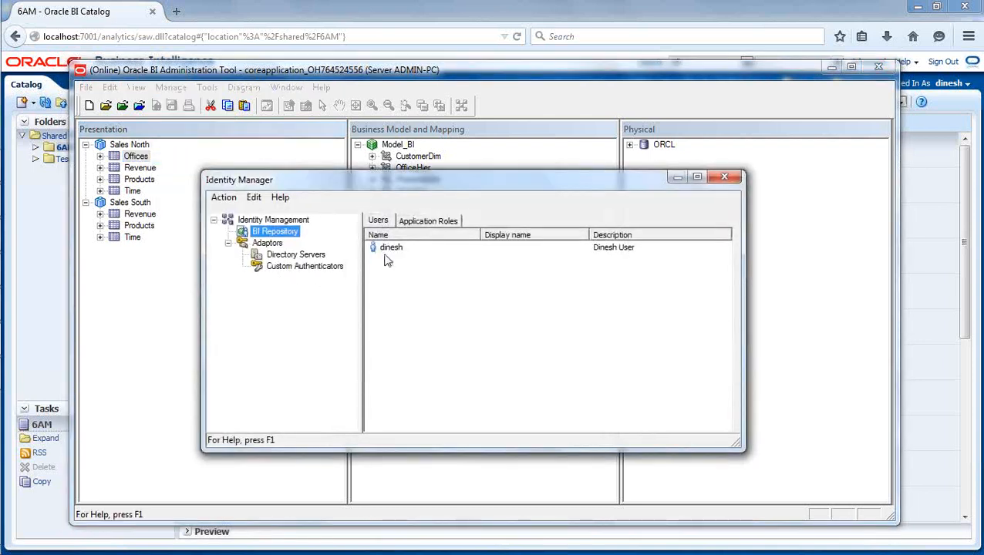
left_click(234, 199)
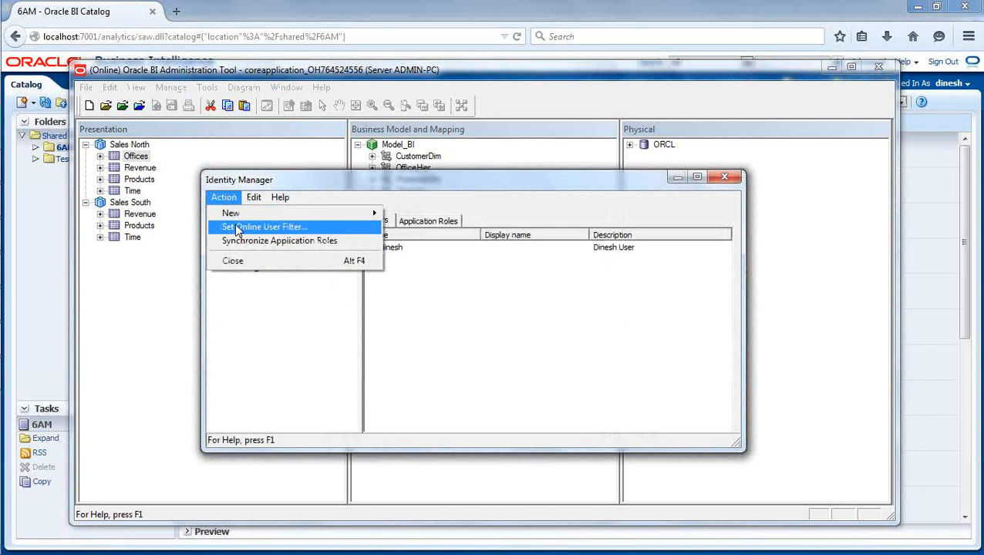
left_click(238, 227)
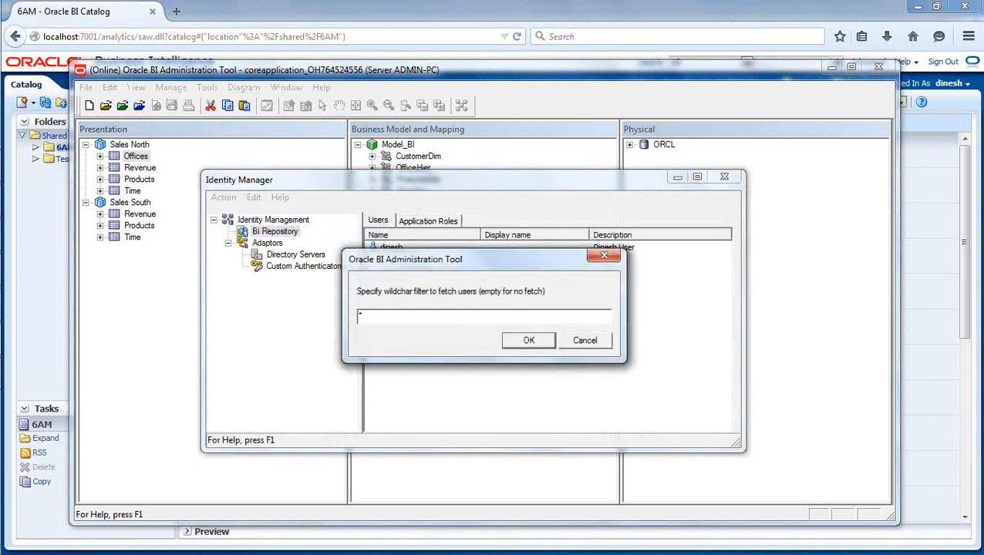
left_click(539, 343)
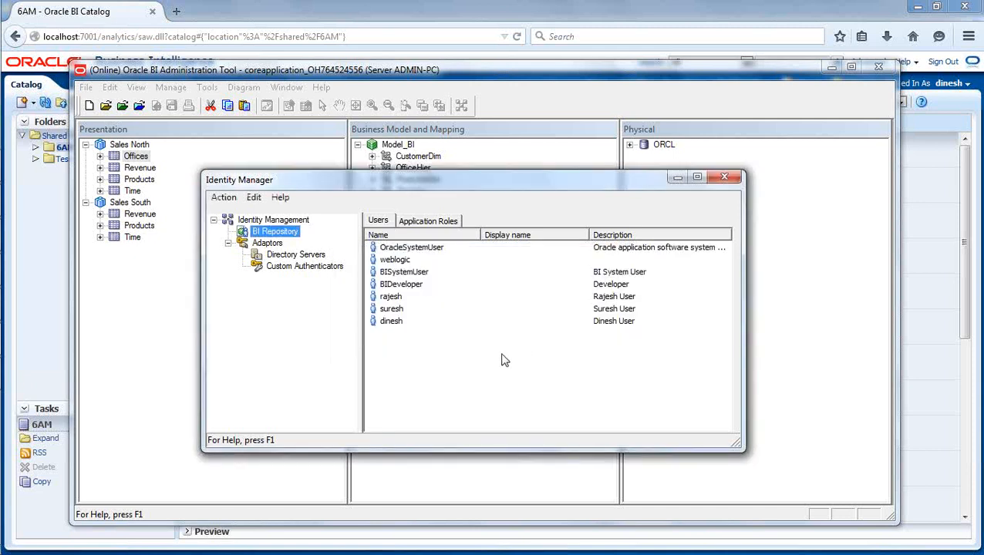
Give the selected user No Access permission on the Sales North Offices table.
double_click(392, 298)
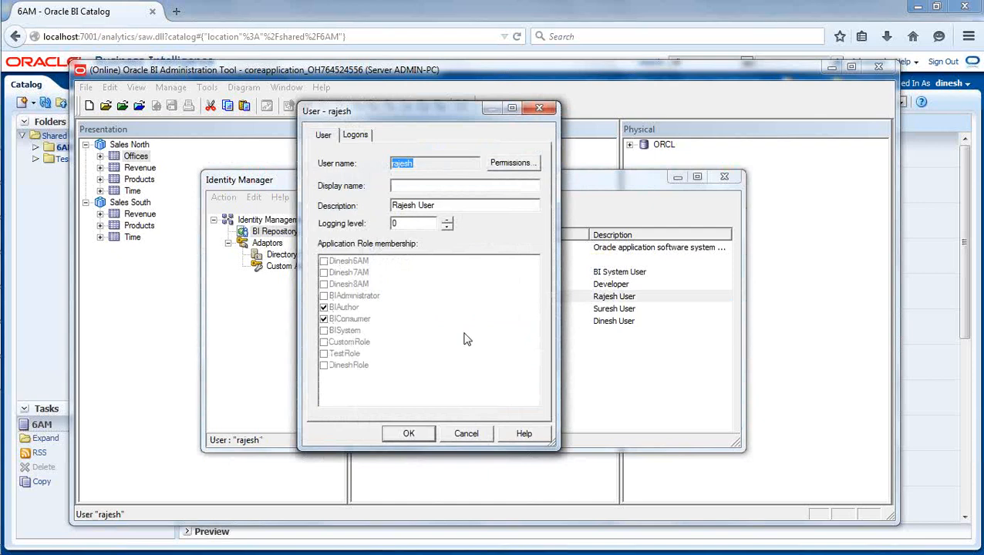
left_click(513, 163)
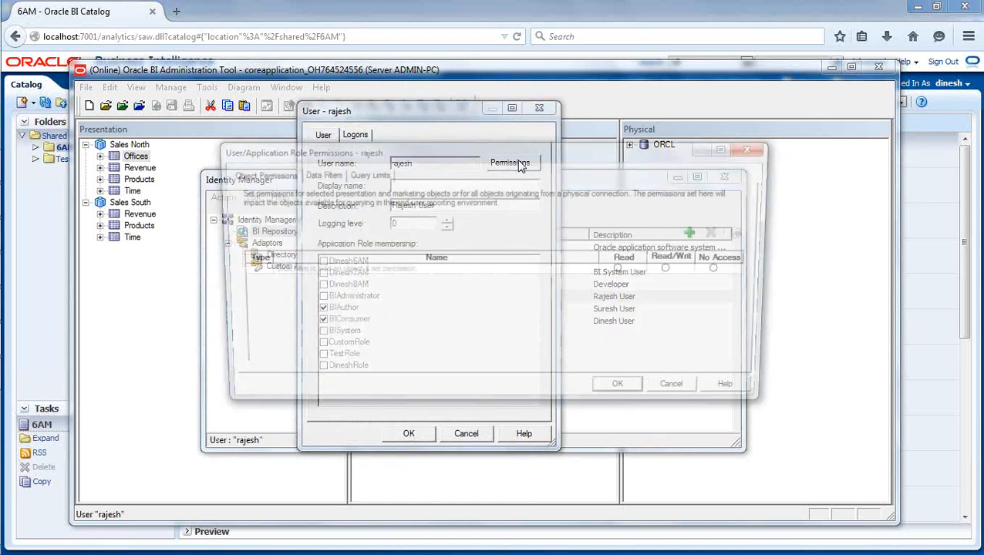
left_click(699, 233)
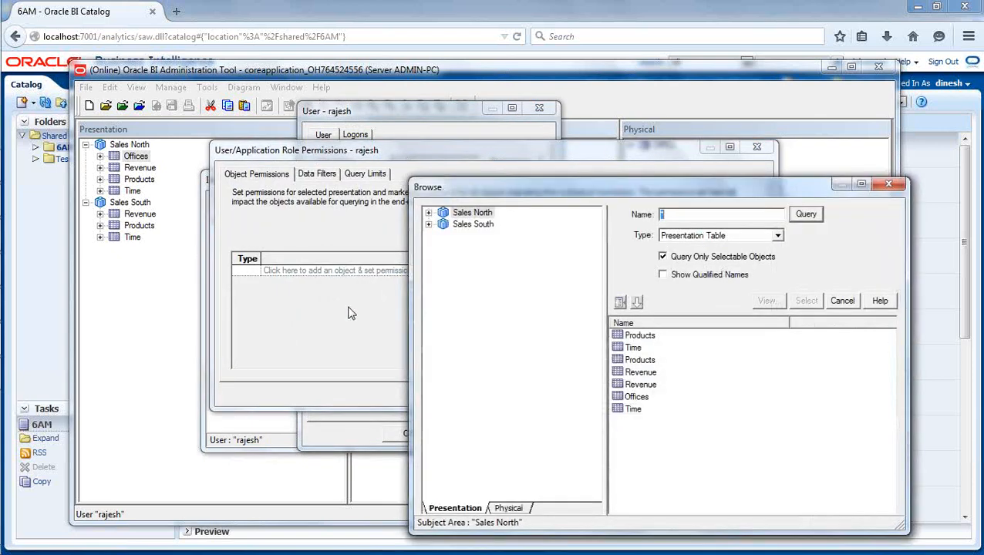
left_click(429, 214)
left_click(478, 225)
left_click(802, 300)
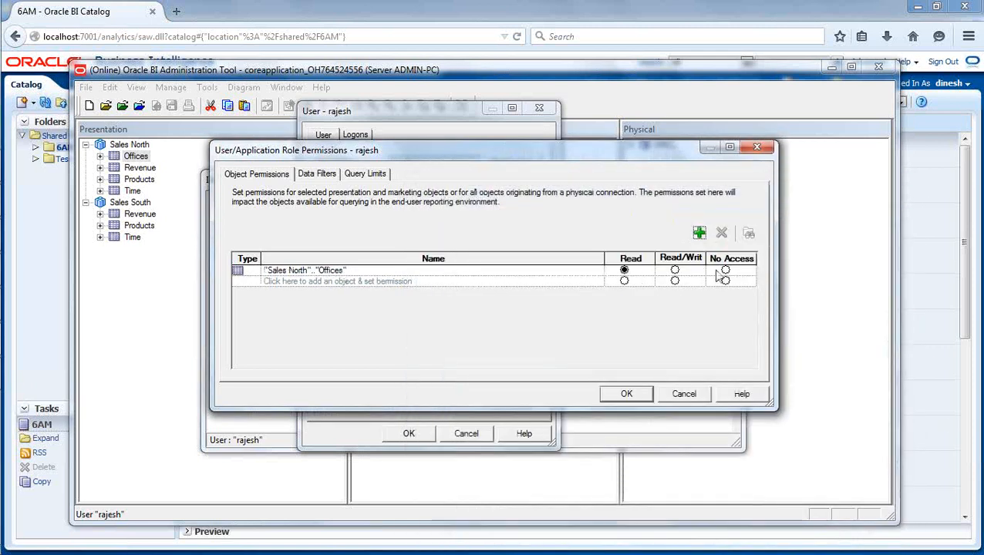
left_click(725, 270)
left_click(627, 394)
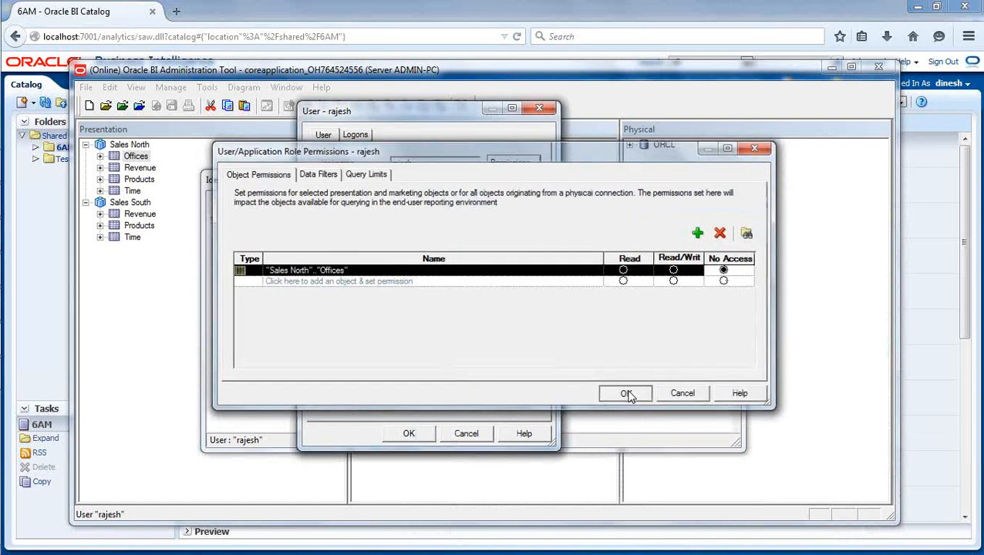
left_click(411, 433)
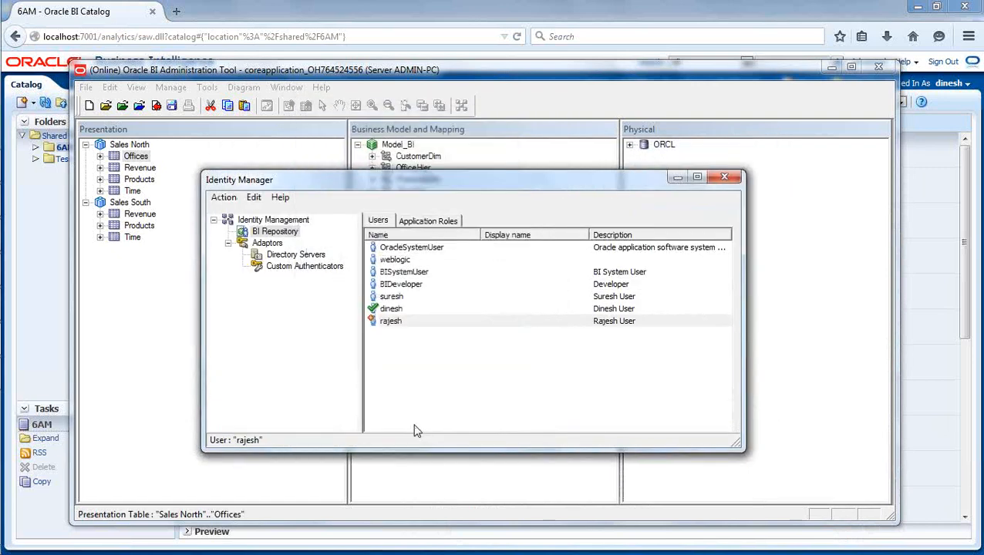
Check in the repository changes, run the global consistency check, and save the repository.
left_click(154, 108)
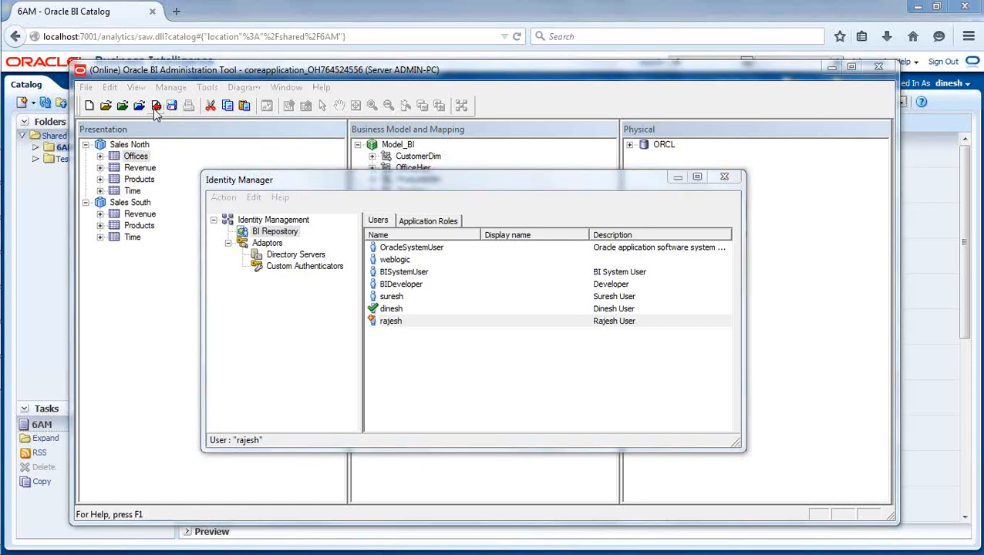
left_click(432, 333)
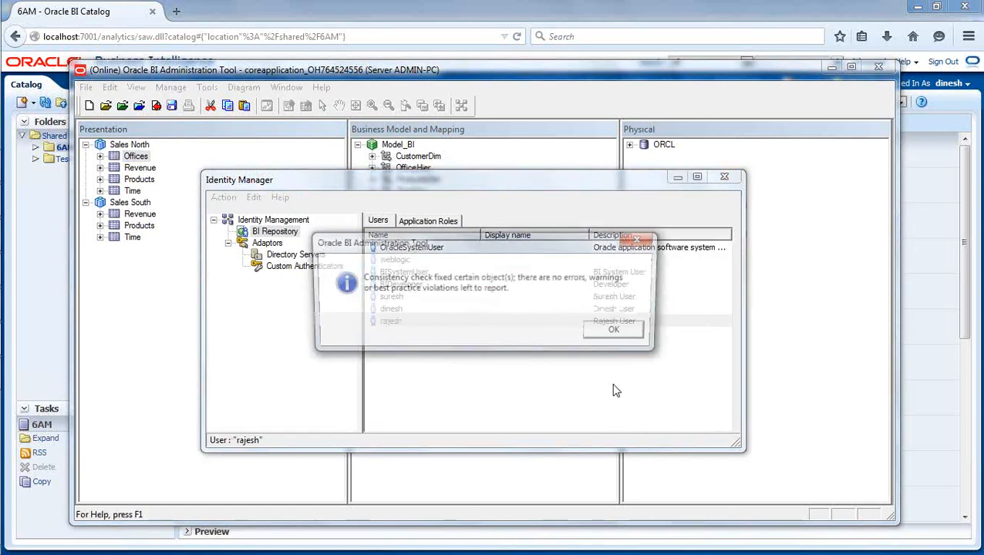
left_click(614, 330)
left_click(171, 107)
left_click(235, 12)
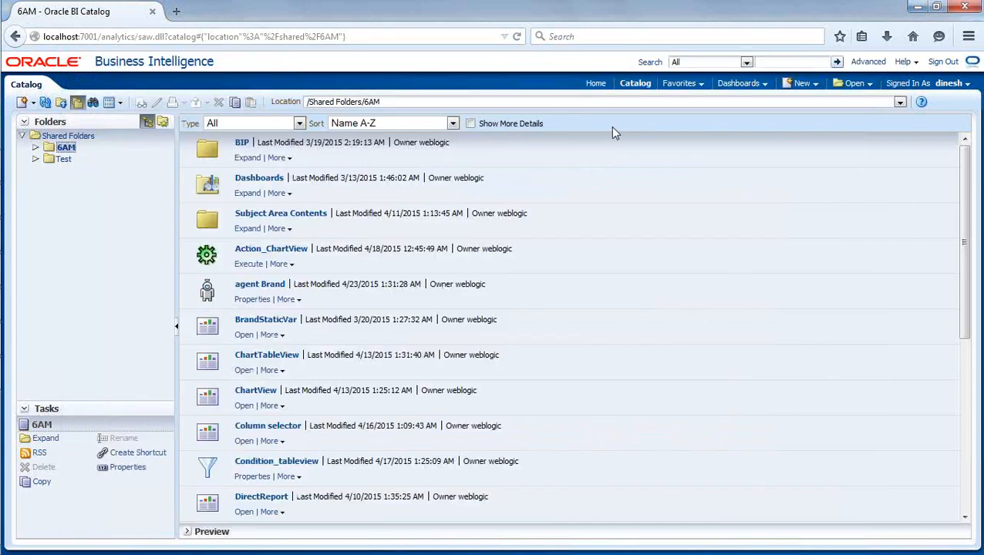
Sign out of Business Intelligence and sign back in as the restricted user.
left_click(942, 62)
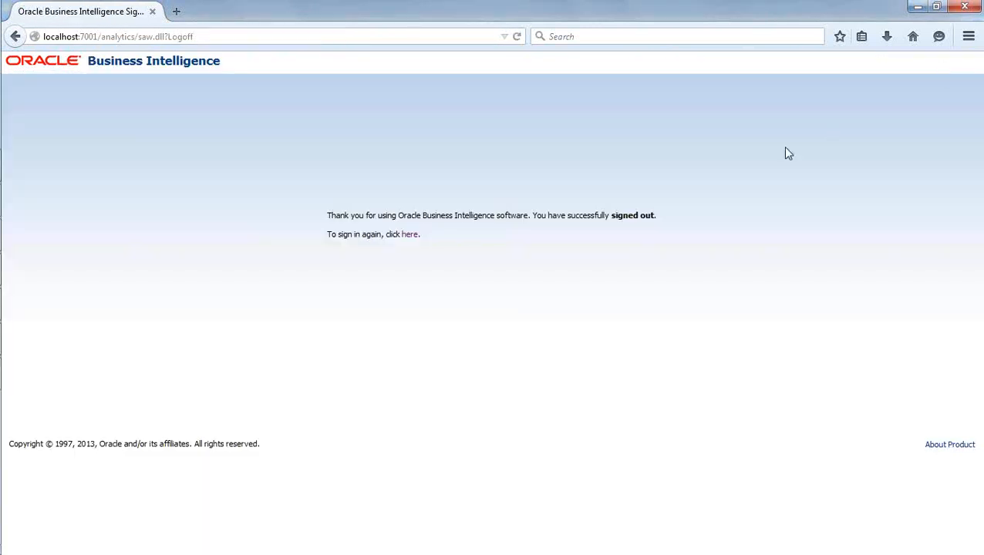
left_click(409, 235)
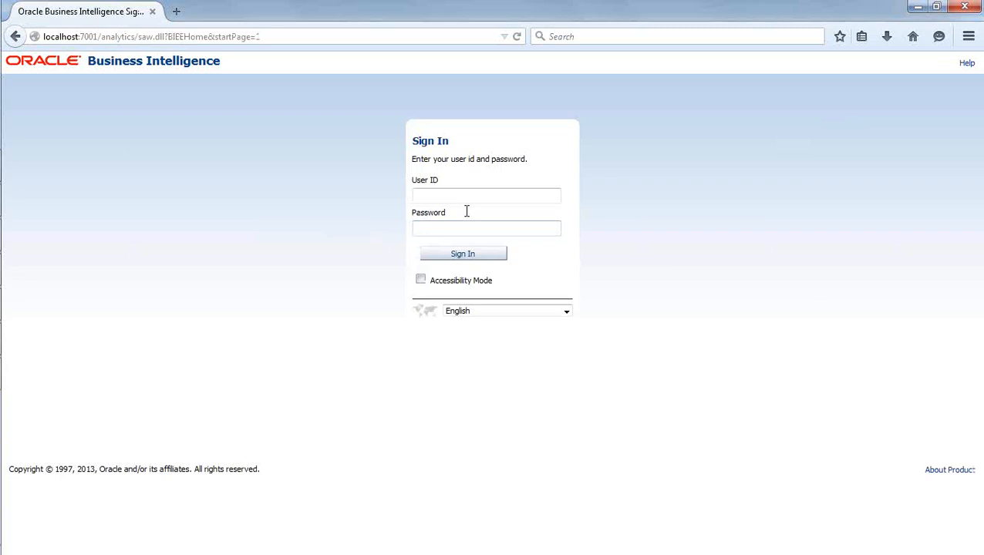
type("rajesh")
key("Tab")
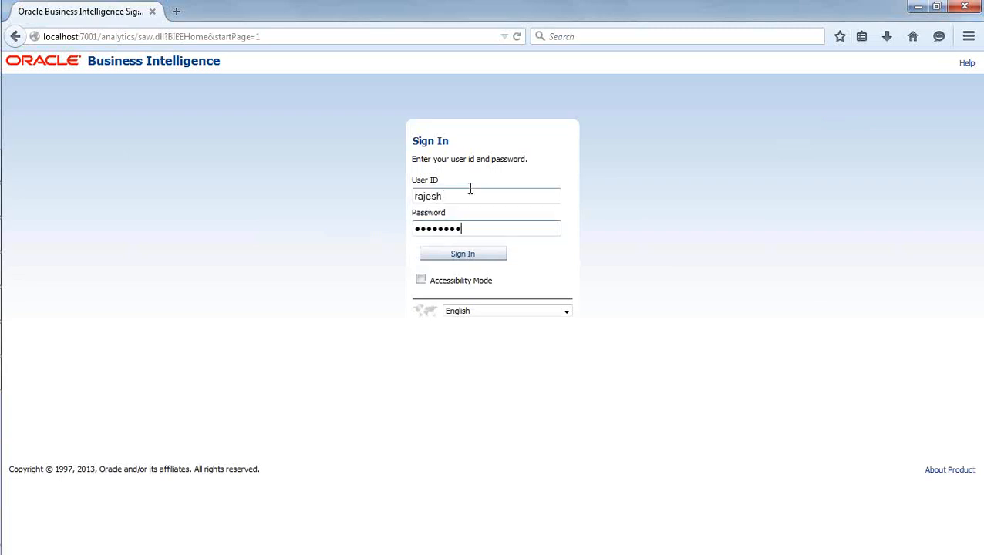
left_click(480, 255)
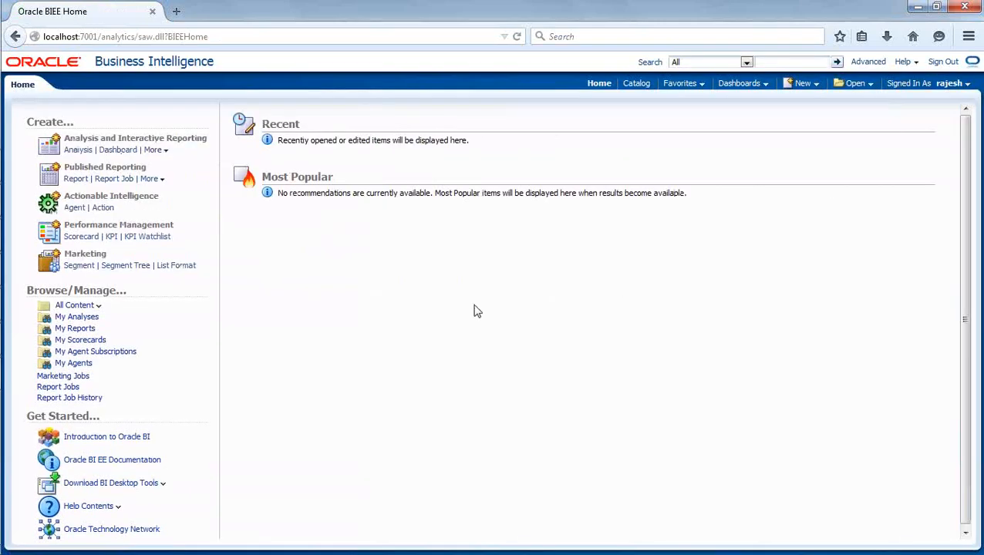
Create a new analysis based on the Sales North subject area.
left_click(801, 83)
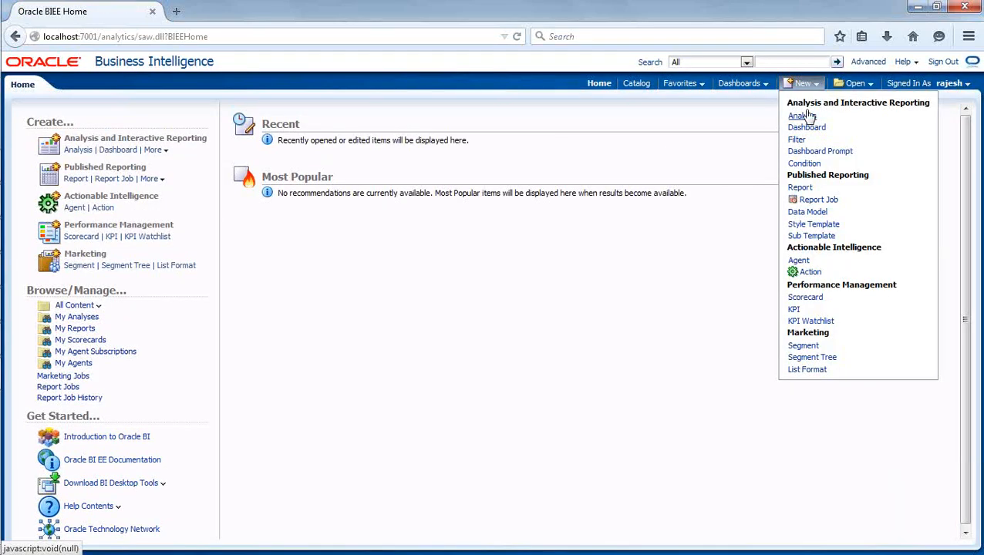
left_click(805, 109)
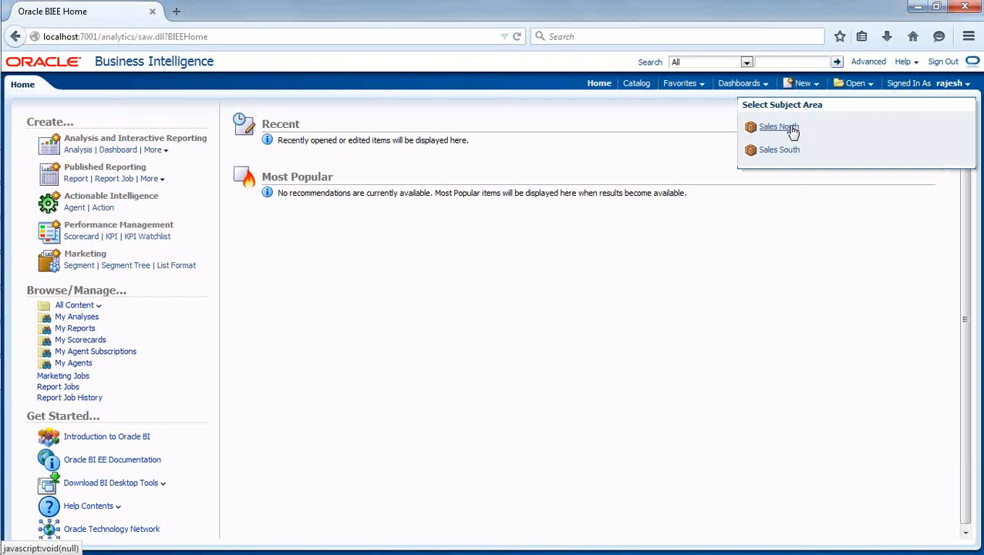
left_click(779, 127)
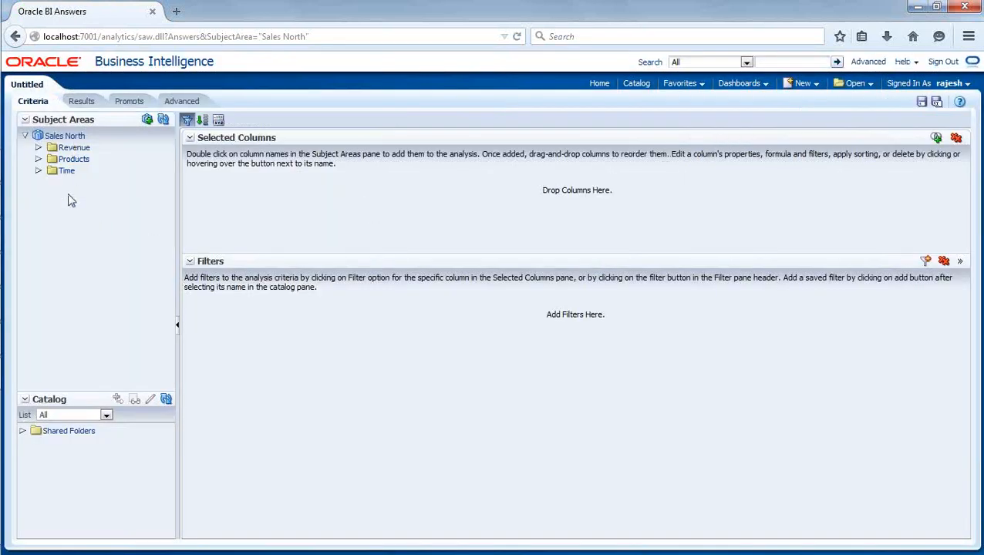
Close the Identity Manager and move the Administration Tool window aside, alternating with the Answers page.
mouse_move(3, 232)
left_click(21, 339)
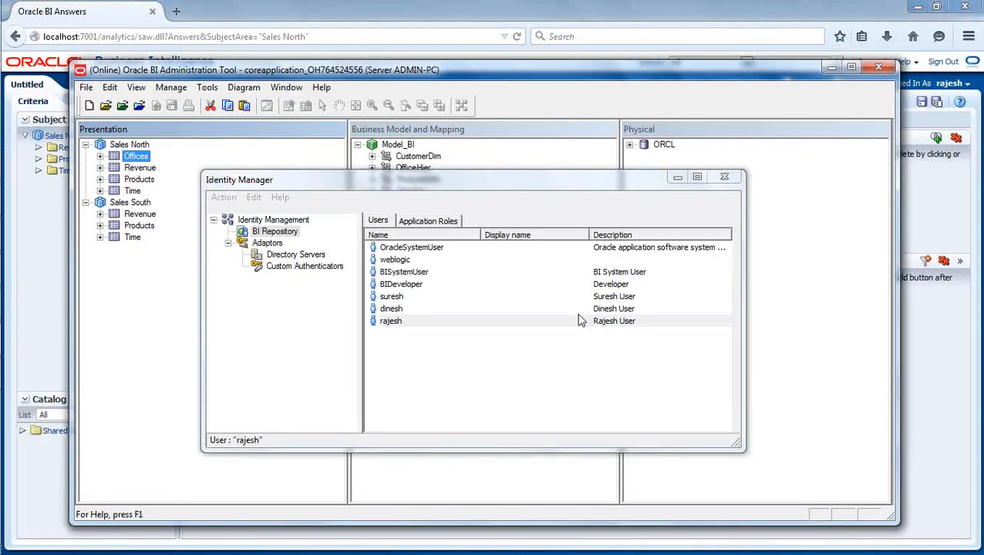
left_click(724, 176)
left_click_drag(395, 74, 600, 58)
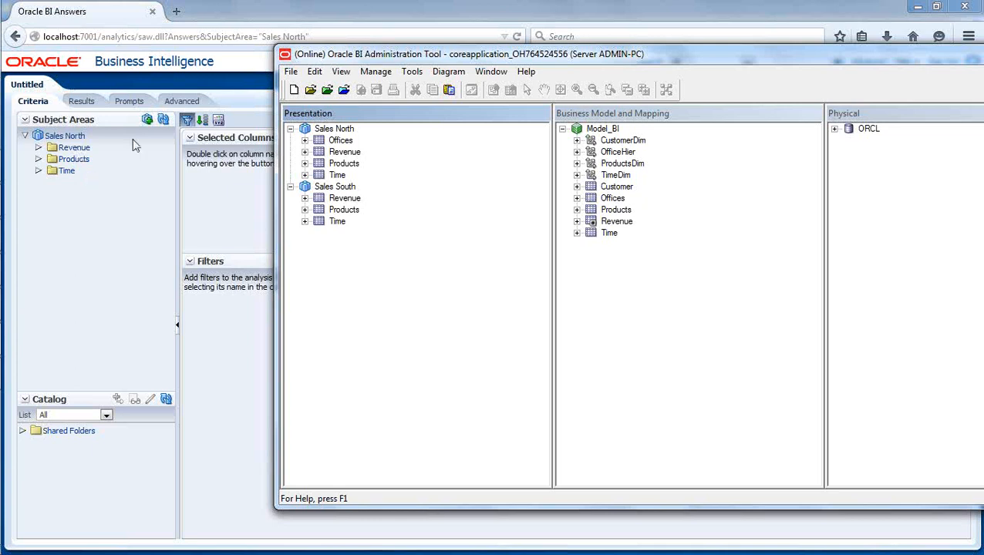
left_click(260, 12)
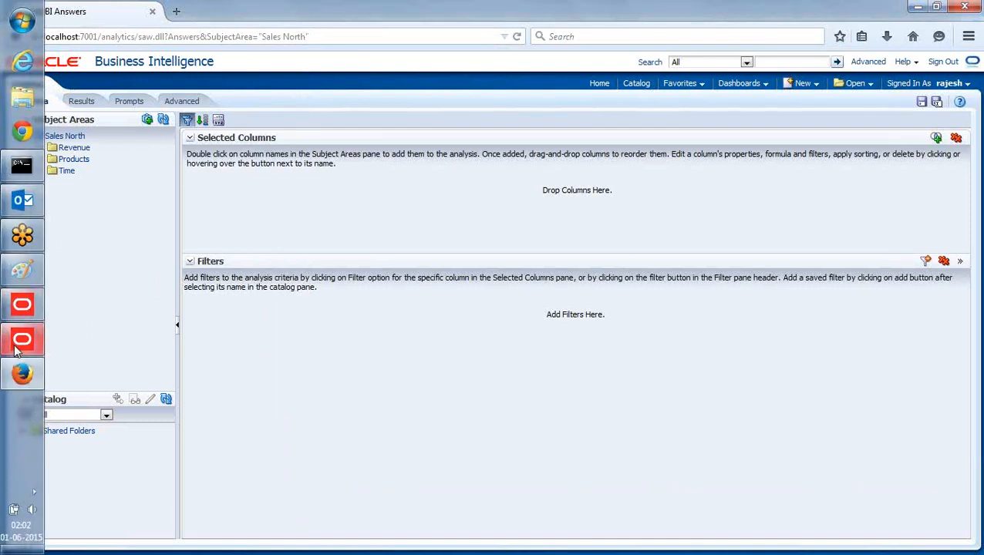
left_click(20, 344)
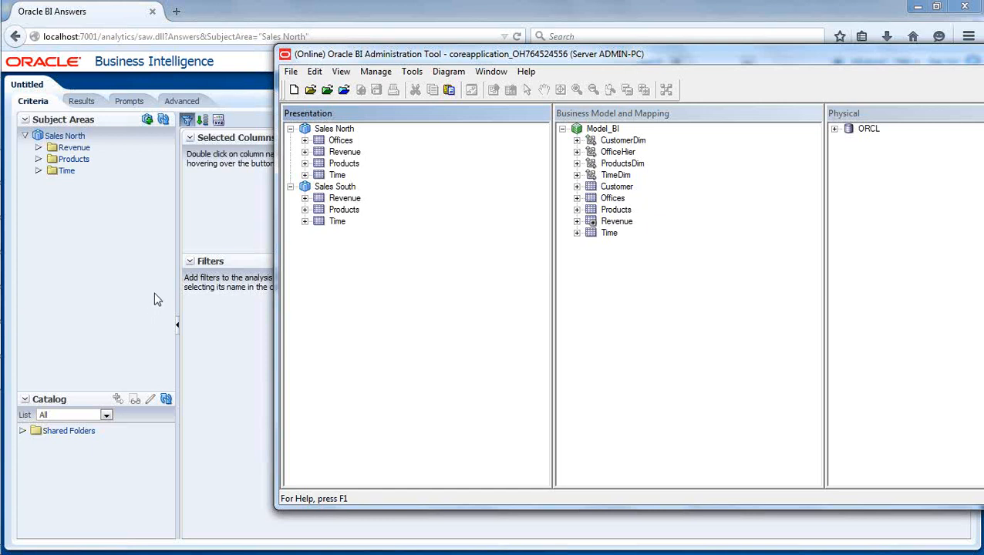
Sign out of Business Intelligence and sign back in as the administrator.
left_click(125, 251)
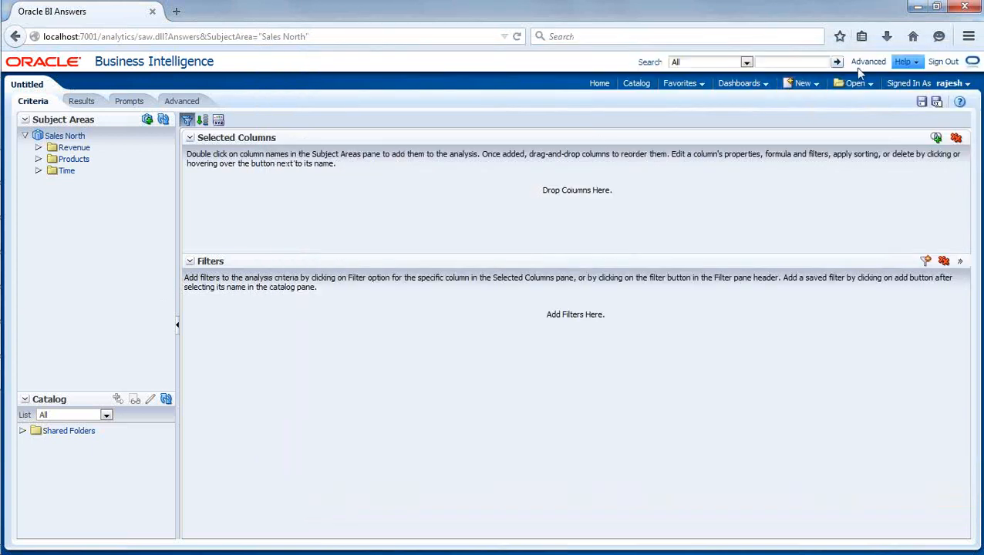
left_click(944, 61)
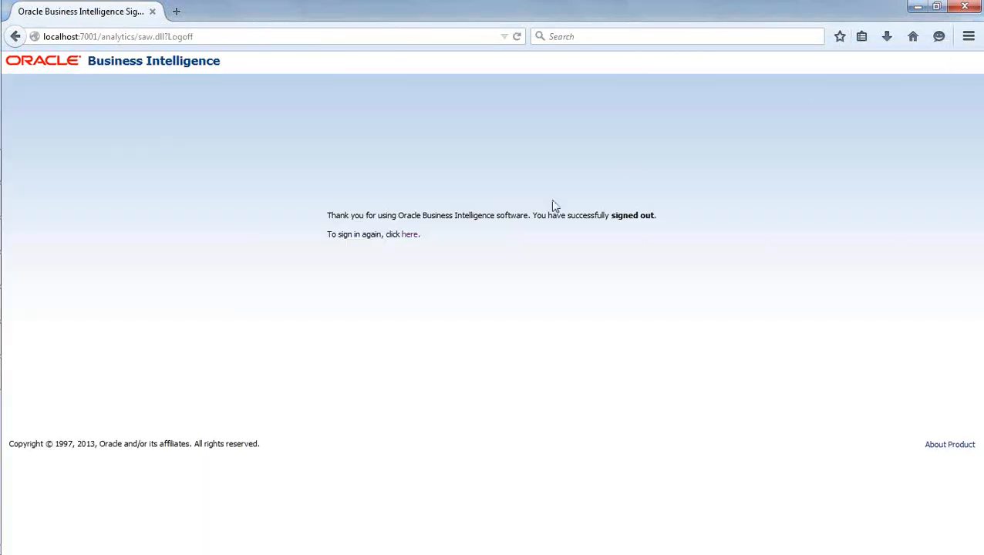
left_click(409, 235)
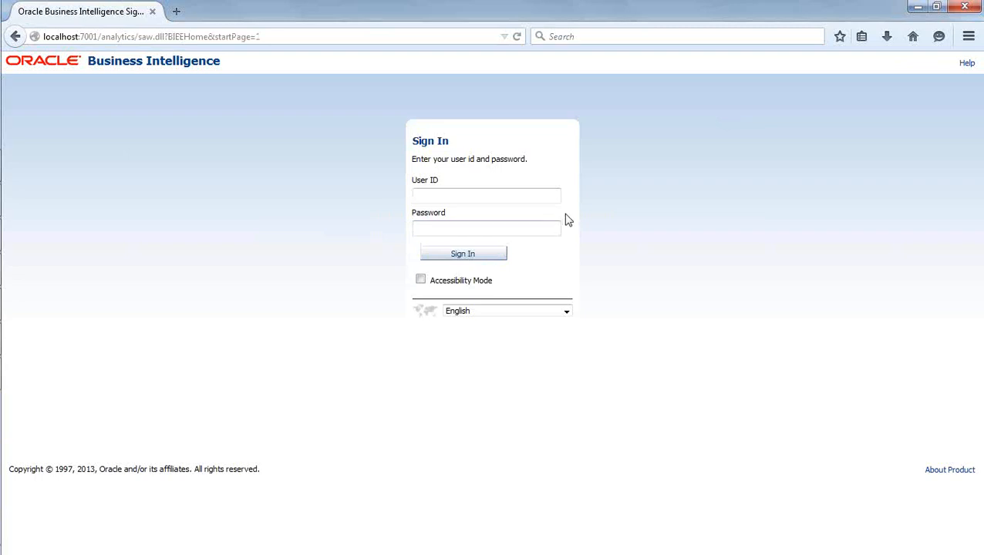
type("w")
left_click(474, 212)
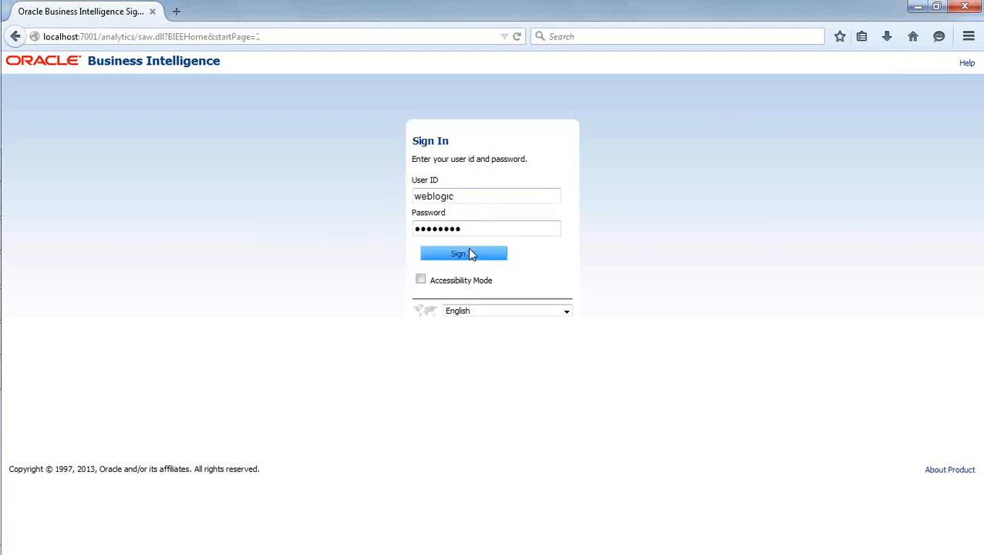
left_click(469, 253)
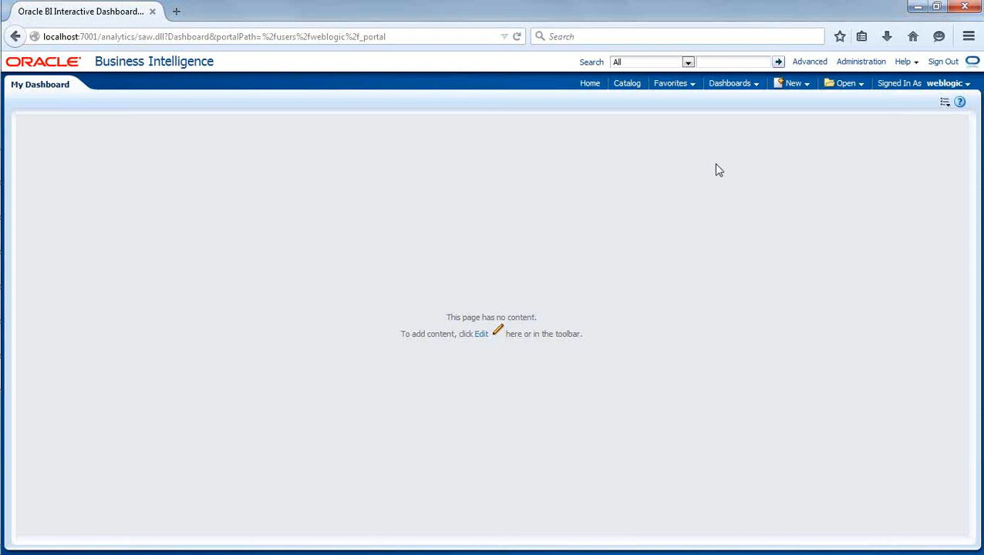
Create a new analysis based on the Sales North subject area.
left_click(800, 87)
left_click(804, 116)
left_click(785, 120)
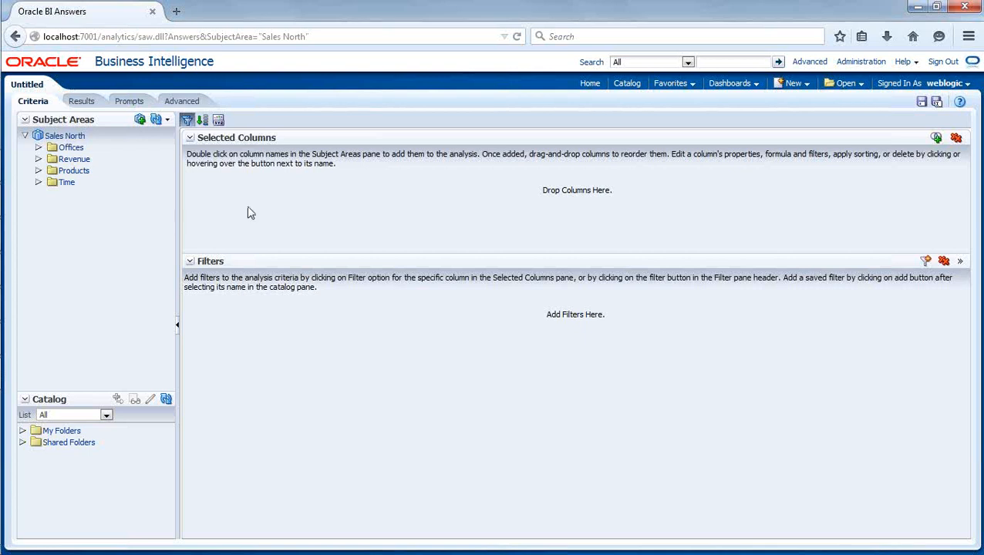
In Identity Manager, review the second user's object permissions, leave them unchanged, and close.
mouse_move(22, 465)
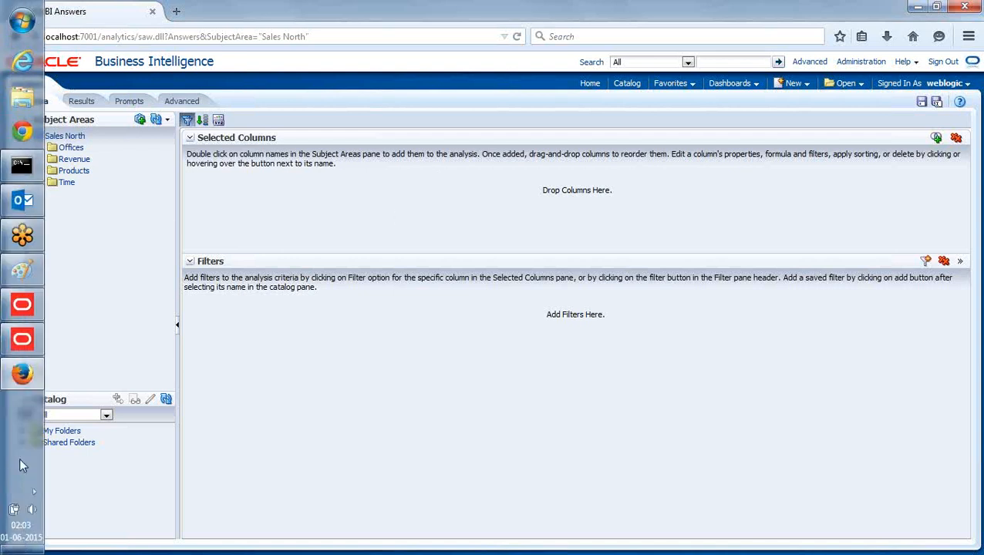
left_click(22, 340)
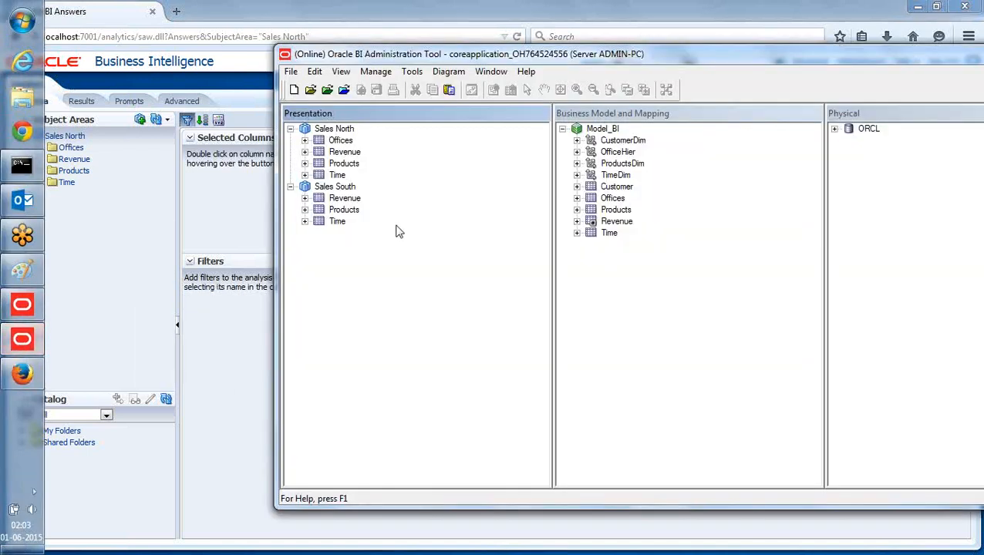
left_click(378, 72)
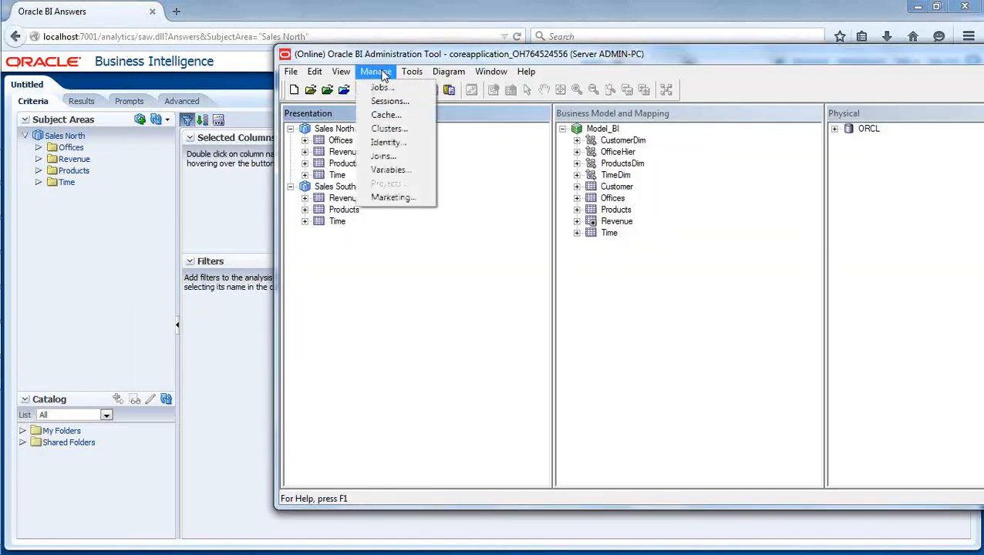
left_click(403, 146)
double_click(379, 262)
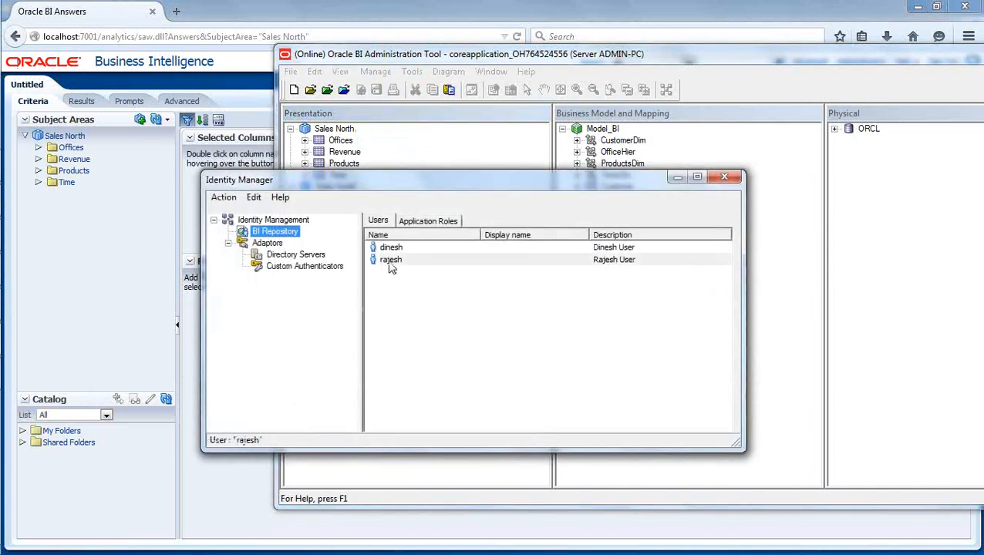
left_click(510, 165)
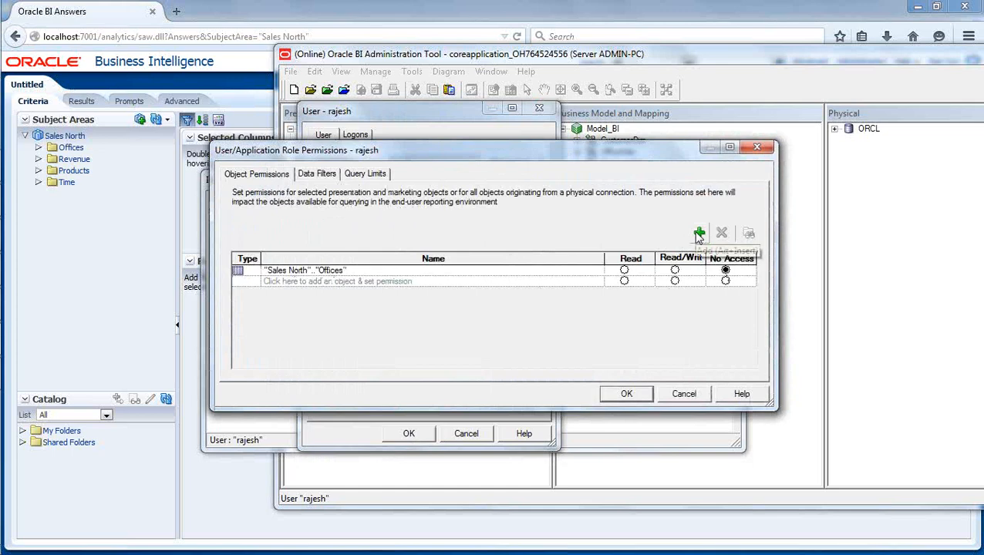
left_click(685, 395)
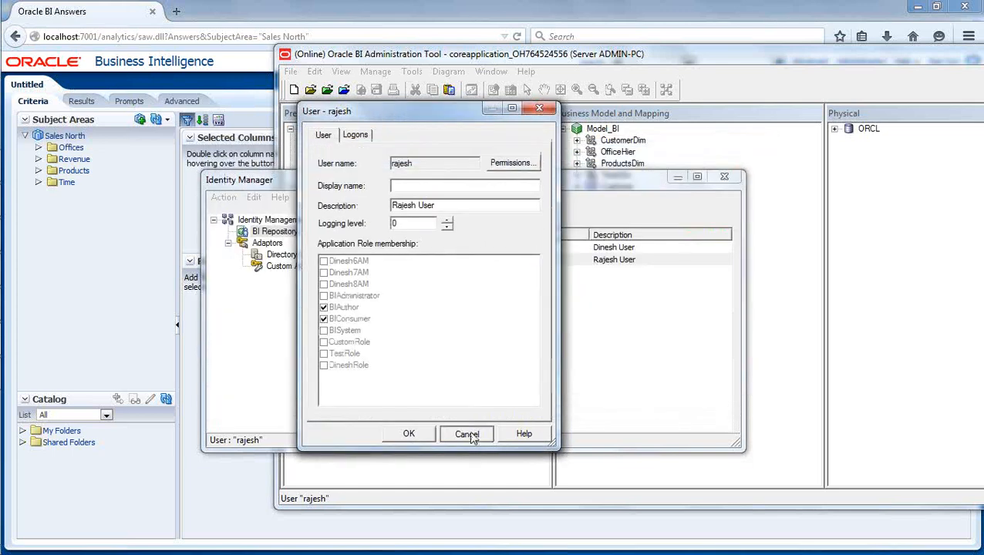
left_click(465, 433)
left_click(725, 177)
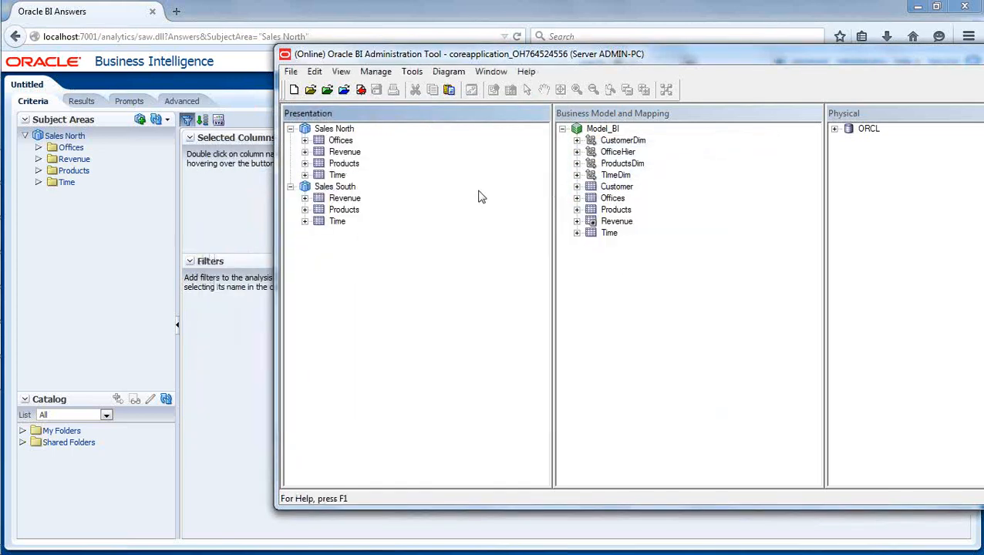
Expand the Sales North Products table and review Product Type's permissions, leaving them at Default.
left_click(304, 141)
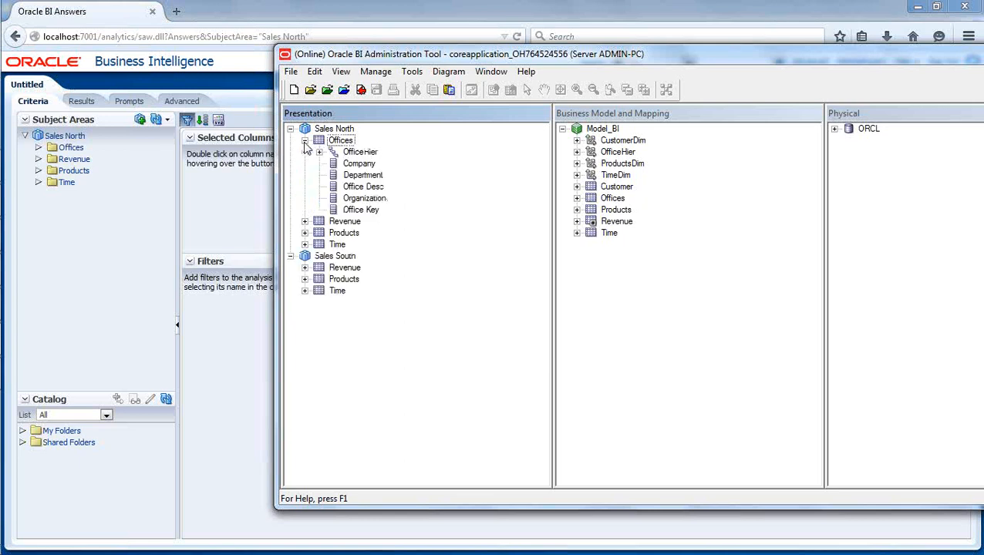
left_click(305, 141)
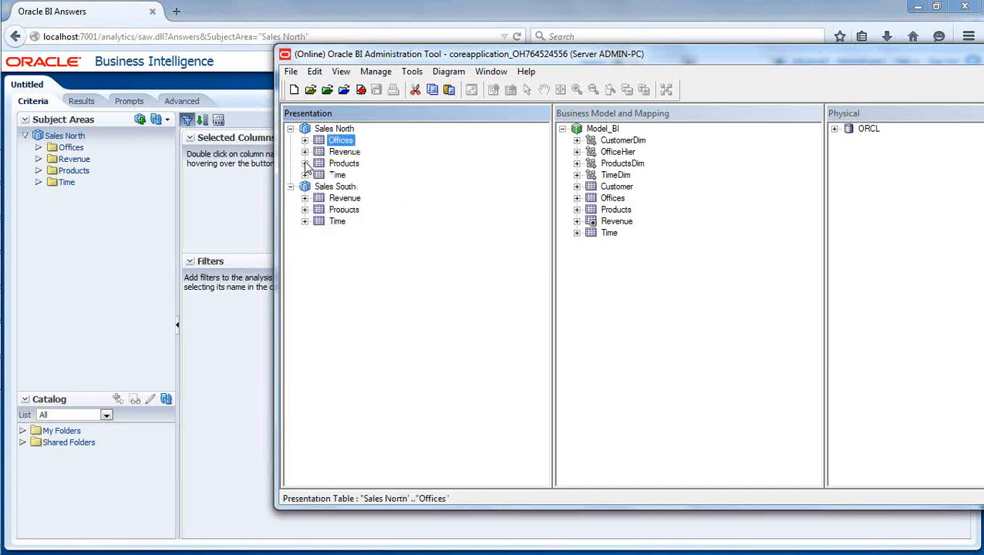
left_click(304, 163)
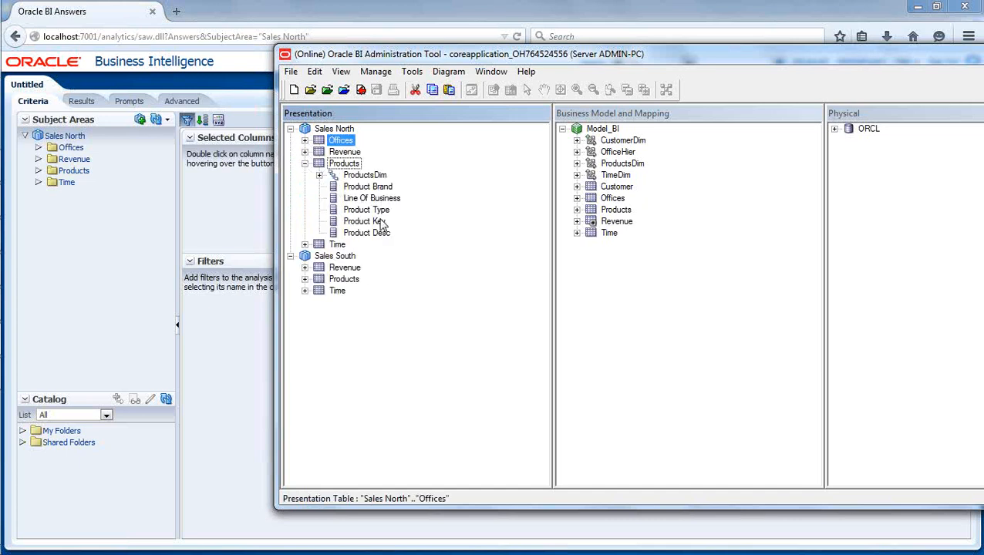
double_click(378, 212)
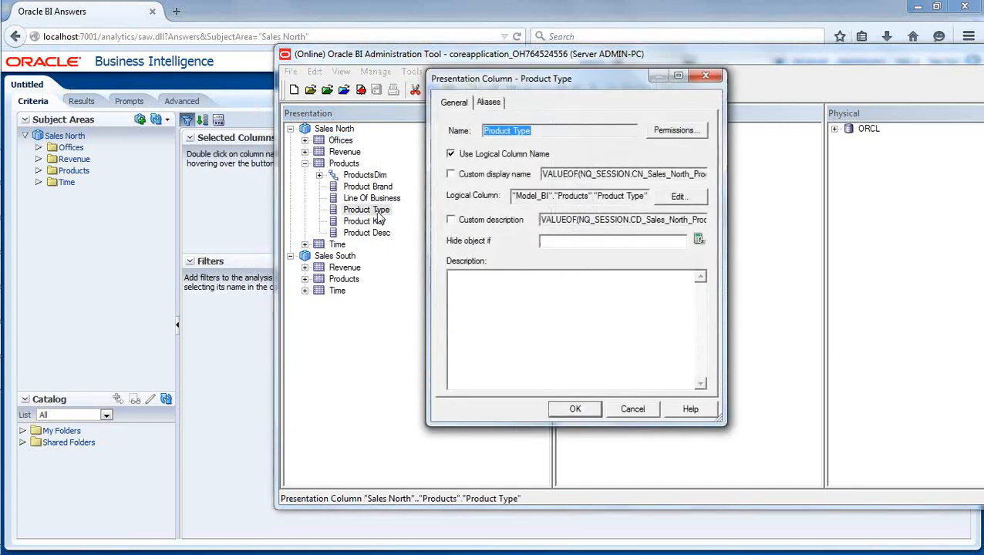
left_click(675, 131)
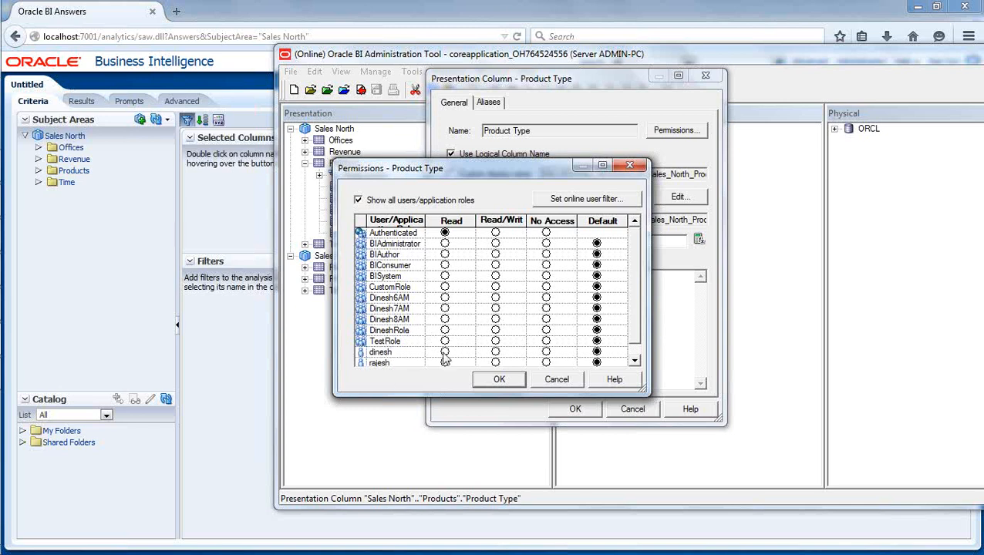
left_click_drag(634, 302, 634, 332)
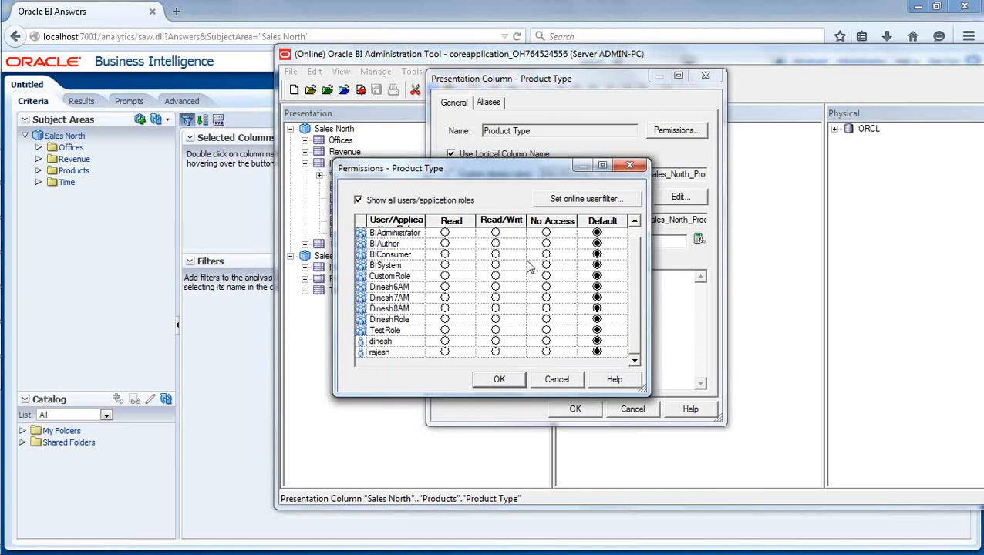
left_click(557, 379)
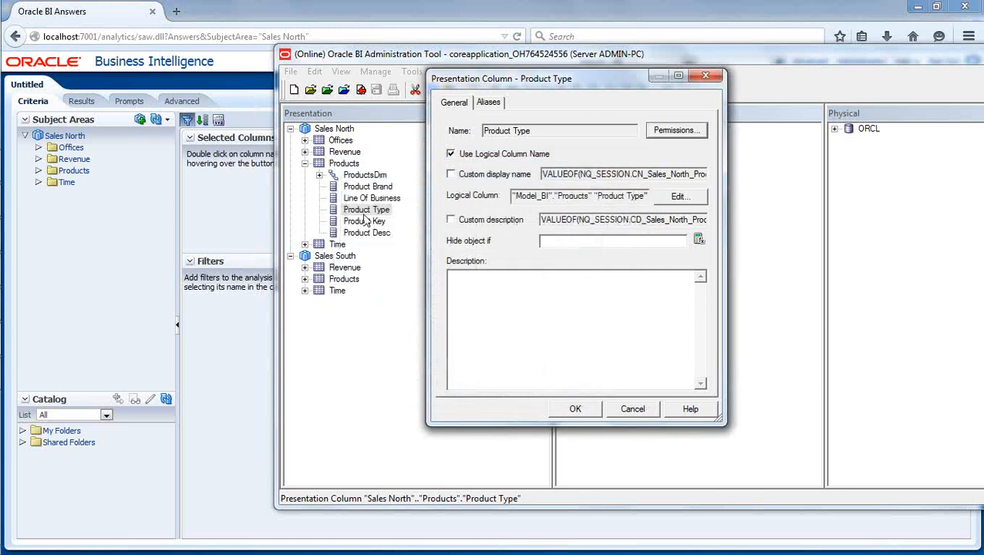
left_click(631, 409)
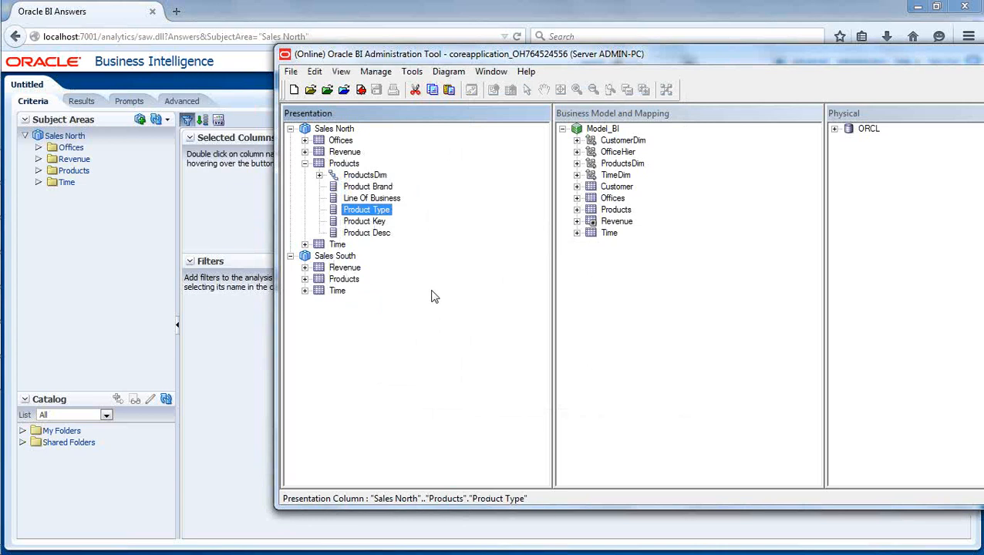
Open the second user's Data Filters permissions and start adding a new filter.
left_click(376, 71)
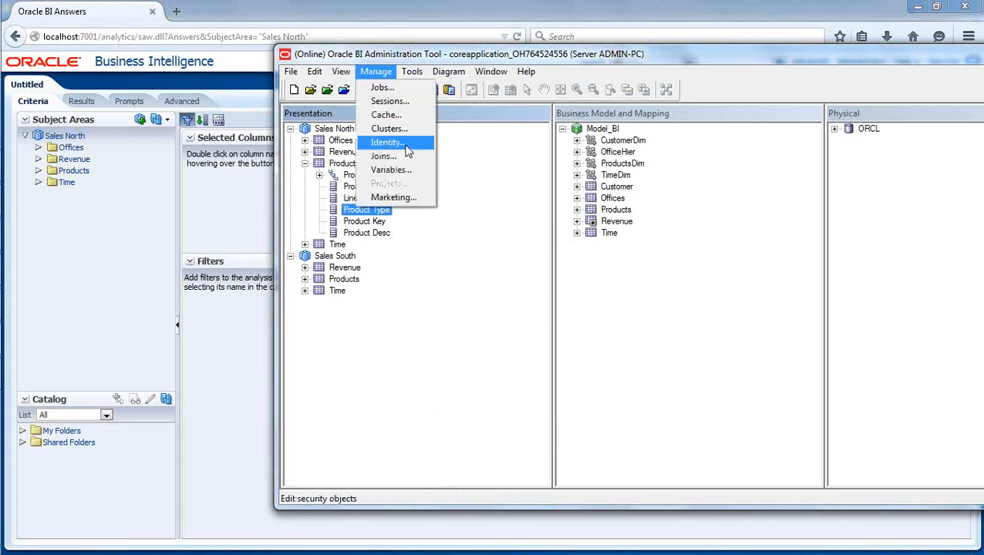
left_click(405, 146)
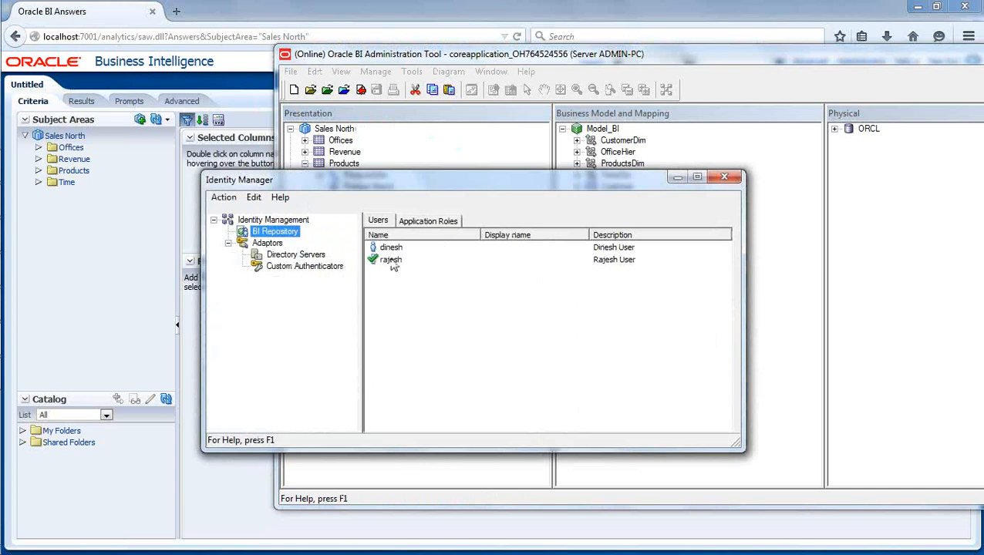
double_click(391, 260)
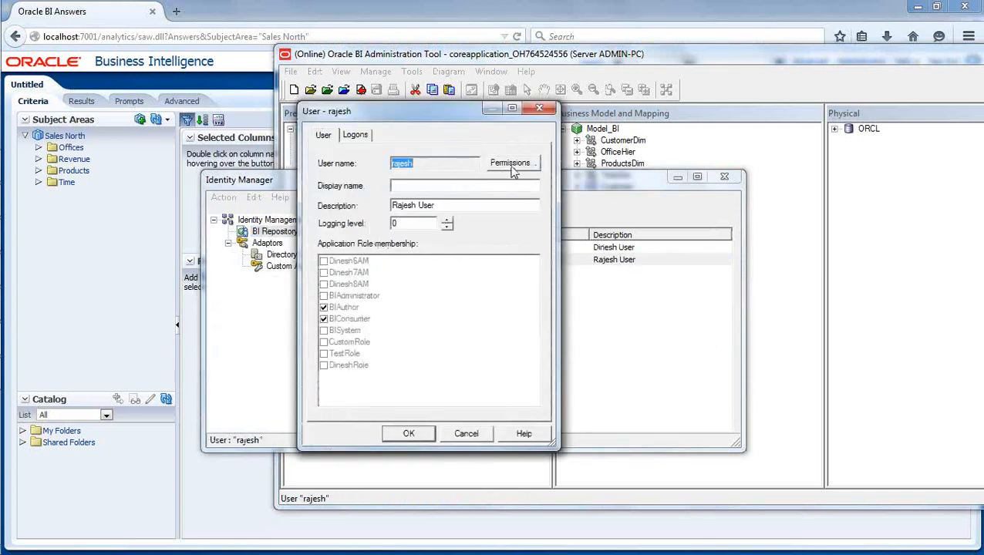
left_click(509, 164)
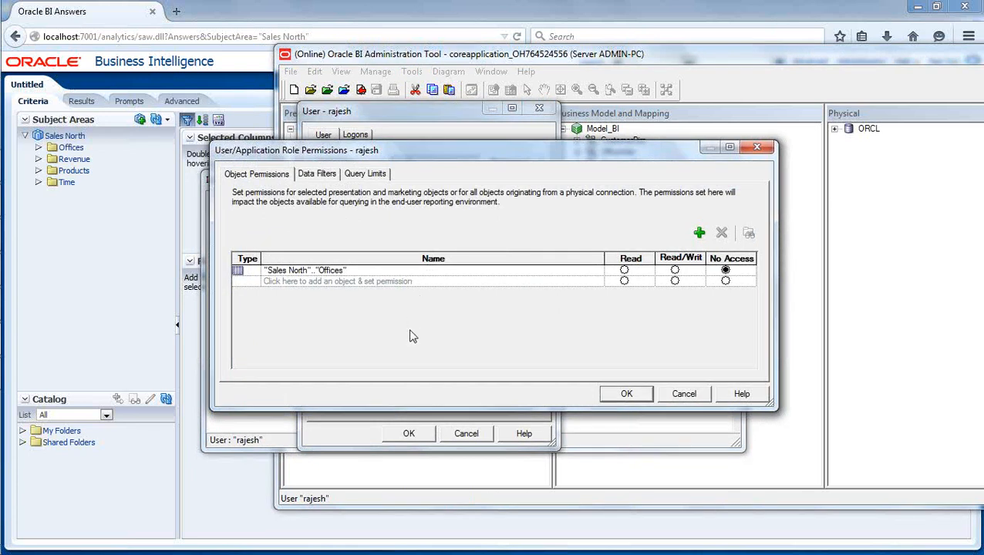
left_click(316, 176)
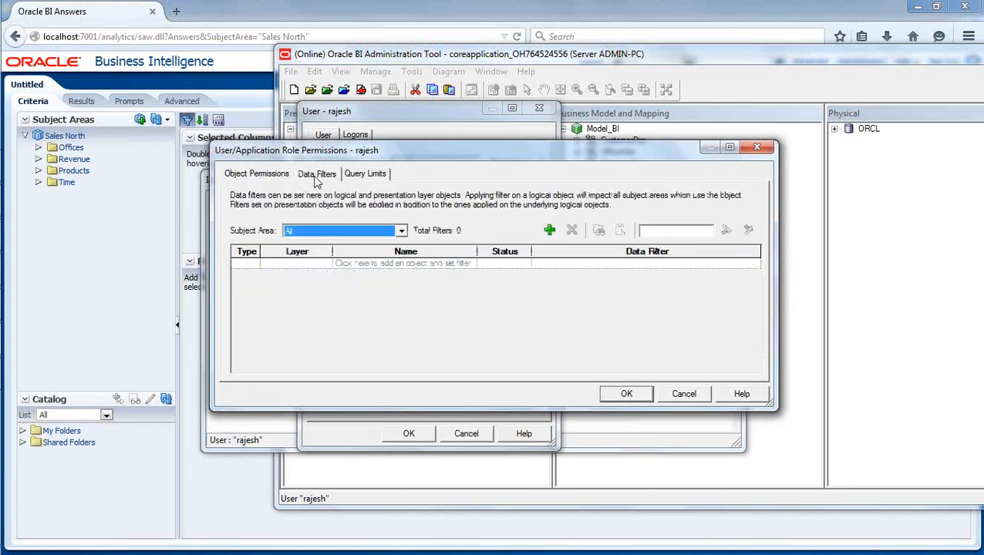
left_click(390, 322)
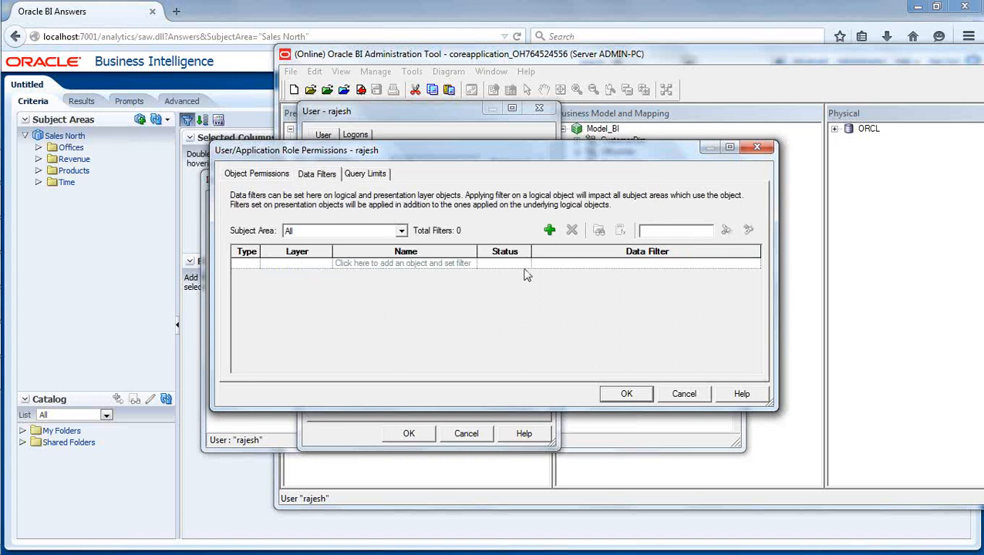
left_click(551, 231)
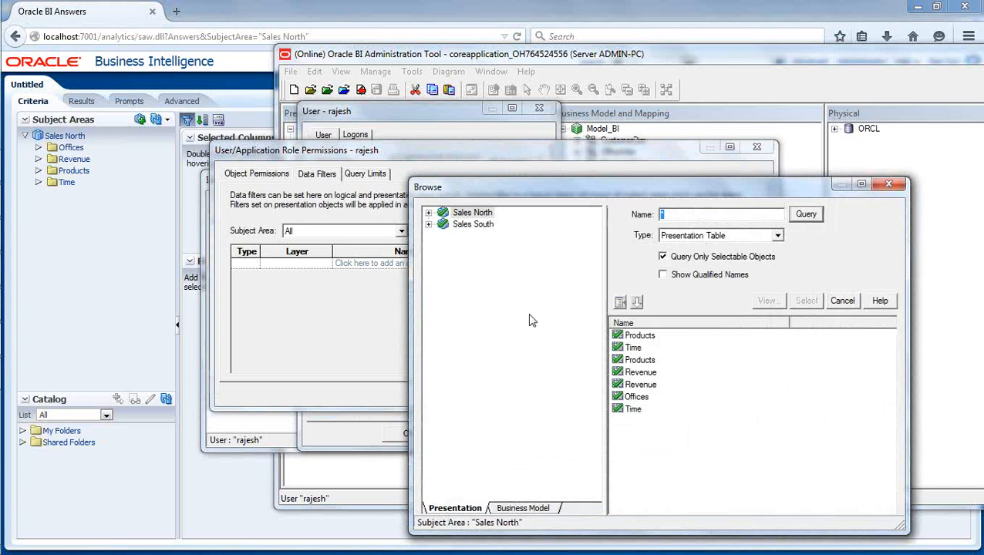
Add a data filter on Sales North Products with the expression "Product Brand" = 'BizTech'.
left_click(648, 336)
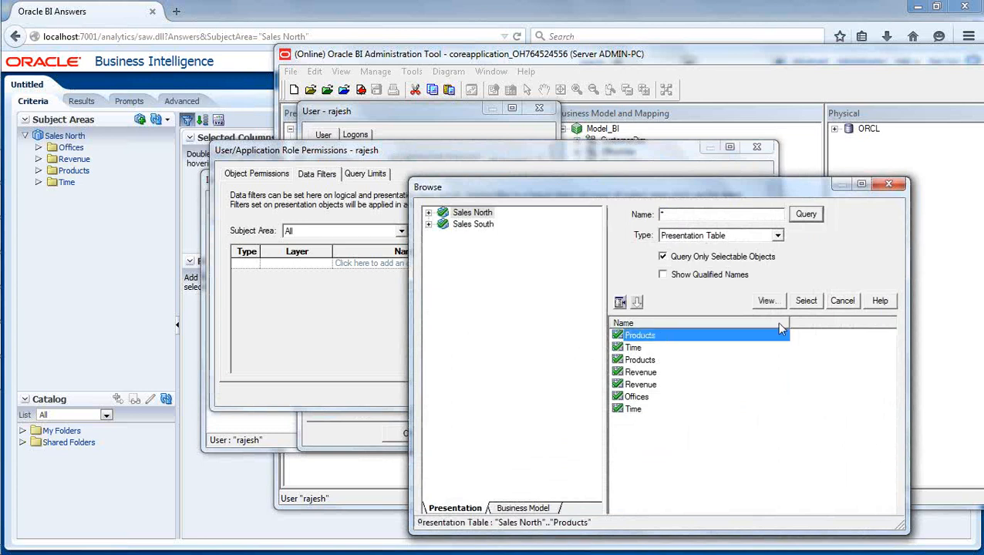
left_click(806, 301)
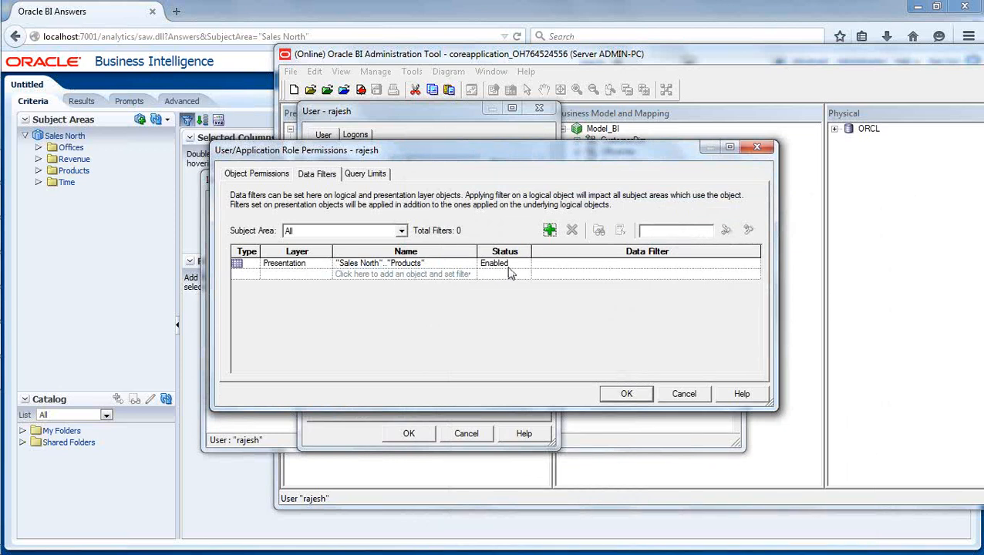
left_click(614, 263)
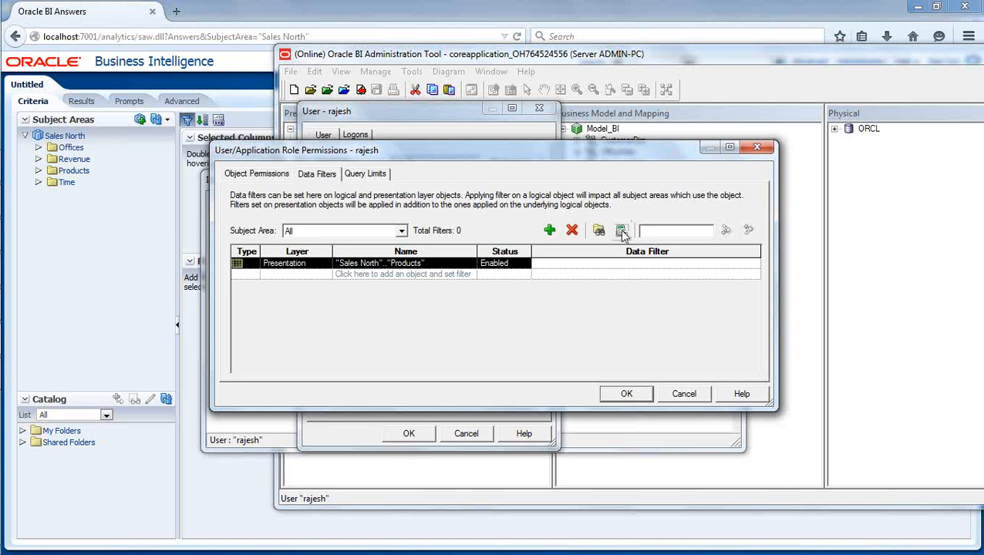
left_click(621, 229)
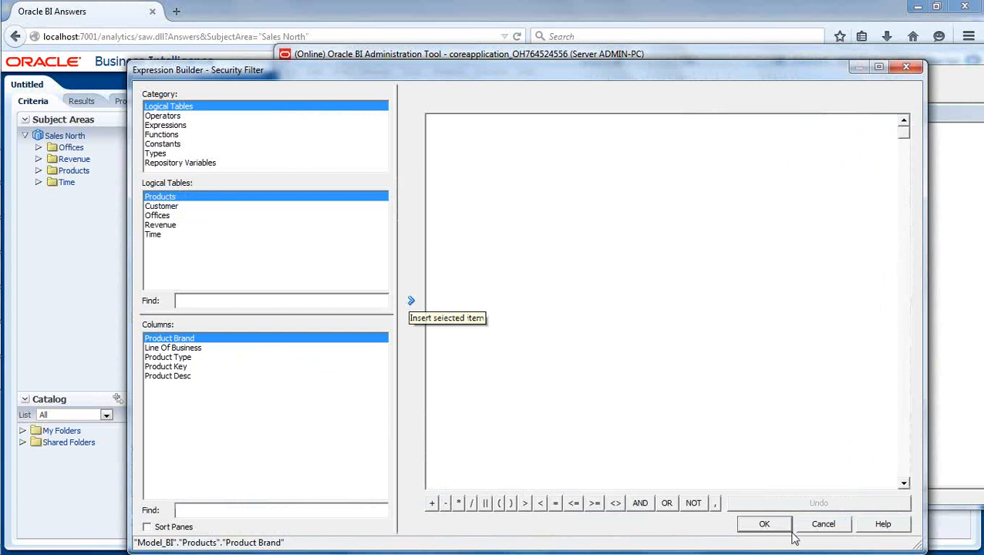
left_click(823, 523)
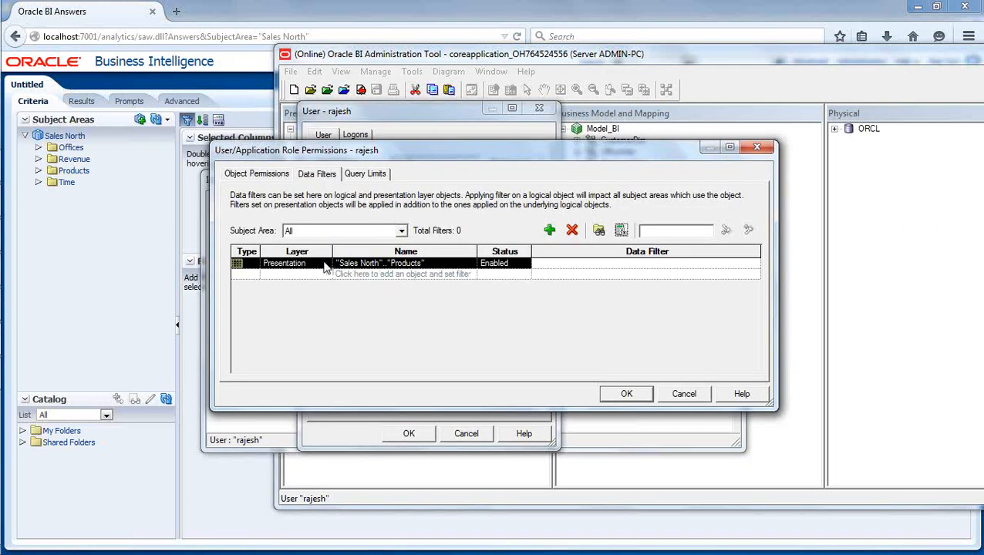
left_click(620, 231)
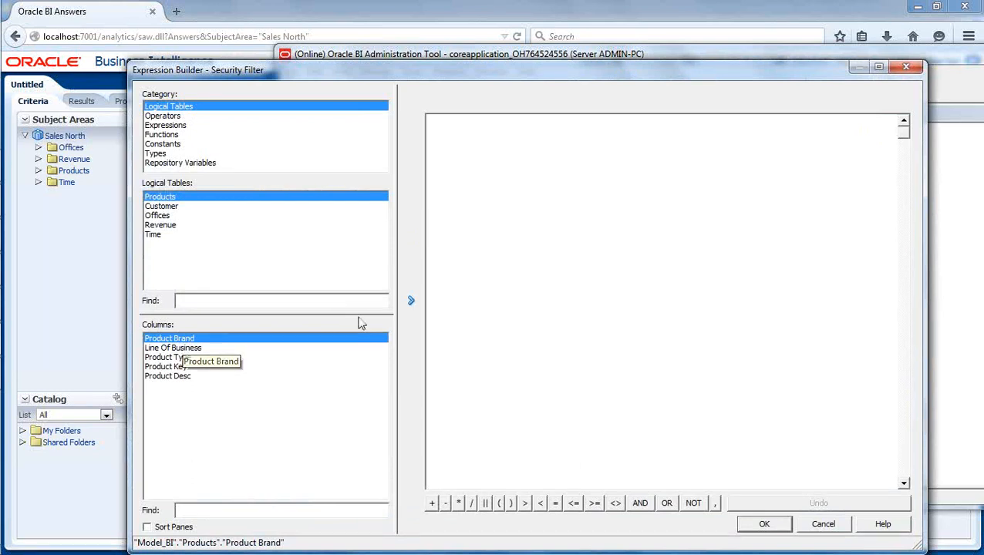
left_click(411, 301)
left_click(582, 121)
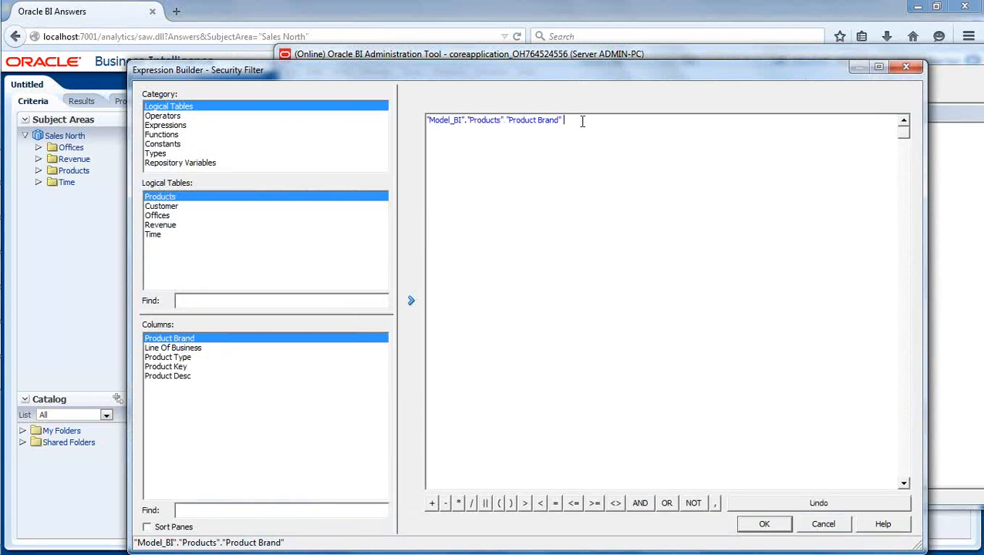
type("='BizTech")
left_click(764, 524)
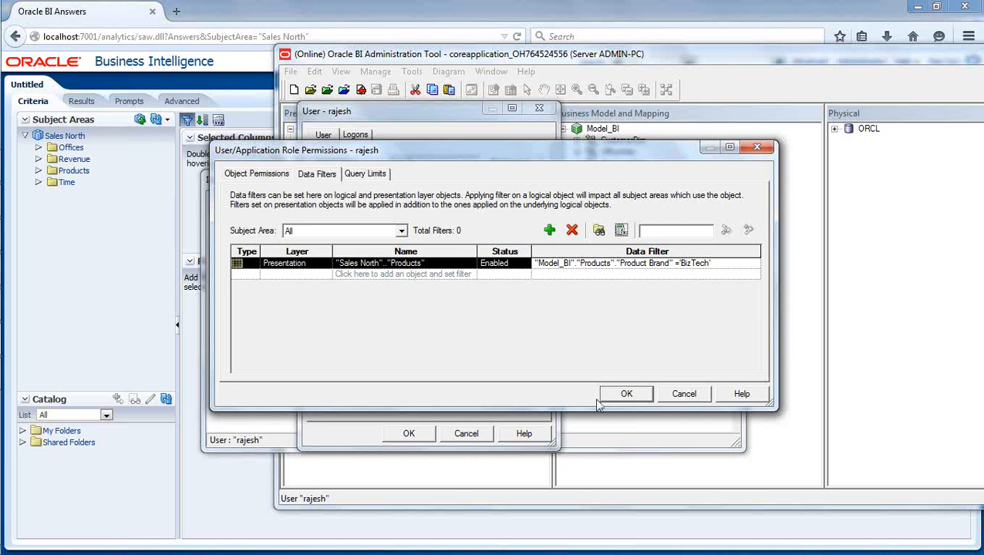
Confirm both dialogs and save the repository after the global consistency check, then close Identity Manager.
left_click(625, 394)
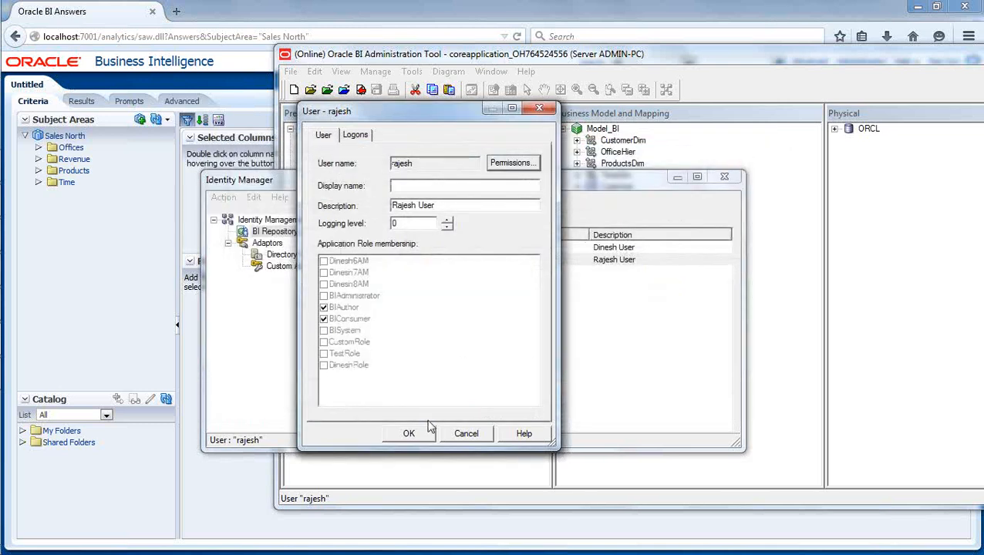
left_click(408, 433)
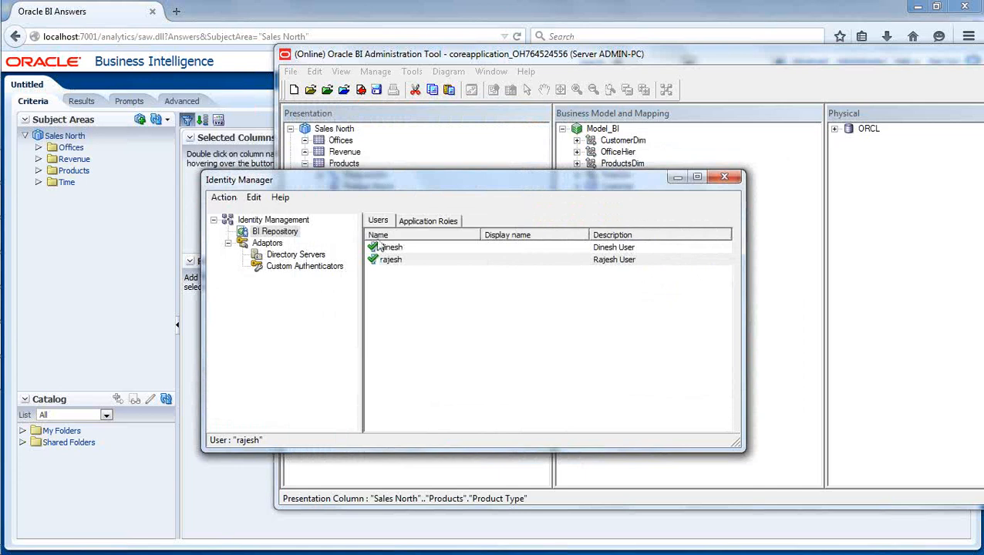
left_click(360, 90)
left_click(614, 312)
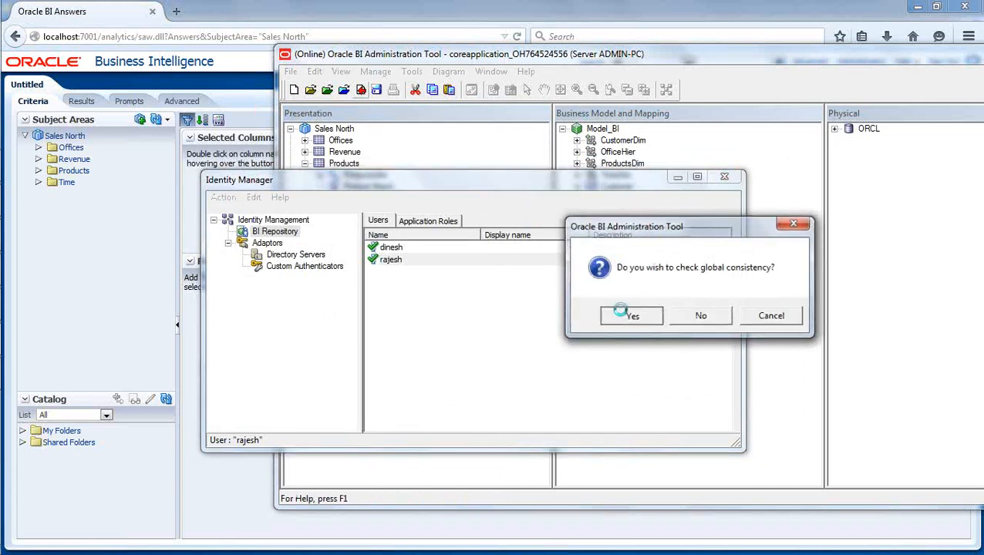
left_click(822, 316)
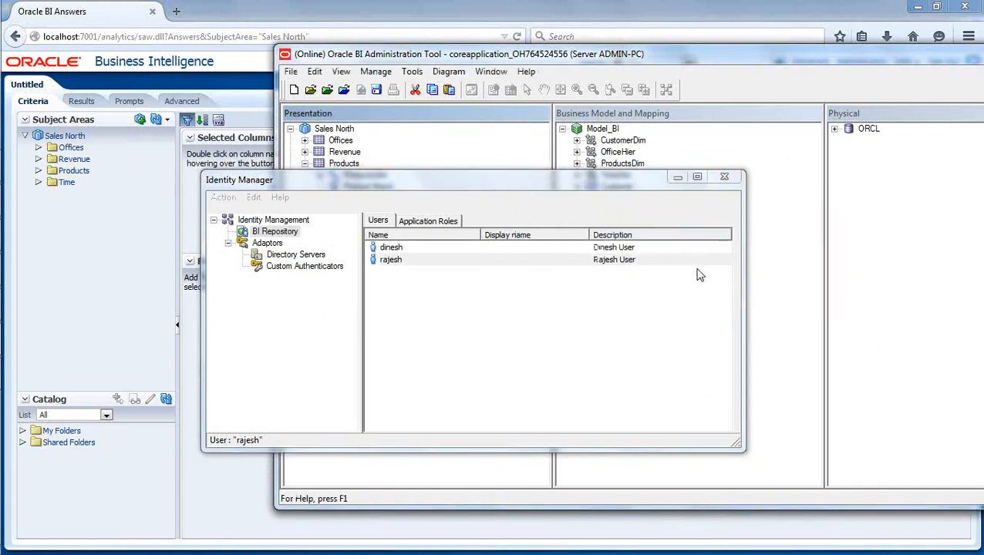
left_click(724, 176)
Sign out of Answers and sign back in to refresh the session.
left_click(380, 19)
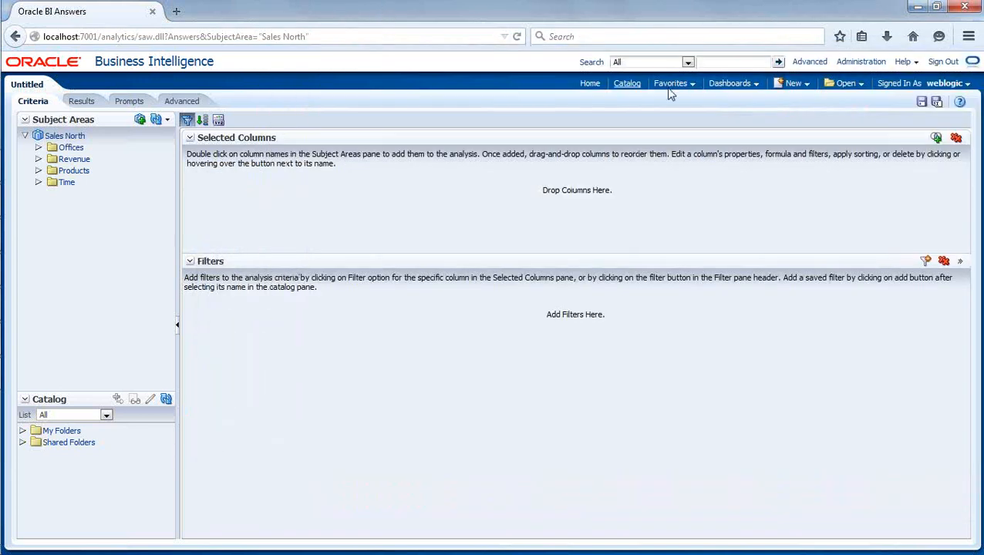
left_click(954, 65)
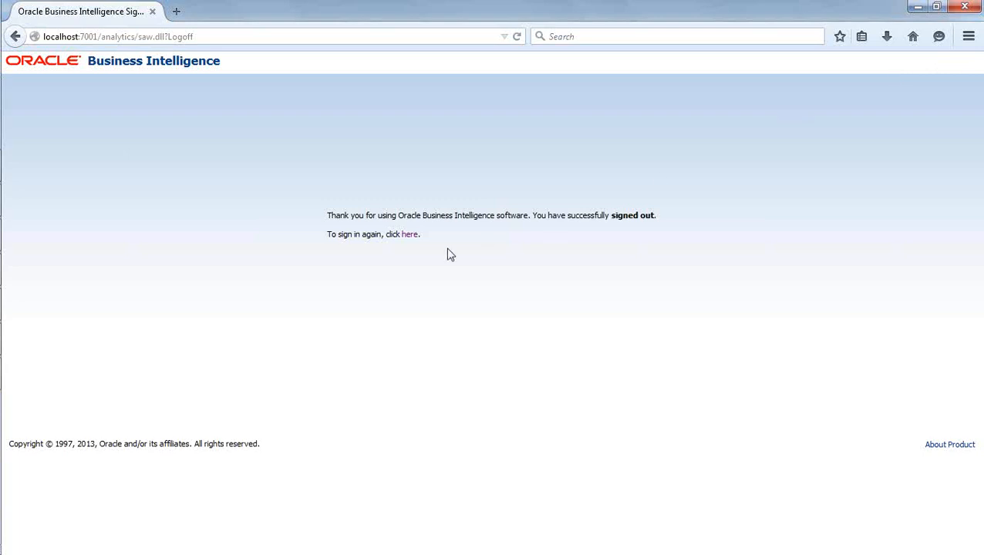
left_click(409, 238)
left_click(469, 198)
type("w")
left_click(455, 213)
left_click(467, 253)
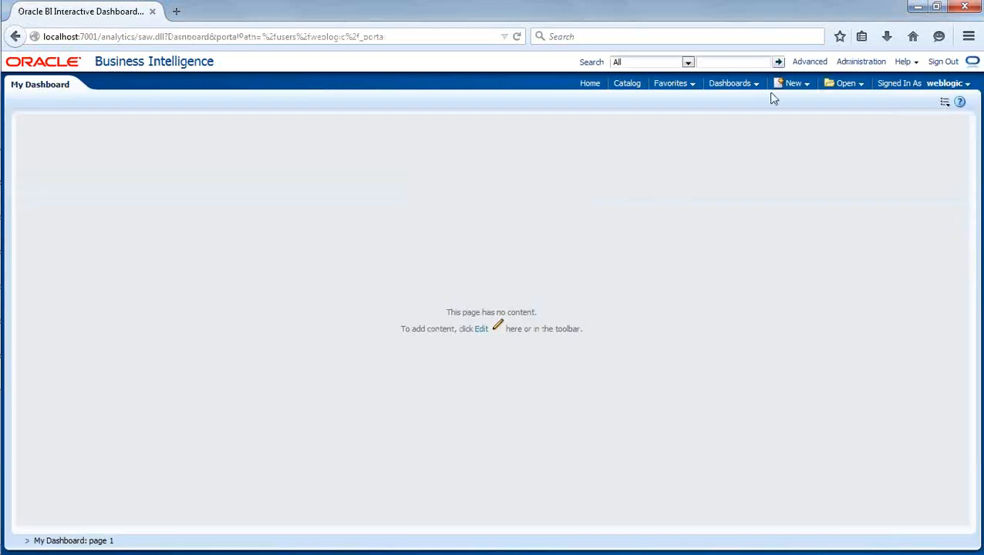
Build a new Sales North analysis with Product Brand and Revenue and view its results.
left_click(803, 85)
left_click(805, 117)
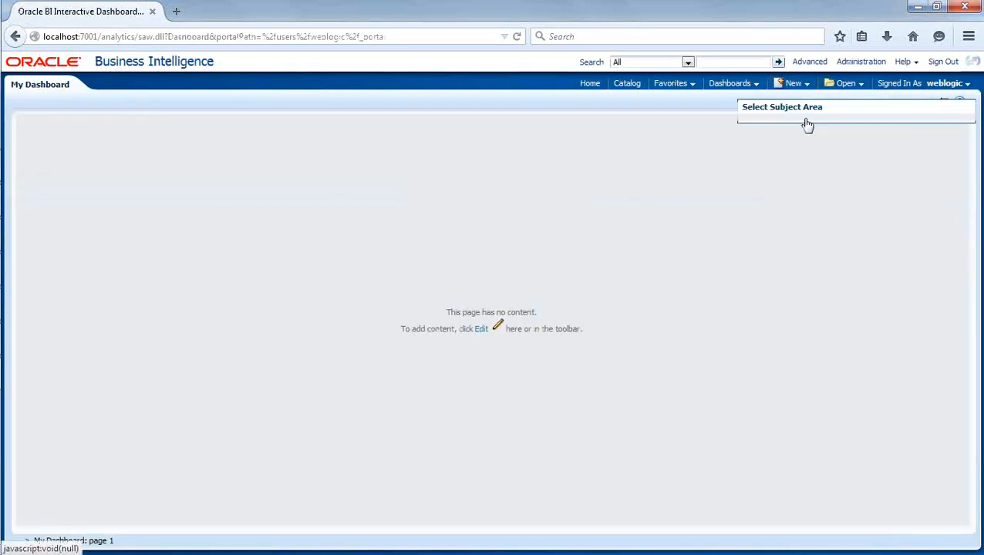
left_click(781, 128)
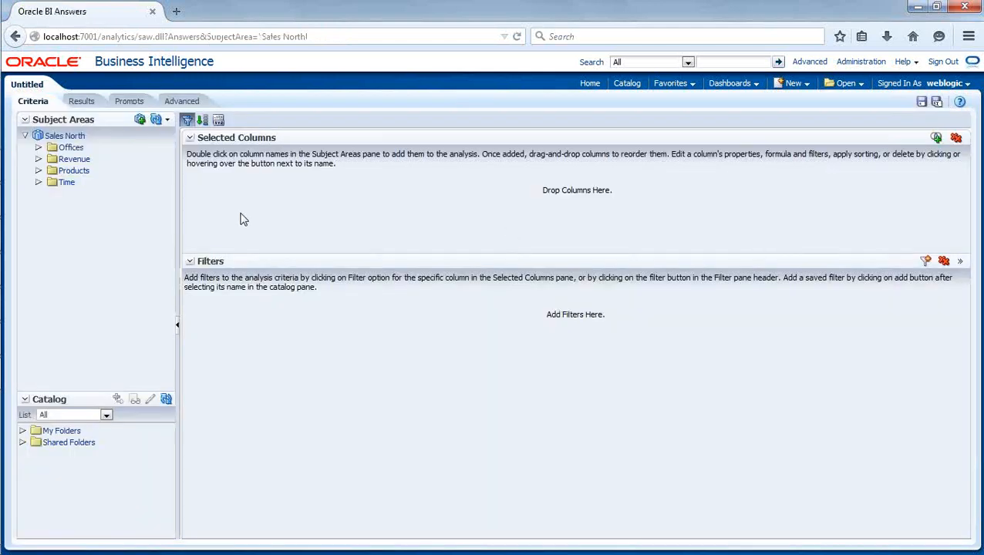
left_click(40, 171)
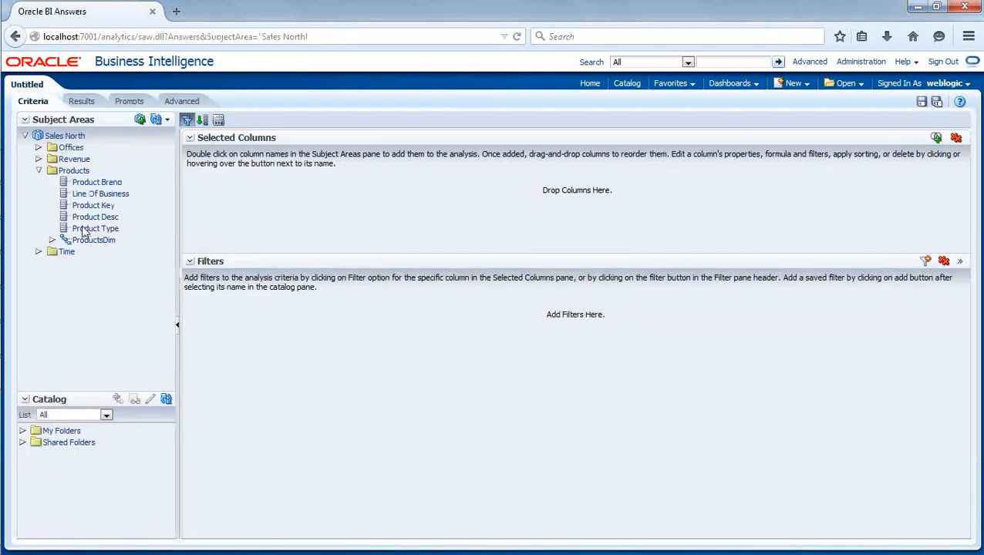
double_click(111, 183)
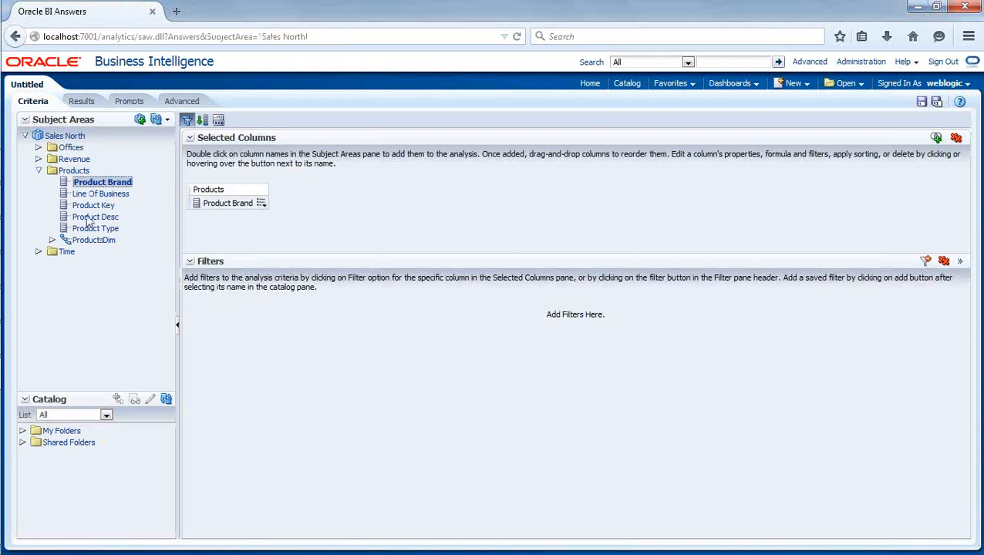
left_click(38, 160)
double_click(103, 173)
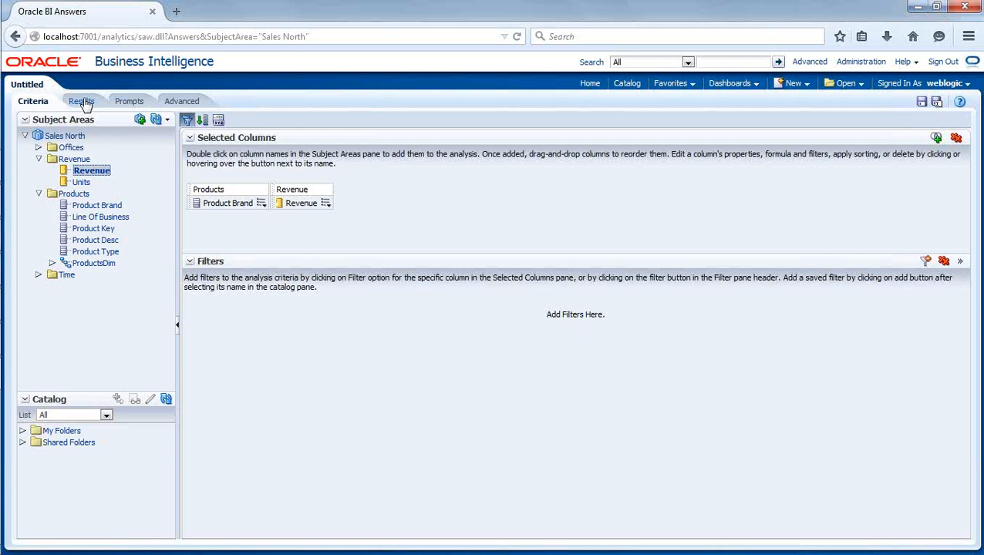
left_click(82, 102)
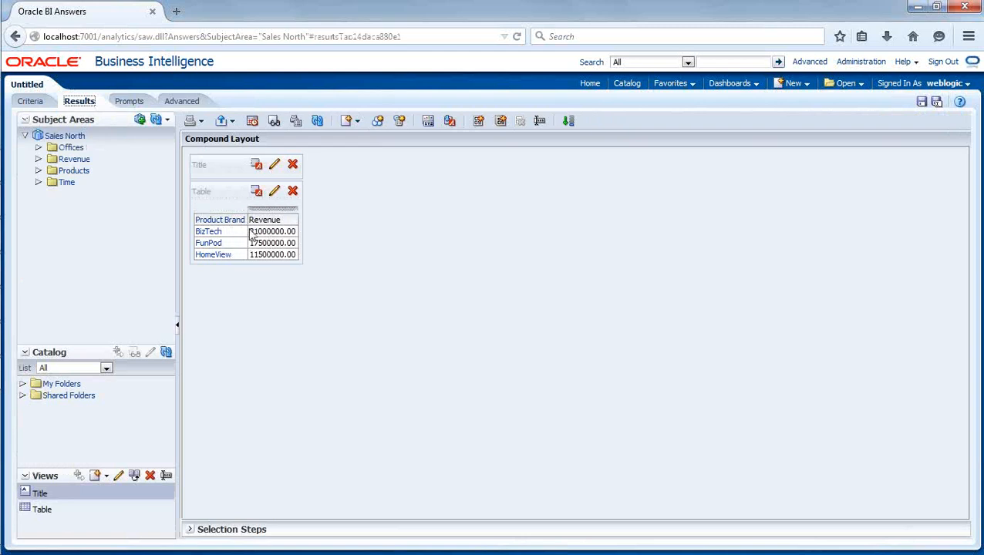
Save the analysis over BrandReport in Shared Folders/Test, then reopen and refresh it from the catalog.
left_click(921, 101)
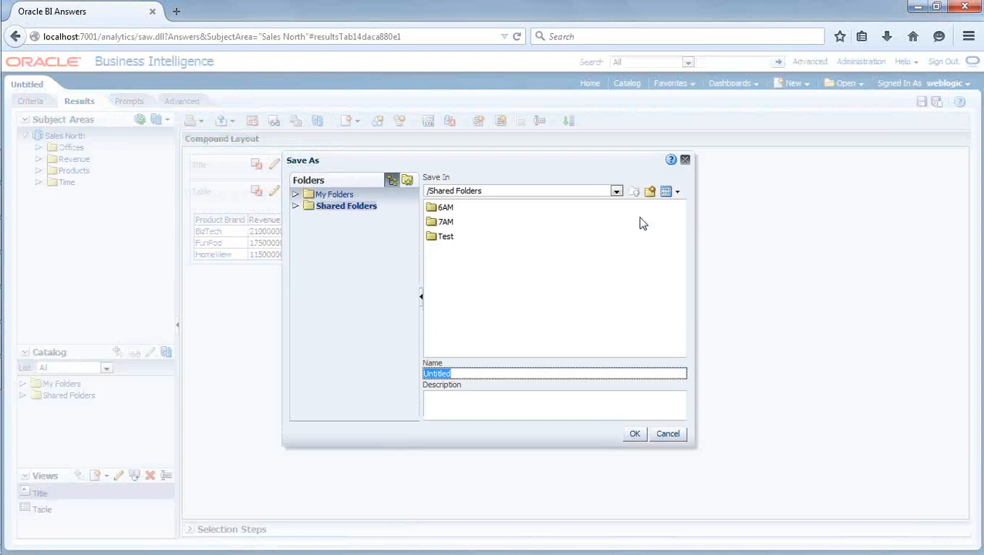
double_click(445, 238)
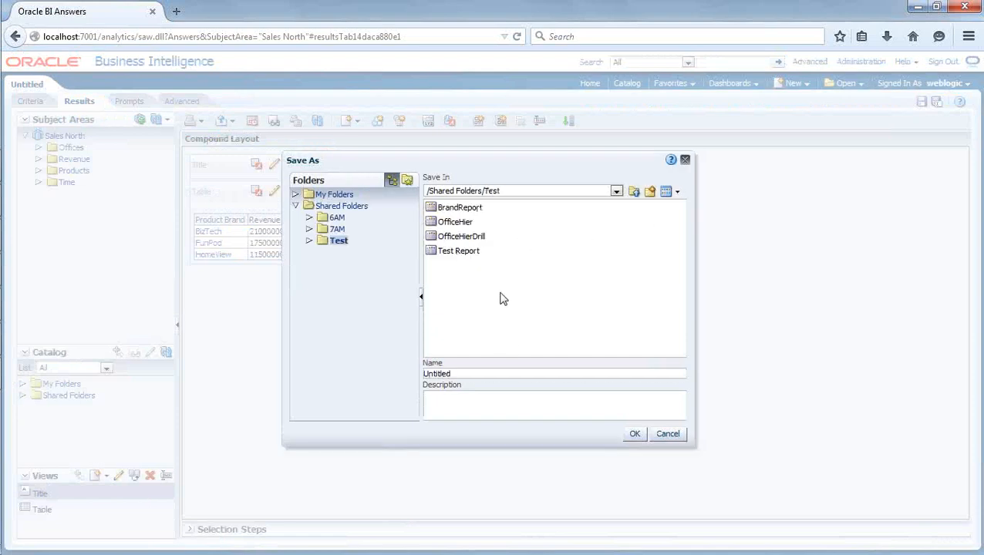
double_click(472, 208)
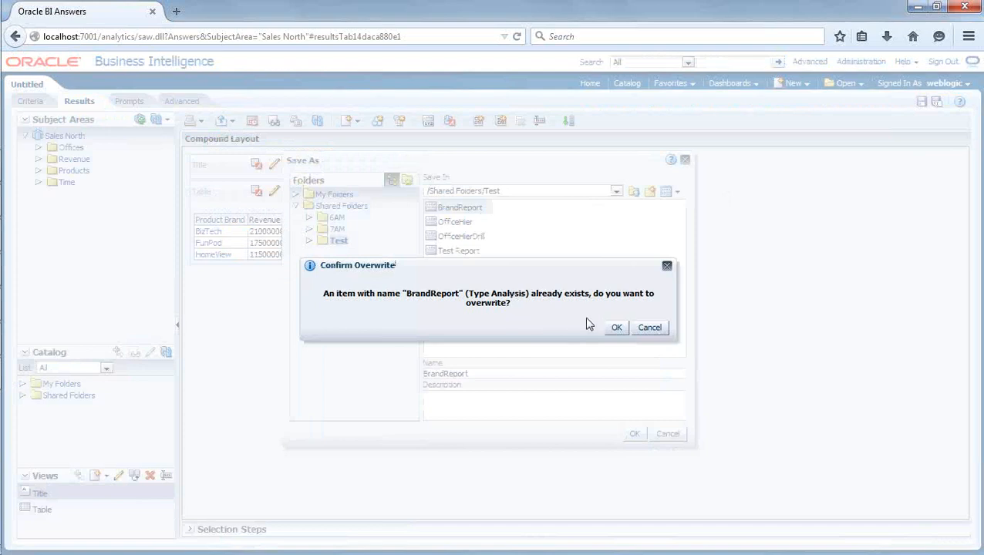
left_click(616, 327)
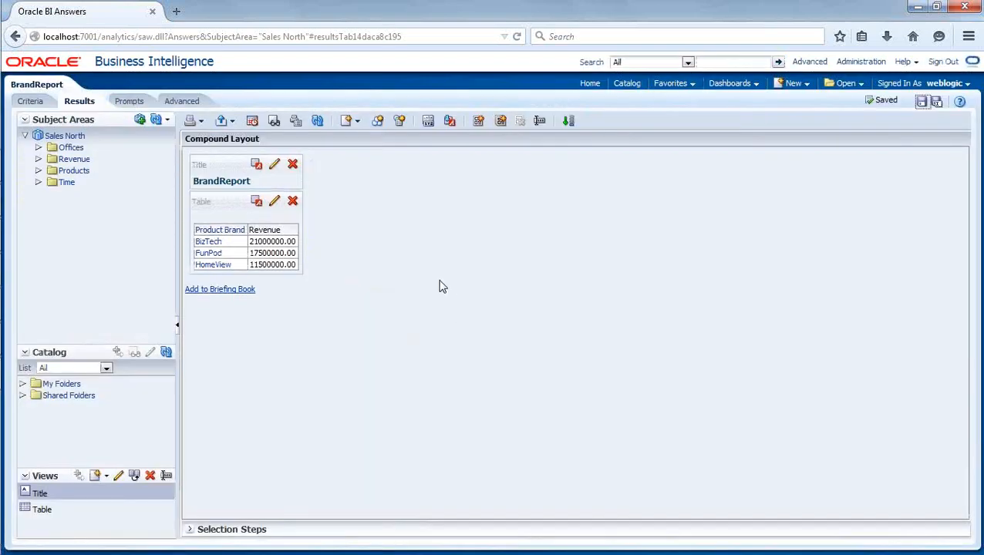
left_click(628, 85)
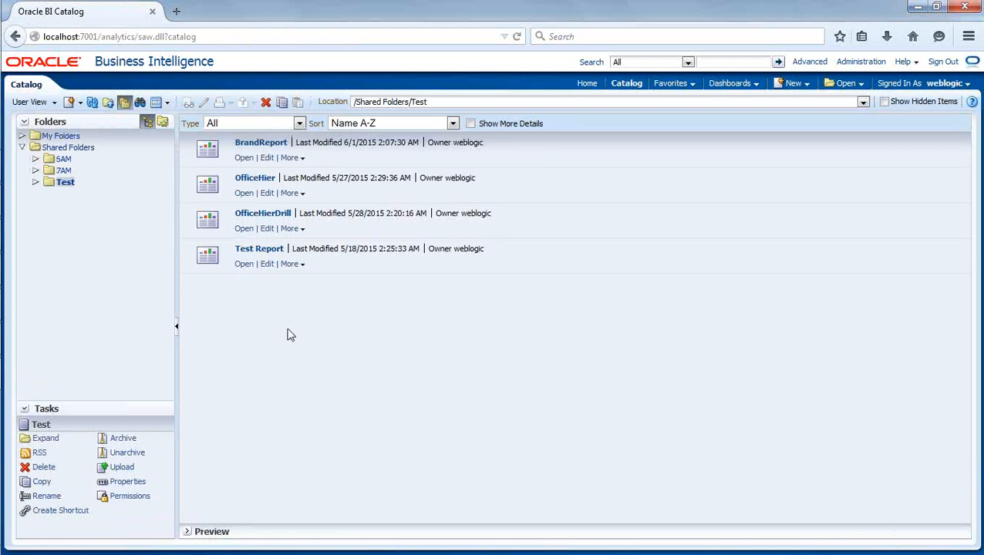
left_click(243, 158)
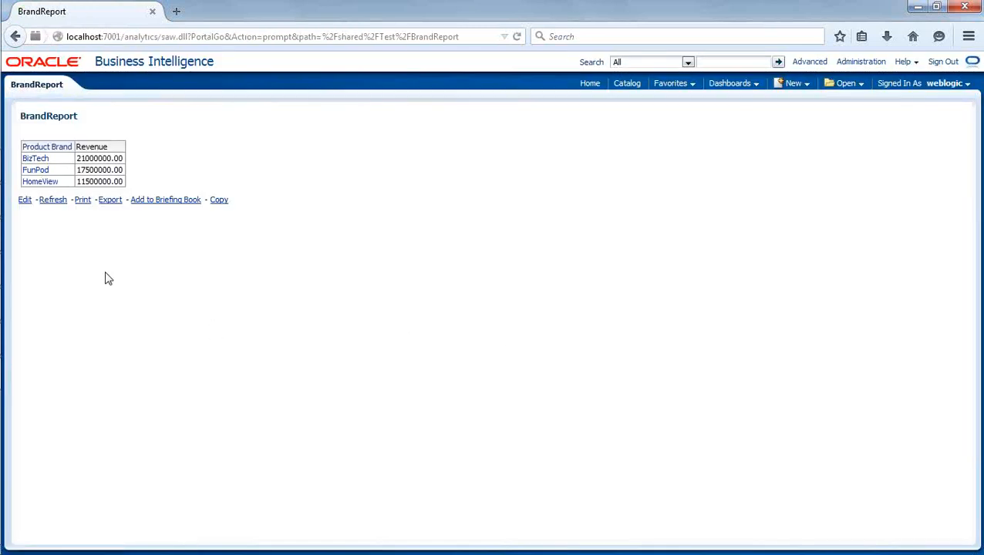
left_click(49, 202)
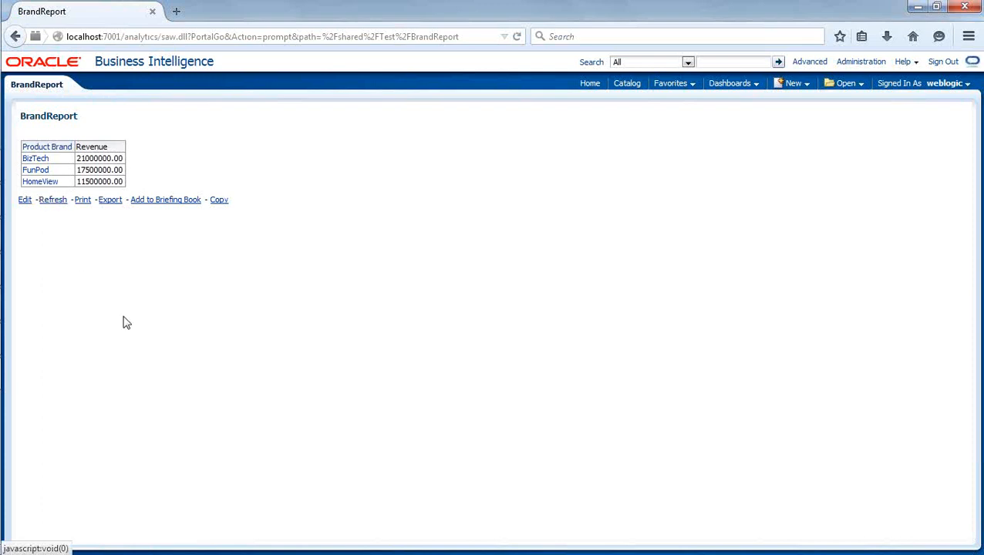
Sign out and sign back in as the second user.
left_click(943, 62)
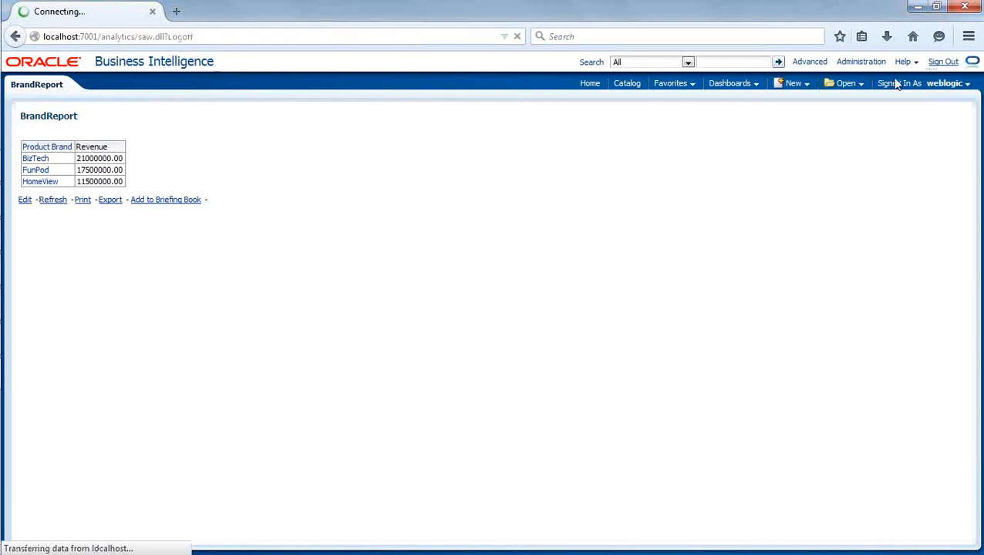
left_click(412, 234)
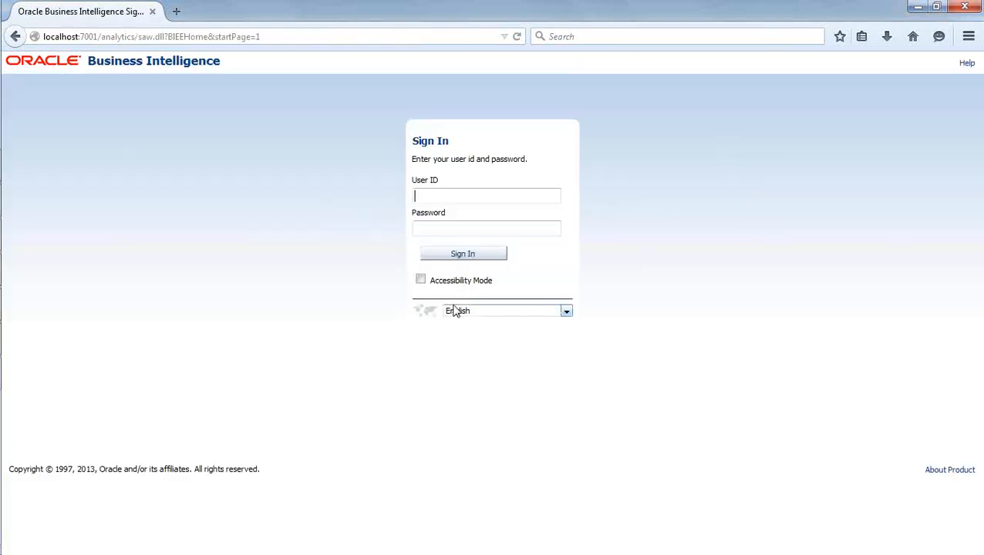
type("rajesh")
key("Tab")
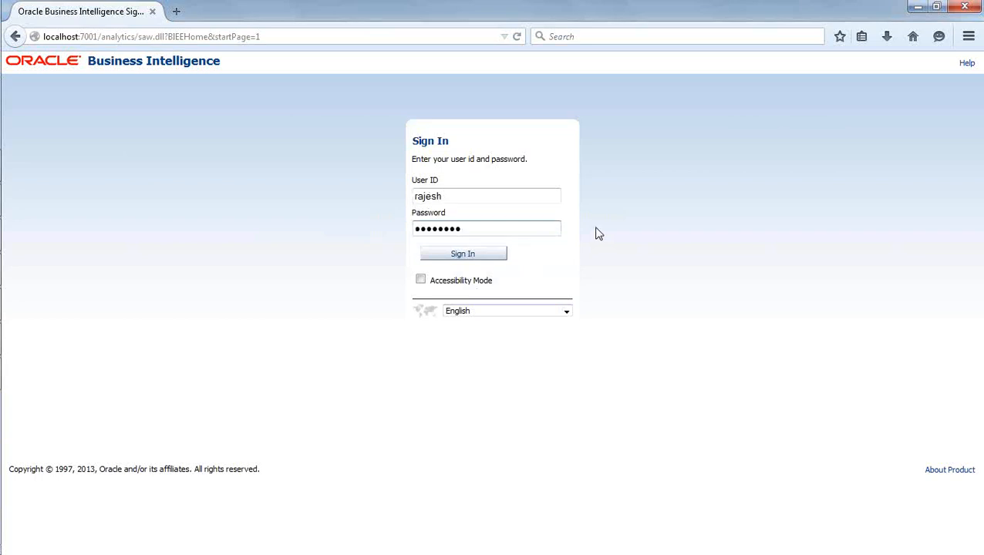
left_click(492, 254)
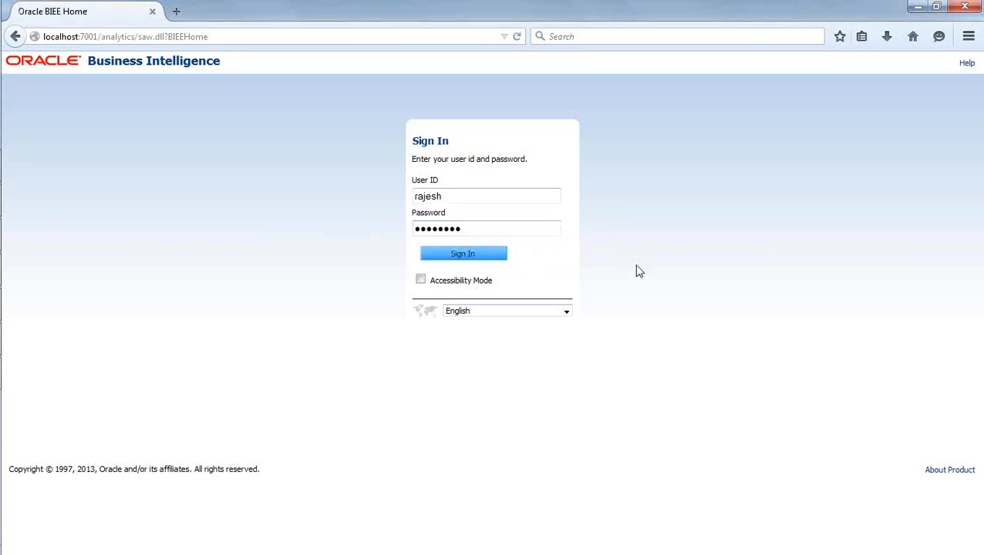
Open BrandReport from the Test folder, check its criteria, and reopen it showing only BizTech.
left_click(636, 85)
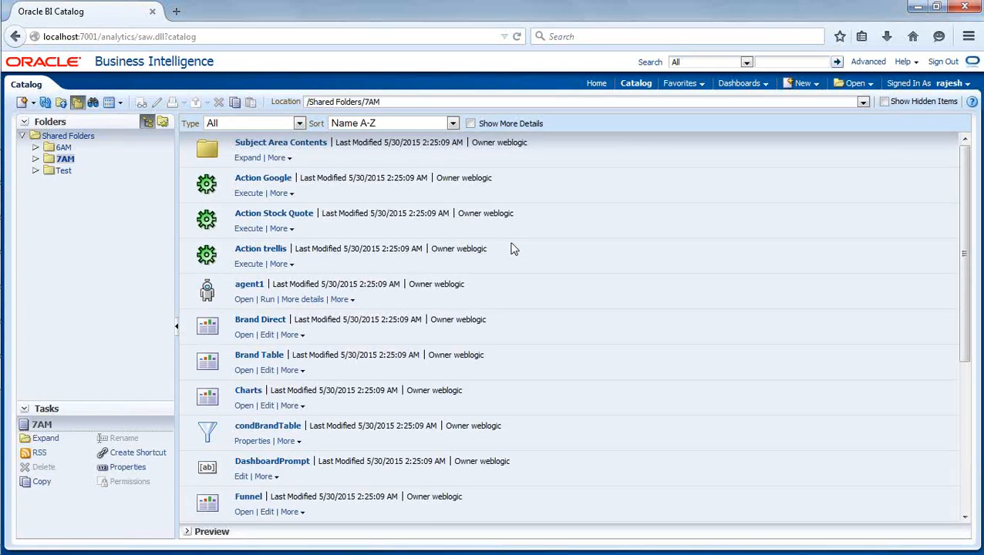
left_click(58, 171)
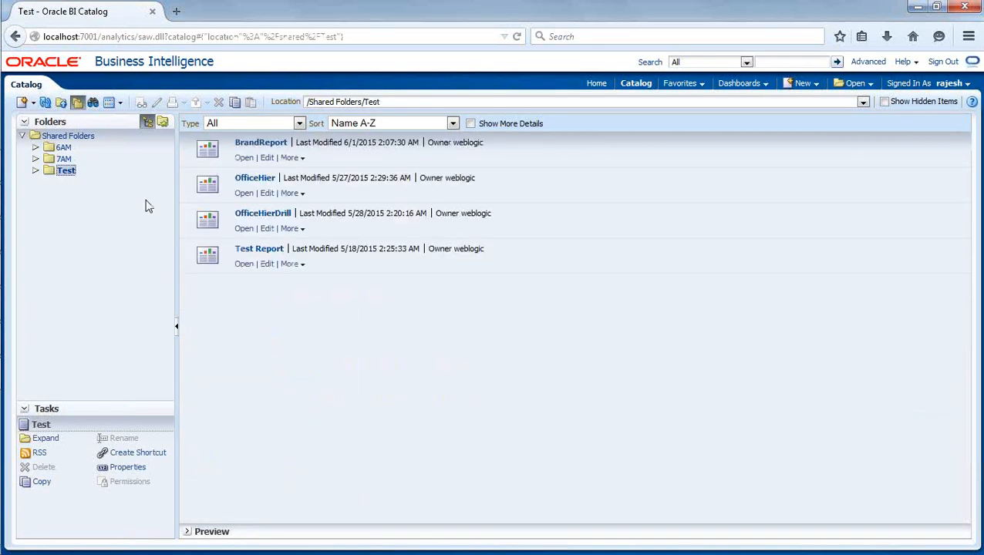
left_click(245, 158)
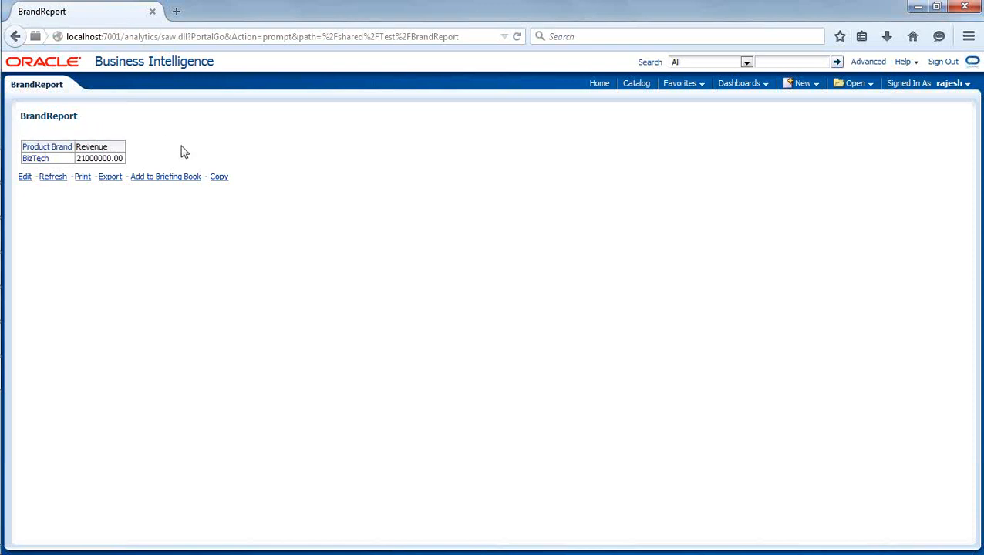
left_click(24, 178)
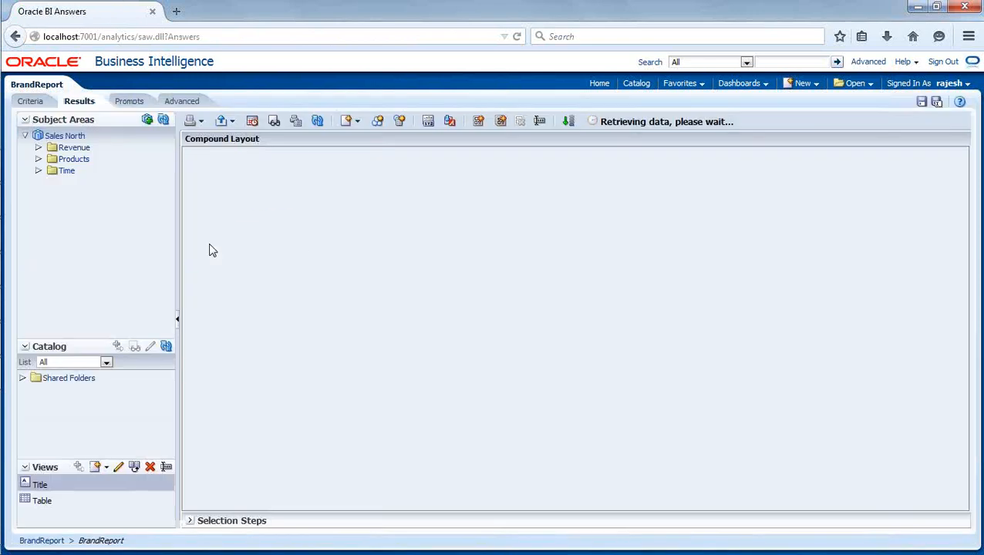
left_click(31, 101)
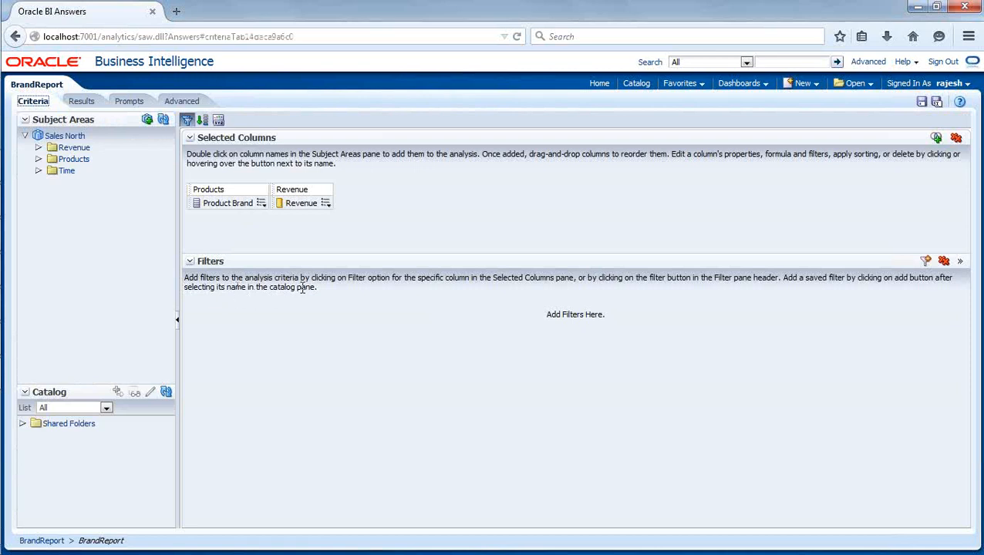
left_click(636, 84)
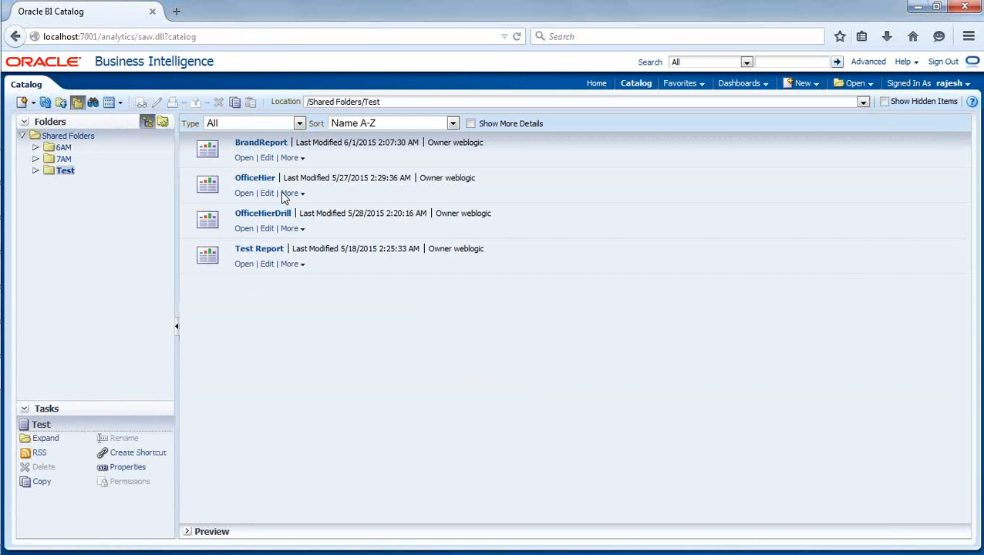
left_click(244, 158)
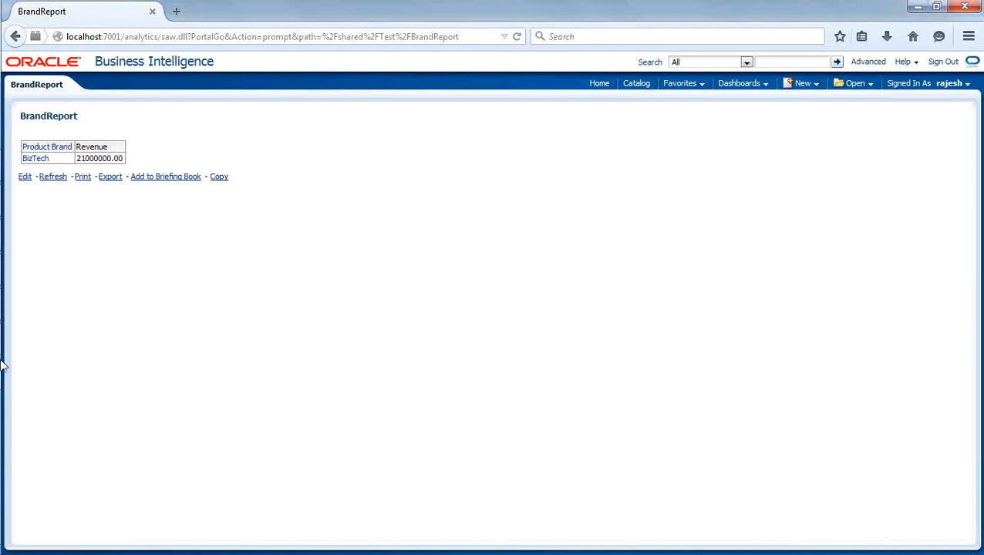
mouse_move(2, 361)
left_click(21, 339)
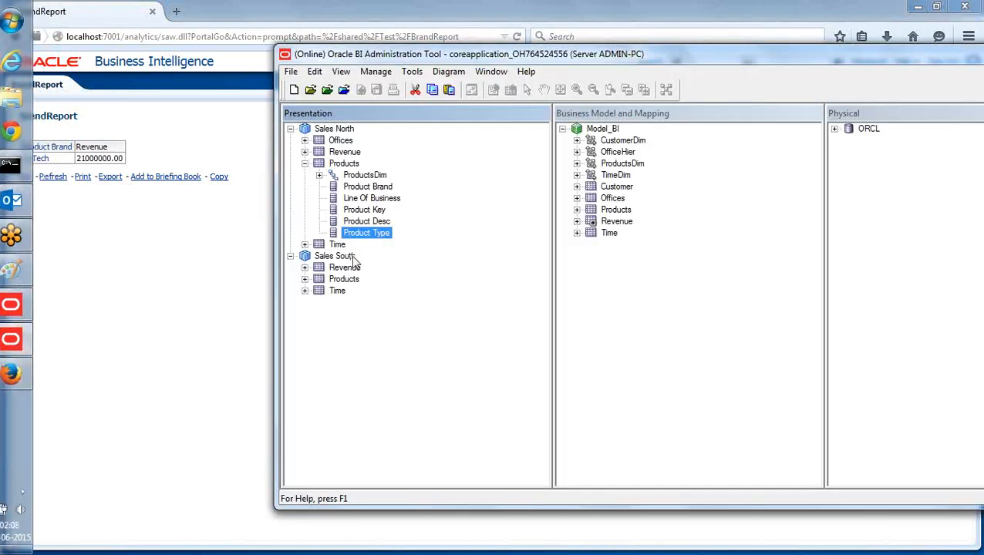
Reopen the second user's permissions to verify the BizTech filter on Products.
left_click(378, 73)
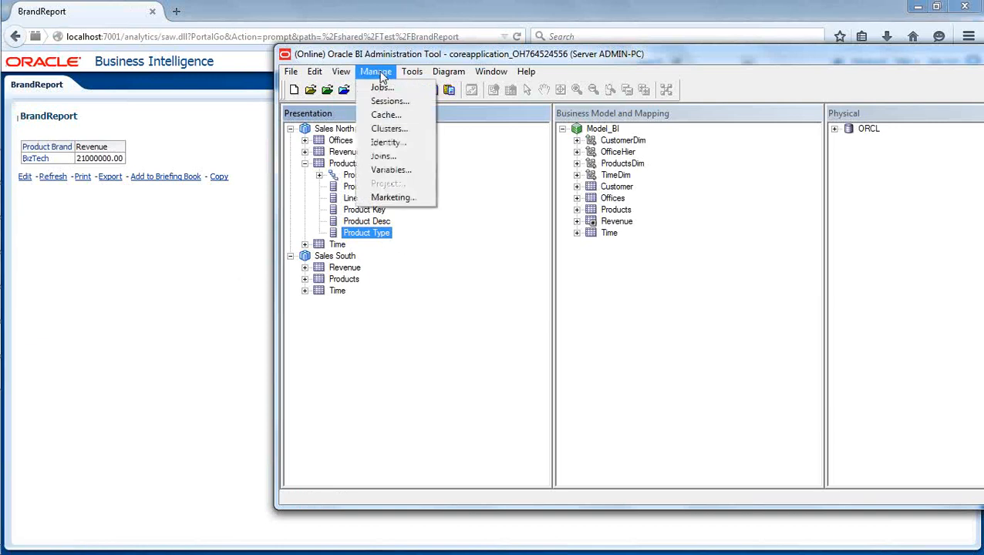
left_click(405, 147)
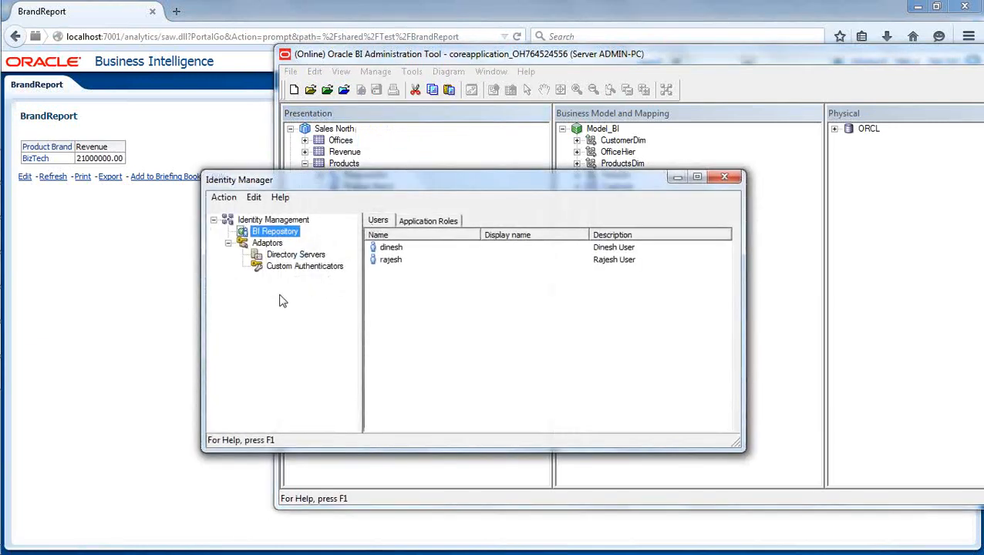
double_click(391, 261)
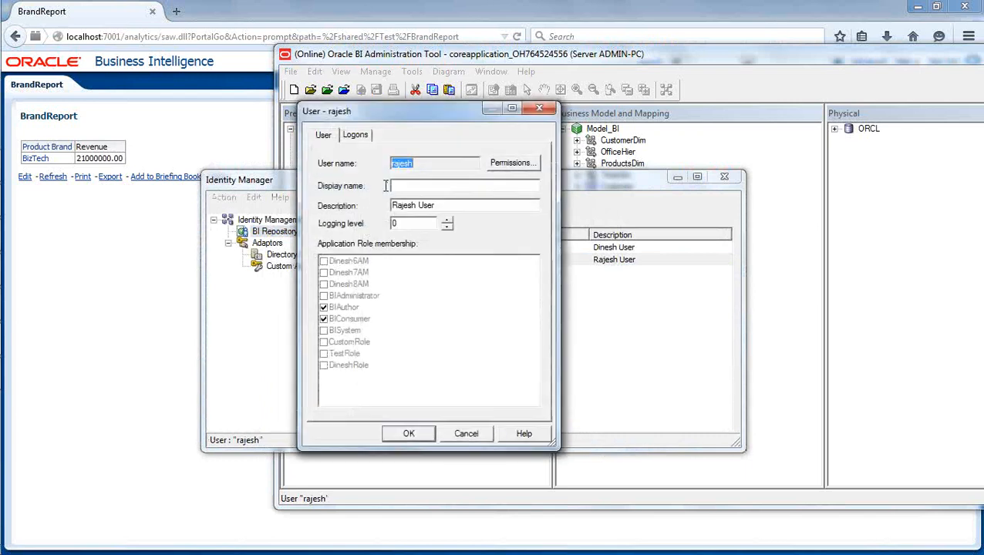
left_click(509, 165)
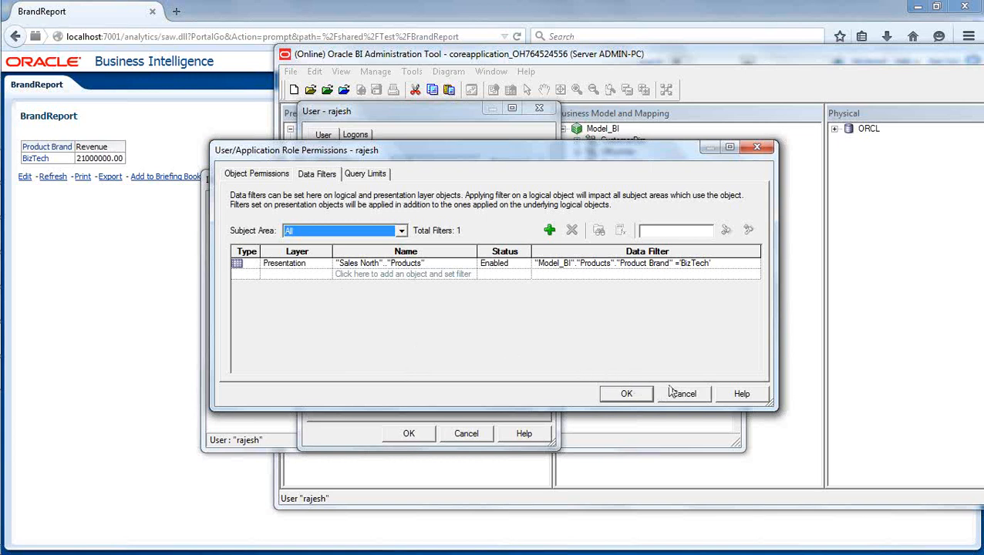
Review the user's object permissions and ORCL query limits (100000 rows, 10 minutes), then open ORCL's time restrictions.
left_click(255, 174)
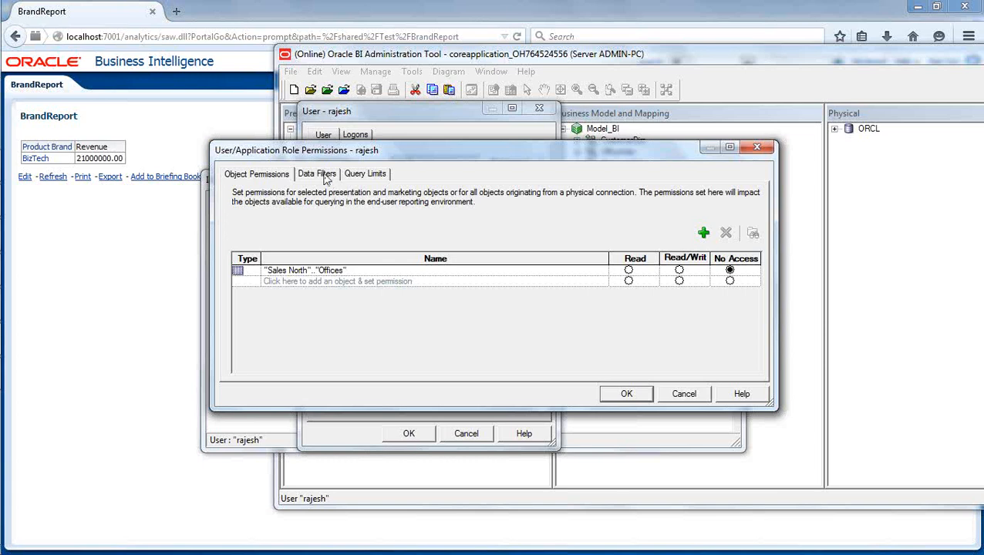
left_click(365, 176)
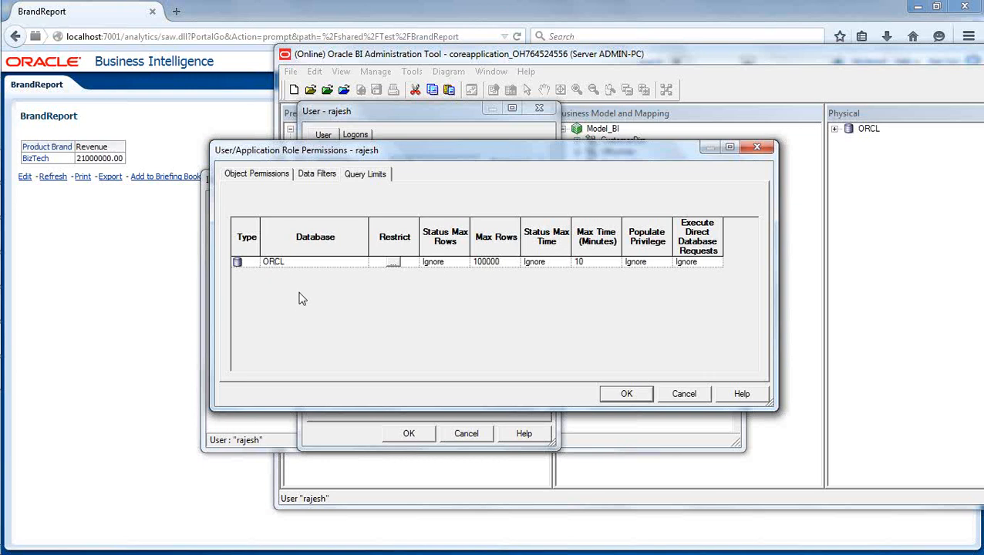
left_click(392, 263)
Move the Restrictions - ORCL window down slightly to show the weekly hour grid.
left_click_drag(392, 260, 394, 304)
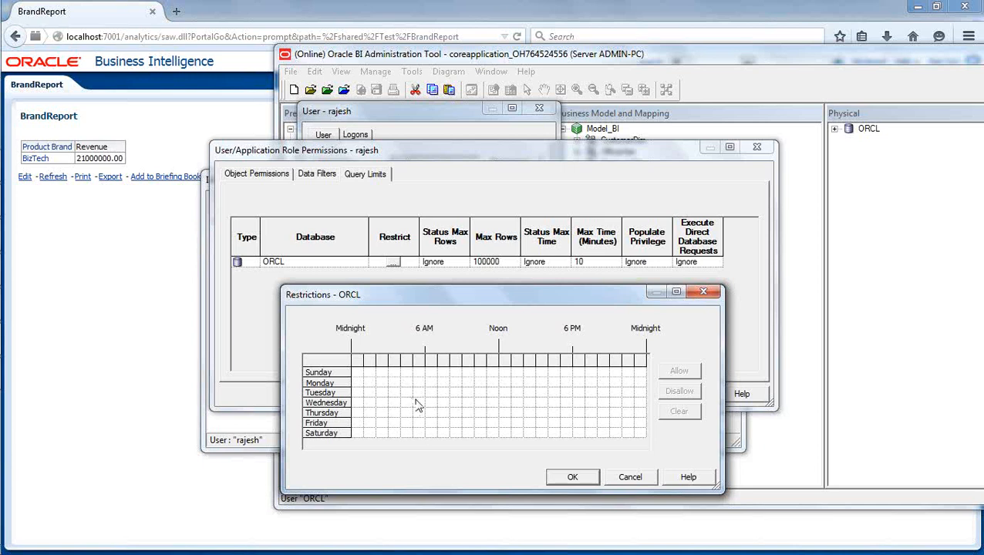
Disallow ORCL access for all hours on Sunday and Saturday.
left_click_drag(359, 374, 643, 377)
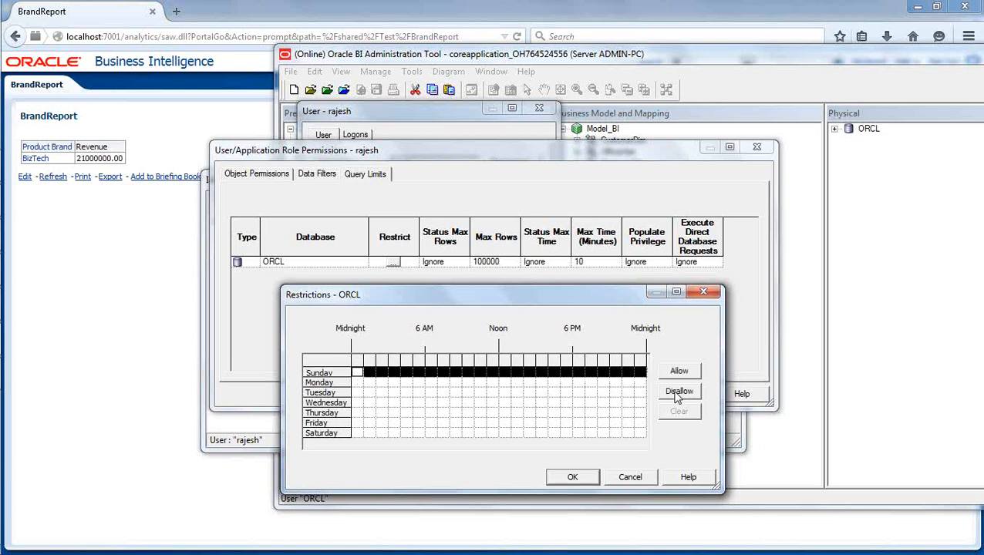
left_click(671, 392)
left_click_drag(358, 433, 644, 437)
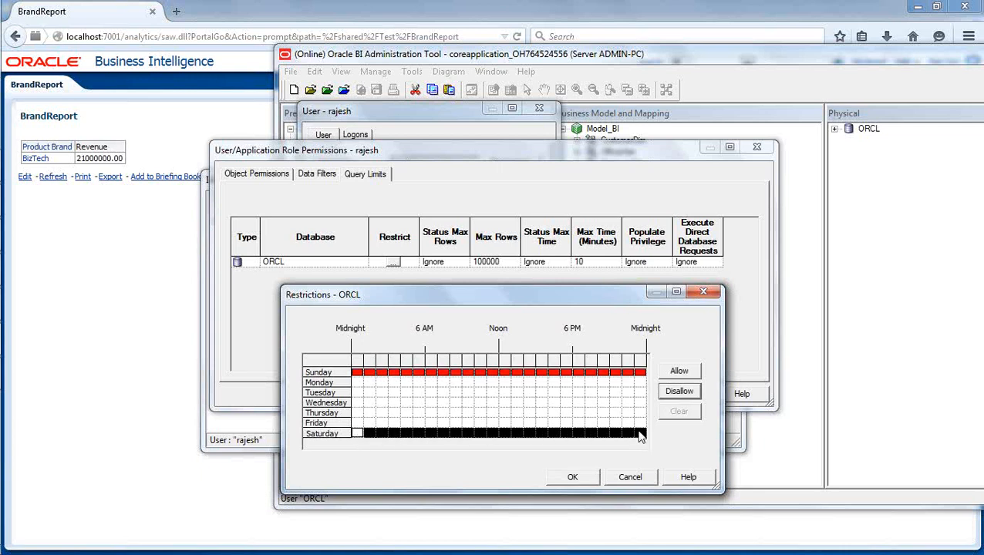
left_click(679, 391)
left_click(579, 394)
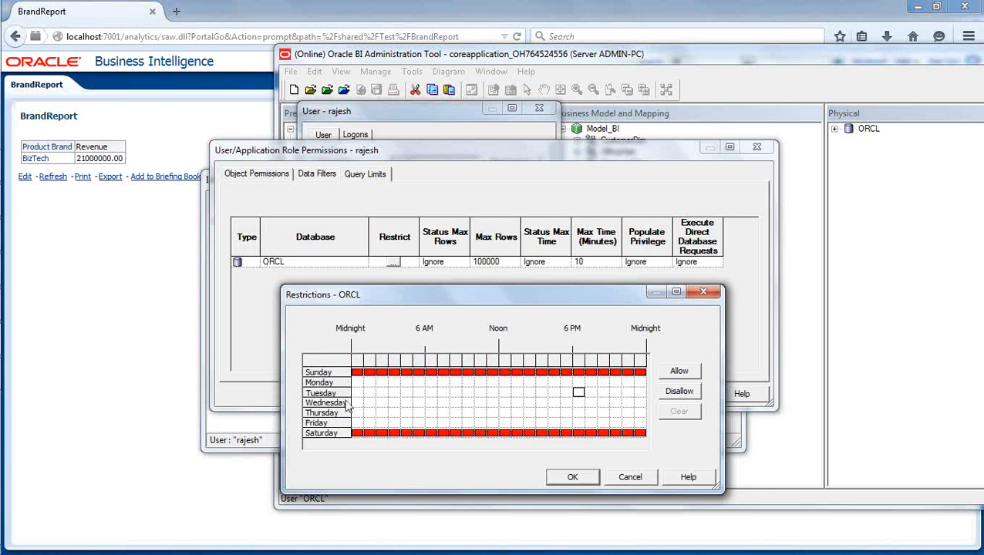
Mark the Monday–Friday 8–11 AM block allowed, then disallowed, and cancel without saving.
left_click(418, 383)
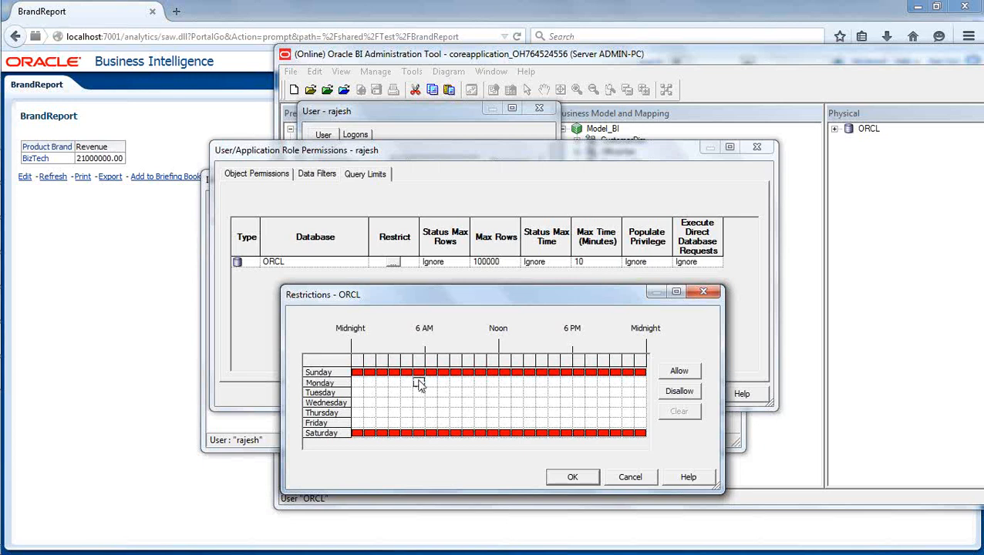
left_click_drag(443, 384, 476, 428)
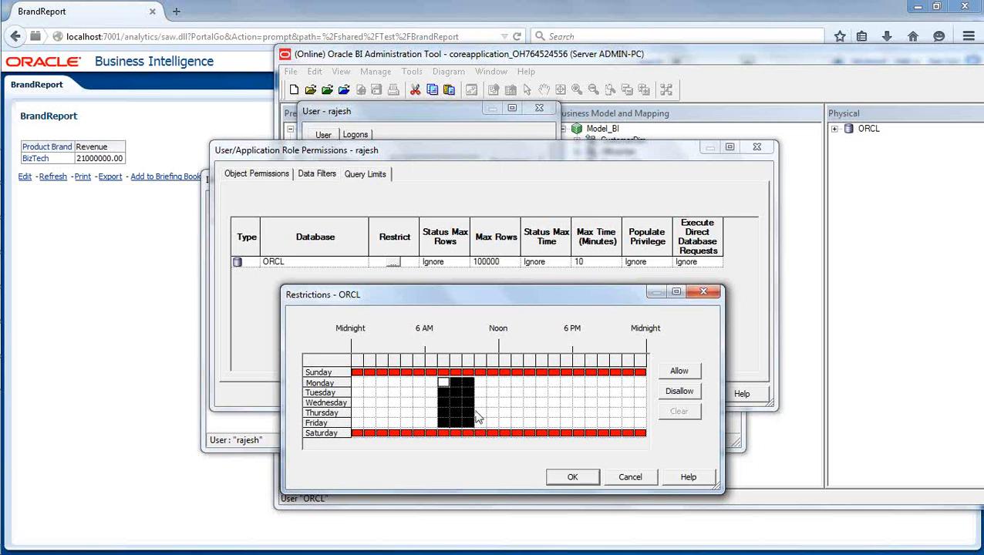
left_click(482, 383)
left_click_drag(456, 383, 482, 425)
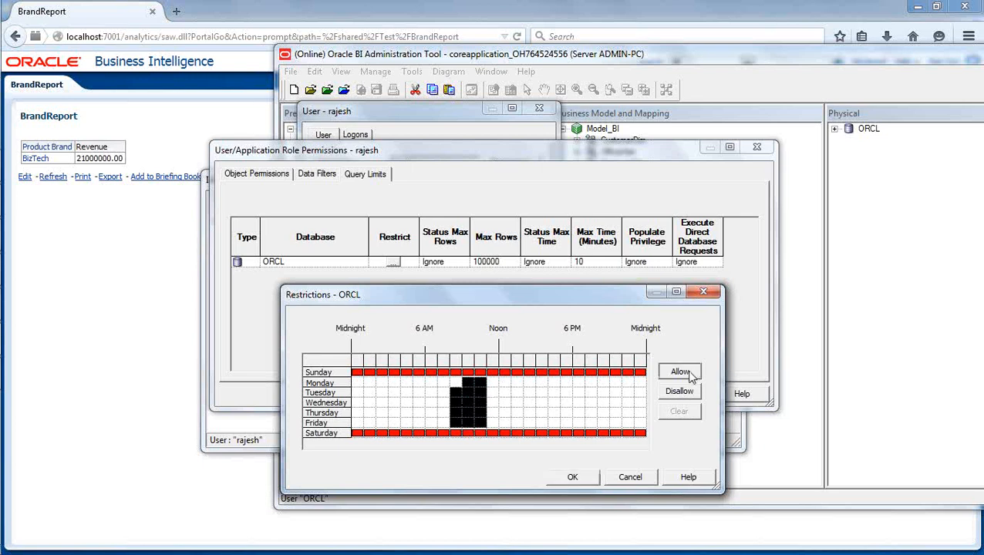
left_click(679, 372)
left_click(680, 391)
left_click(591, 402)
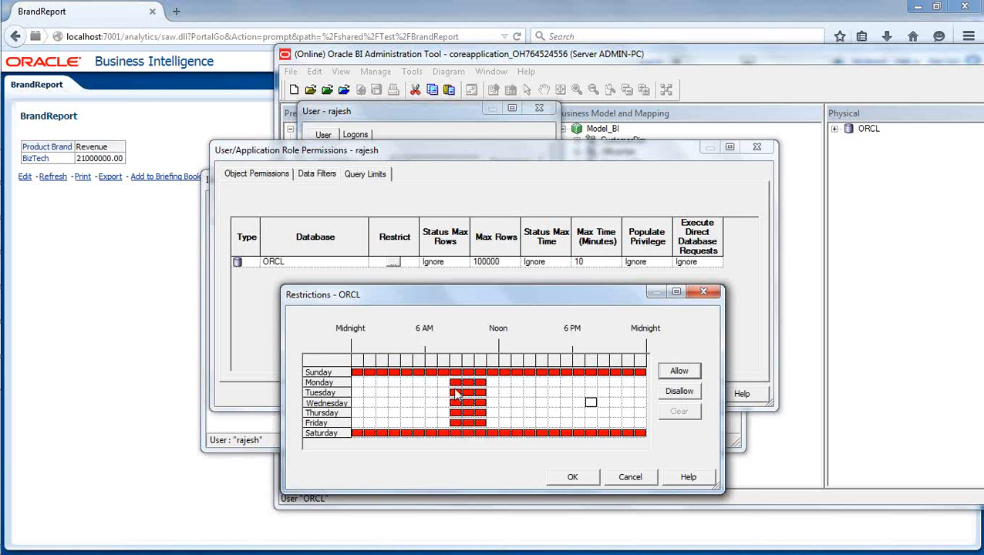
left_click(630, 478)
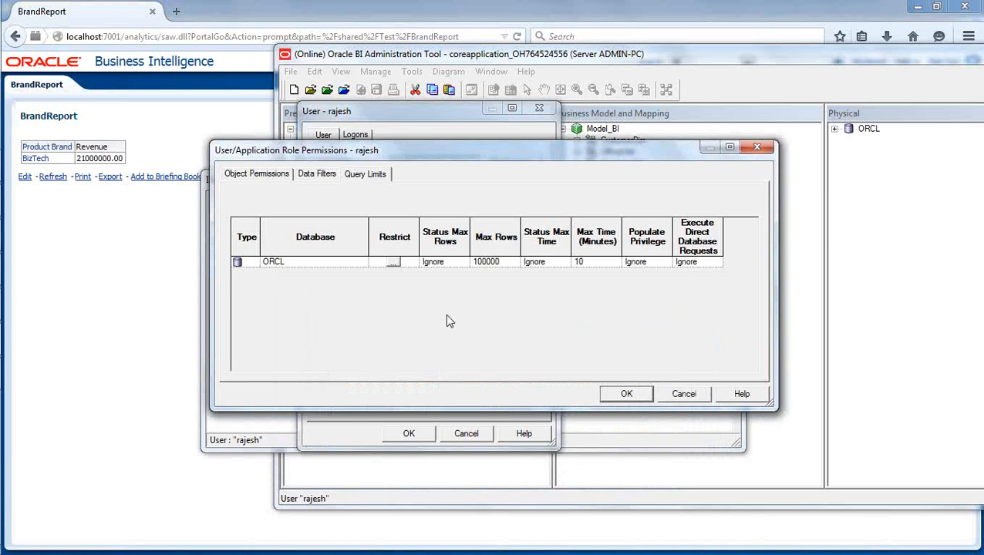
left_click(685, 395)
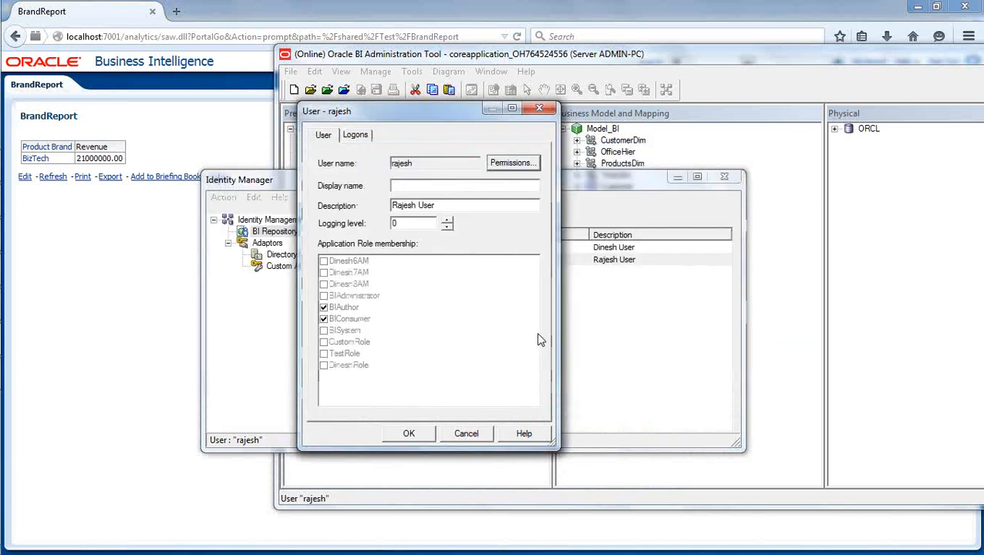
left_click(466, 434)
left_click(422, 222)
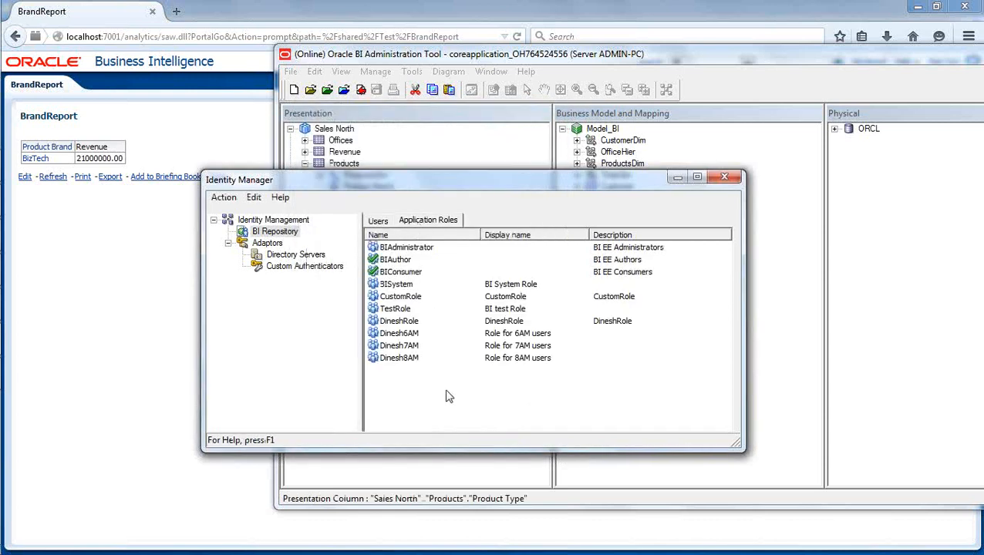
left_click(413, 322)
double_click(413, 323)
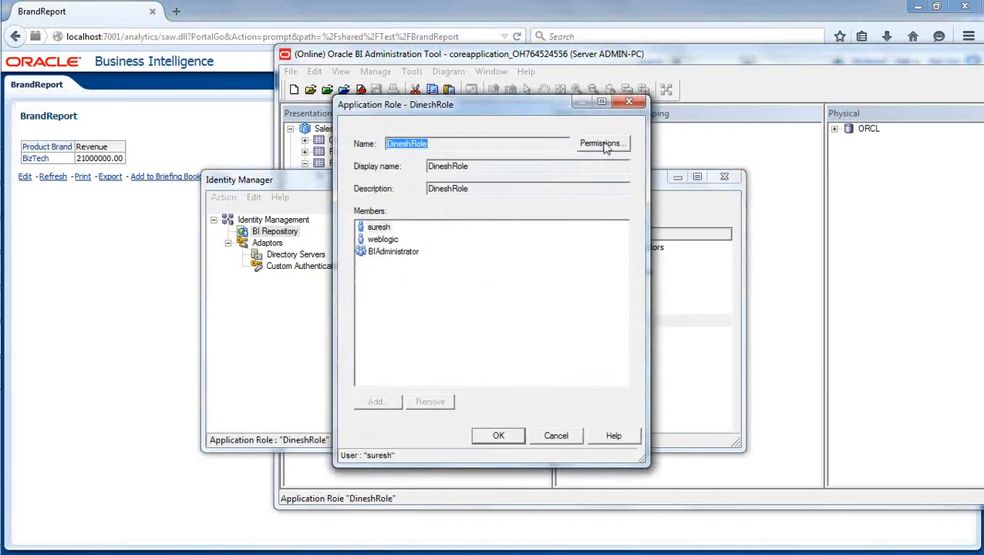
left_click(604, 144)
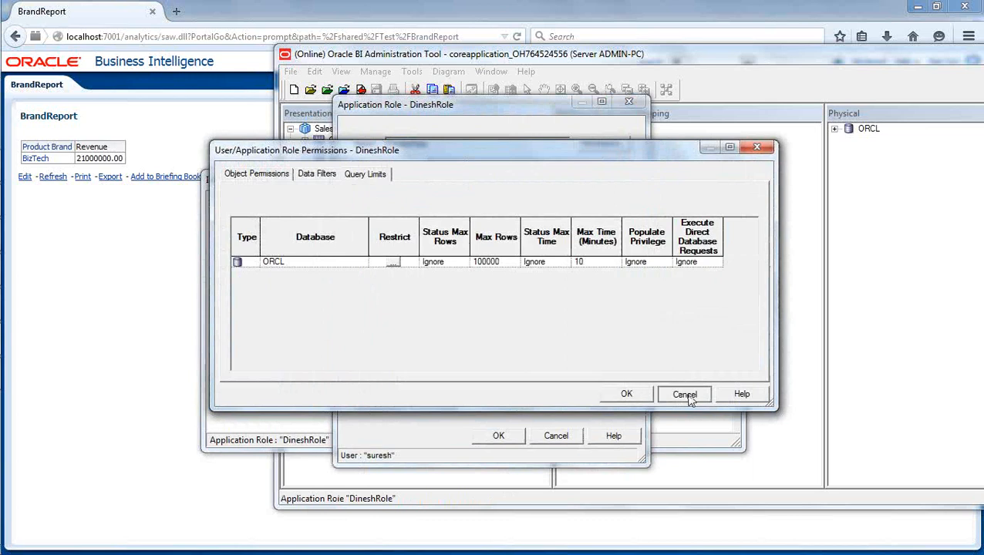
left_click(685, 395)
left_click(558, 436)
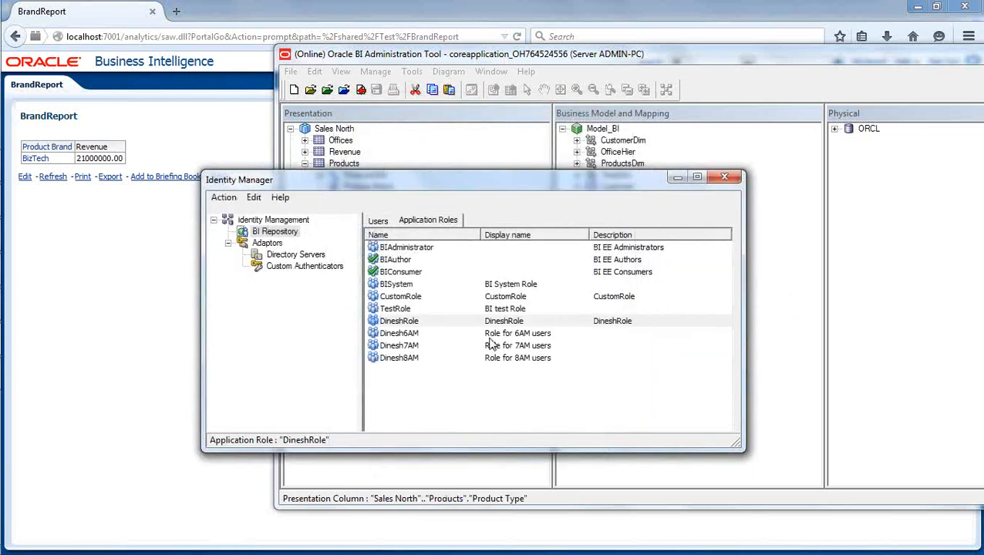
left_click(463, 405)
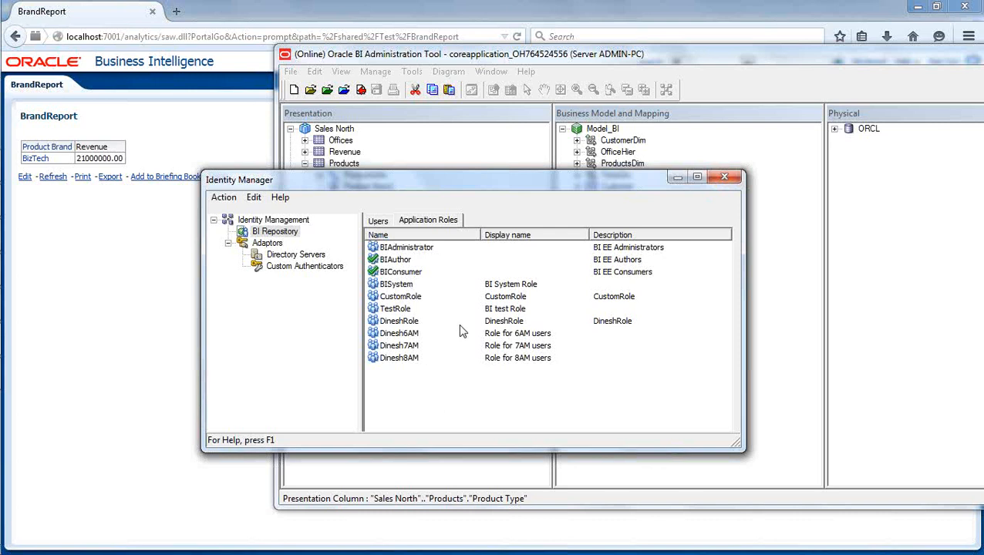
Open the second repository user's permissions and select the ORCL query limit row.
left_click(386, 224)
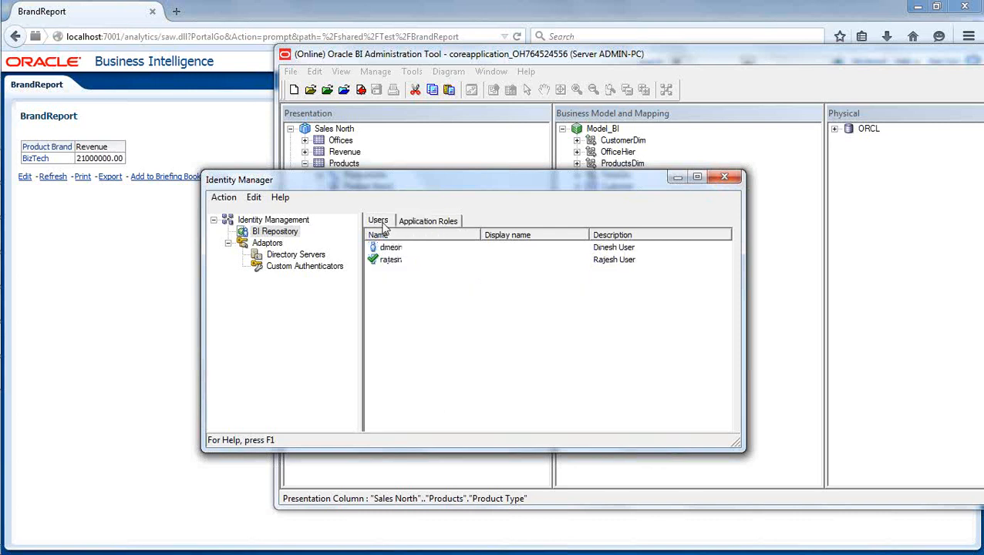
double_click(391, 260)
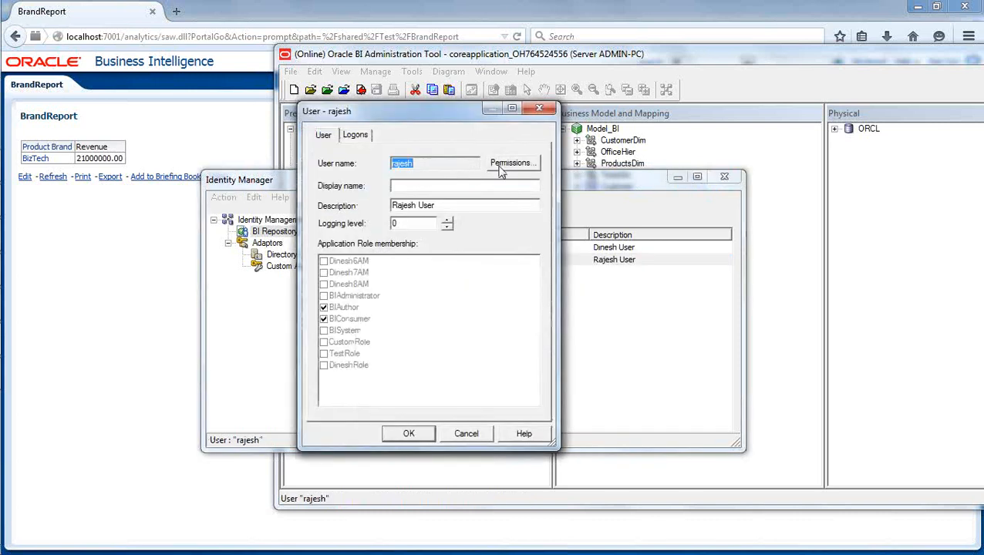
left_click(509, 163)
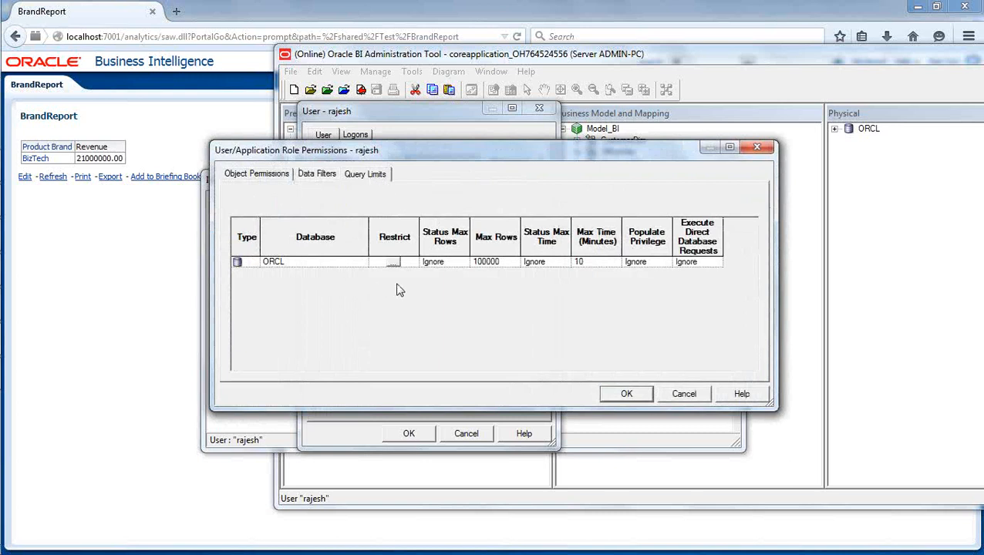
left_click(389, 265)
Edit ORCL's Max Rows (100000) and Max Time (10 minutes) values.
double_click(509, 263)
left_click(507, 263)
left_click(600, 264)
left_click(600, 261)
double_click(497, 266)
Confirm the query limits, close the user properties and Identity Manager, then reopen Identity Manager.
double_click(592, 263)
left_click(628, 395)
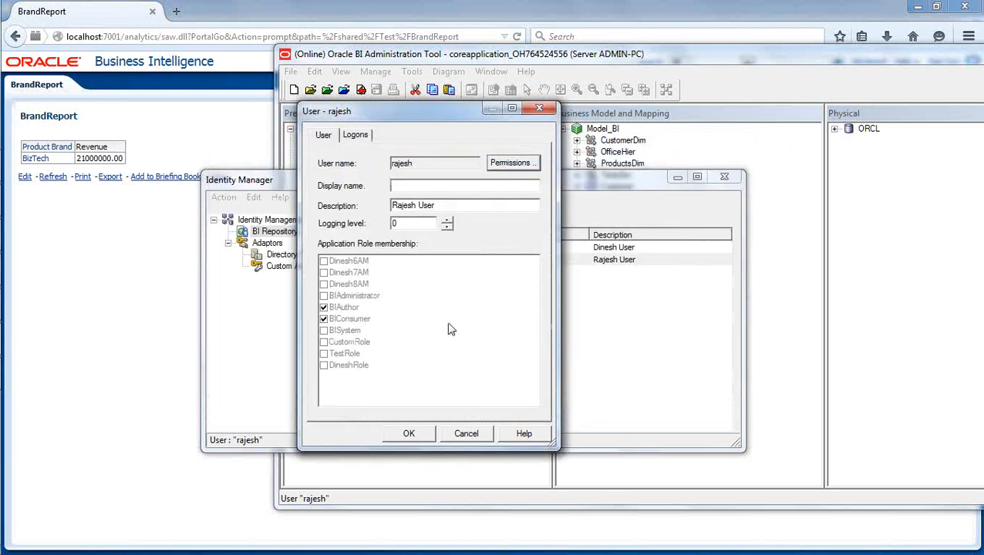
left_click(460, 435)
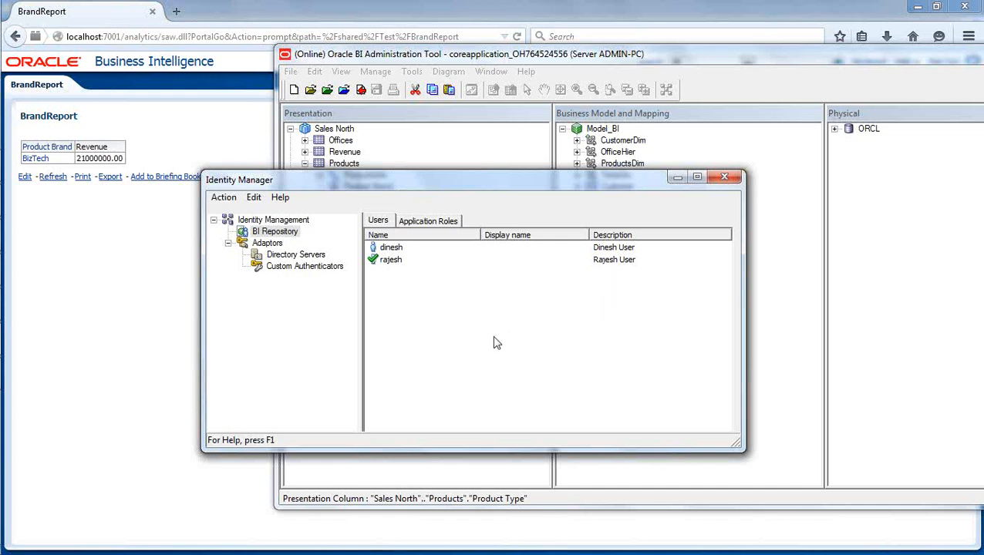
left_click(724, 178)
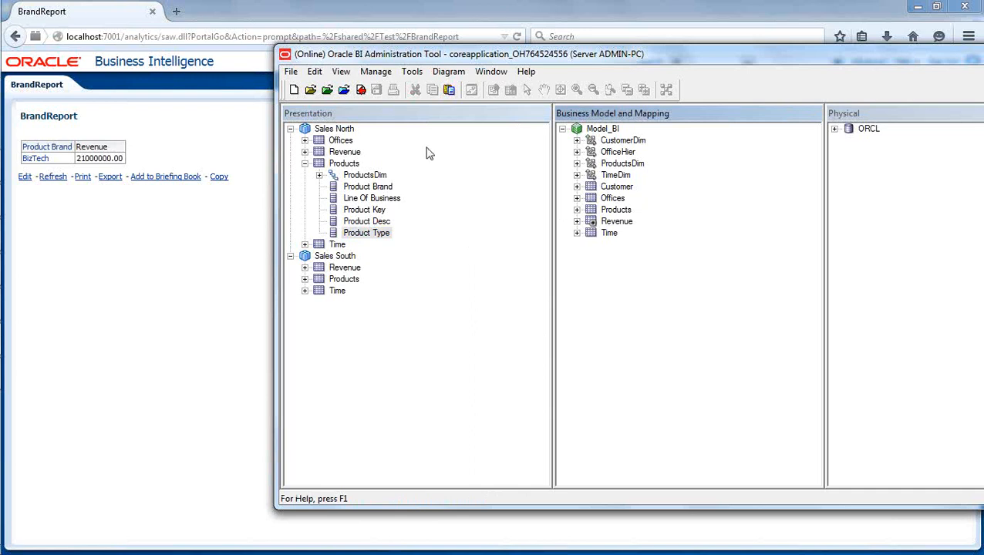
left_click(380, 71)
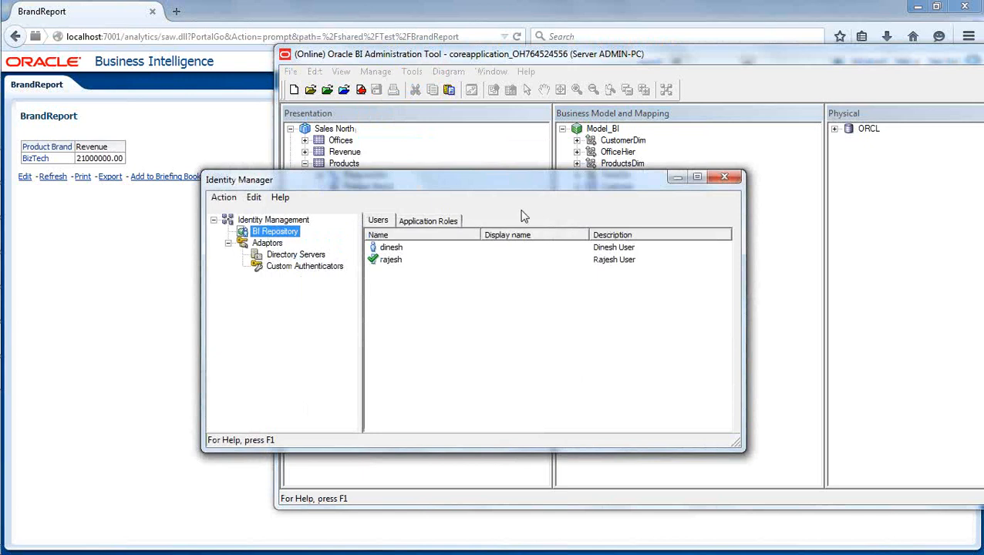
Check in the repository changes after the global consistency check, then return to the BrandReport page.
left_click(724, 177)
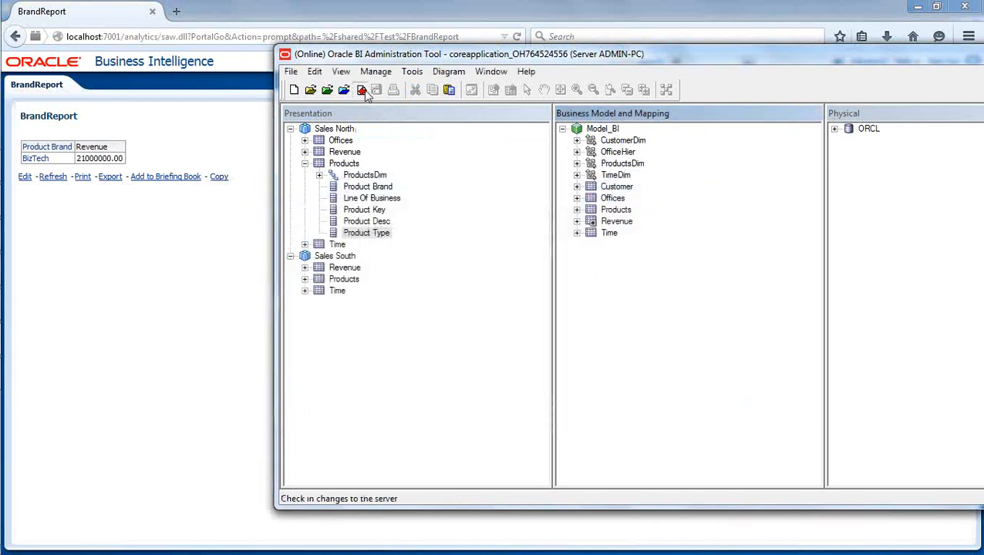
left_click(361, 89)
left_click(631, 315)
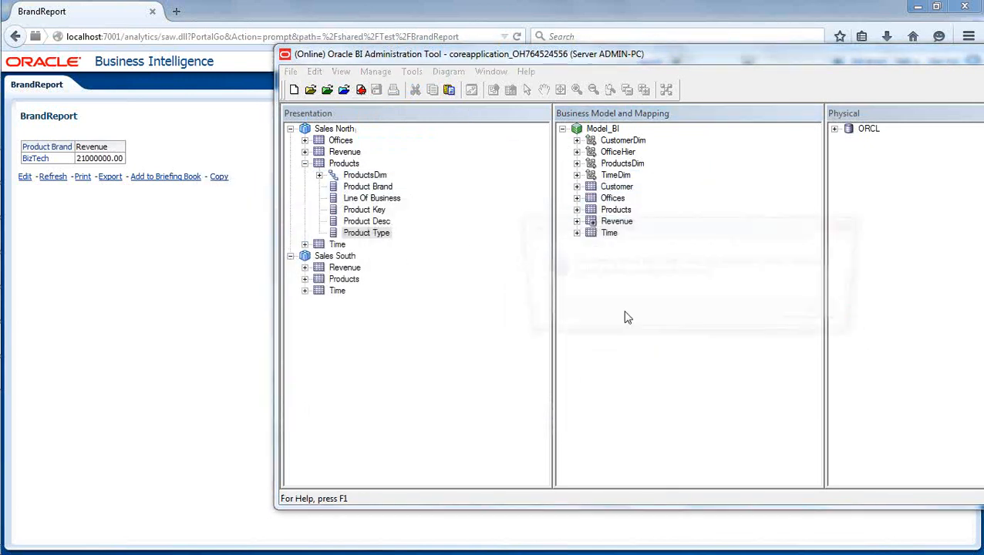
left_click(813, 315)
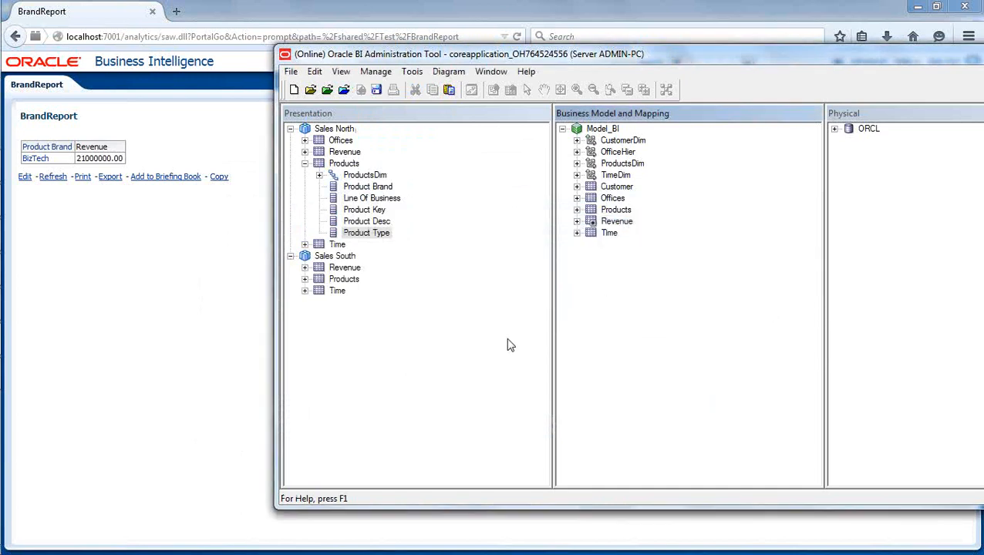
left_click(185, 339)
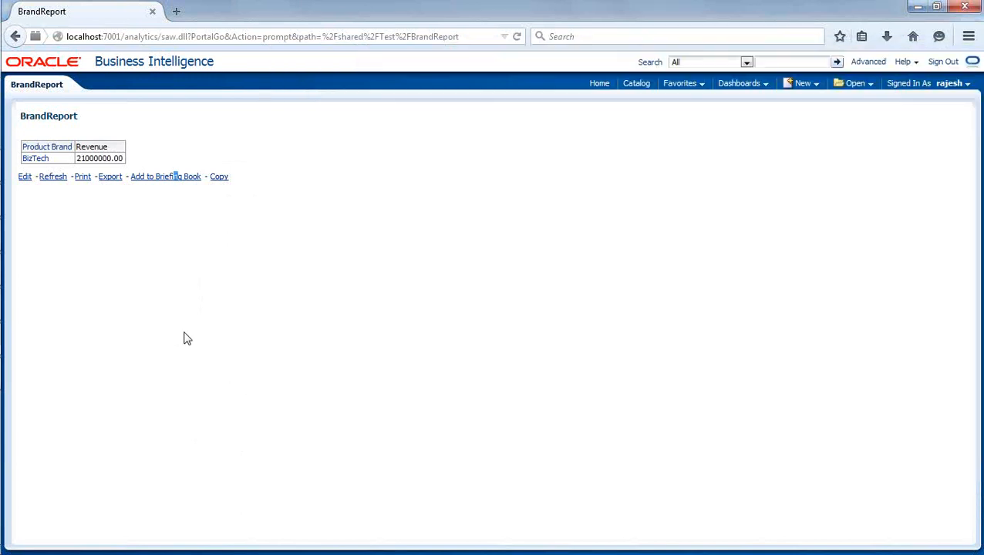
Load Enterprise Manager at localhost:7001/em in a new browser tab, then bring Paint forward.
left_click(176, 12)
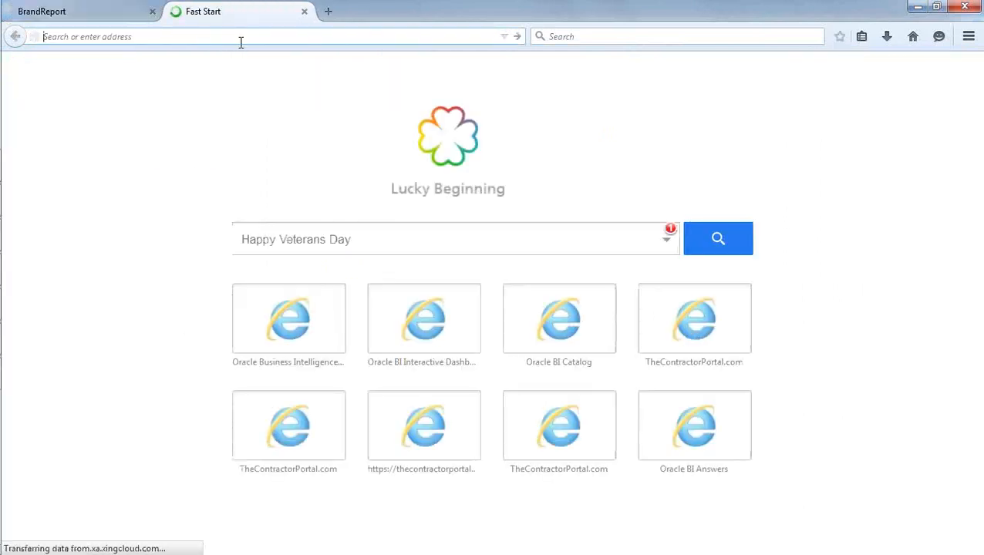
type("/con")
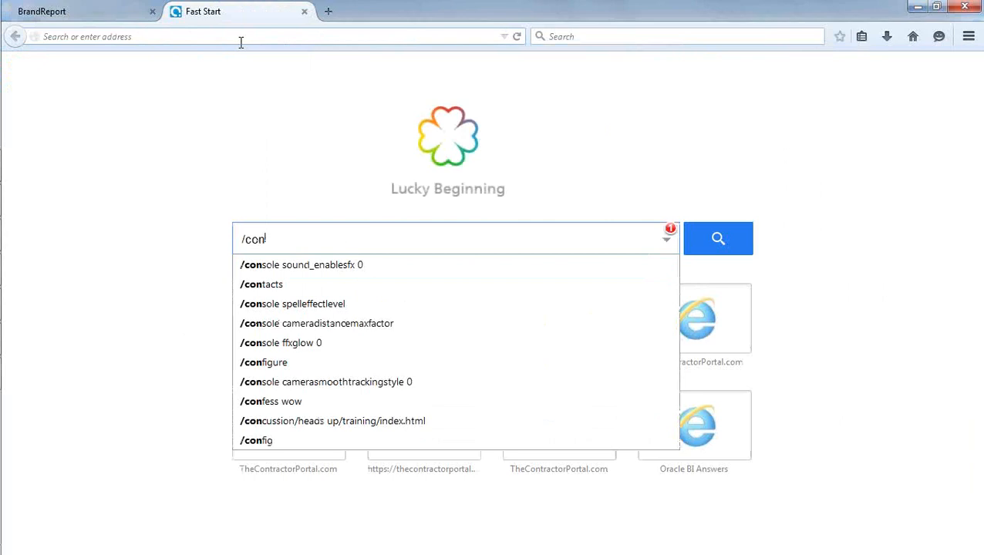
left_click(241, 43)
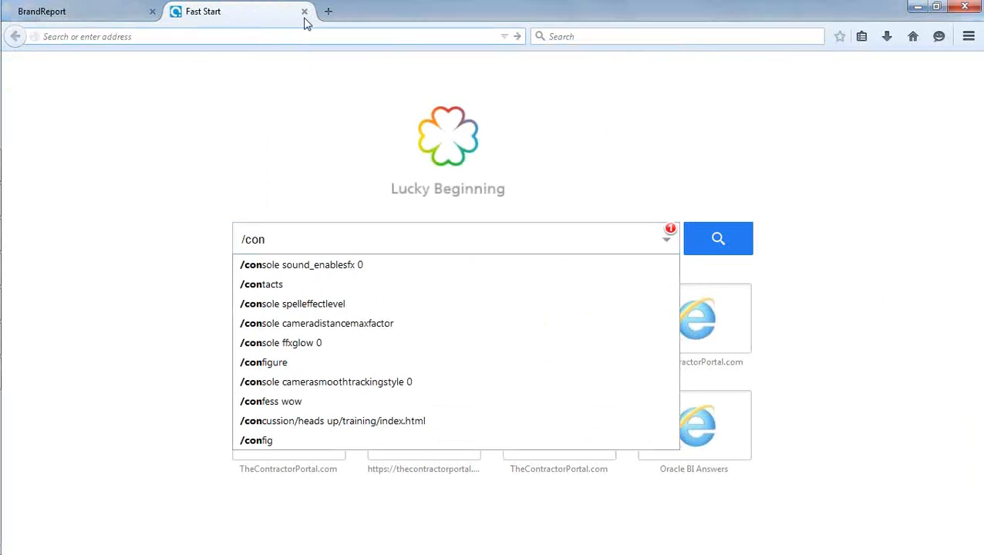
type("/em")
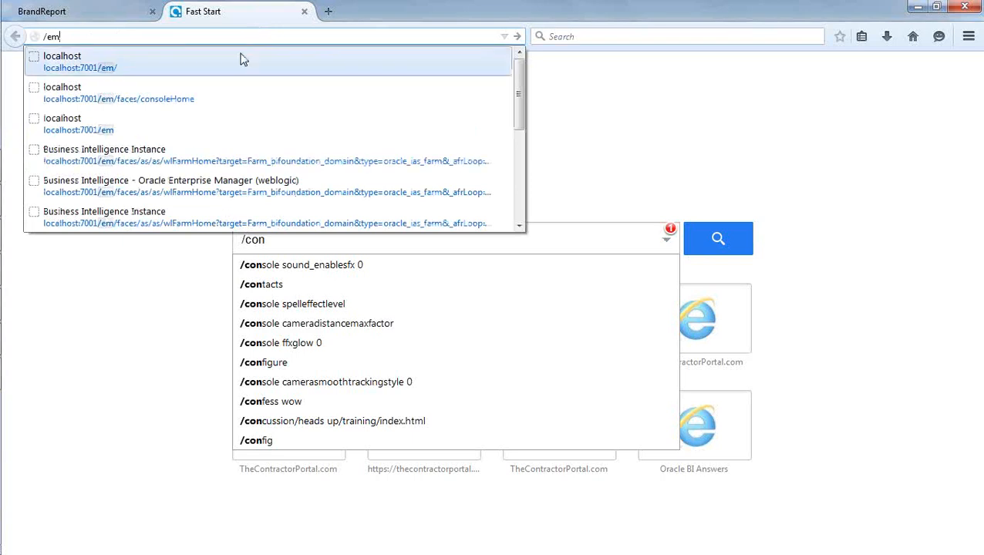
left_click(231, 60)
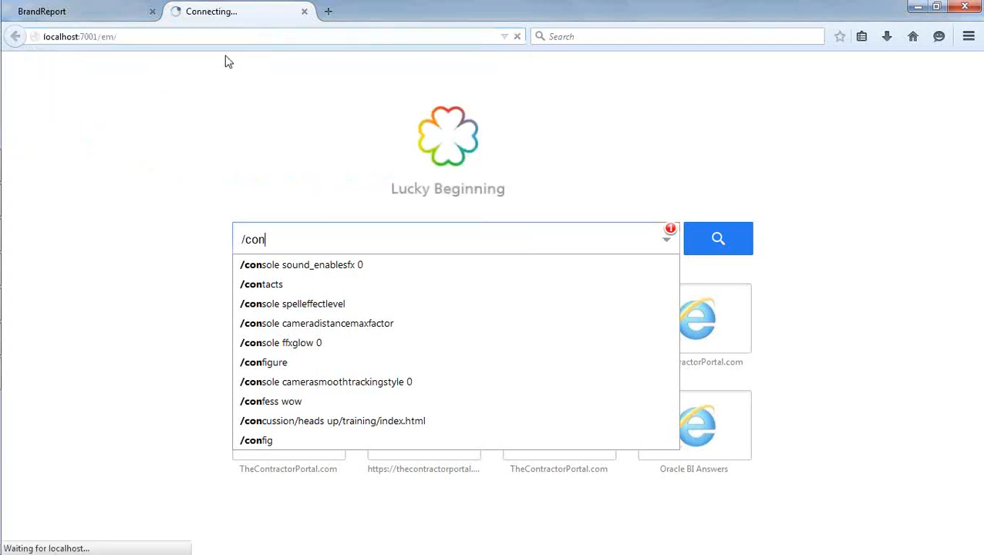
mouse_move(12, 155)
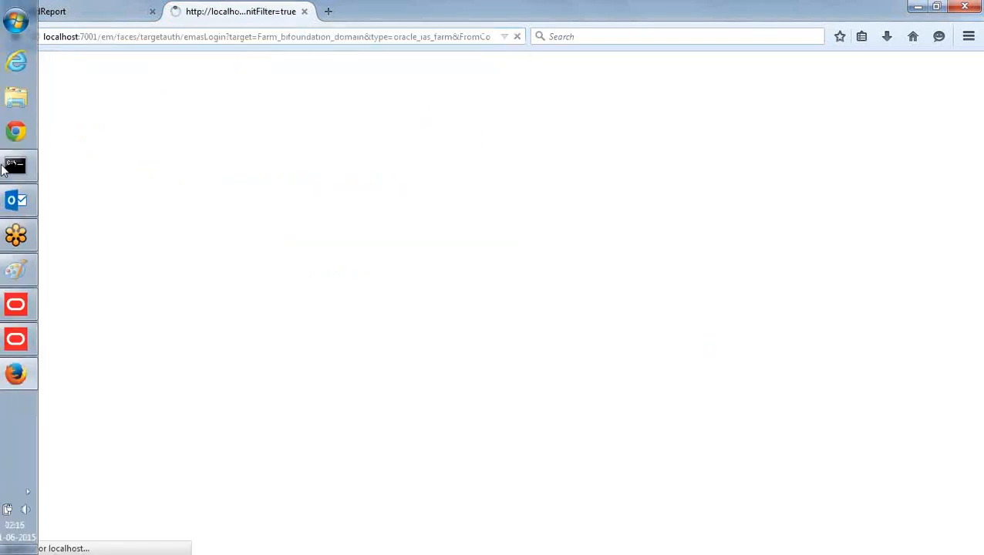
left_click(23, 272)
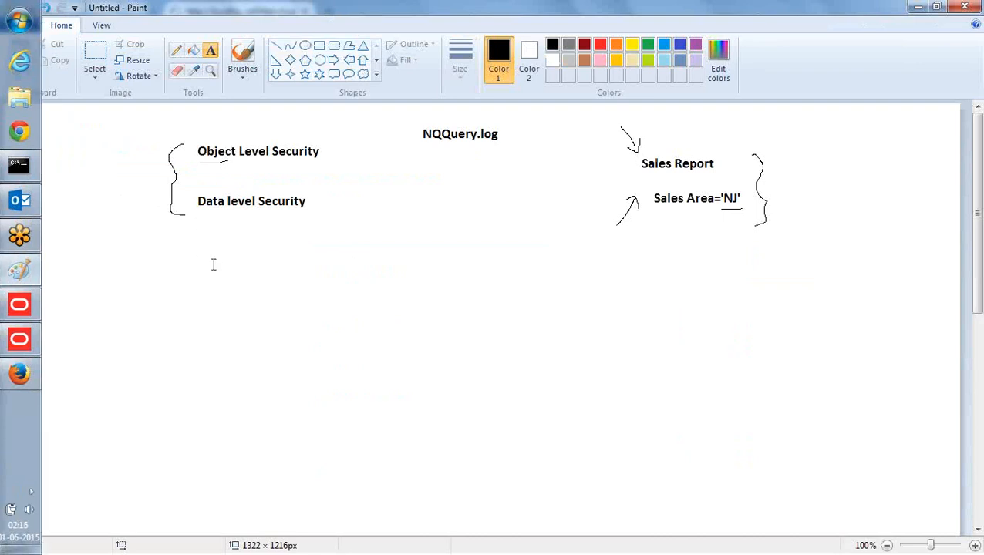
Add the labels 'users', 'Role' and 'Privileges' on stepped, indented lines below the notes.
left_click_drag(271, 284, 296, 317)
type("users")
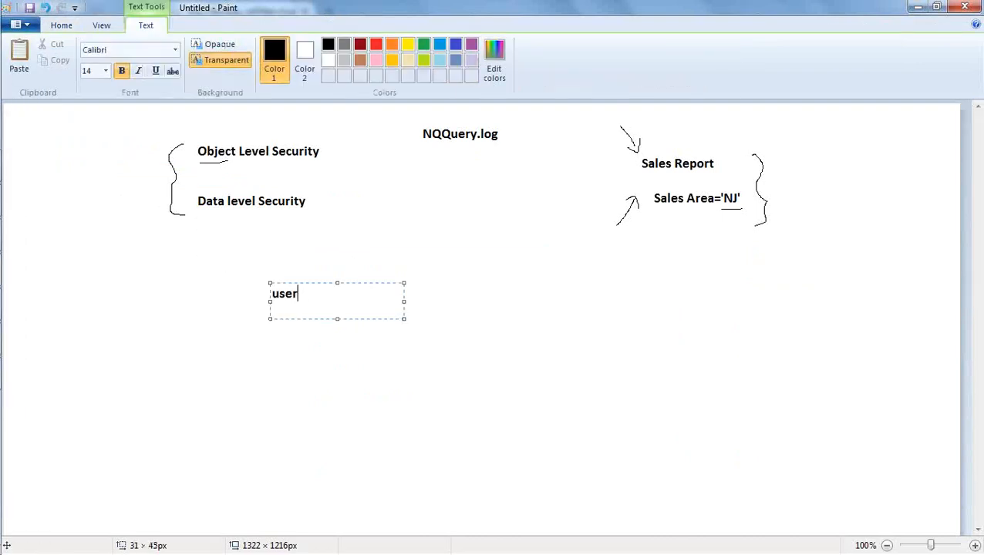
key("Return")
key("Tab")
key("Tab")
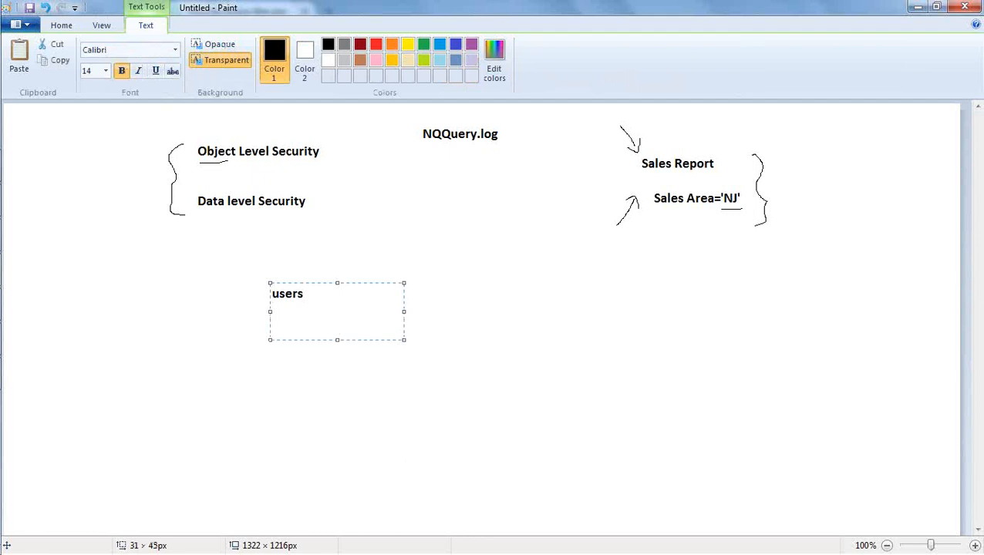
type("Role")
key("Return")
key("Tab")
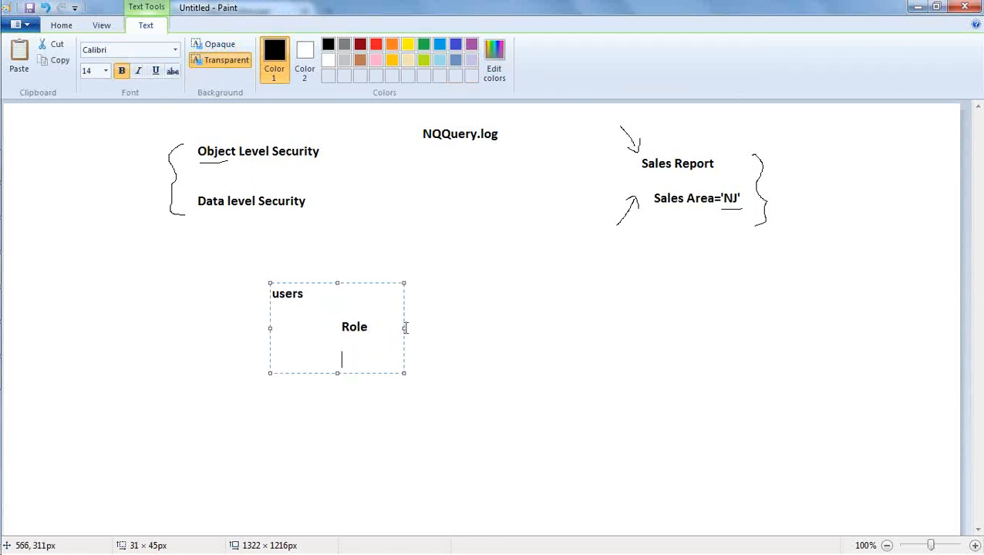
left_click_drag(405, 327, 560, 331)
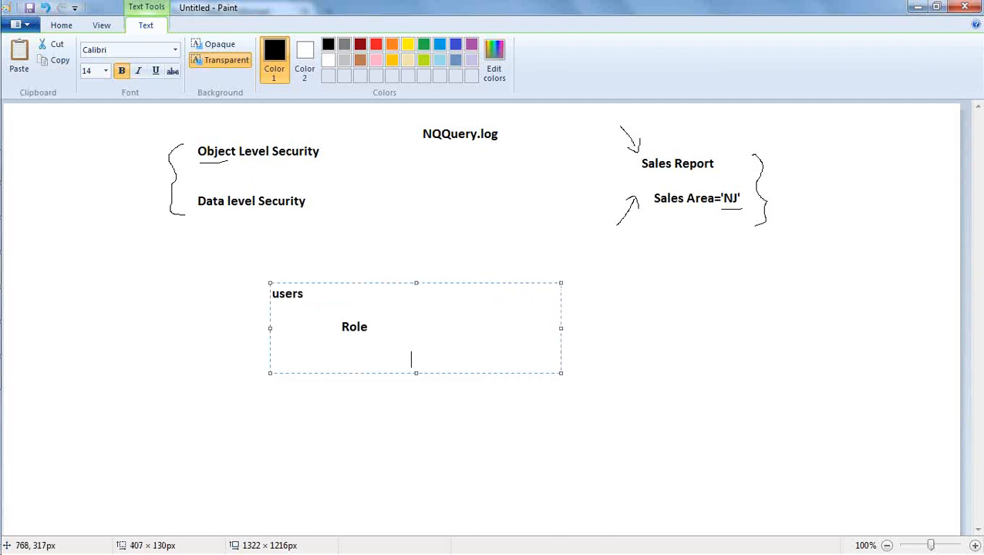
type("Privileges")
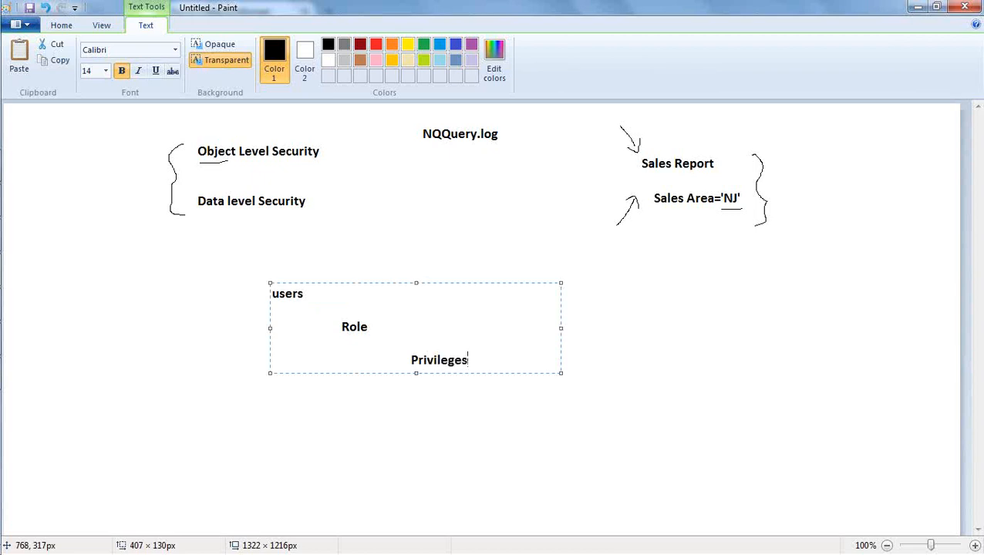
left_click(224, 349)
left_click(176, 50)
Draw an arrow from users to Role, underline 'users', and add a vertical divider beside them.
mouse_move(320, 285)
left_mouse_down()
mouse_move(349, 309)
mouse_move(412, 319)
mouse_move(426, 347)
mouse_move(435, 338)
left_mouse_up()
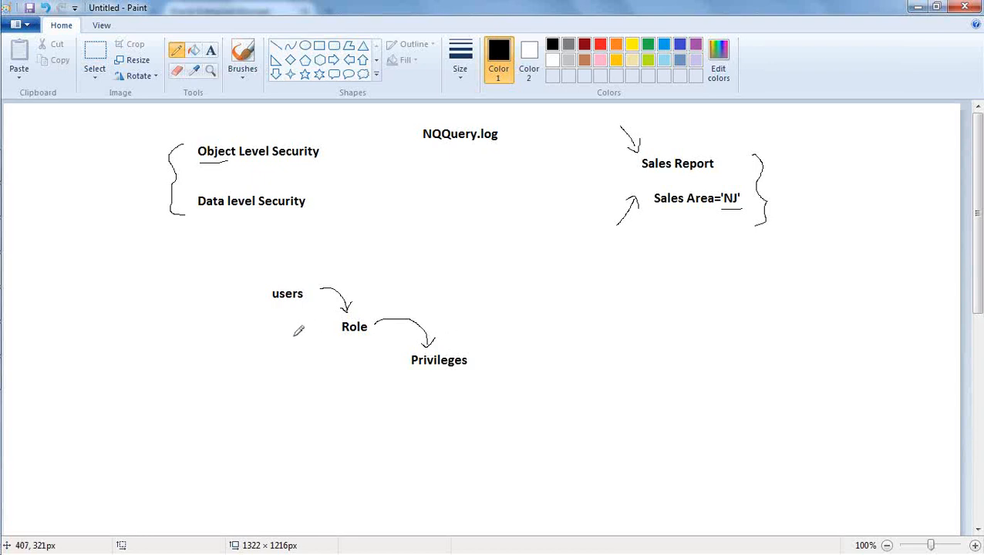
left_click_drag(266, 311, 312, 312)
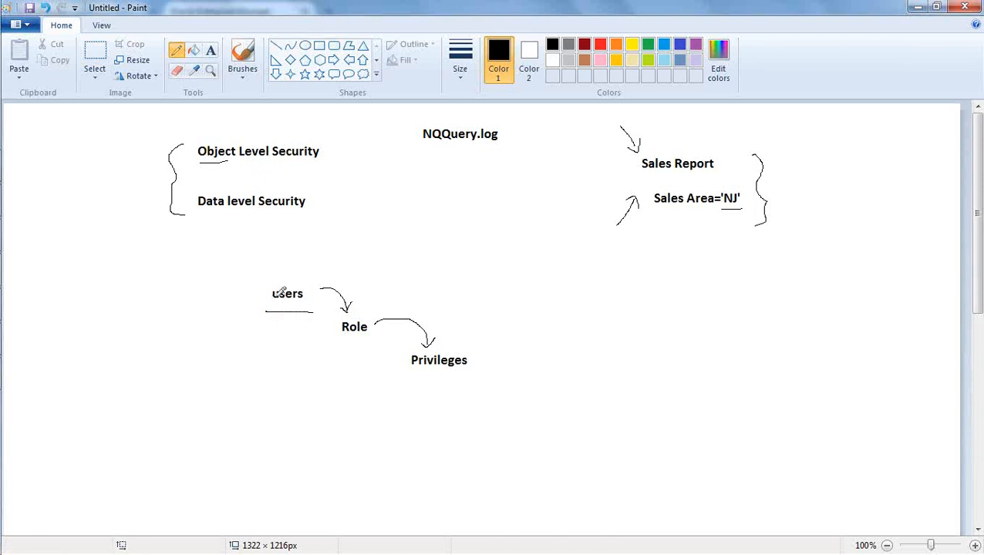
left_click_drag(316, 258, 322, 356)
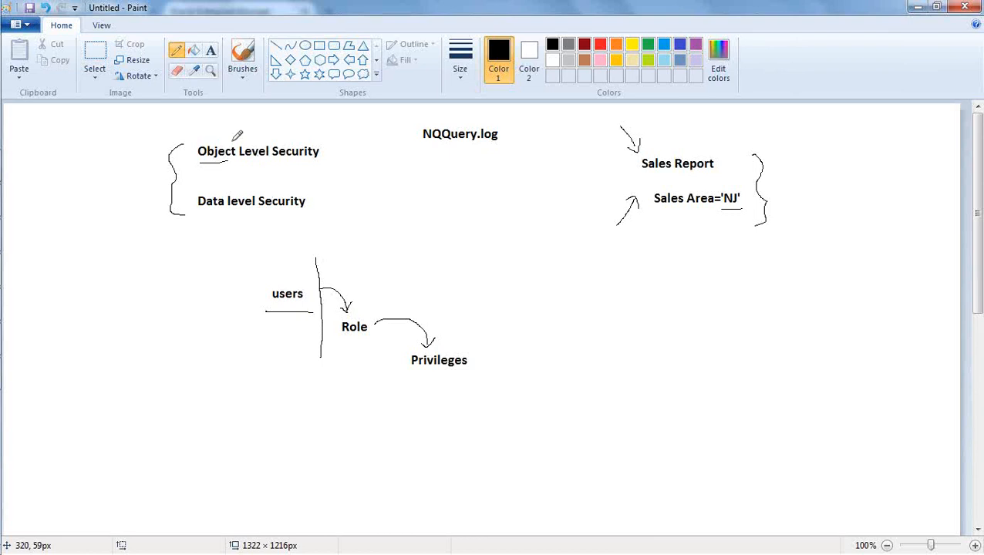
Add a two-line 'Weblogic Console' label above users.
left_click(211, 50)
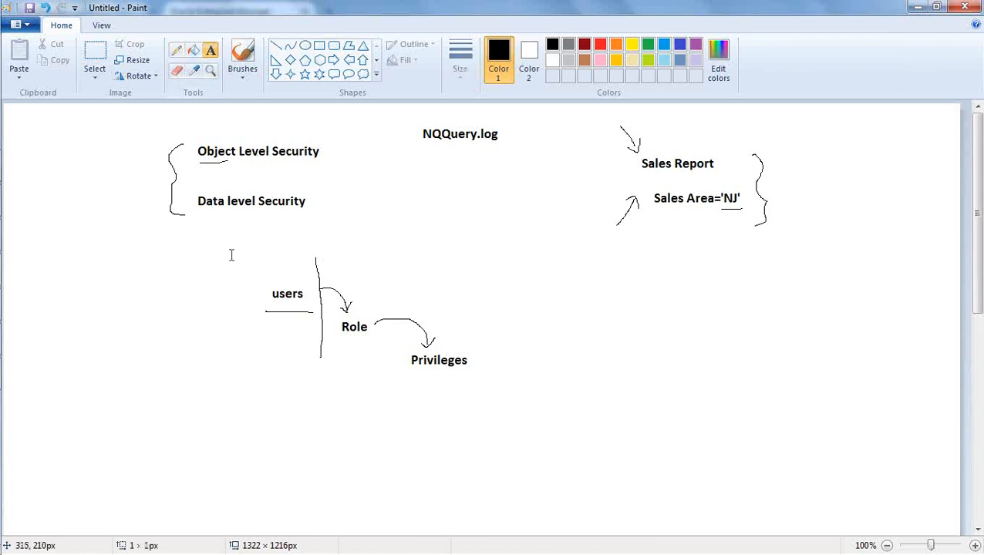
left_click(231, 256)
type("Weblogic")
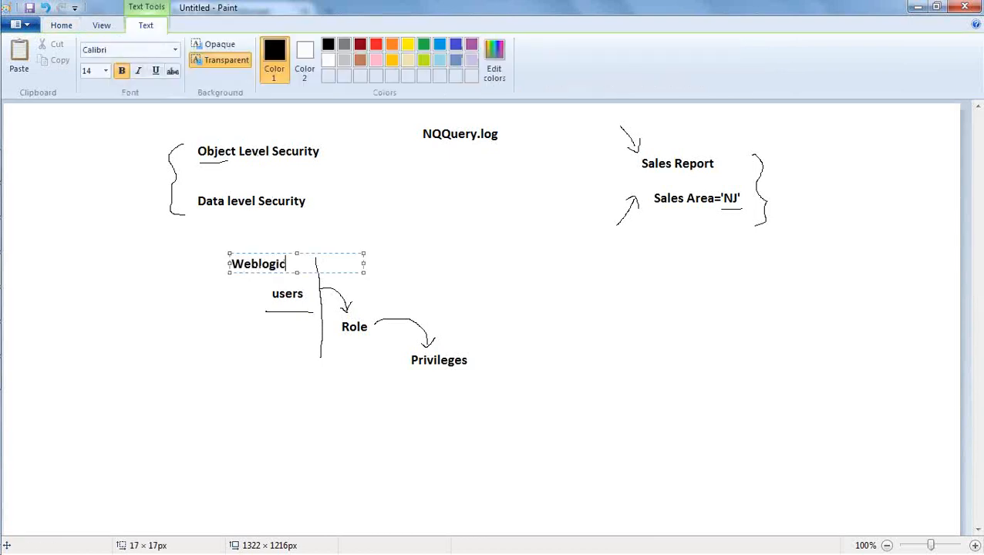
key("Return")
type("Console")
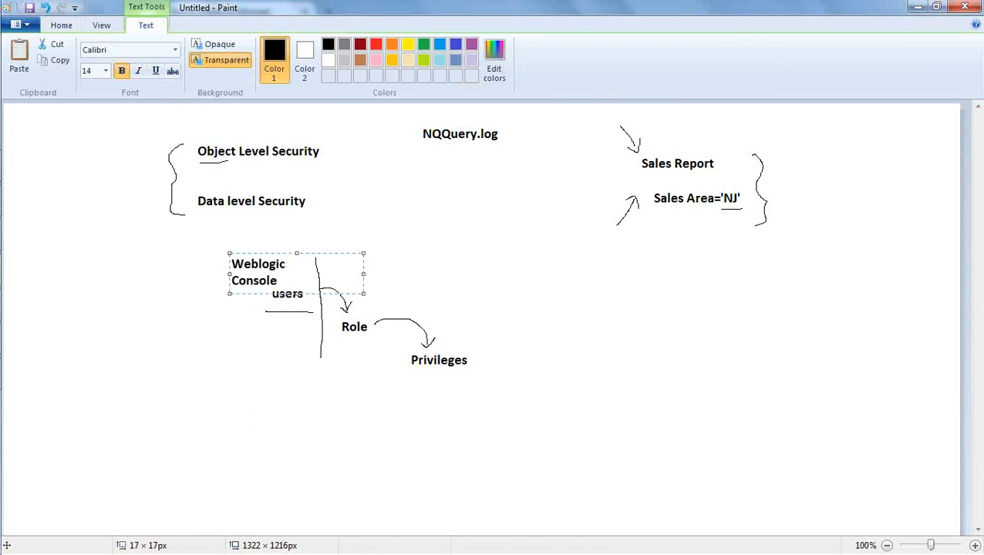
left_click_drag(262, 253, 257, 239)
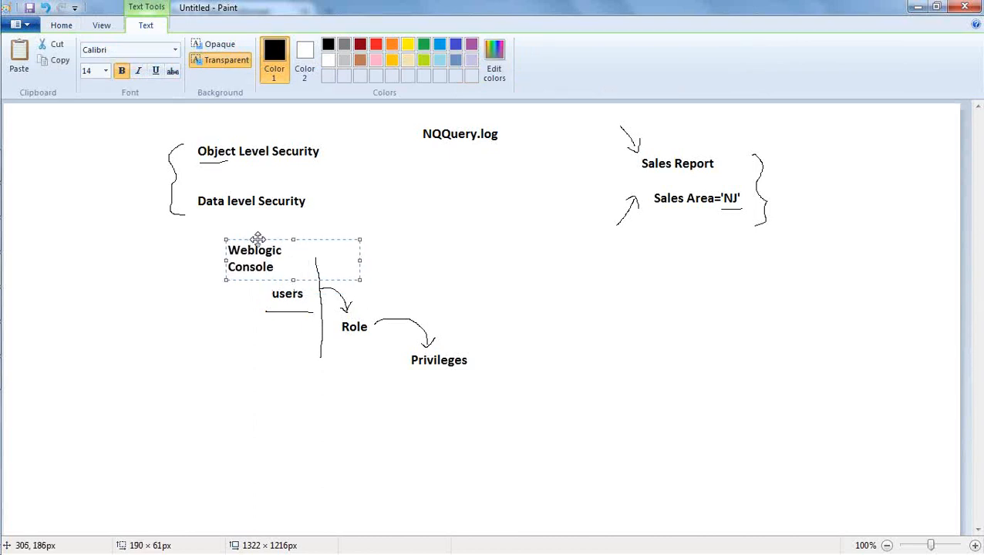
left_click(424, 284)
Add an 'Enterprise Manager' label above the Role-to-Privileges arrow.
left_click(388, 278)
type("Enterprise Mana")
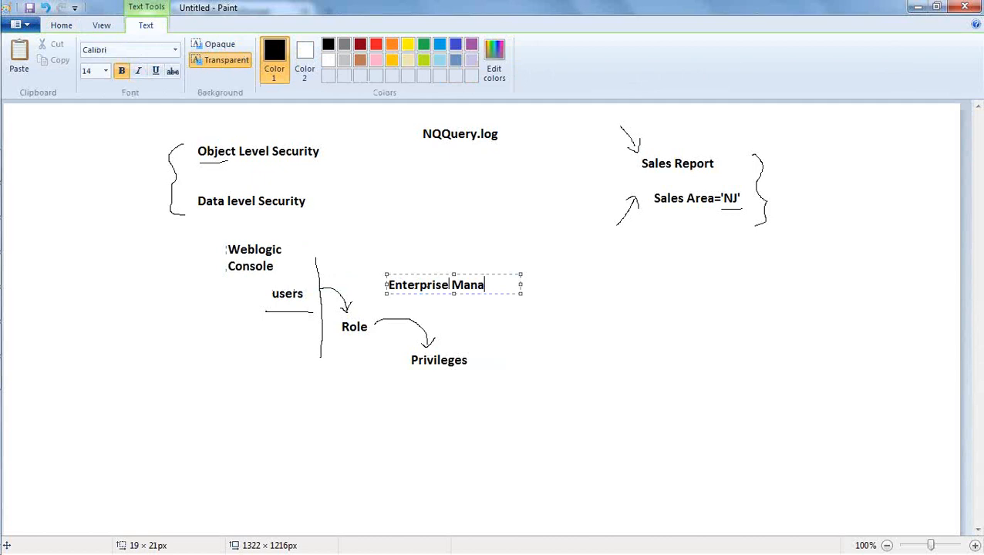
type("ger")
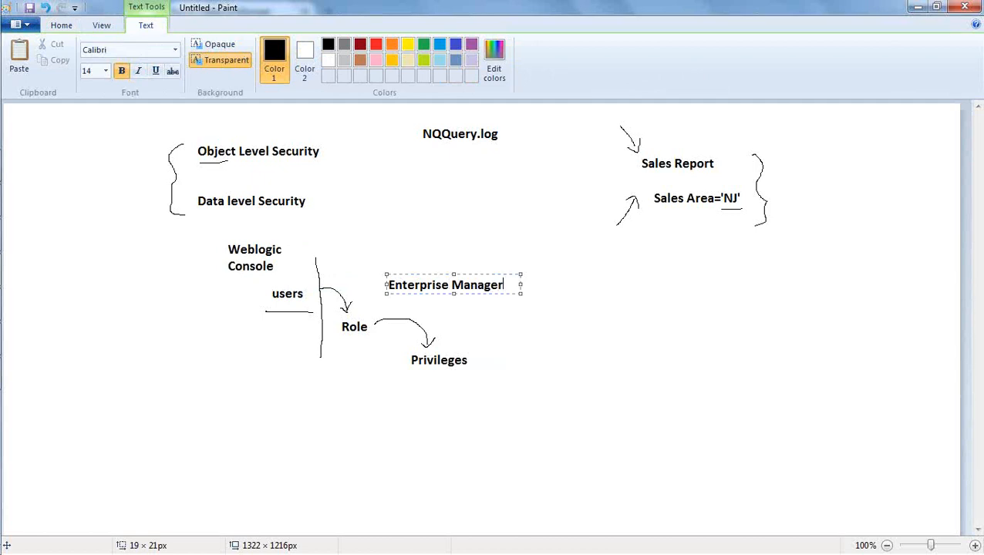
left_click(455, 334)
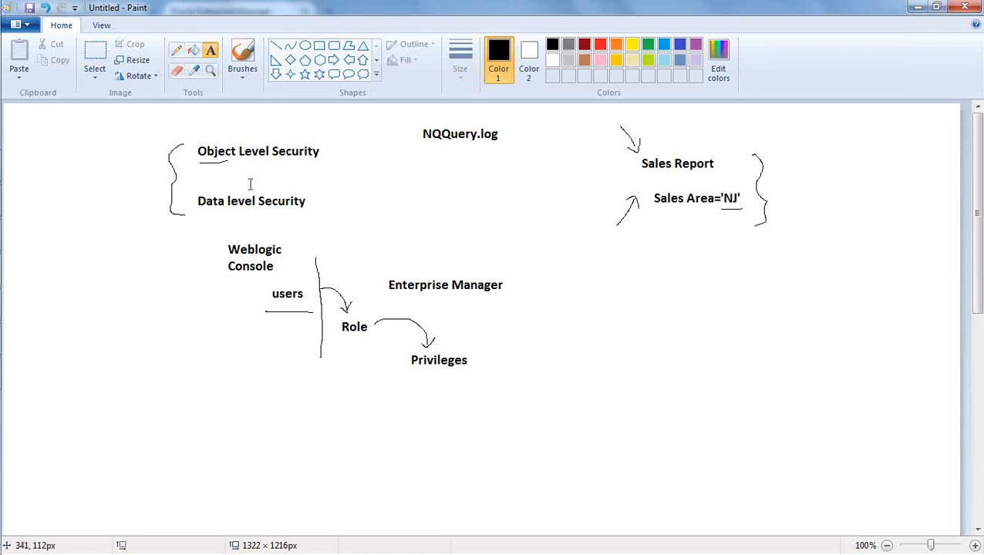
Draw freehand pencil underlines beneath 'Role' and 'Privileges' in the diagram.
left_click(175, 50)
left_click_drag(341, 333, 367, 334)
left_click_drag(409, 375, 473, 375)
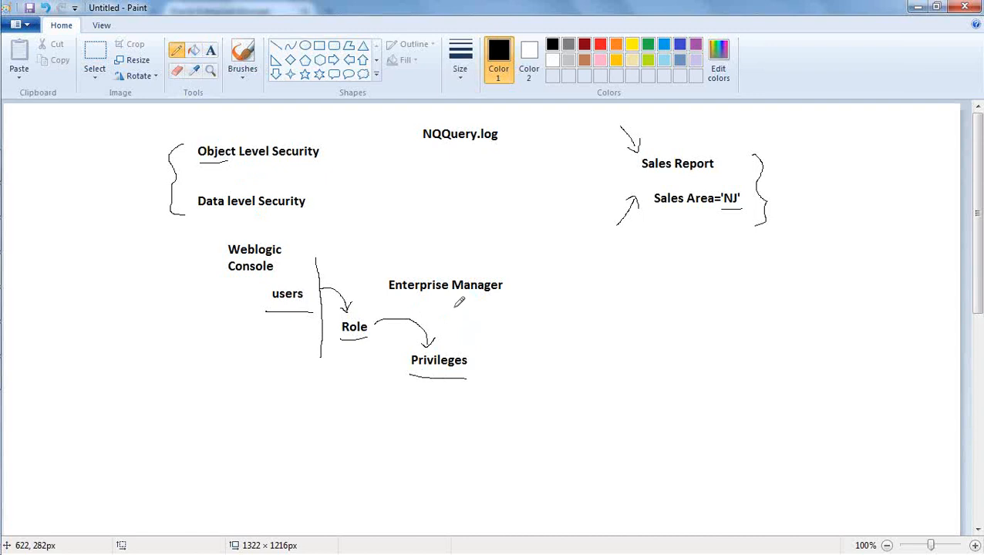
Log in to Enterprise Manager in Firefox using the saved user name from autocomplete.
mouse_move(2, 287)
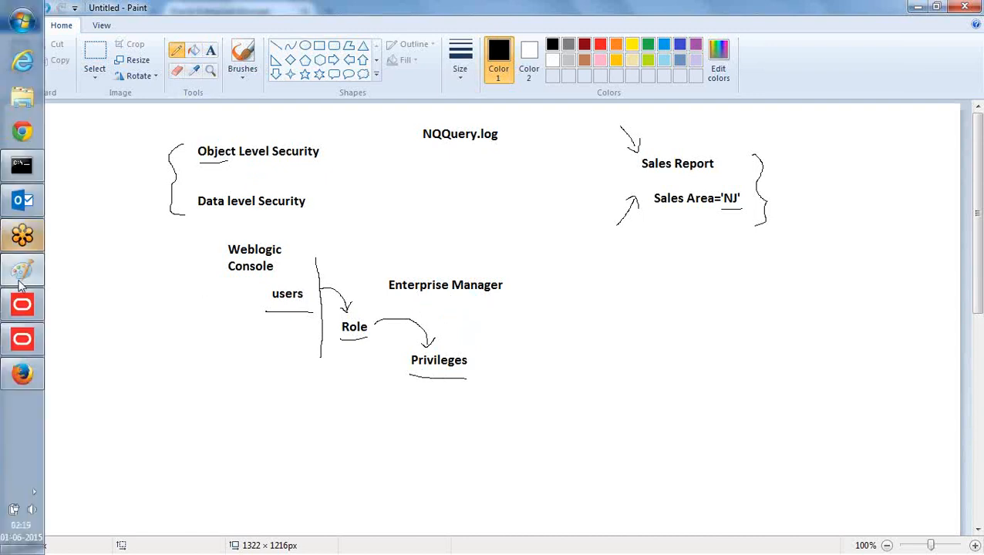
left_click(23, 376)
left_click(843, 247)
type("w")
left_click(828, 260)
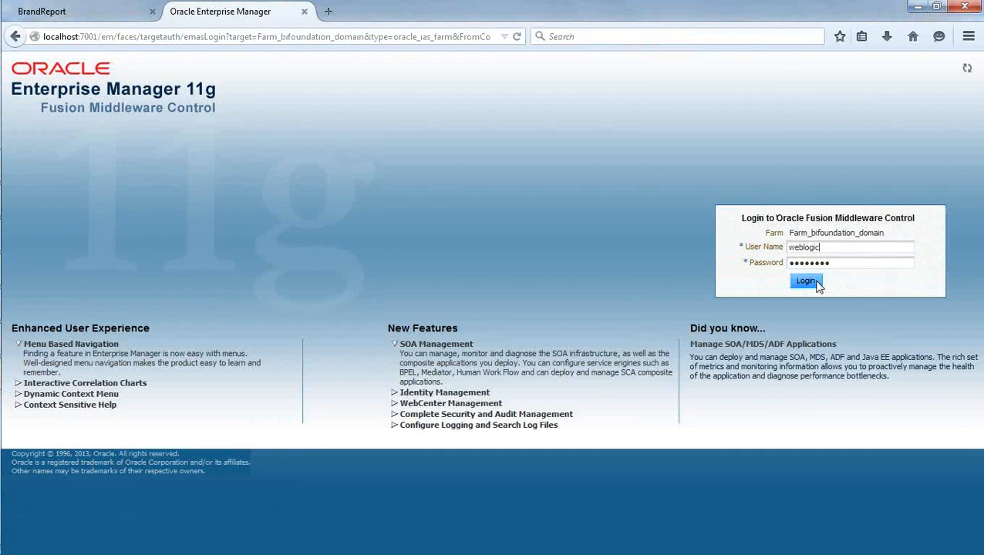
left_click(815, 282)
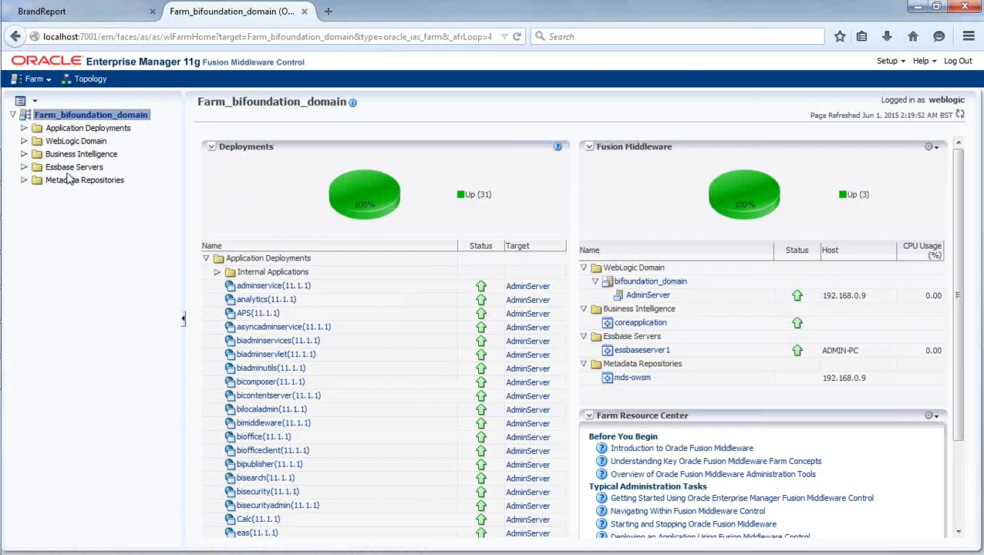
Expand the Business Intelligence folder and open the coreapplication instance page.
left_click(23, 154)
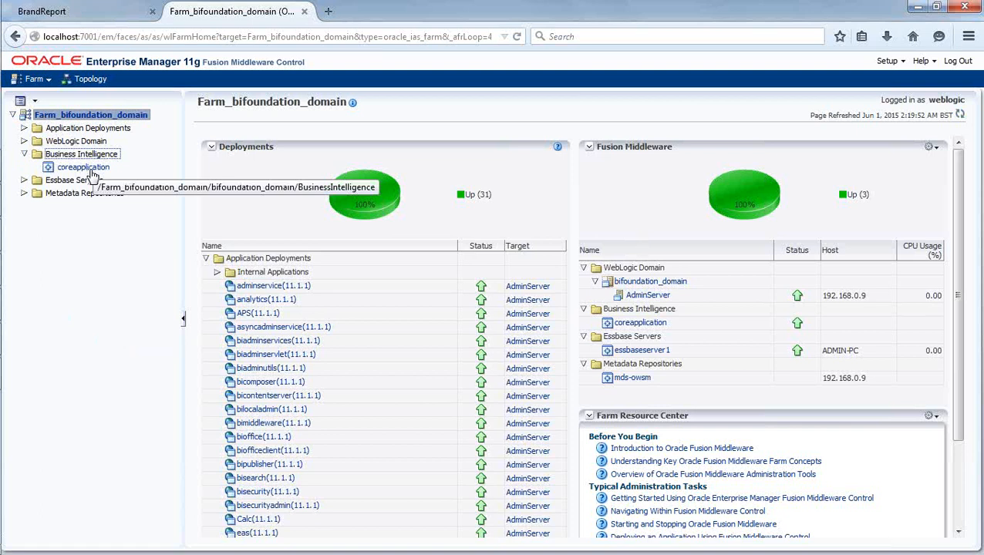
left_click(90, 171)
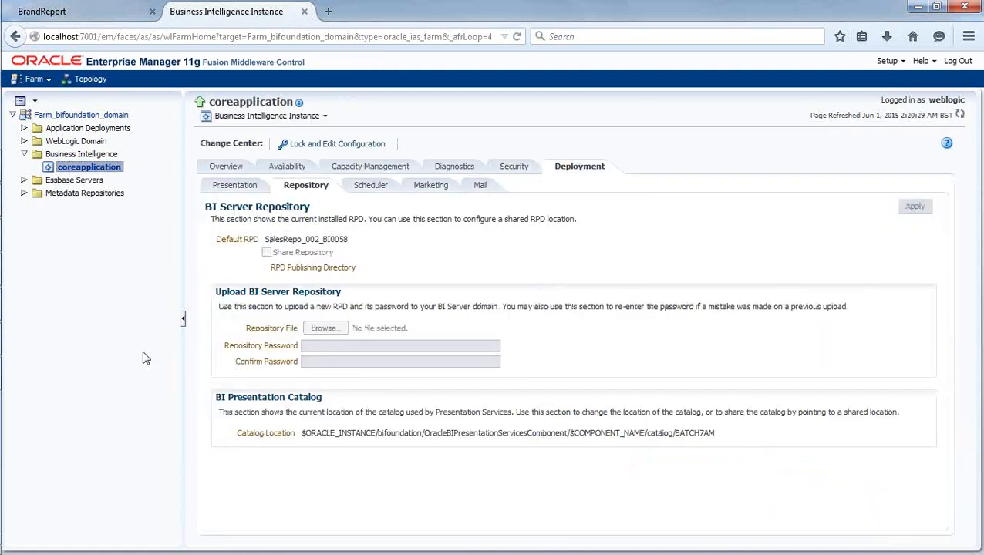
Open Security > Application Roles from the coreapplication right-click menu.
right_click(92, 169)
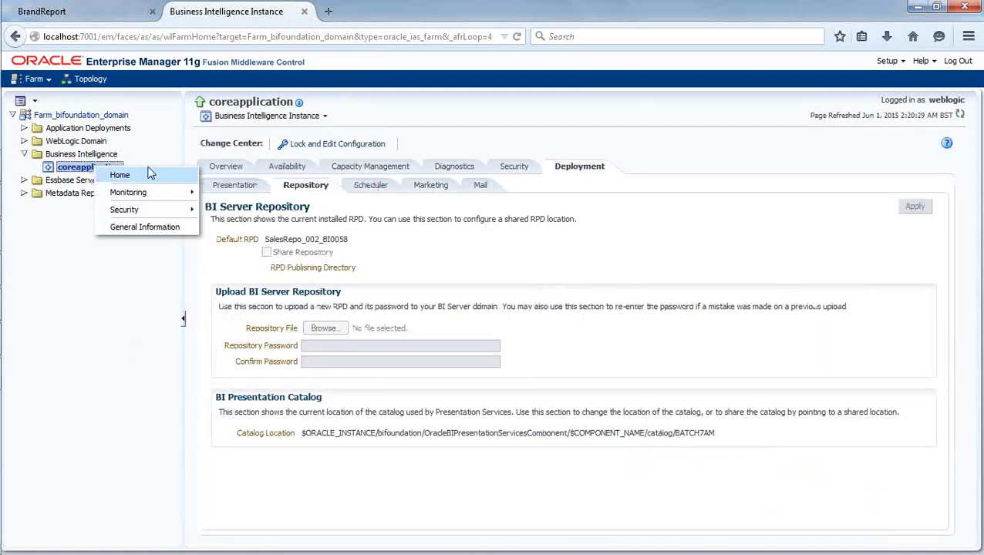
mouse_move(175, 218)
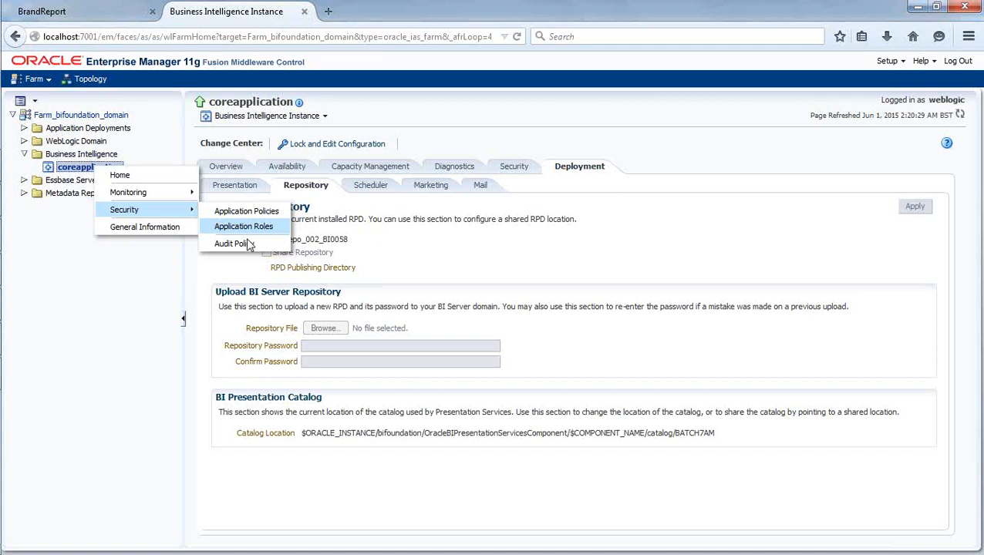
left_click(121, 330)
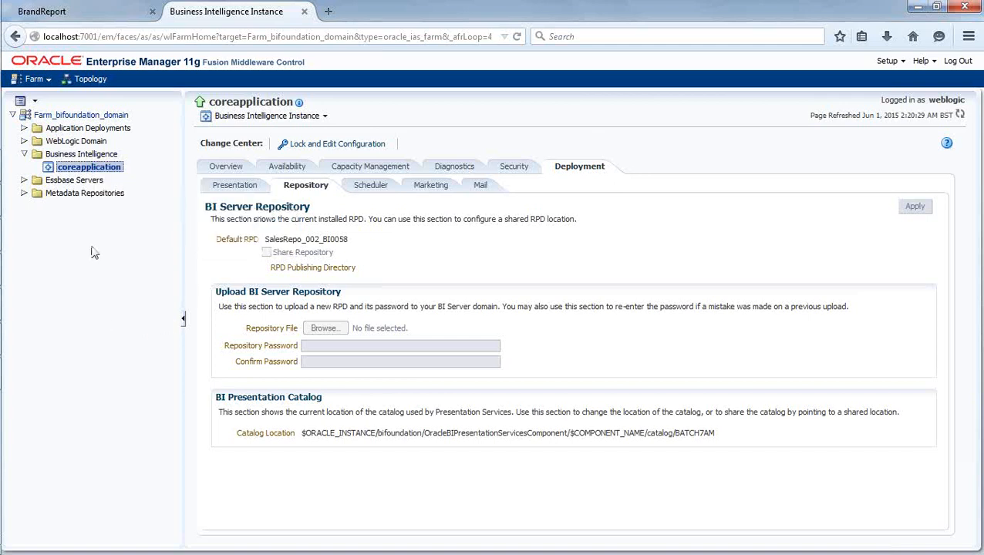
right_click(112, 170)
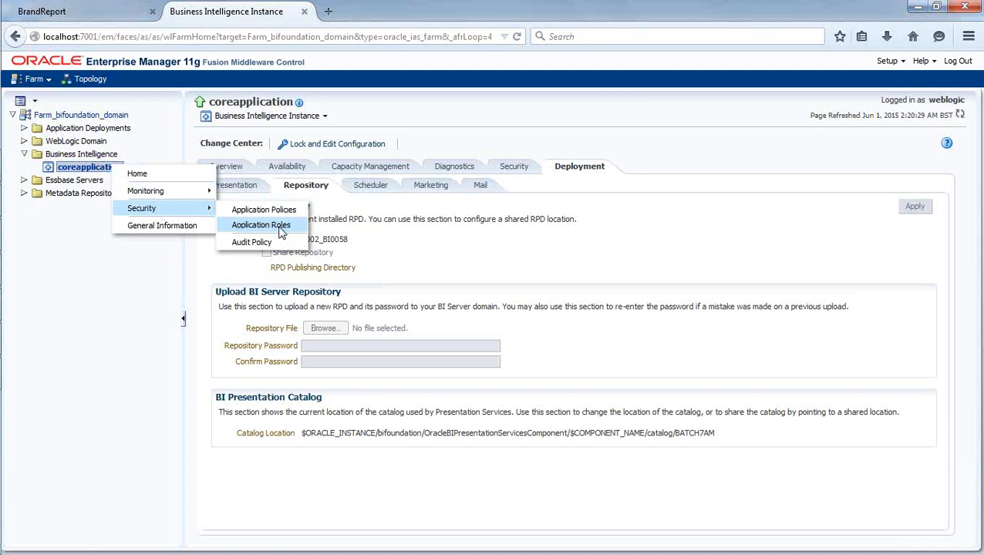
left_click(280, 231)
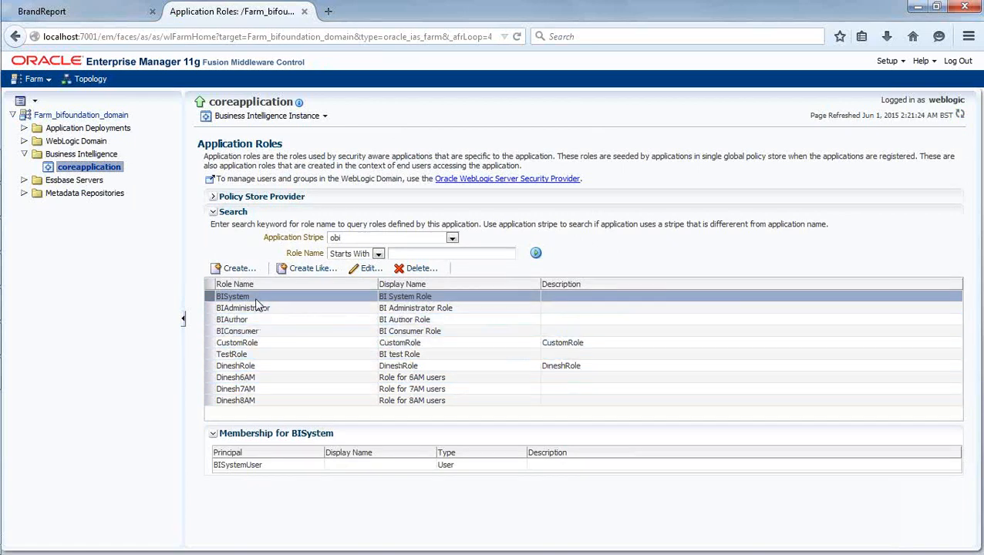
Delete the custom role below TestRole and the 6AM users role.
left_click(205, 367)
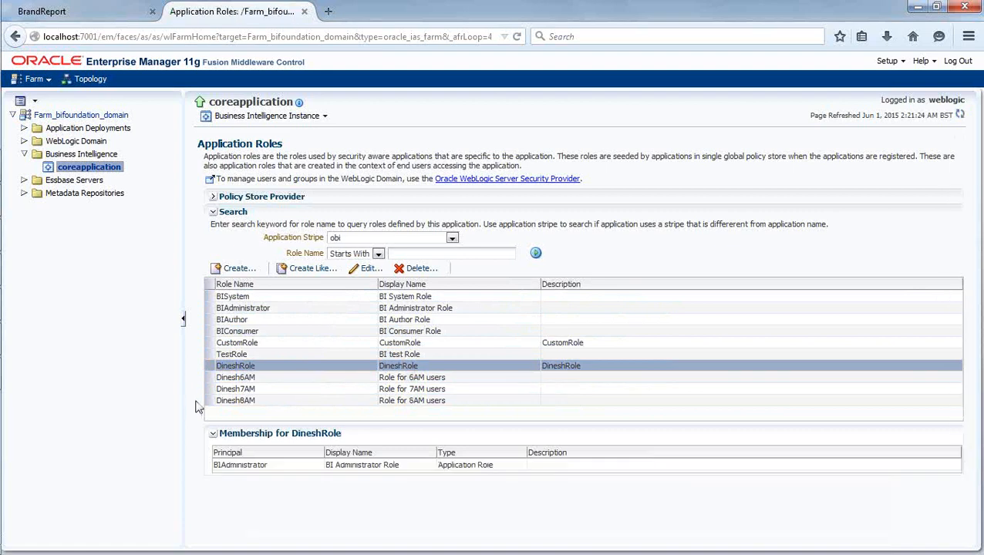
left_click(408, 269)
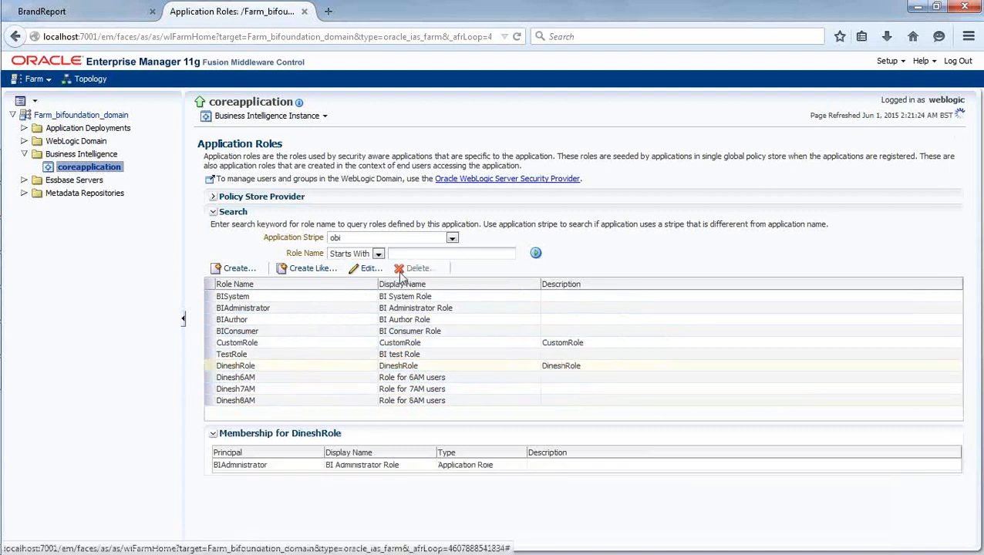
left_click(569, 334)
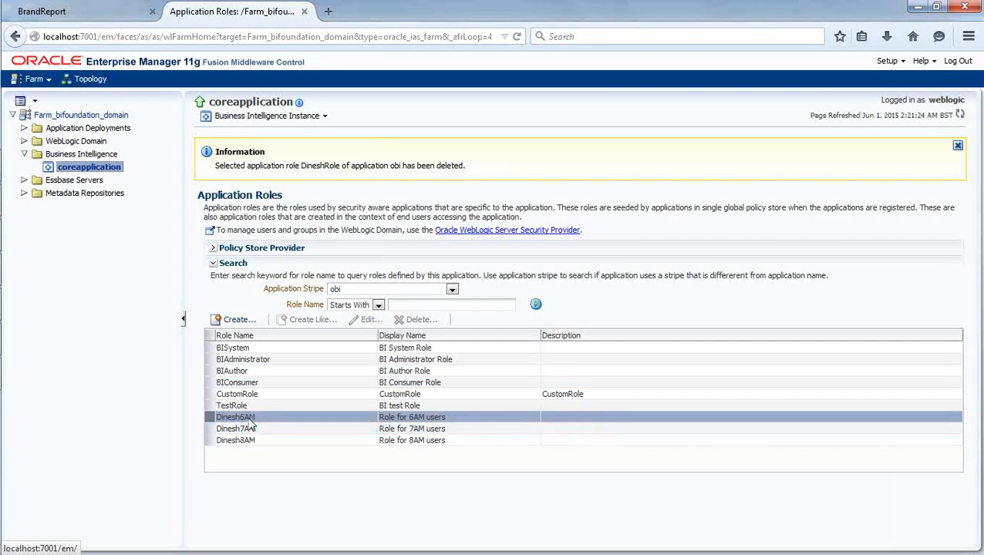
left_click(258, 428)
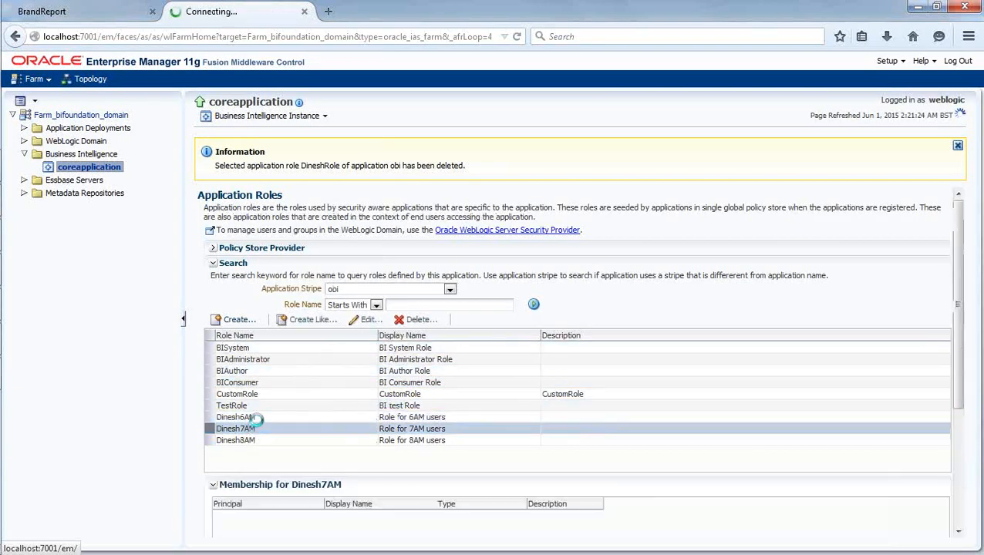
left_click(254, 417)
left_click(401, 319)
left_click(568, 334)
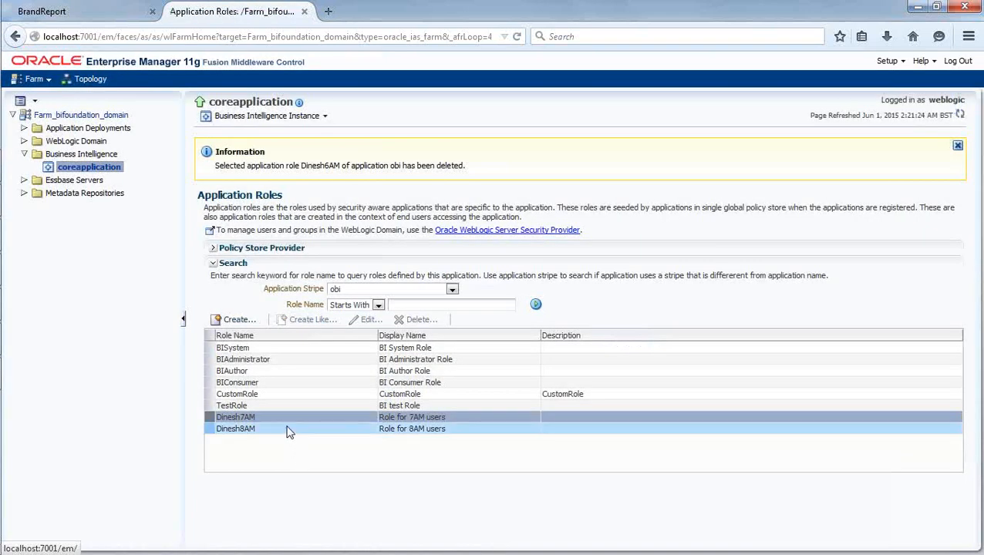
Delete the 7AM users role and TestRole.
left_click(287, 429)
left_click(288, 417)
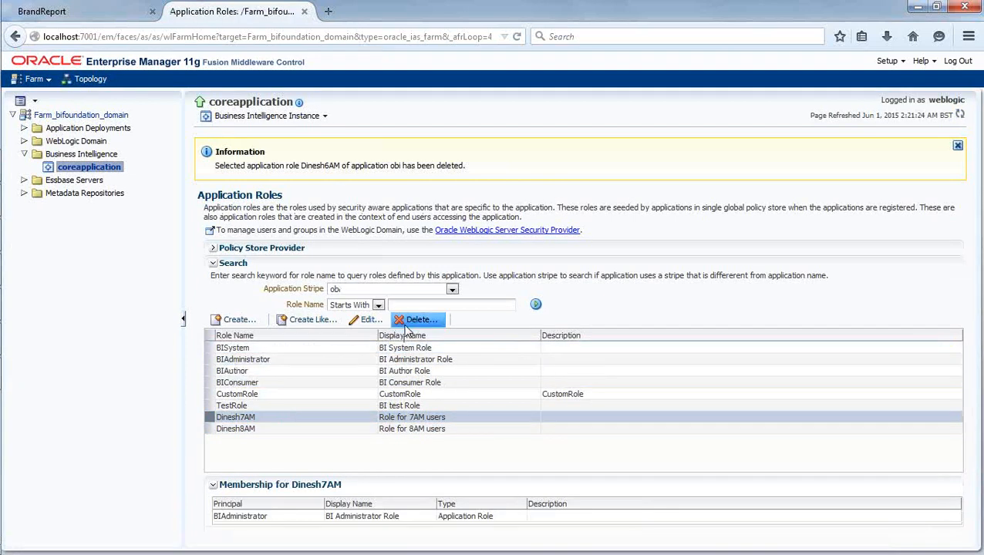
left_click(405, 324)
left_click(568, 334)
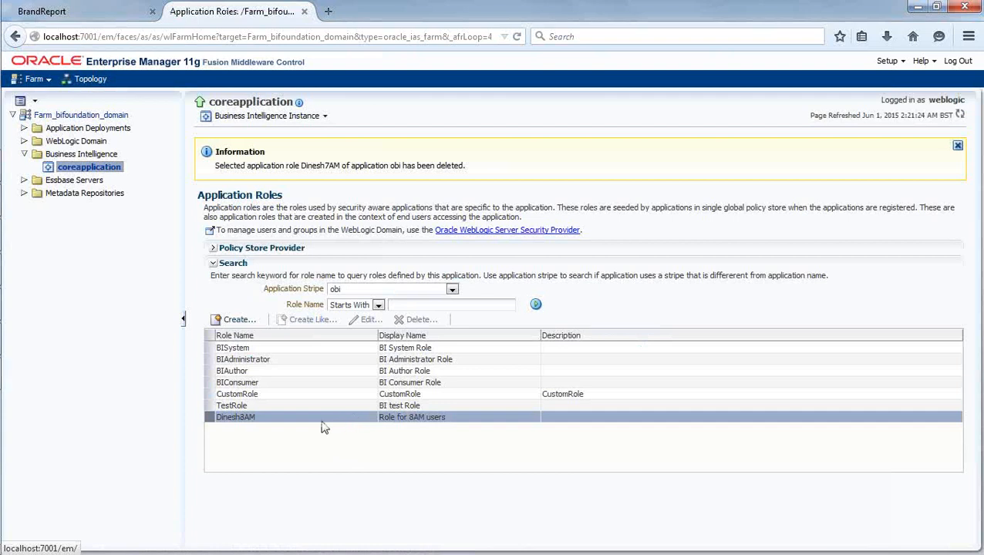
left_click(254, 405)
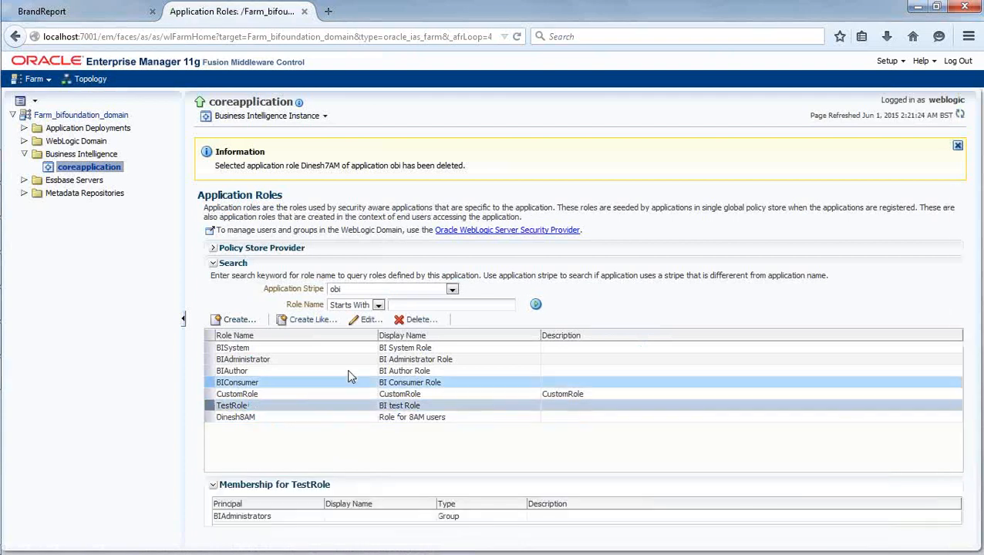
left_click(417, 319)
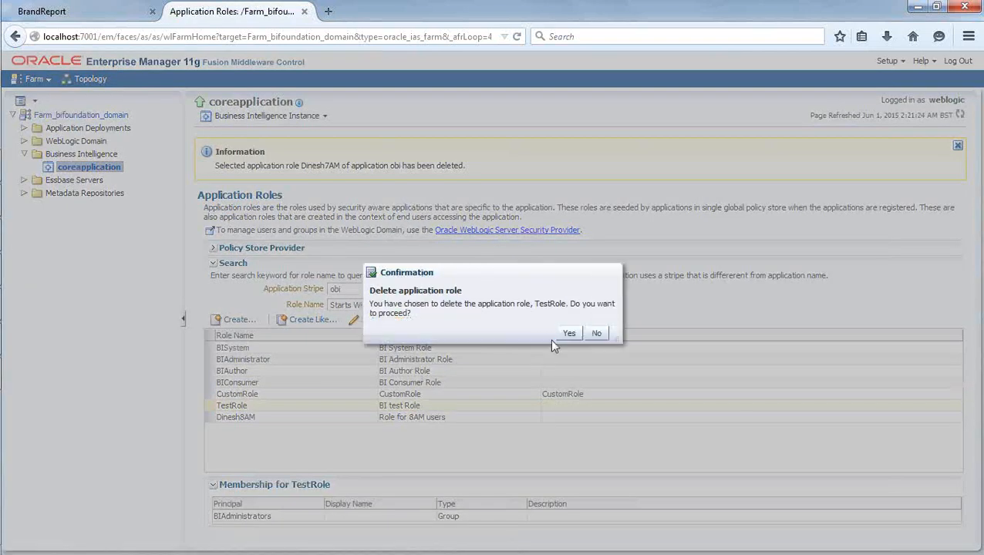
left_click(570, 333)
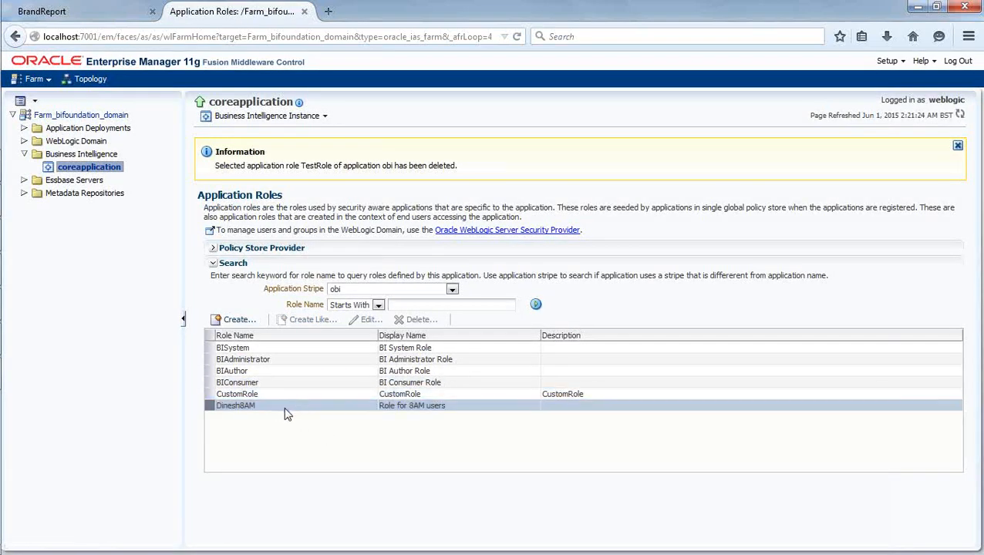
Delete the 8AM users role, leaving only the built-in roles and CustomRole.
left_click(269, 404)
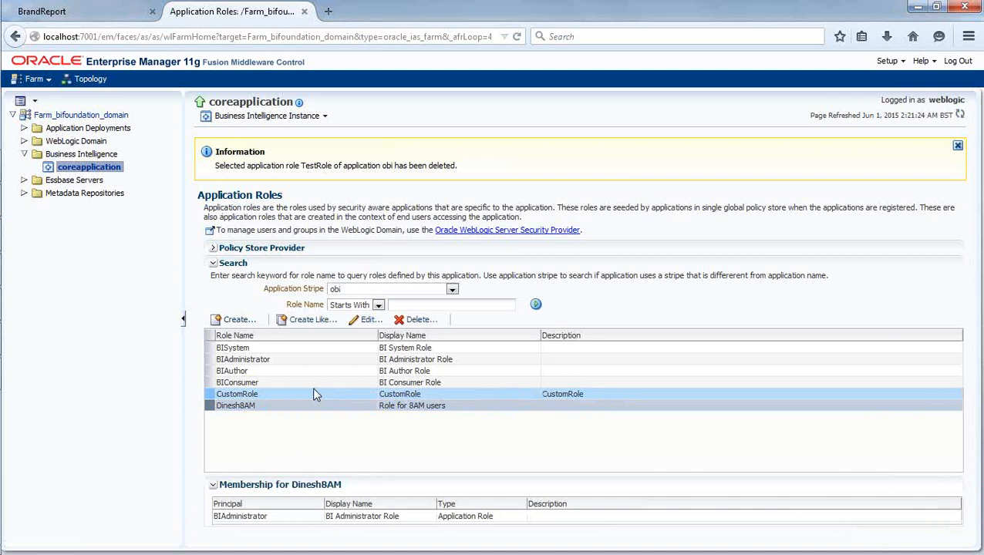
left_click(420, 320)
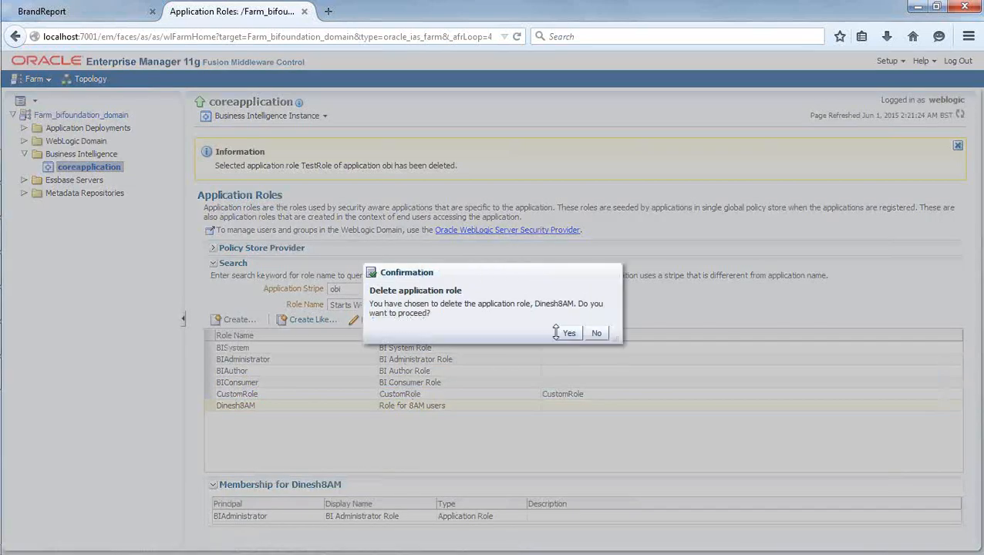
left_click(571, 333)
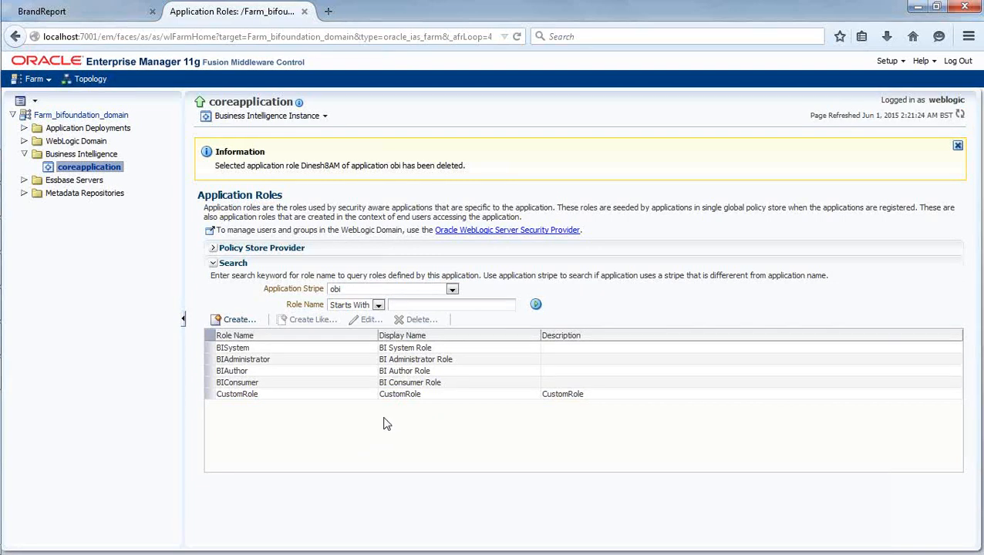
left_click(281, 358)
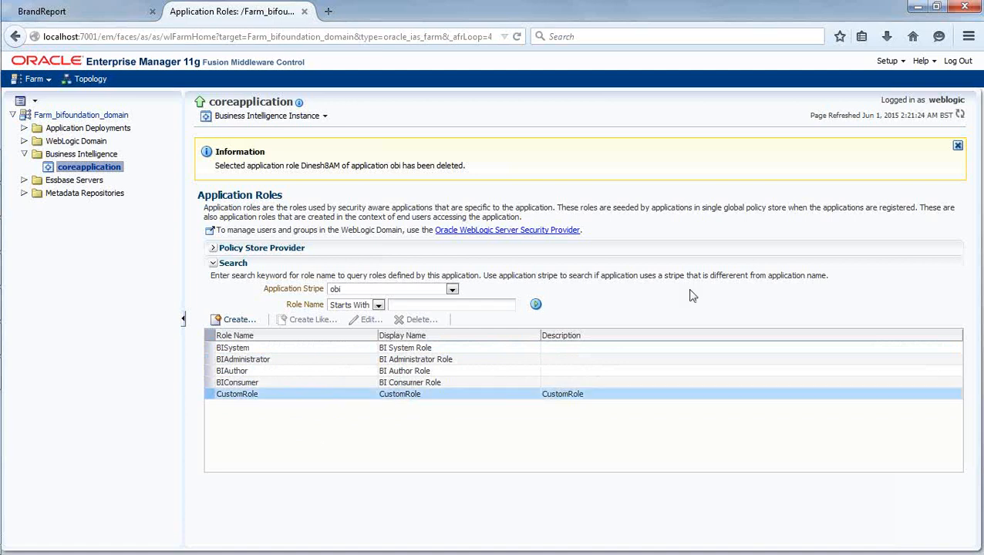
Dismiss the Information banner confirming the role deletion.
left_click(958, 146)
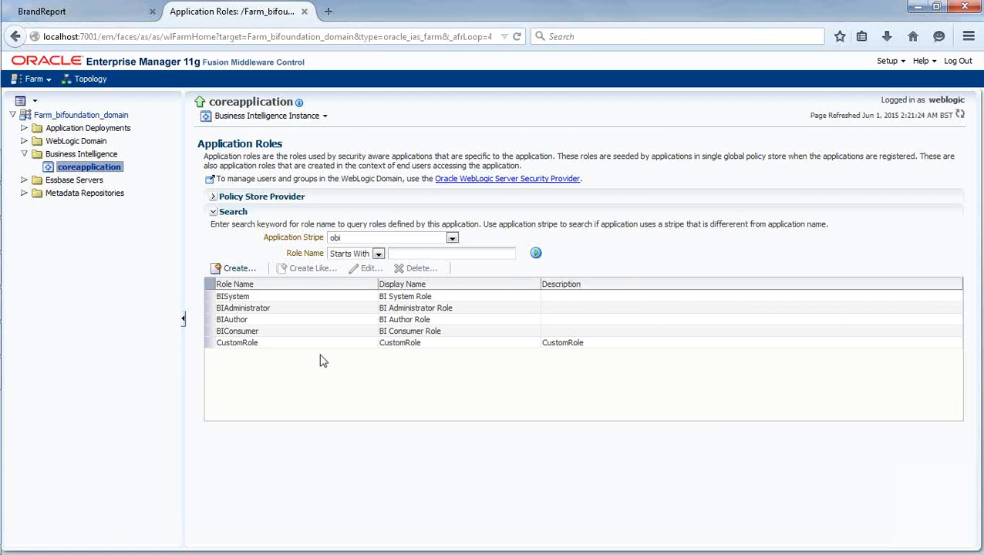
Review memberships of BIAdministrator, BIAuthor, BIConsumer and BISystem, ending on BIAdministrator.
left_click(263, 310)
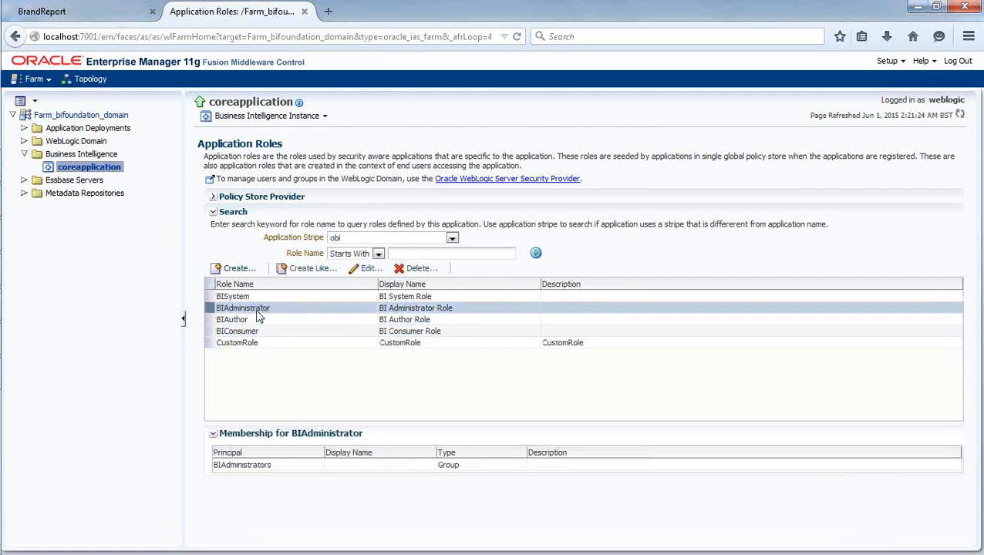
left_click(275, 319)
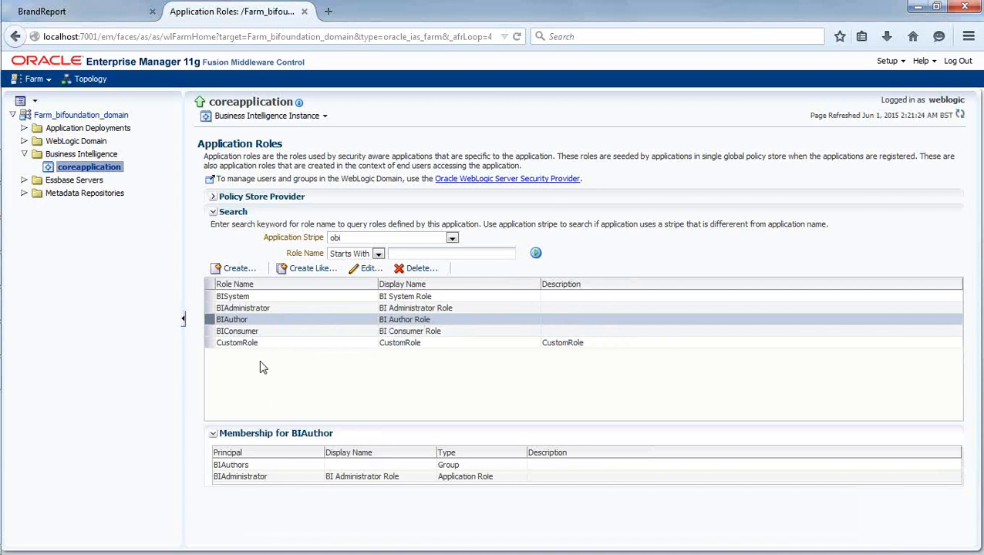
left_click(263, 332)
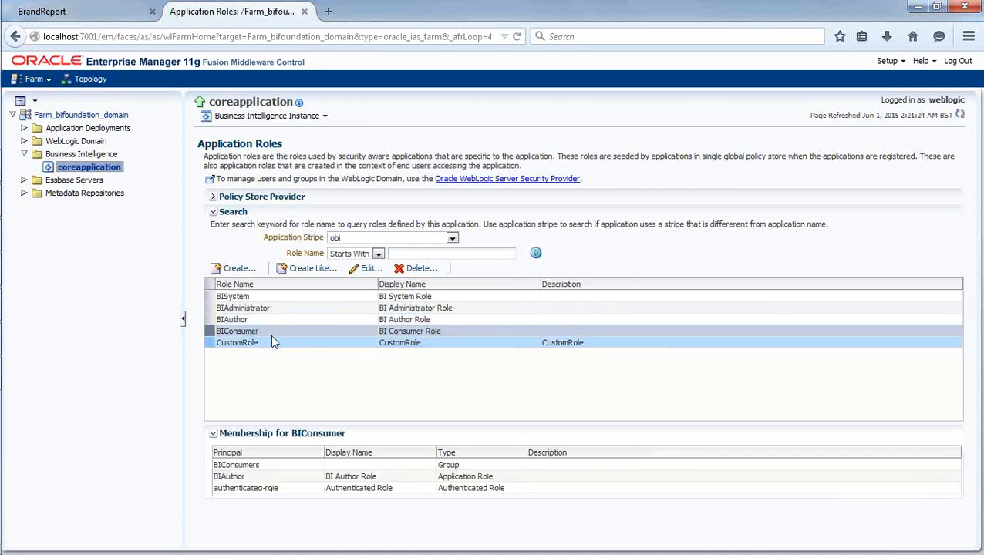
left_click(259, 296)
left_click(259, 308)
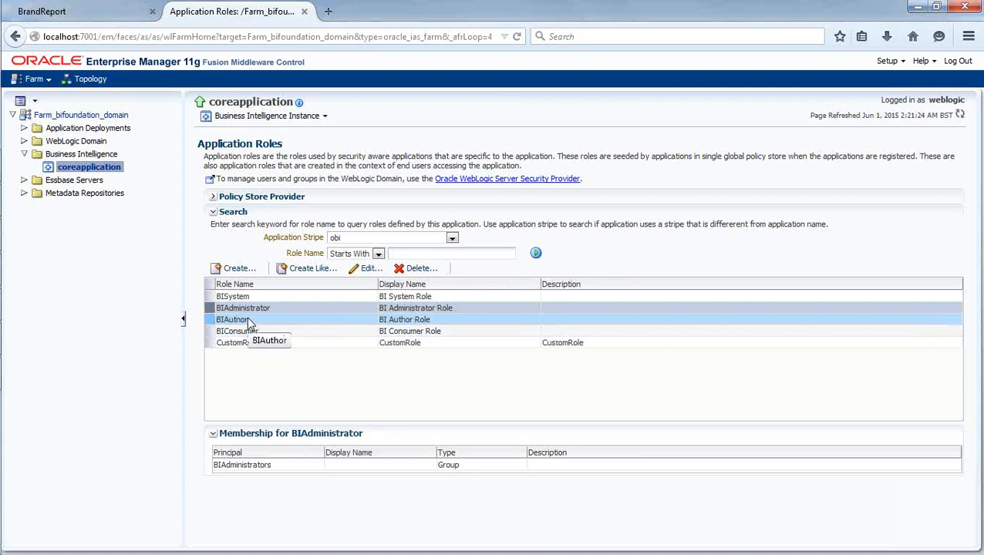
left_click(252, 331)
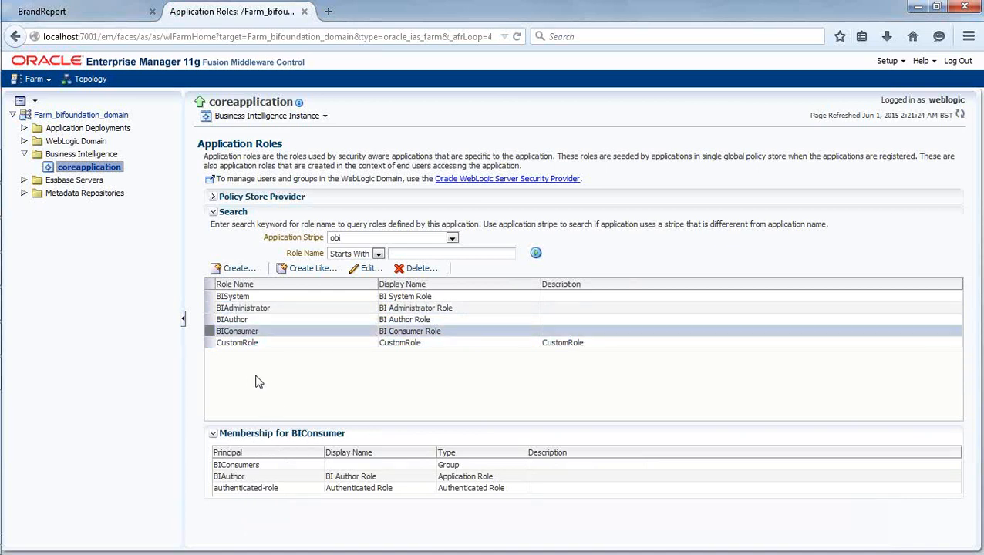
left_click(252, 310)
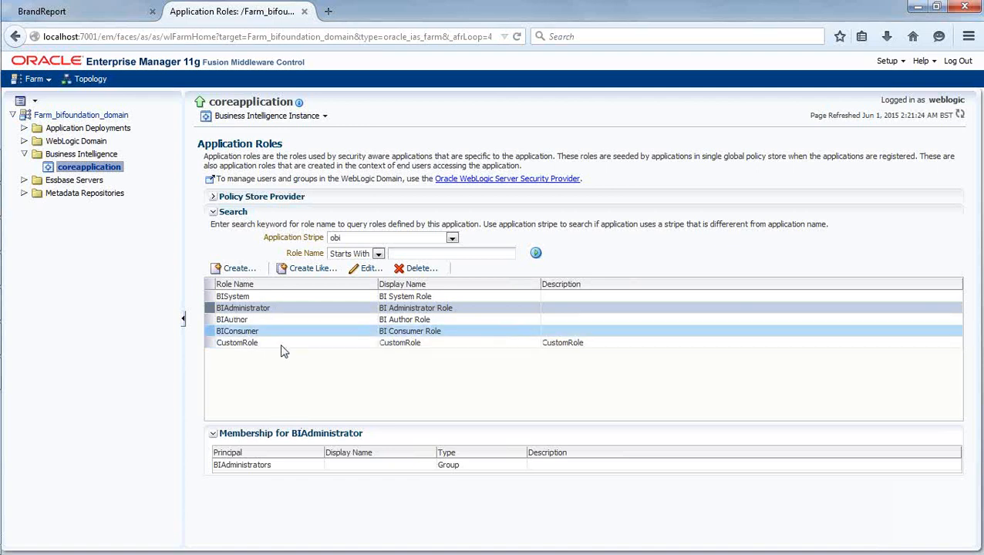
Add a 'BIAdministrator' text label to the right of Privileges in Paint.
mouse_move(3, 375)
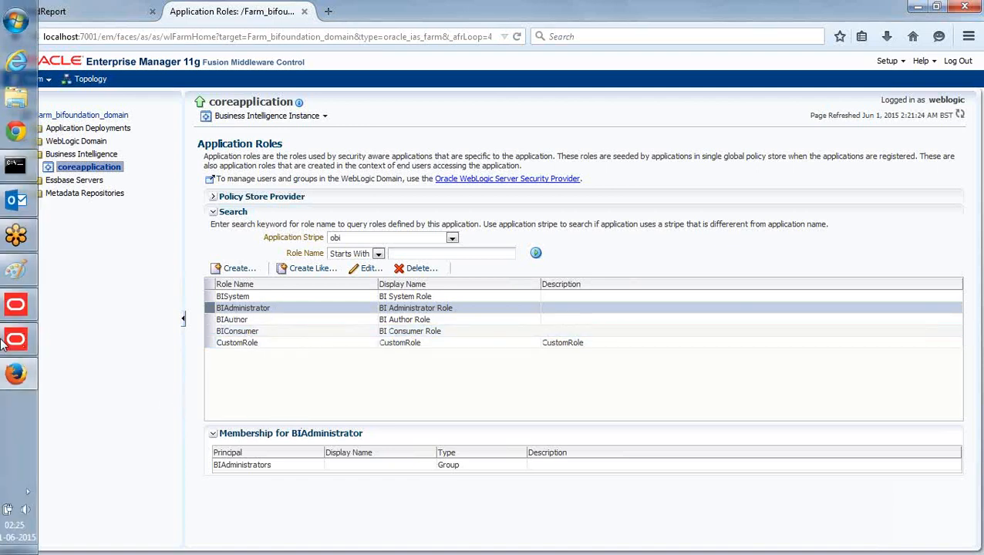
left_click(22, 269)
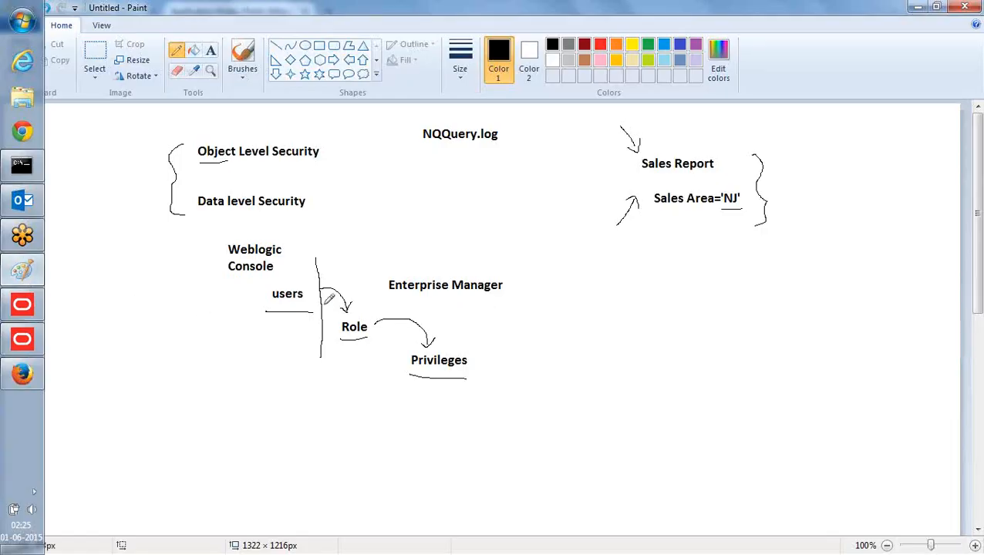
left_click(209, 50)
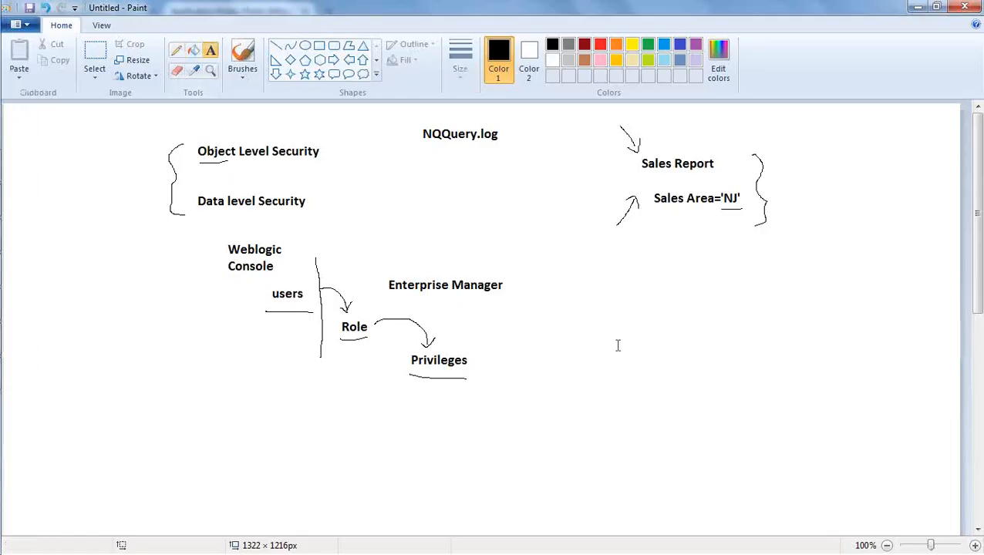
left_click_drag(620, 323, 639, 361)
type("BIAdministrator")
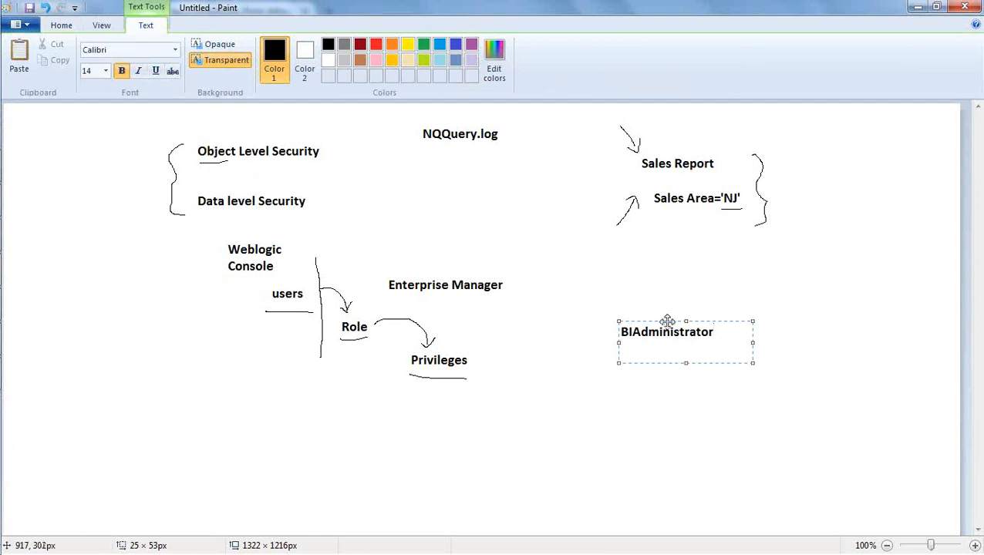
left_click_drag(667, 322, 639, 341)
left_click(718, 335)
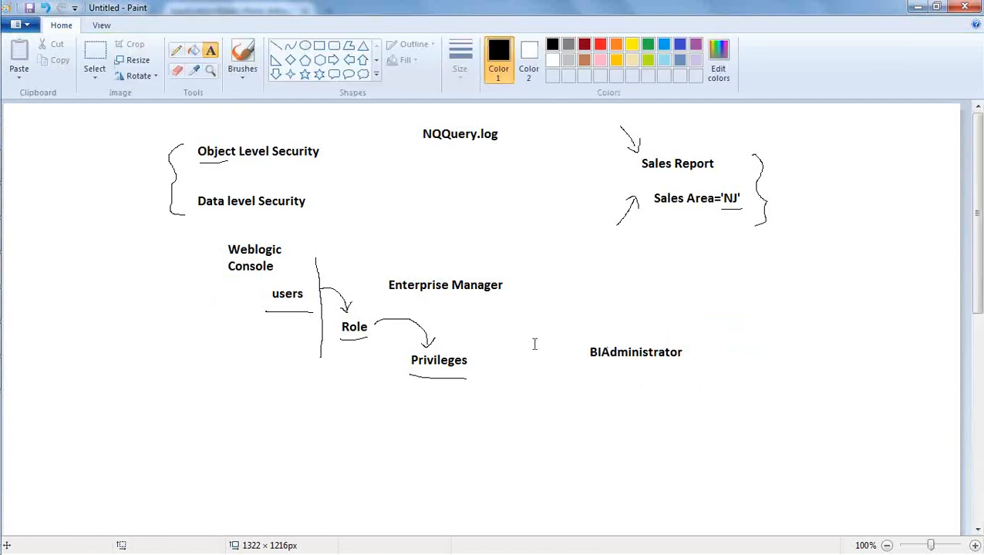
Draw pencil branch lines fanning out from BIAdministrator.
left_click(177, 50)
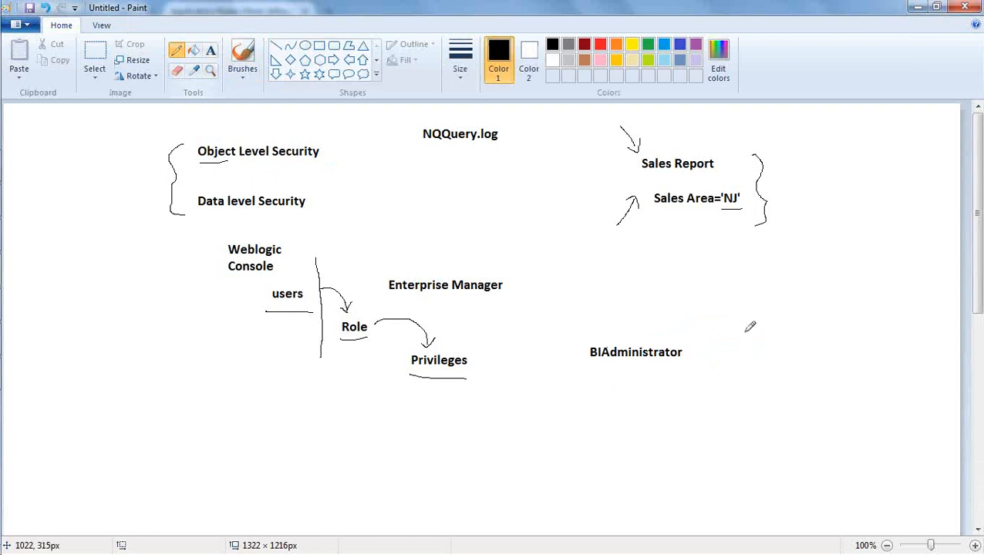
left_click_drag(691, 343, 720, 294)
mouse_move(689, 346)
left_mouse_down()
mouse_move(744, 362)
mouse_move(730, 331)
mouse_move(717, 382)
mouse_move(723, 412)
left_mouse_up()
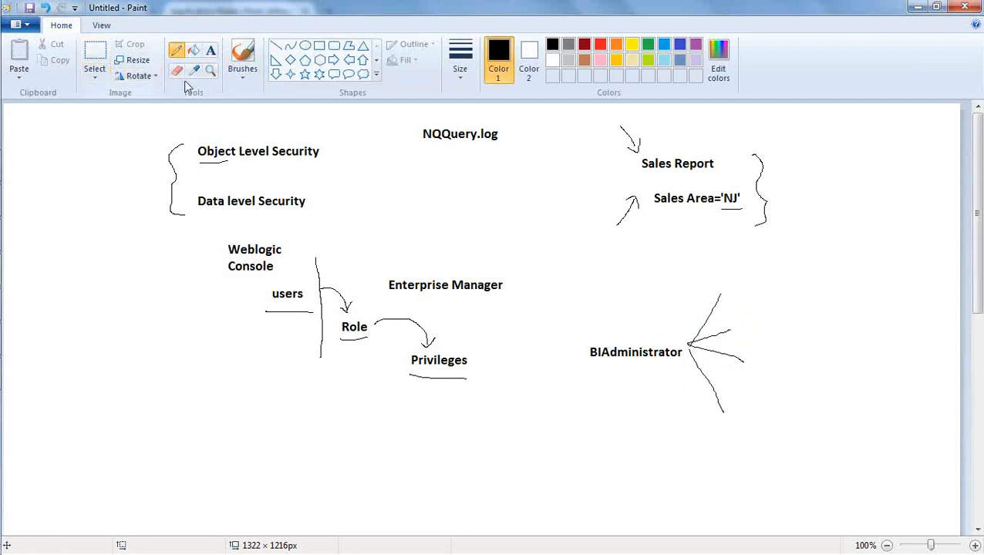
Label the branch ends 'Repository', 'Catalog' and 'BIPublisher'.
left_click(212, 52)
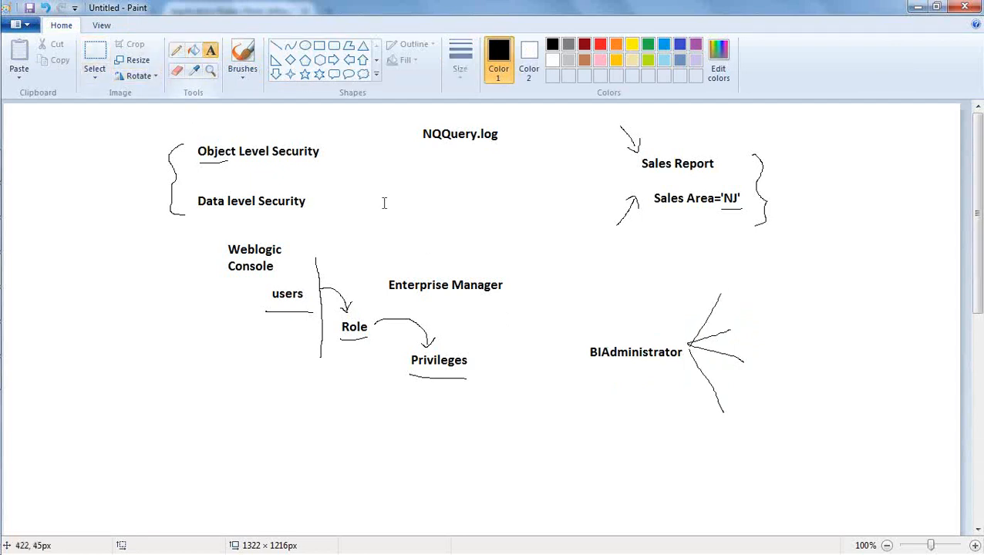
left_click(731, 283)
type("Re")
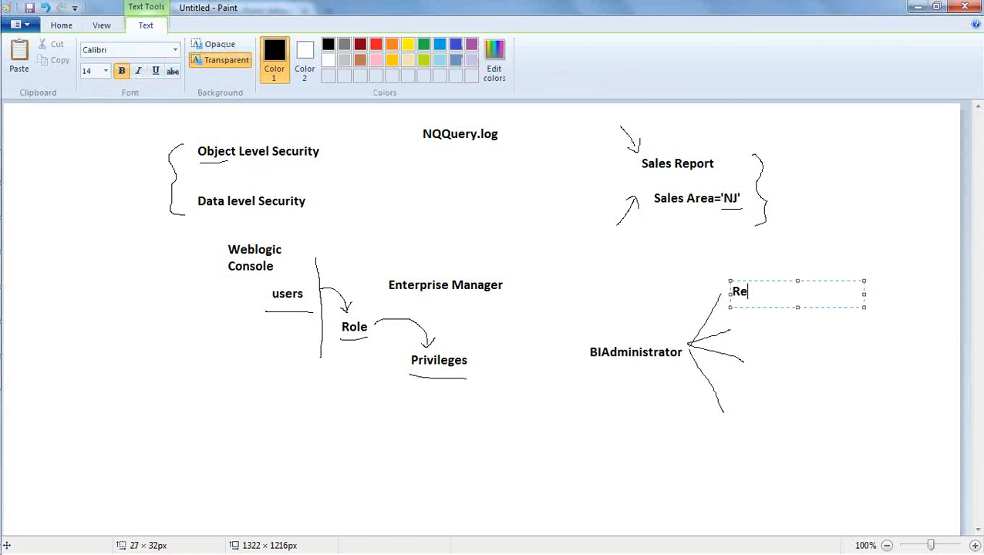
type("pository")
left_click_drag(741, 326, 755, 342)
type("Catalog")
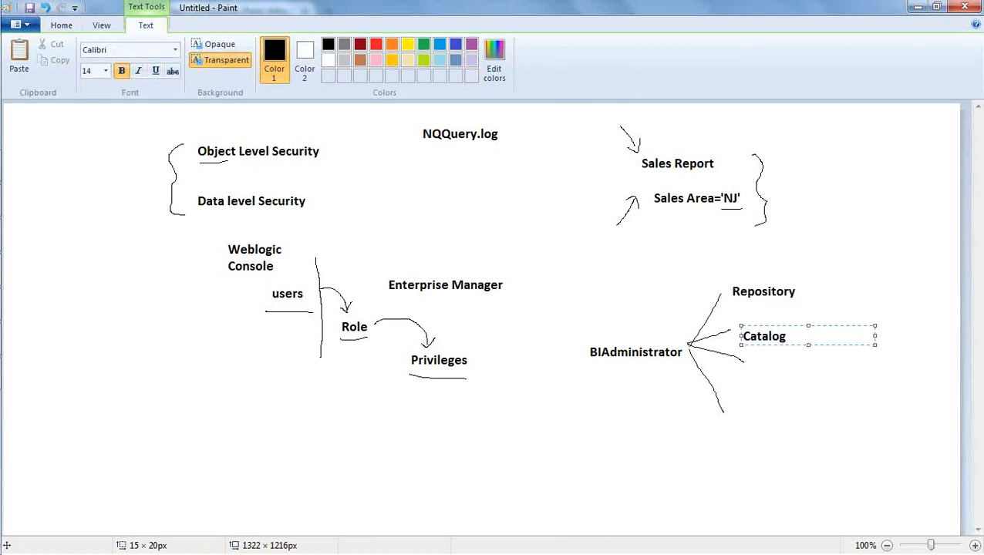
left_click(754, 360)
left_click_drag(754, 361, 771, 380)
type("BIP")
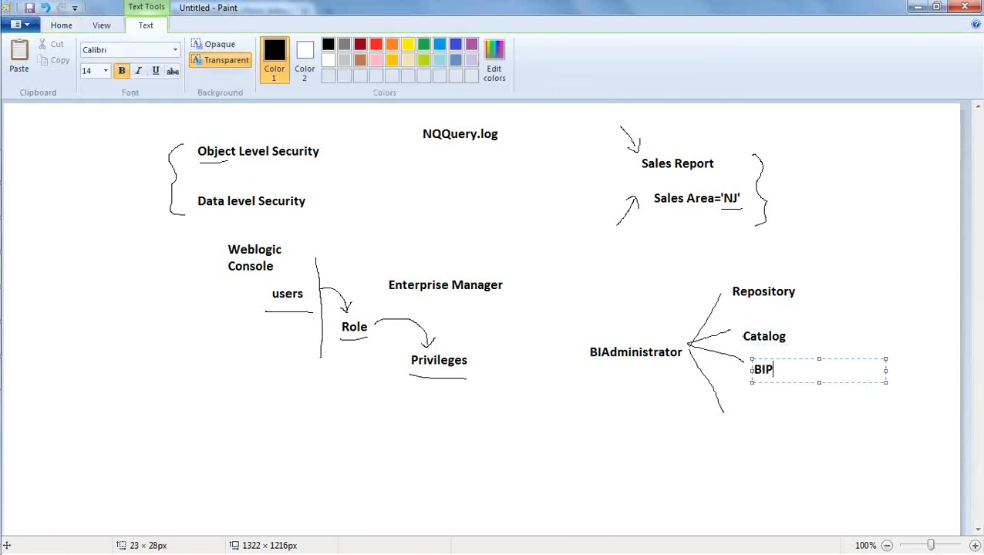
type("ublisher")
left_click(746, 428)
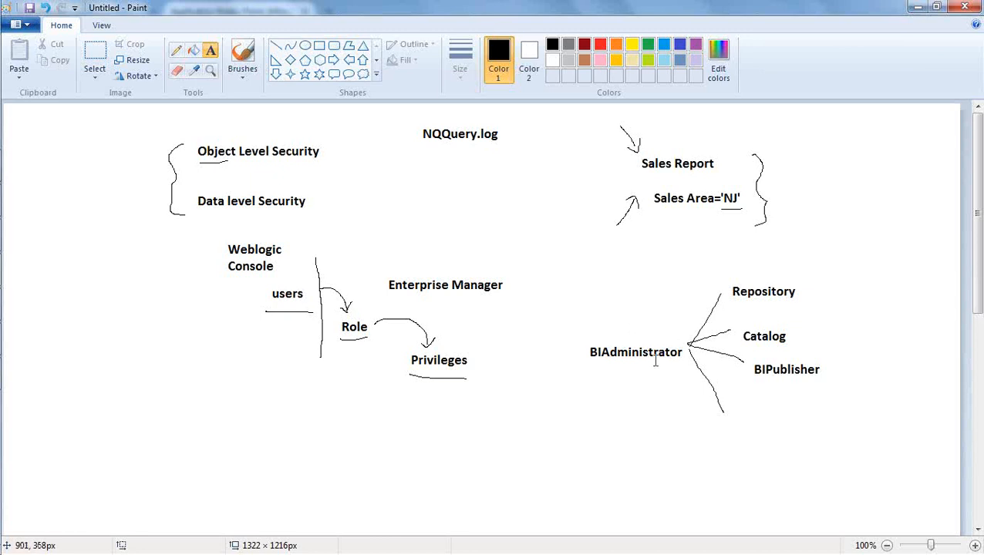
Underline BIAdministrator in the Paint diagram with the pencil, then return to Enterprise Manager in Firefox.
left_click(176, 53)
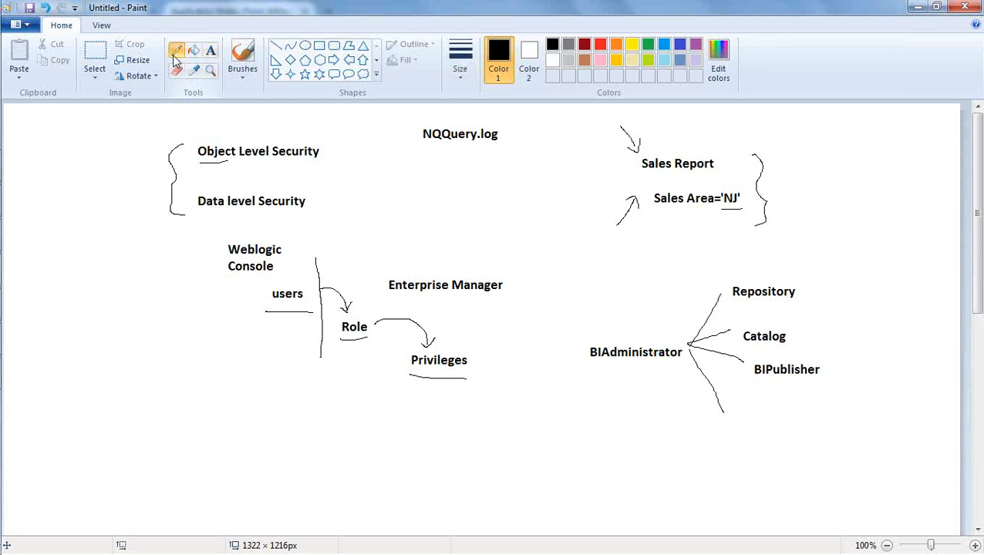
mouse_move(588, 370)
left_mouse_down()
mouse_move(652, 354)
mouse_move(662, 369)
left_mouse_up()
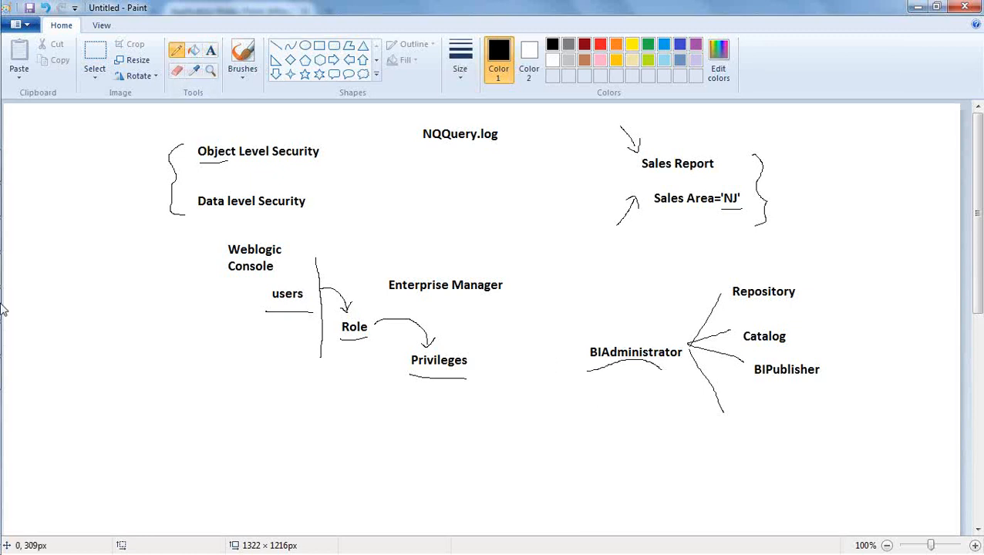
mouse_move(2, 307)
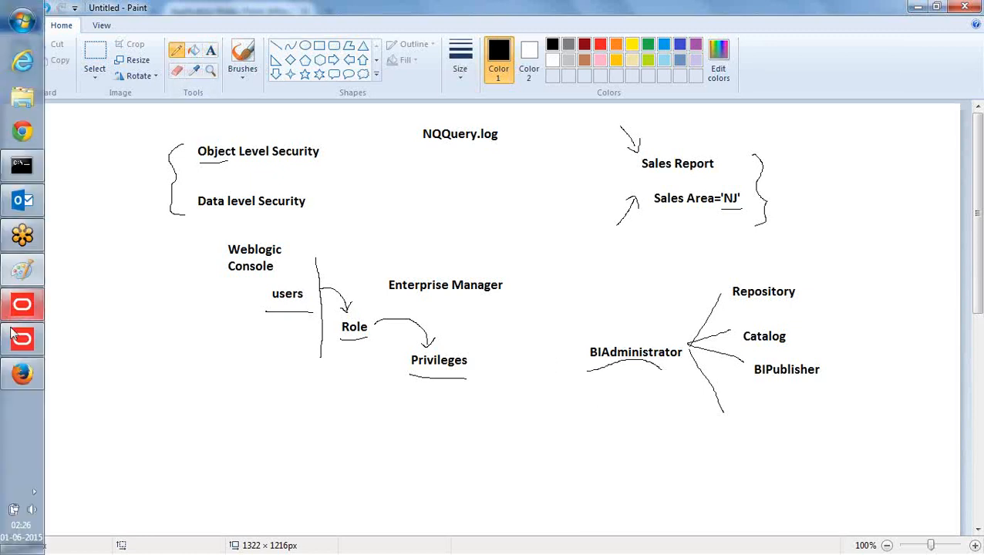
left_click(24, 370)
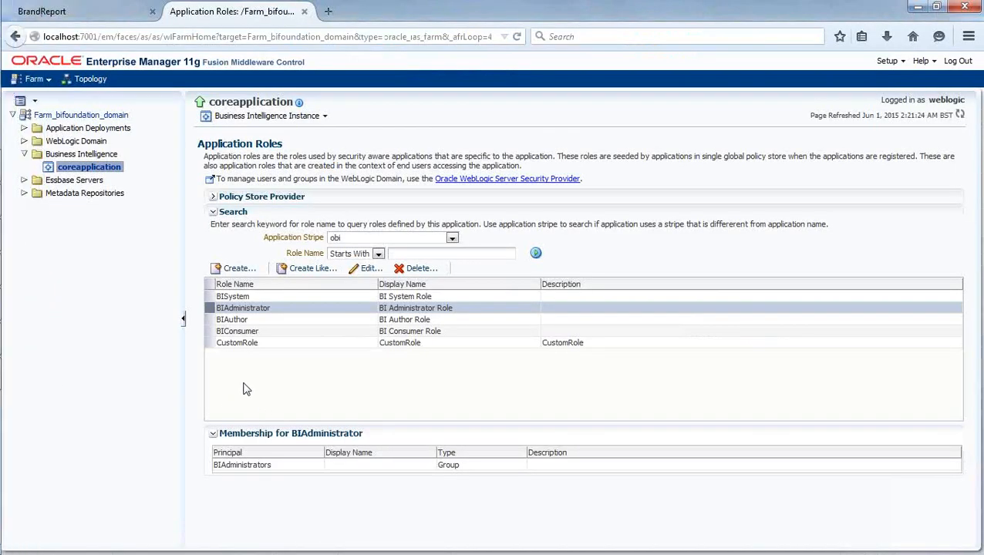
Start a new application role named Dinesh123 with display name Dinesh Role.
left_click(232, 269)
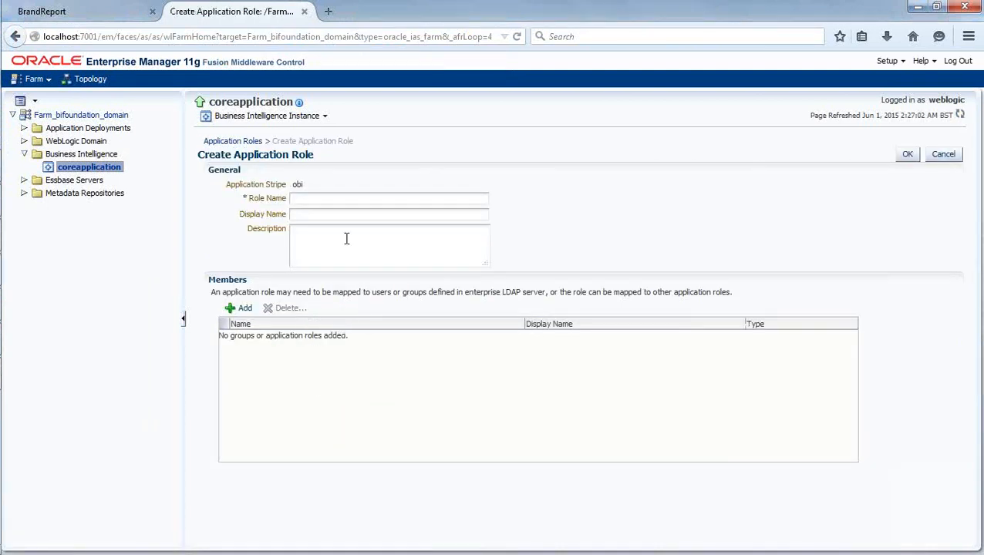
type("Dinesh")
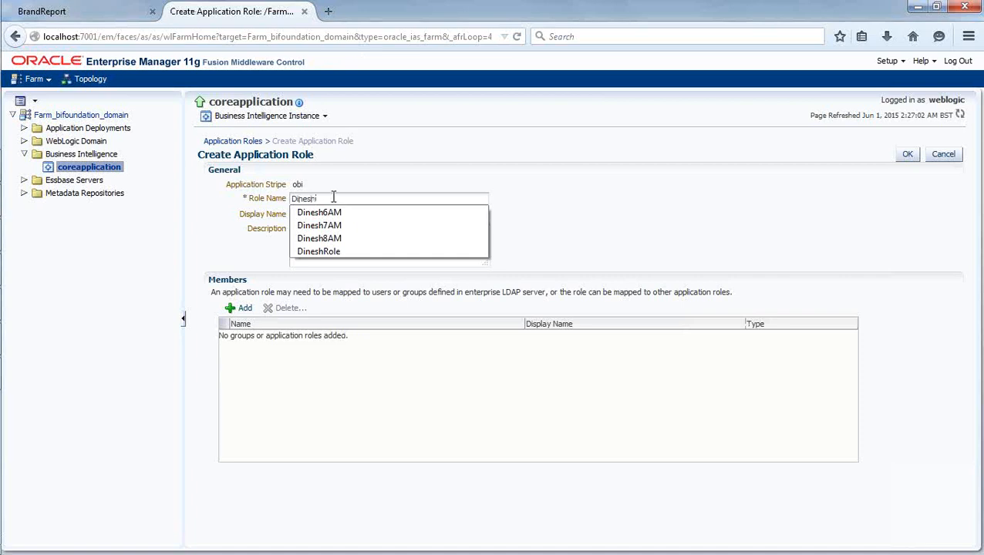
type("123")
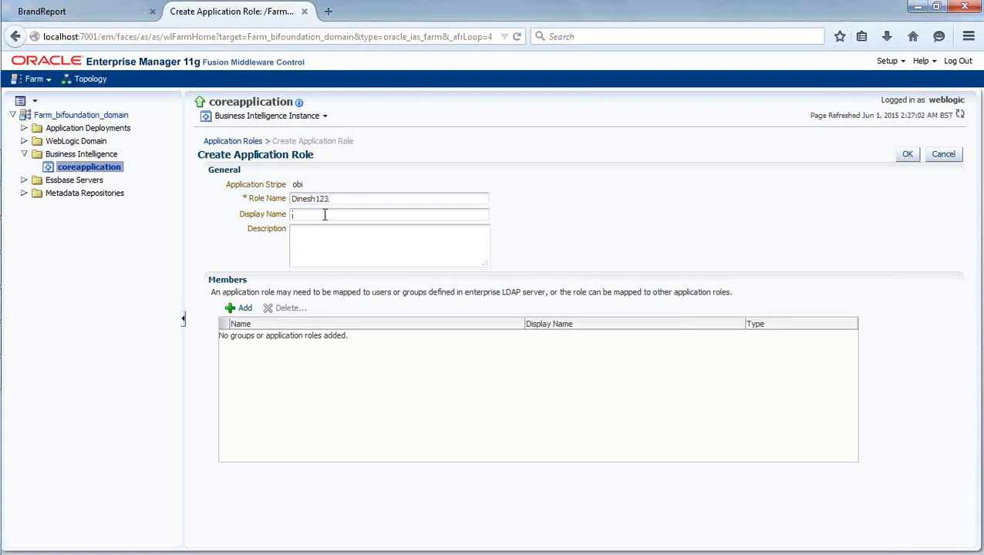
left_click(323, 214)
type("R")
key("BackSpace")
type("Dinesh Role")
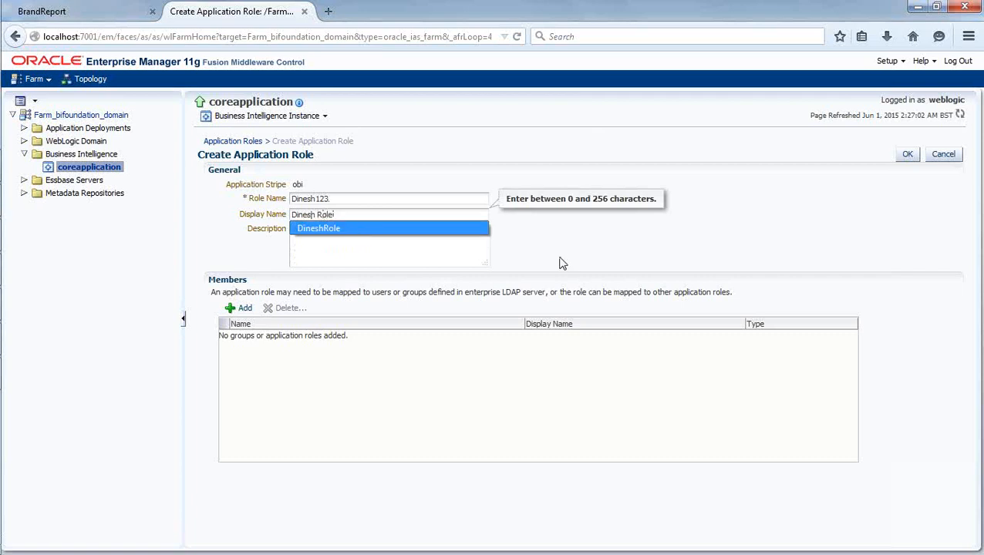
key("Tab")
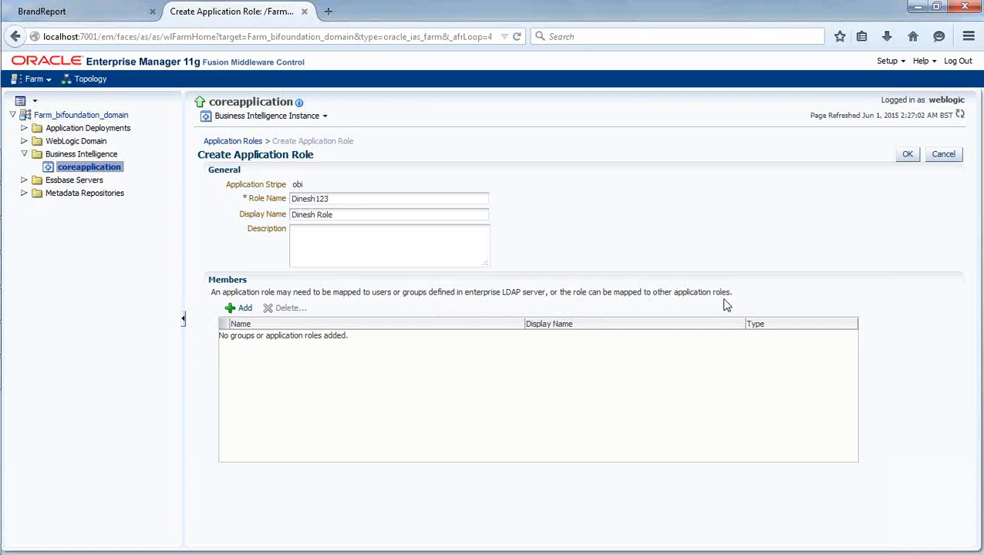
Add the BIAdministrator application role as a member of Dinesh123.
left_click(240, 308)
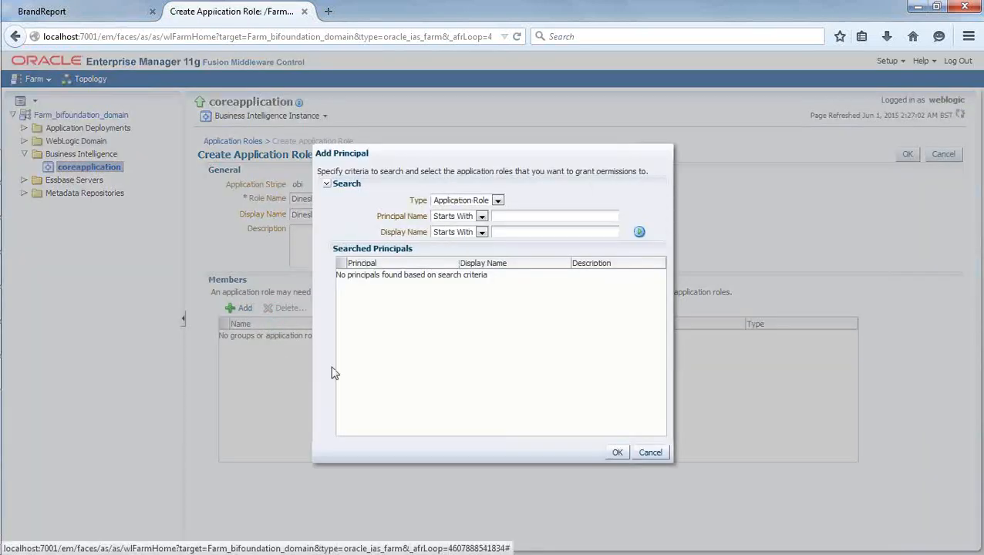
left_click(638, 232)
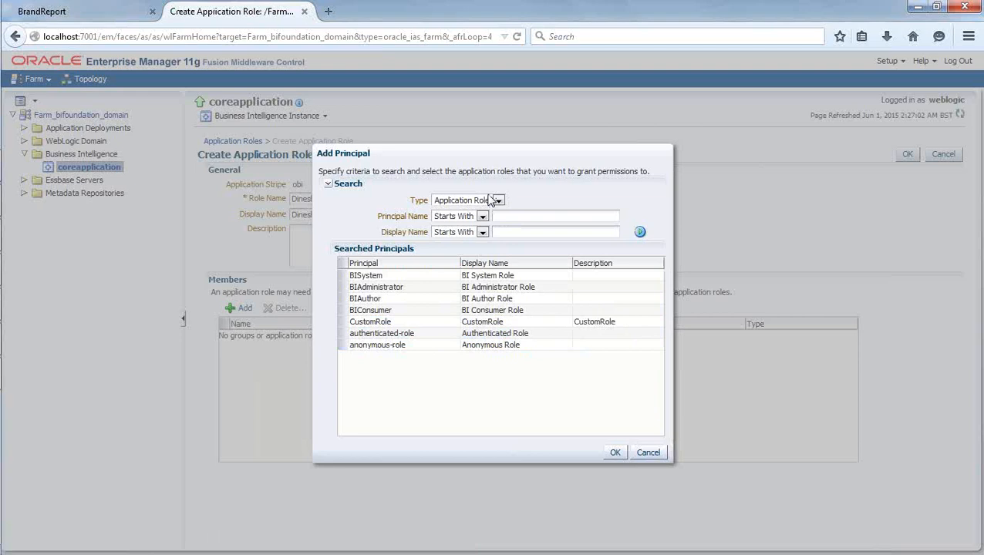
left_click(492, 201)
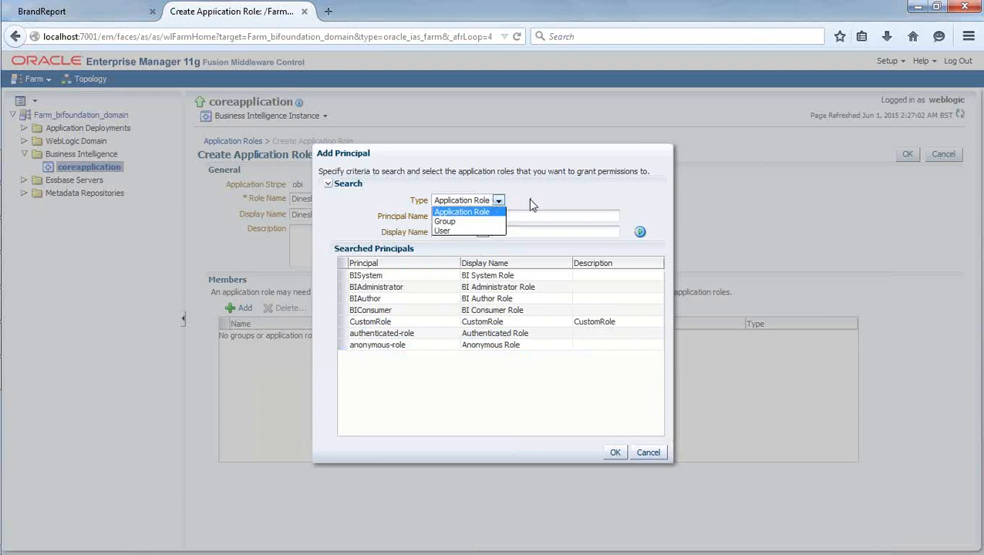
left_click(498, 201)
left_click(378, 279)
left_click(378, 287)
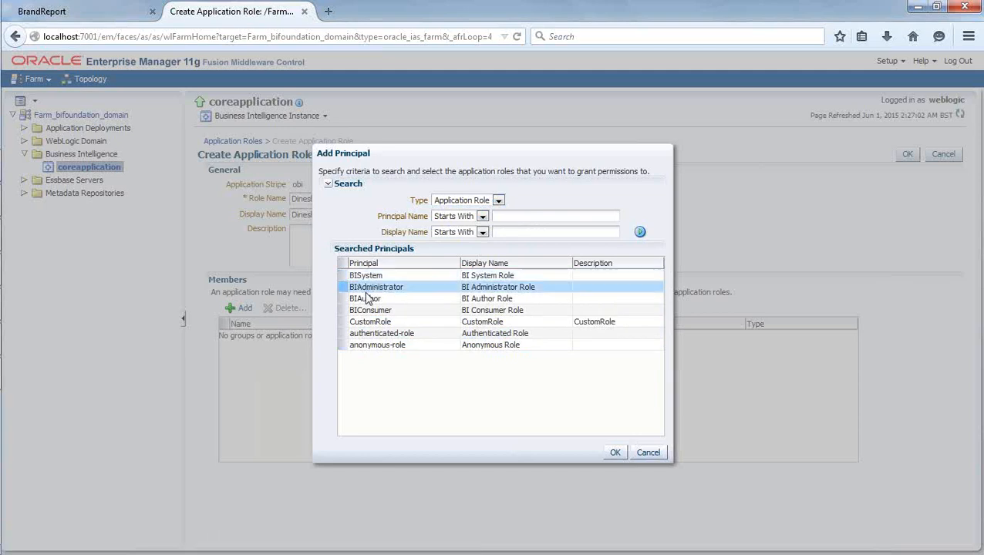
left_click(616, 453)
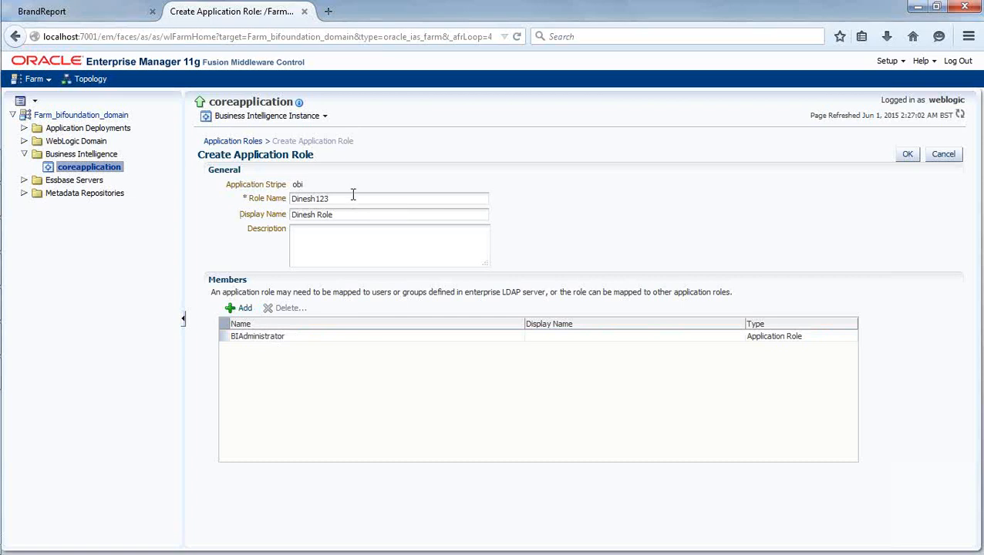
left_click(300, 338)
Save Dinesh123 and confirm BIAdministrator is listed as its Application Role member.
left_click(908, 155)
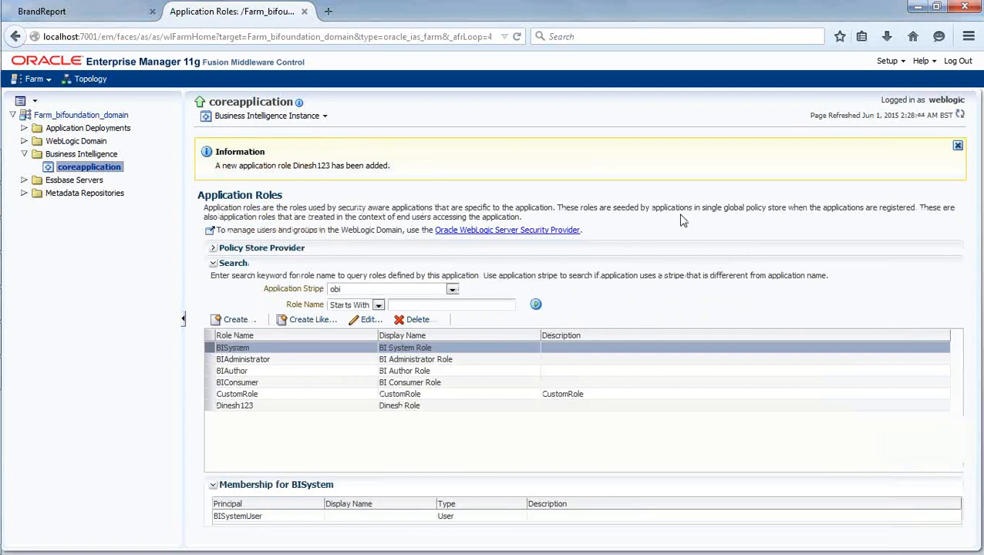
left_click(959, 146)
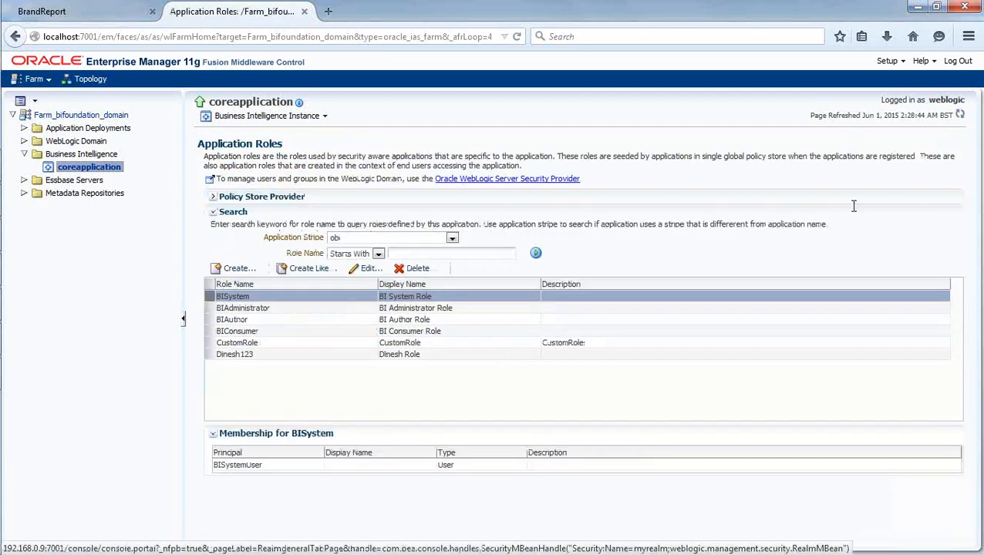
left_click(265, 356)
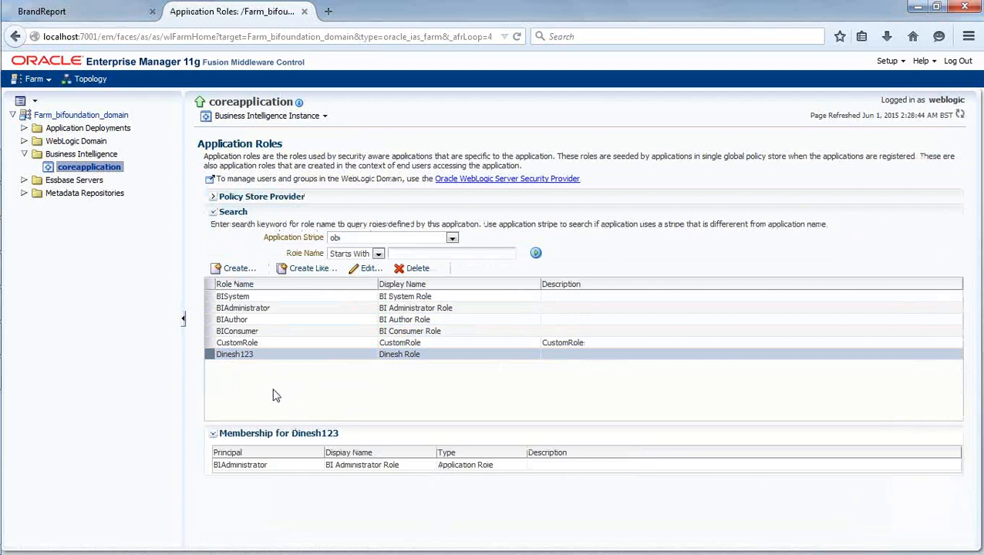
left_click(145, 414)
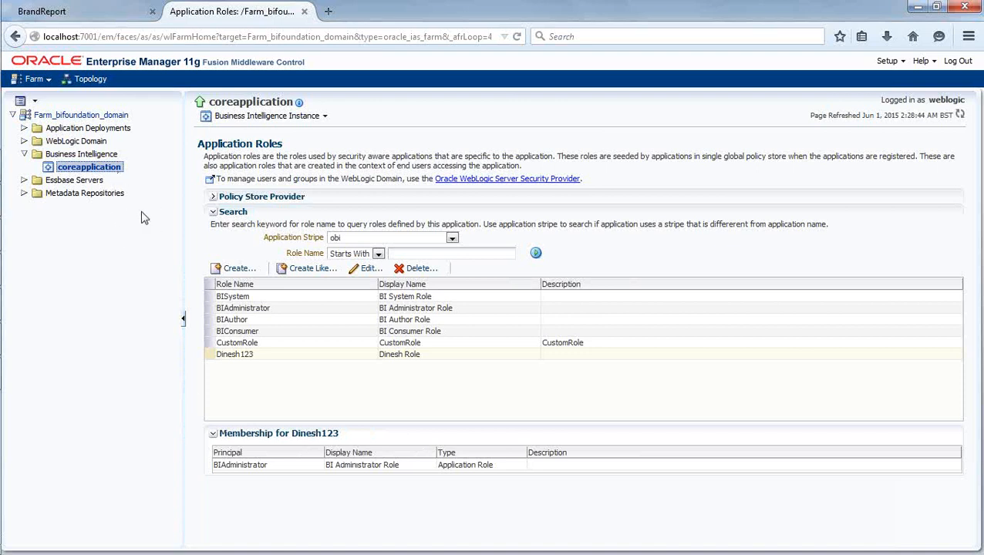
Open coreapplication's Application Policies and search the obi application stripe for role policies.
right_click(109, 172)
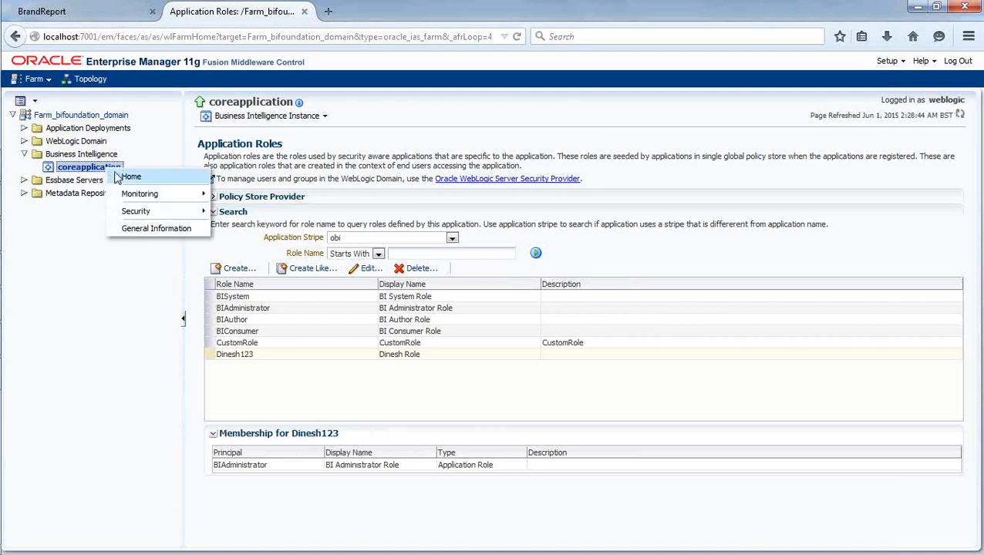
mouse_move(160, 213)
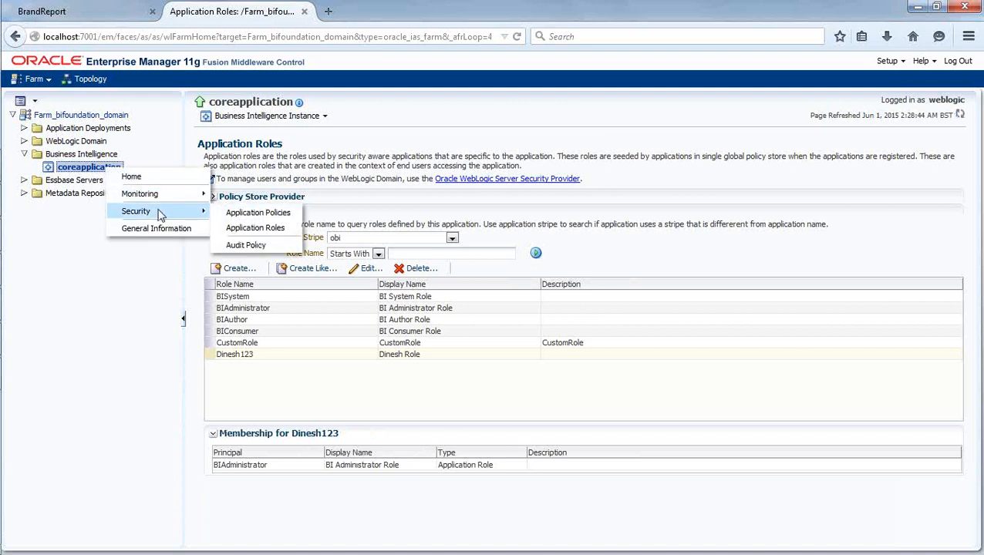
left_click(293, 217)
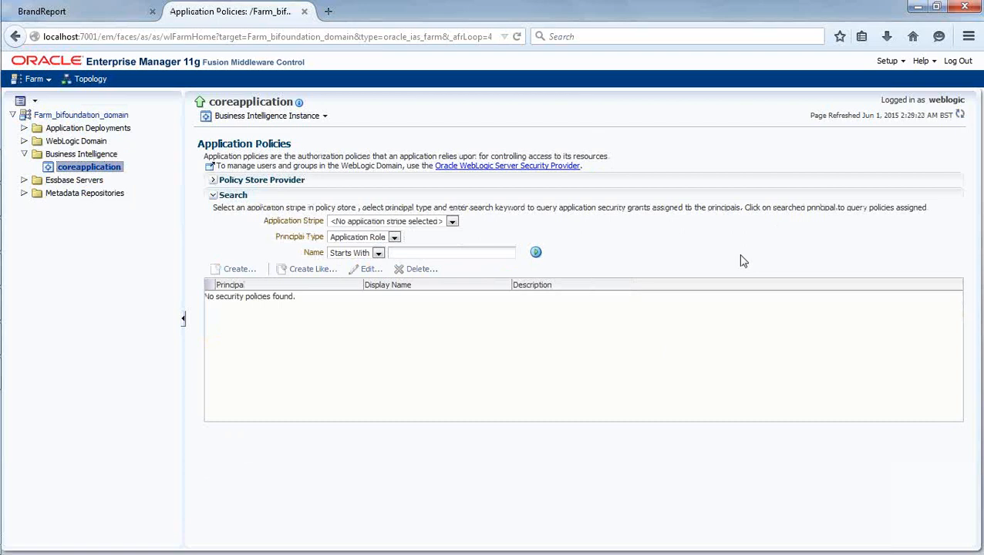
left_click(452, 221)
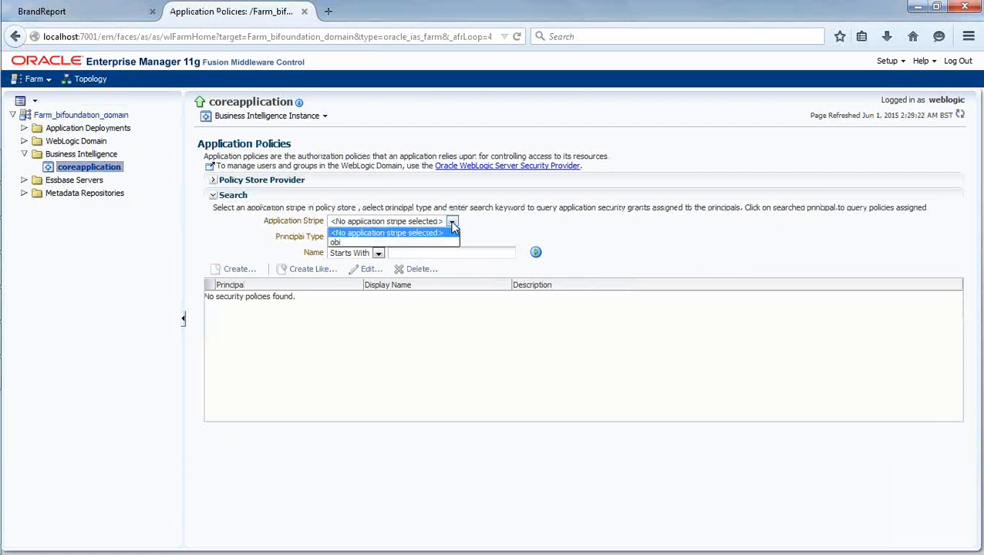
left_click(421, 243)
left_click(536, 254)
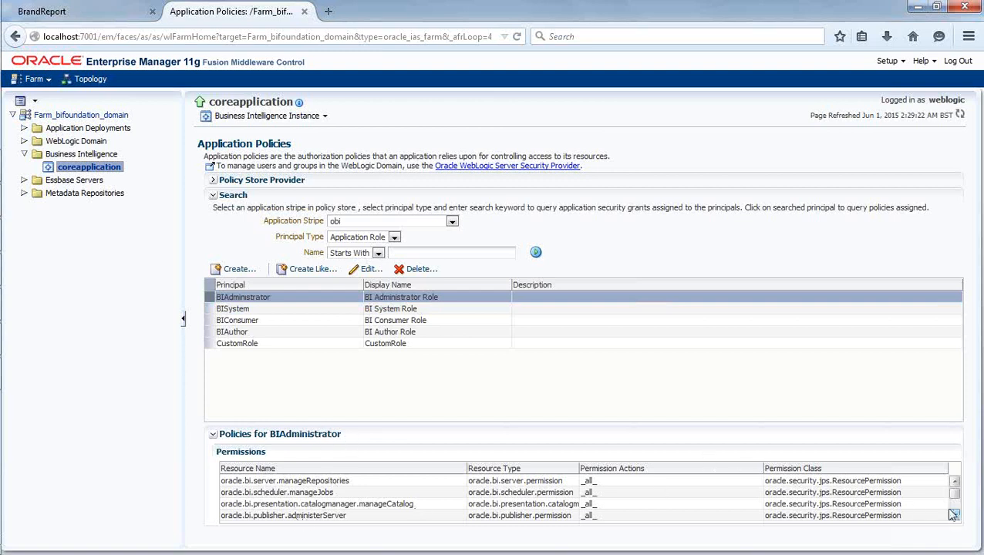
left_click(351, 483)
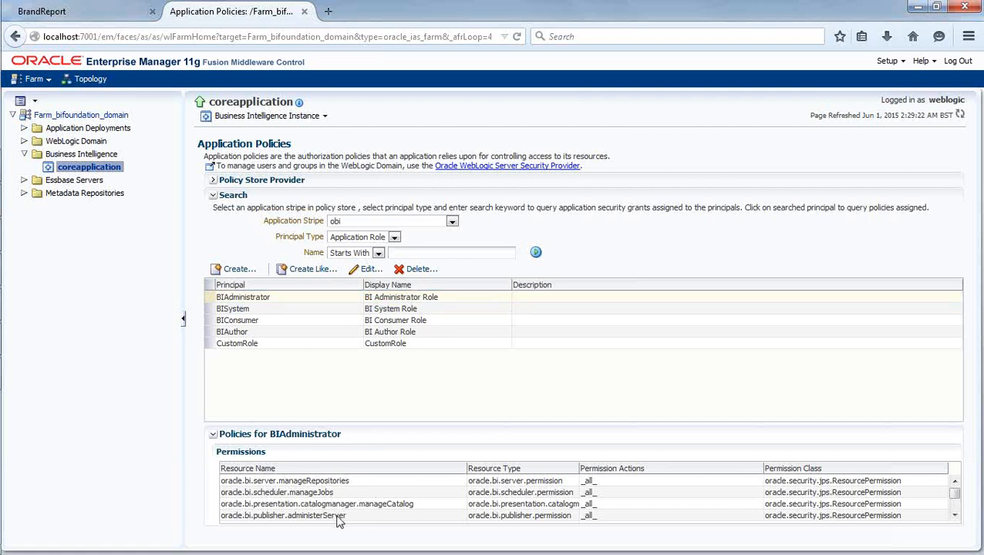
mouse_move(954, 493)
left_mouse_down()
mouse_move(954, 504)
mouse_move(949, 492)
left_mouse_up()
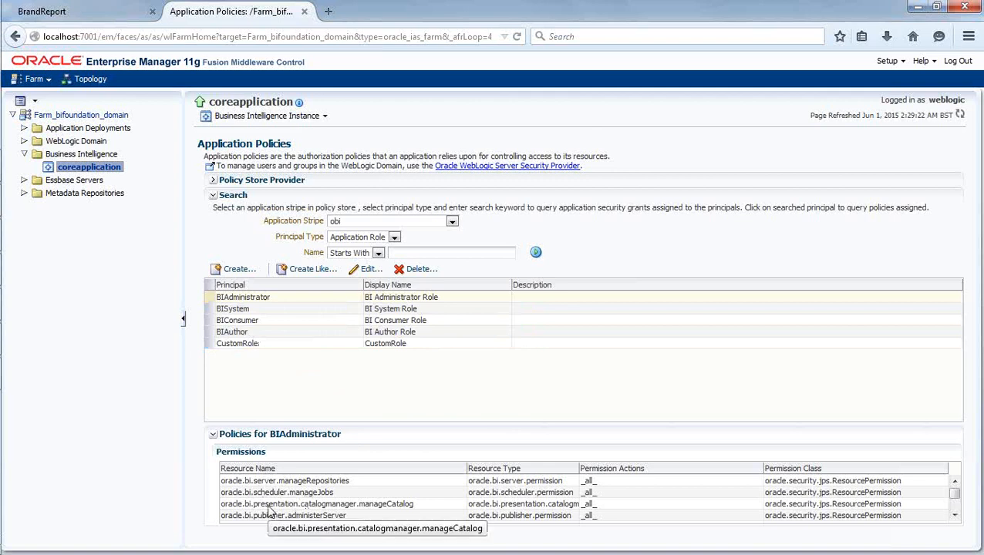
left_click(316, 391)
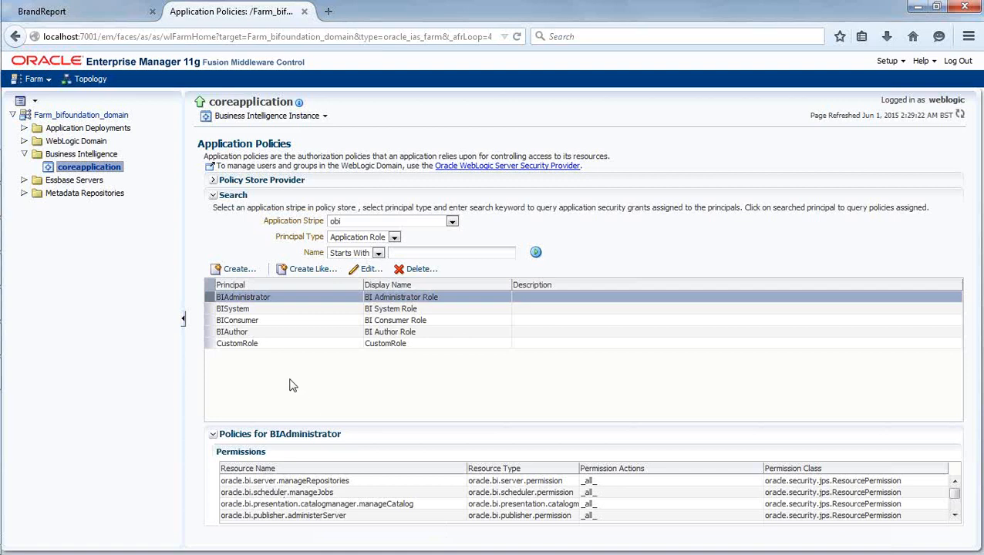
Create a new application grant with Dinesh123 (Dinesh Role) as the Application Role grantee.
left_click(235, 269)
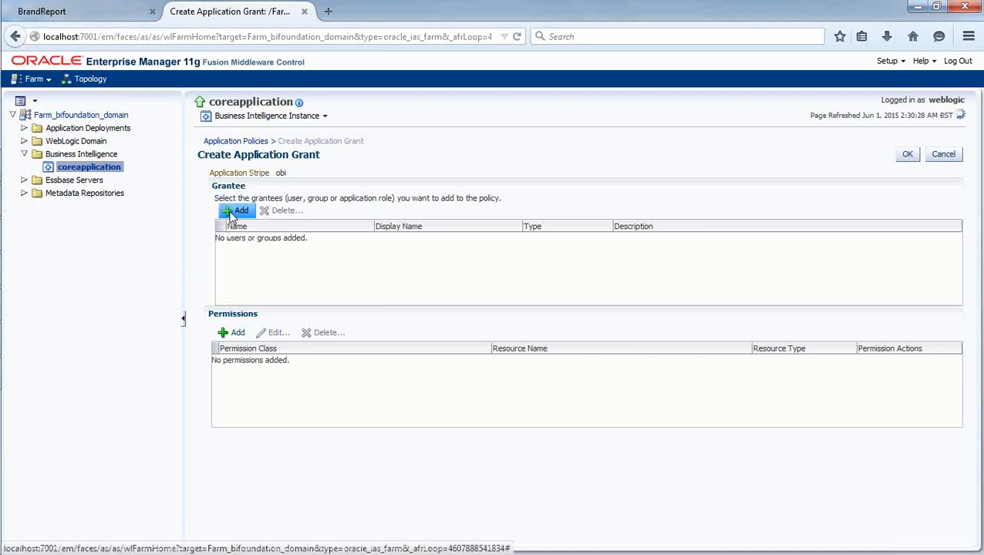
left_click(233, 212)
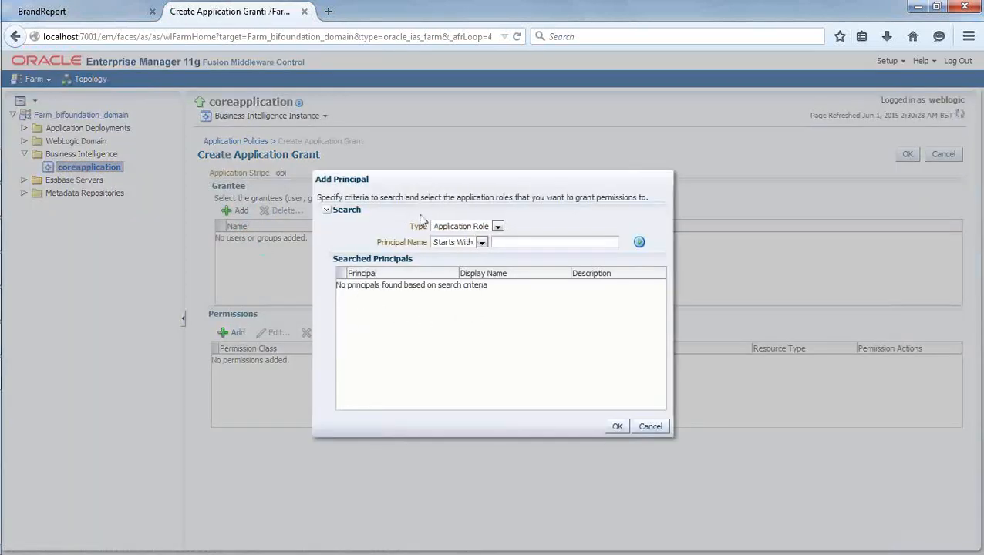
left_click_drag(428, 182, 494, 278)
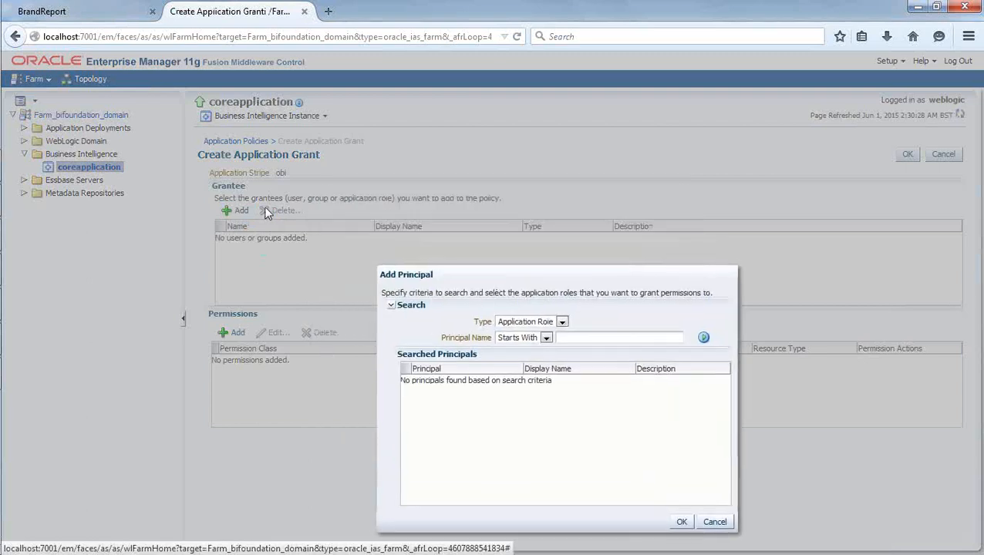
left_click_drag(496, 275, 474, 179)
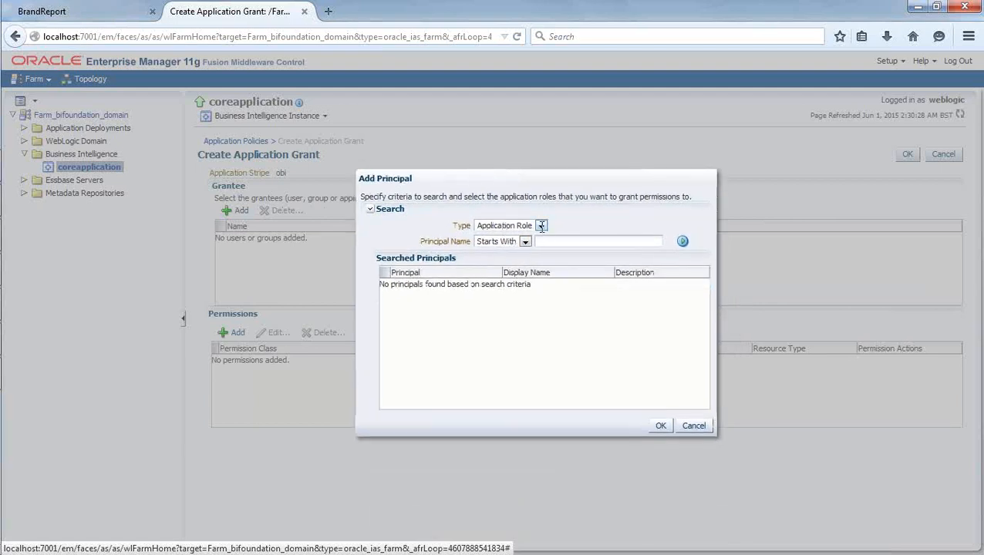
left_click(682, 242)
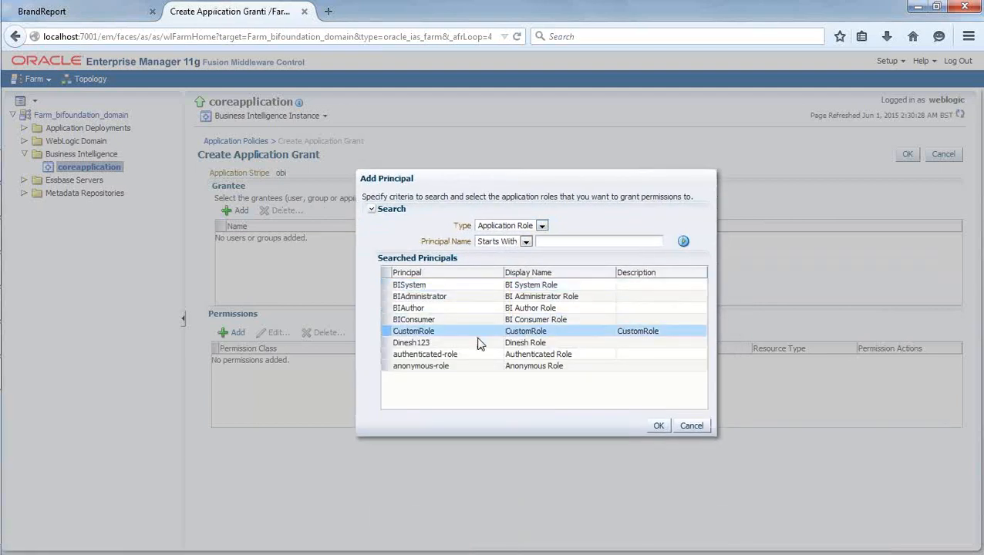
left_click(425, 343)
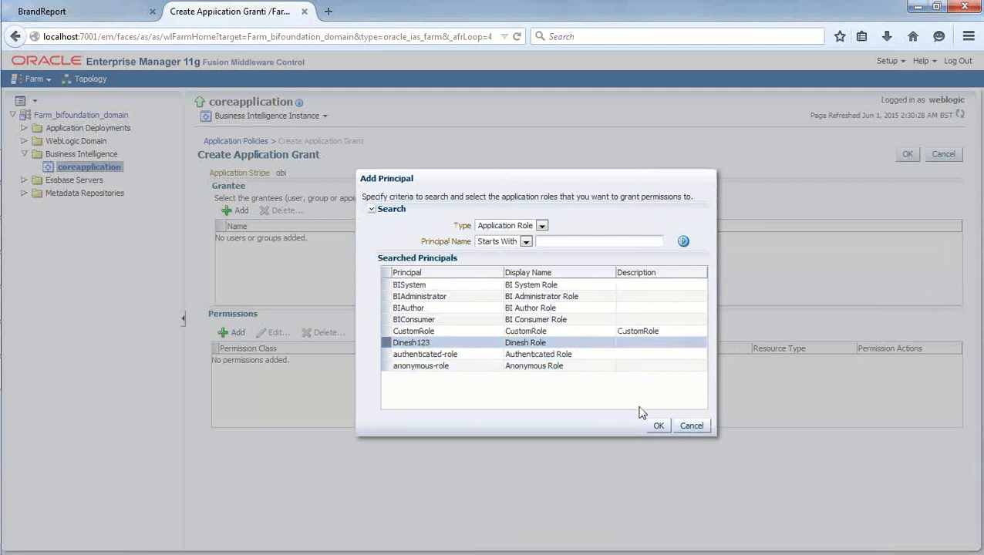
left_click(659, 427)
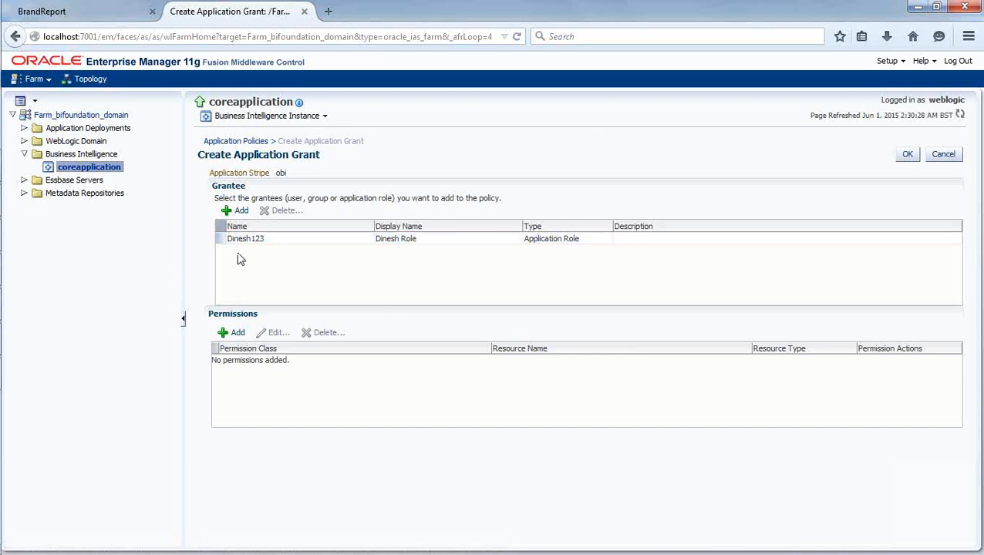
Give the grant the oracle.bi.server.manageRepositories permission and save it.
left_click(232, 332)
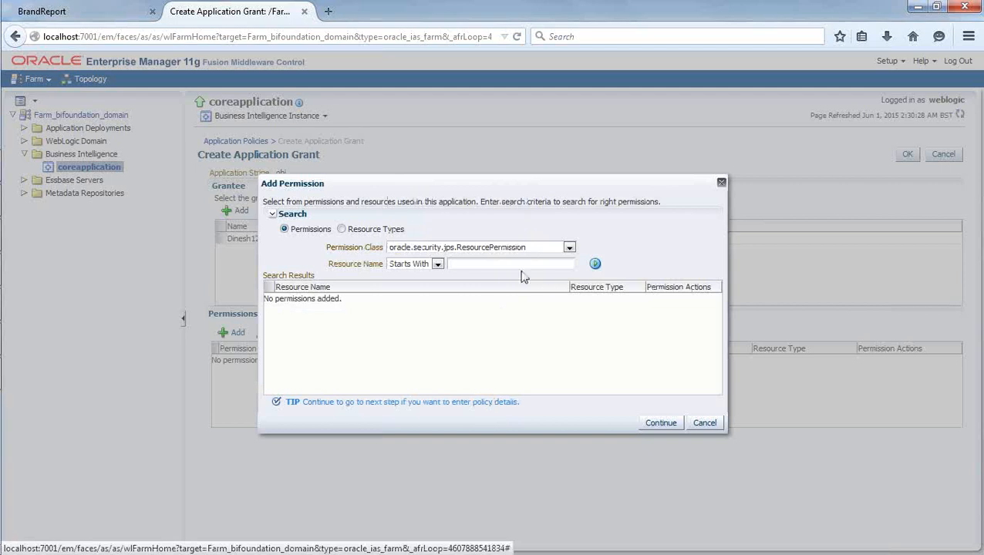
left_click(595, 266)
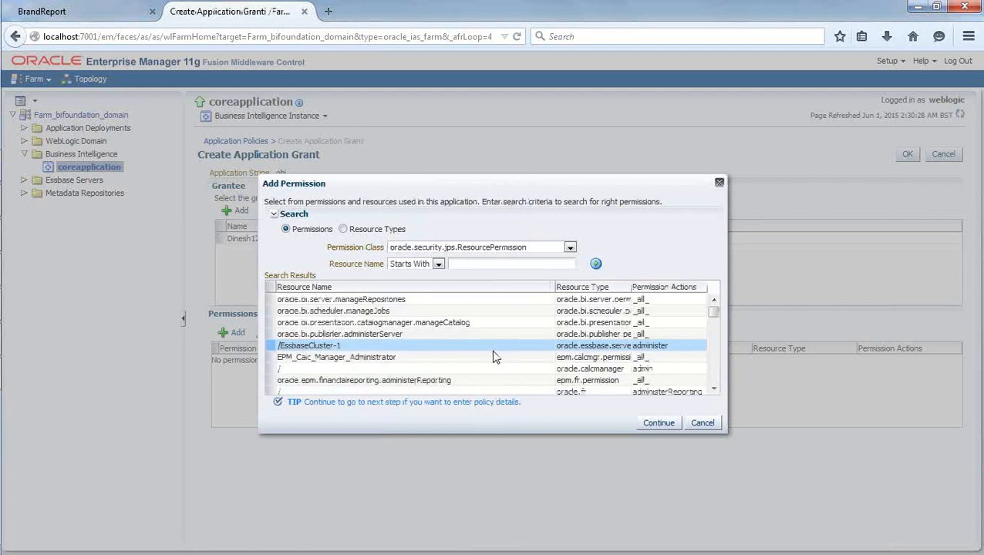
mouse_move(714, 311)
left_mouse_down()
mouse_move(714, 388)
mouse_move(714, 318)
mouse_move(701, 300)
left_mouse_up()
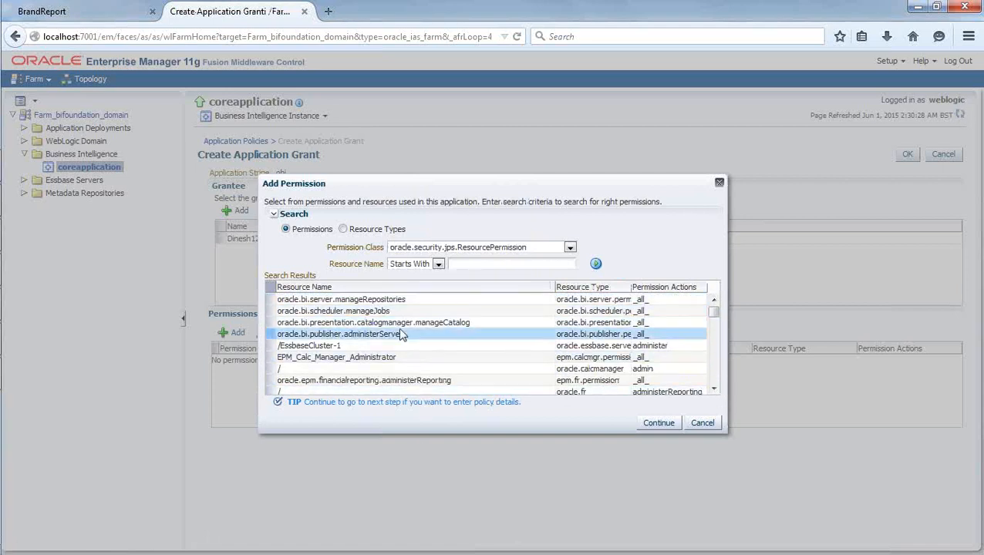
left_click(389, 301)
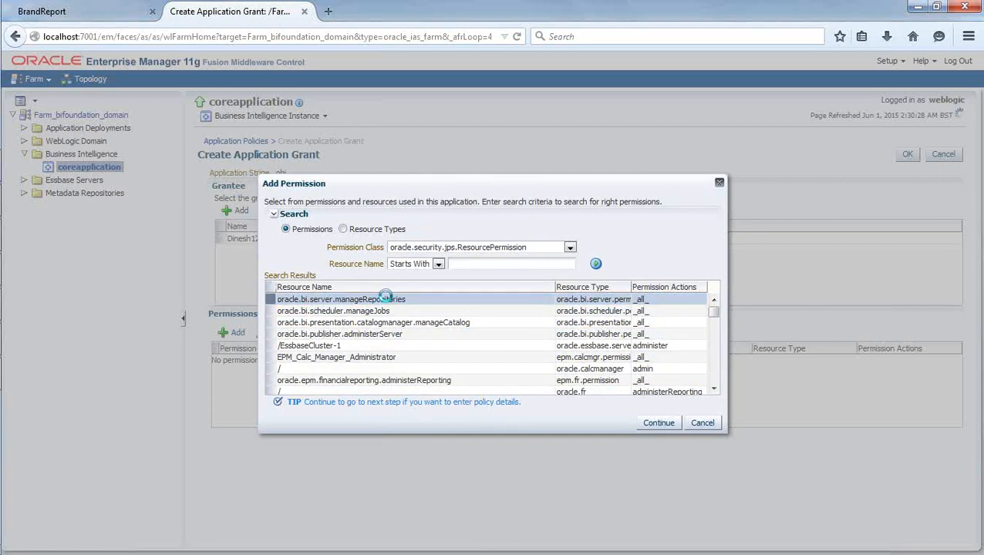
left_click(652, 422)
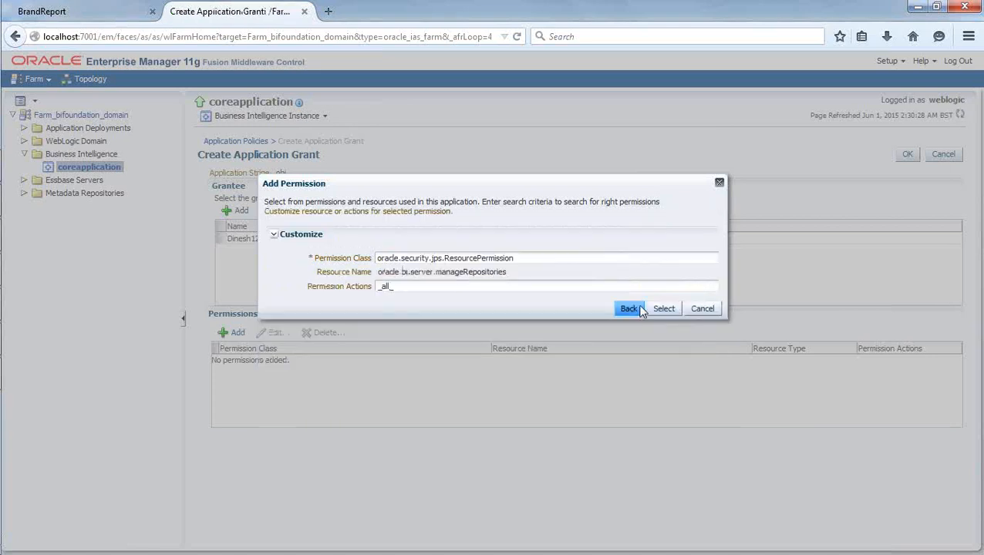
left_click(658, 308)
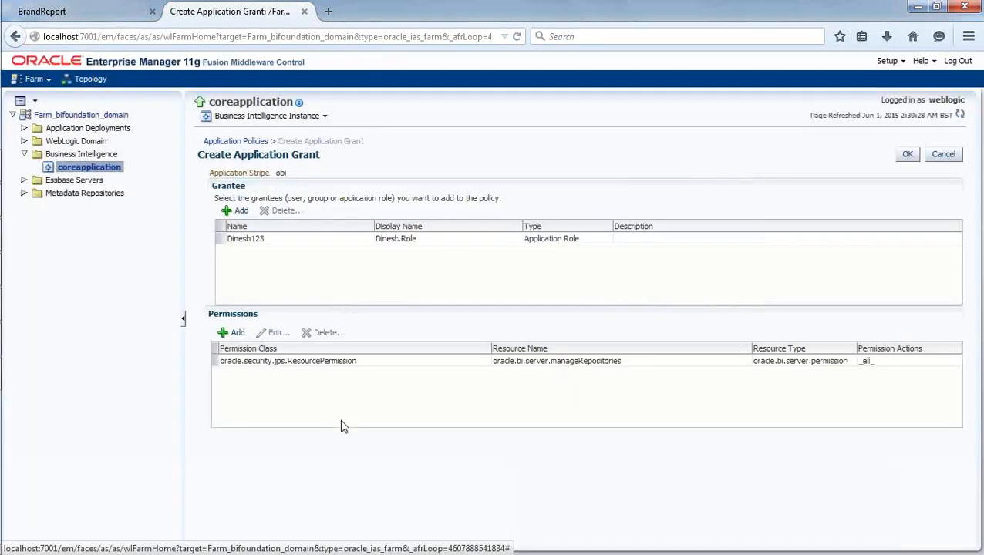
left_click(906, 154)
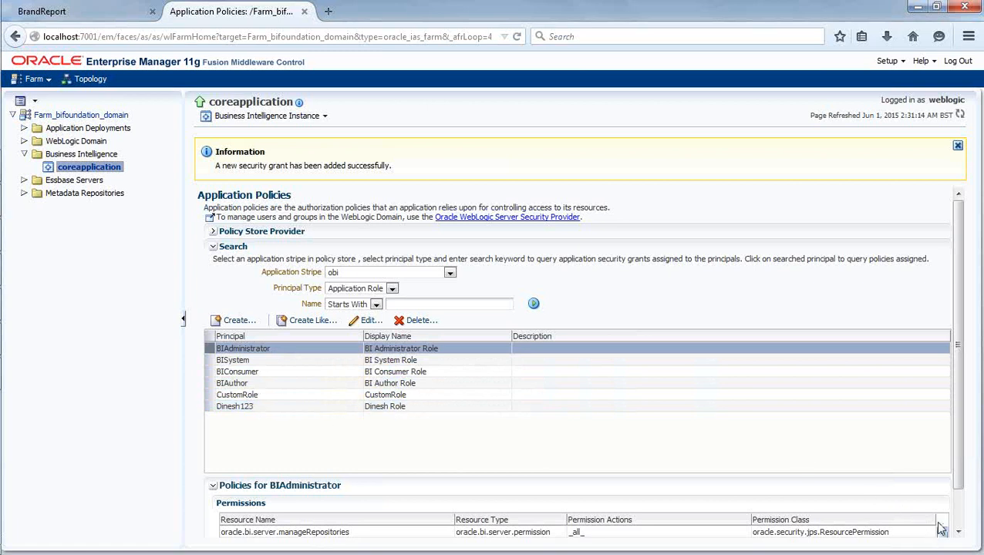
Check Dinesh123's manageRepositories permission in the obi policy list and dismiss the success banner.
scroll(960, 457, "down", 1)
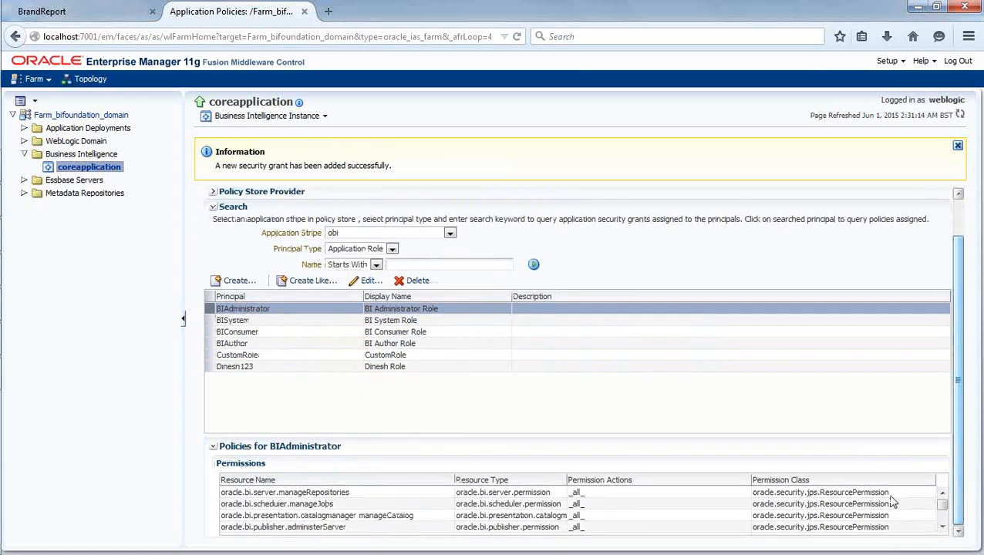
left_click(249, 368)
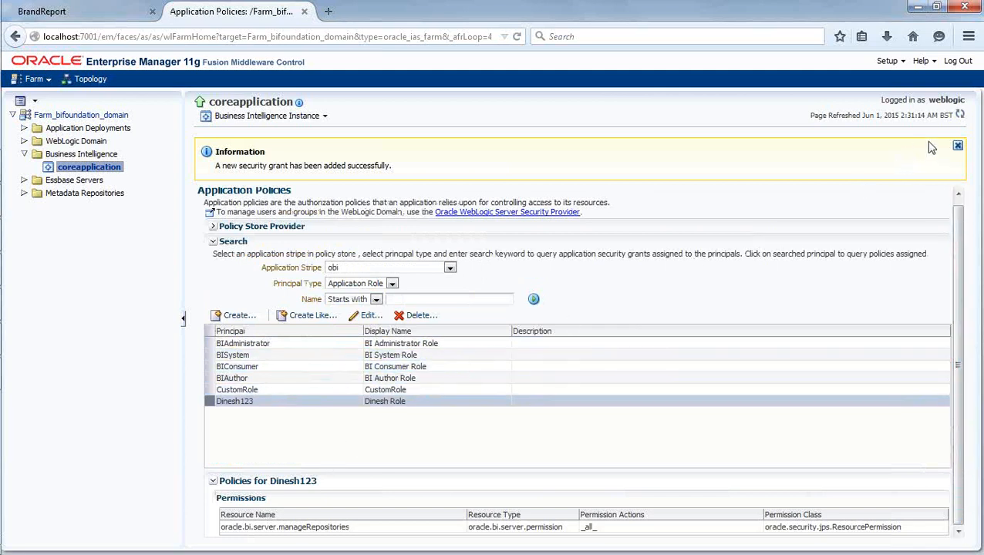
left_click(957, 146)
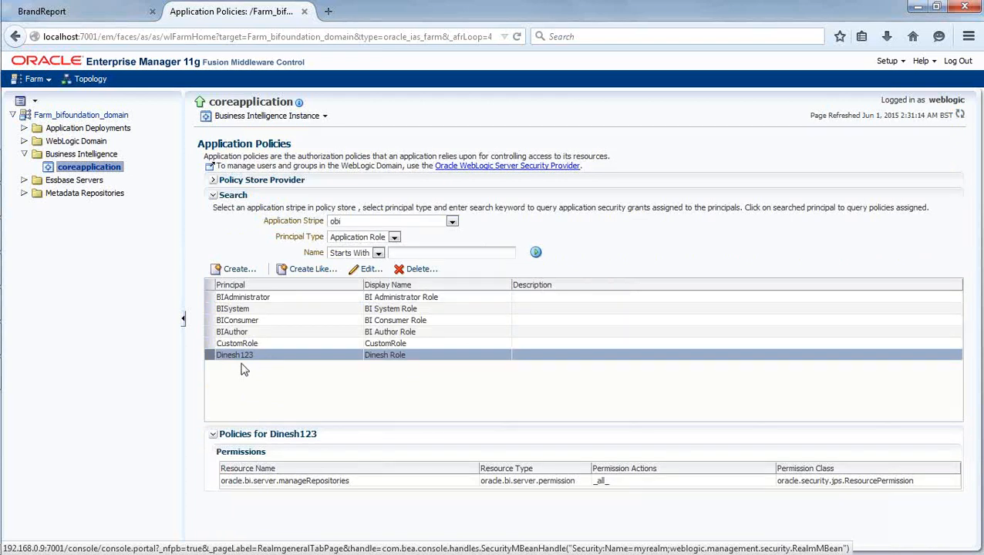
Bring the Paint security diagram back to the front.
mouse_move(4, 292)
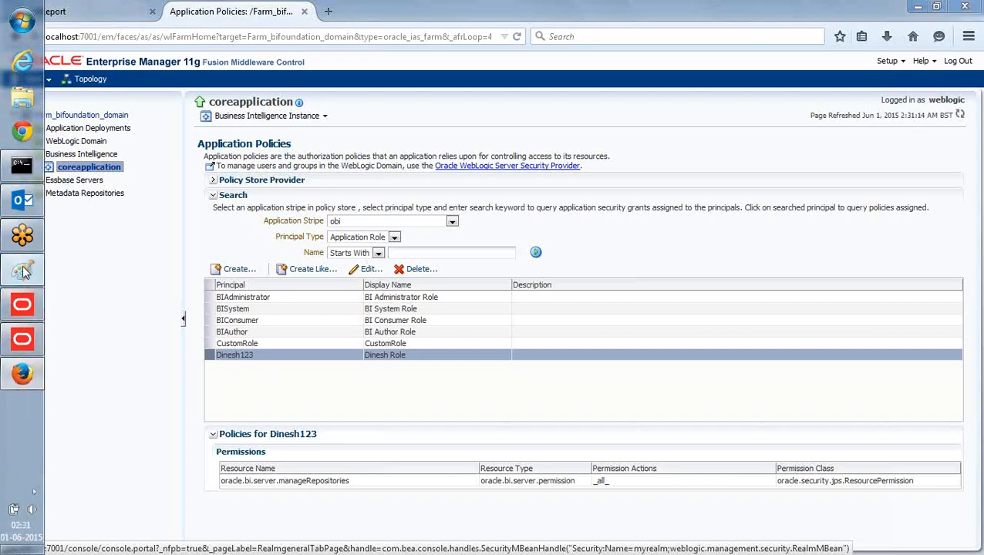
left_click(22, 270)
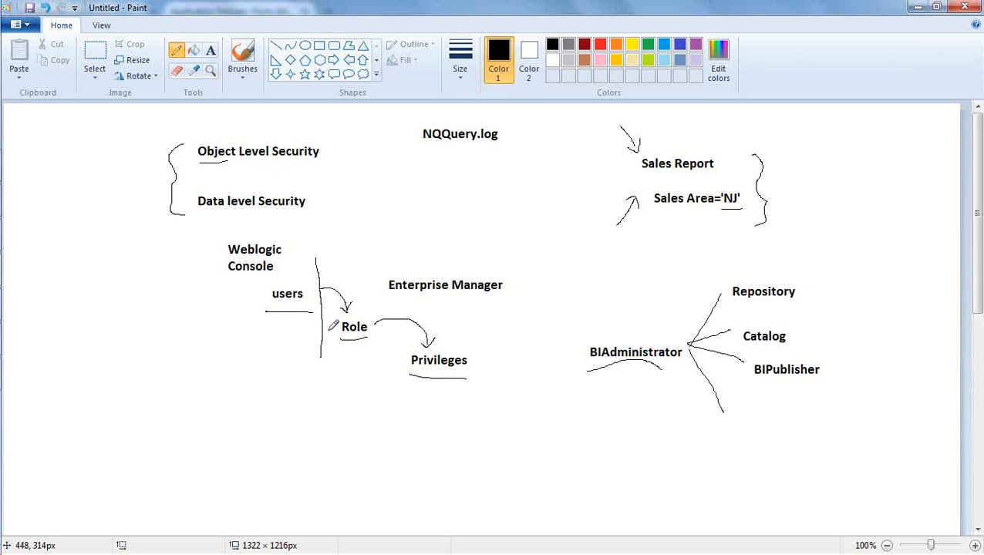
Log in to the WebLogic console at localhost:7001/console in a new tab using the saved administrator login.
mouse_move(1, 232)
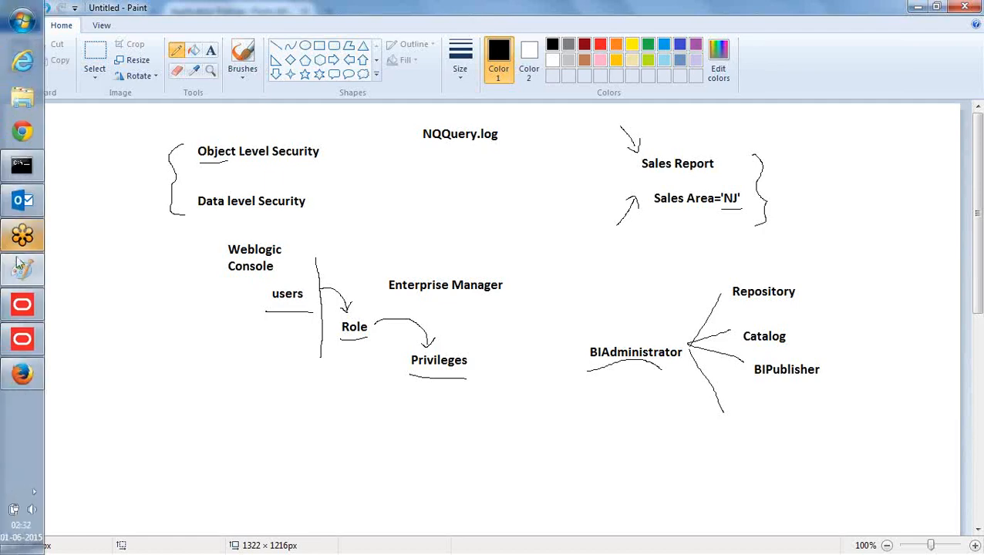
left_click(26, 374)
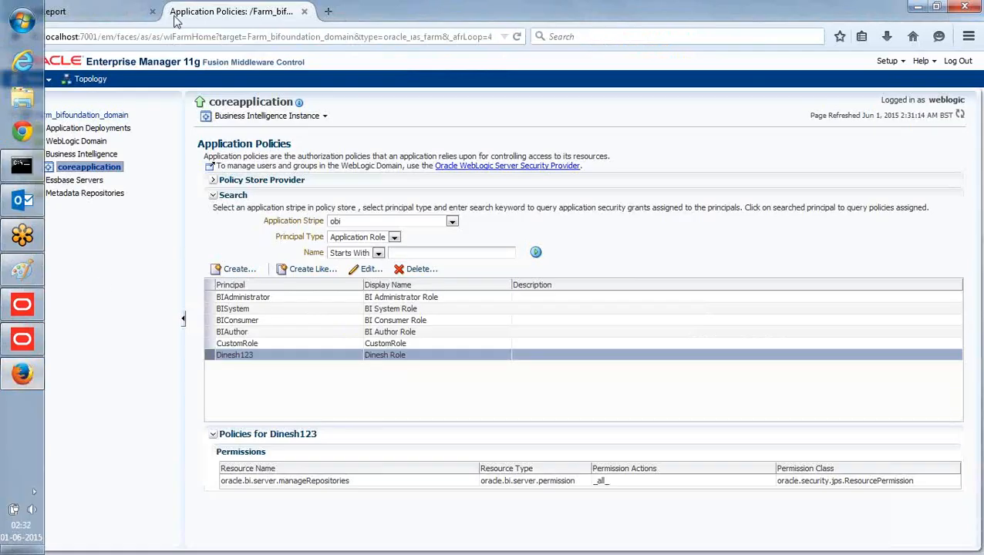
left_click(328, 11)
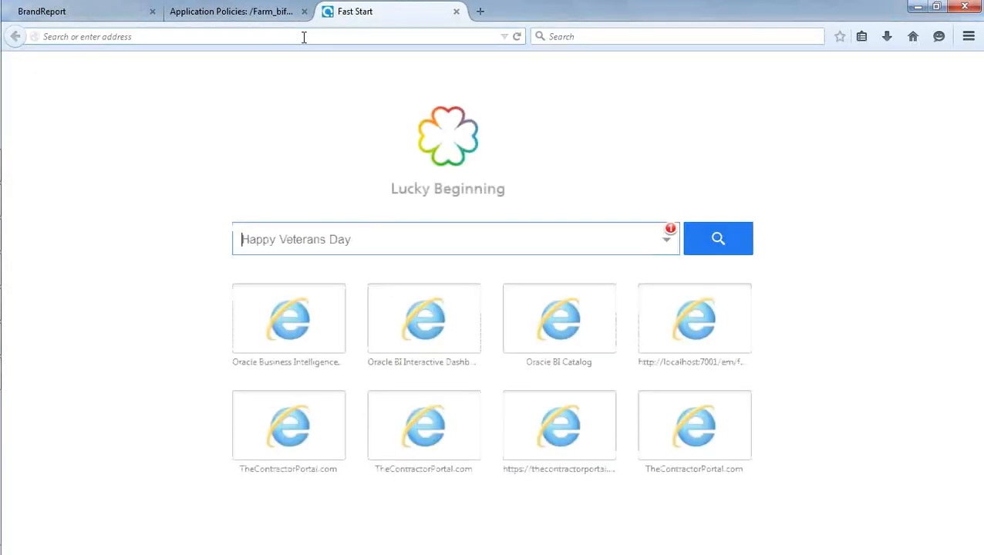
type("/con")
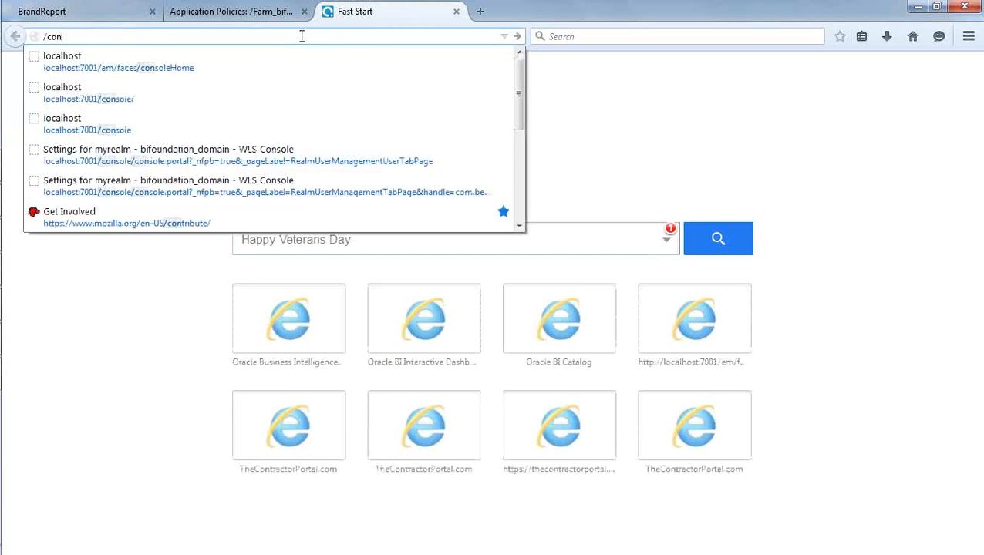
left_click(251, 93)
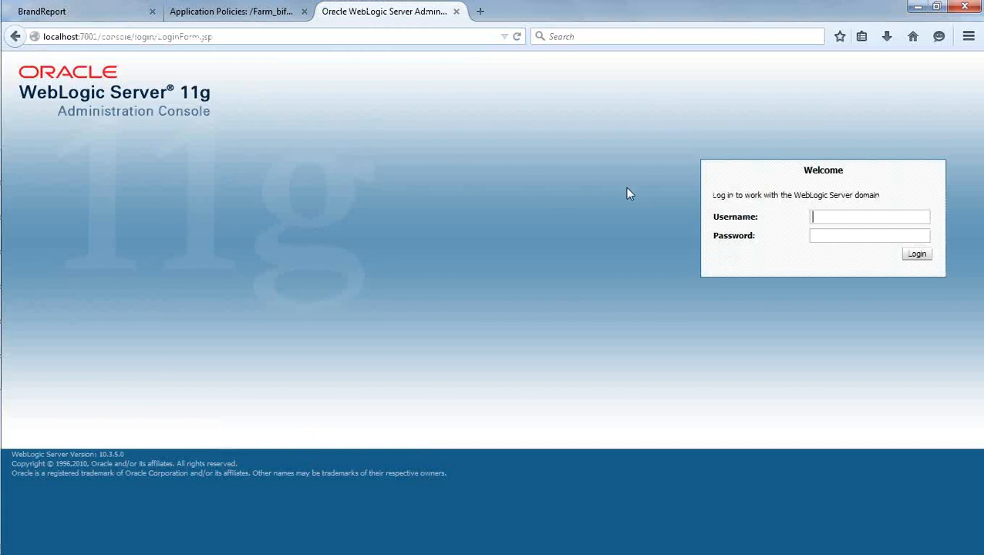
type("w")
left_click(837, 232)
left_click(915, 254)
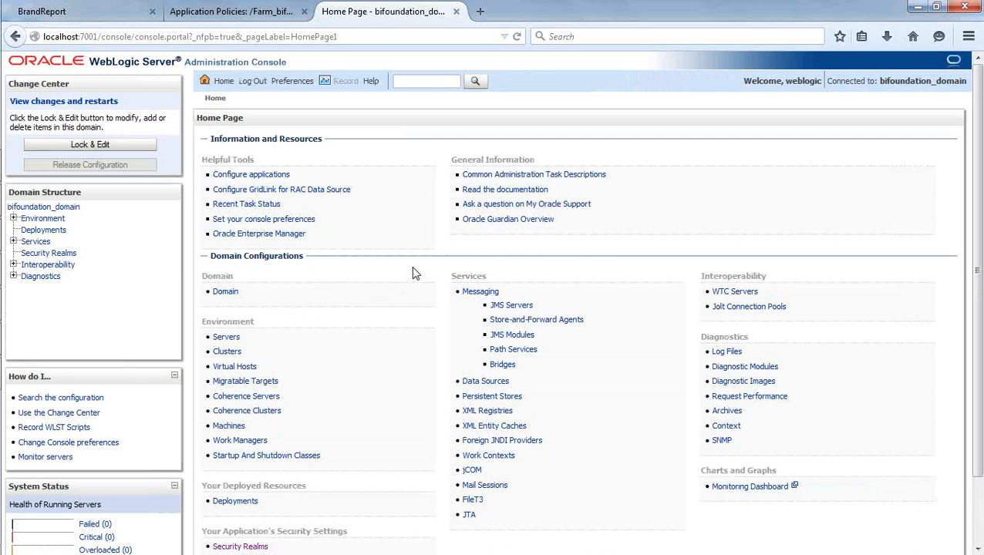
Open a myrealm user's Groups tab in the WebLogic Server Administration Console.
left_click(37, 258)
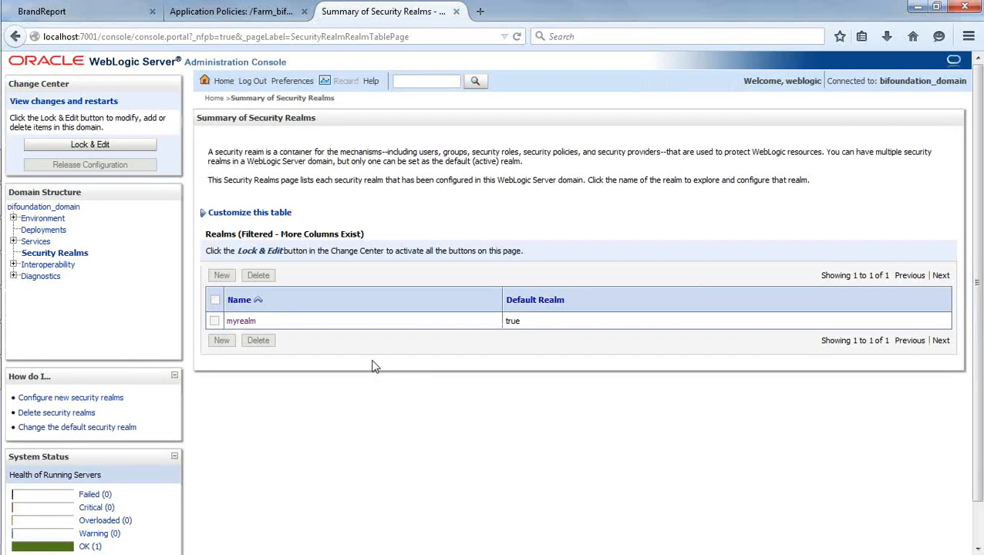
left_click(241, 322)
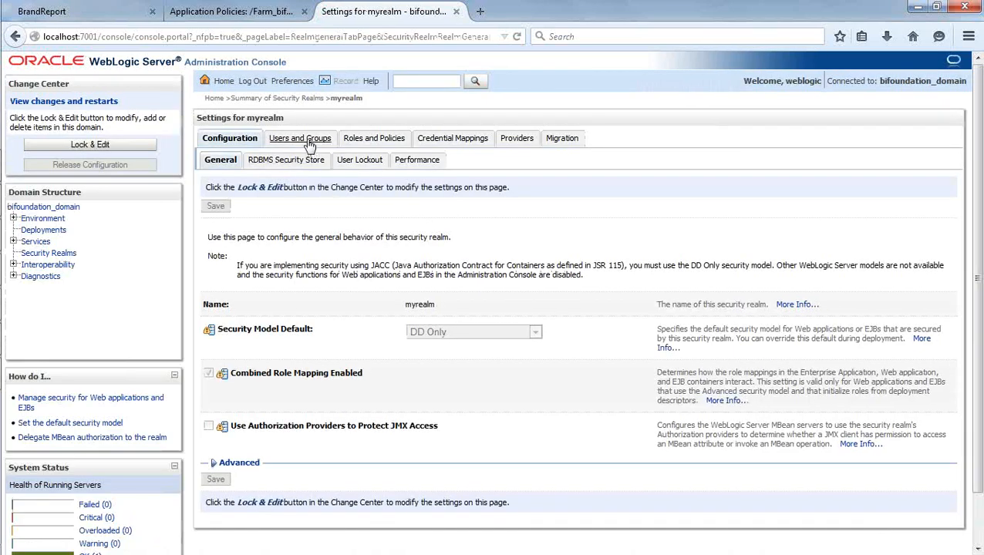
left_click(307, 143)
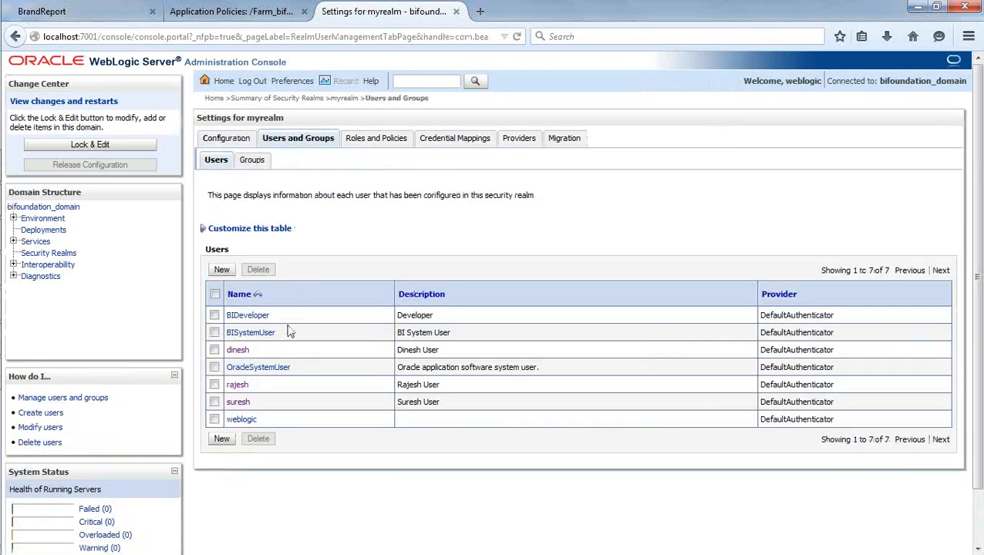
left_click(238, 385)
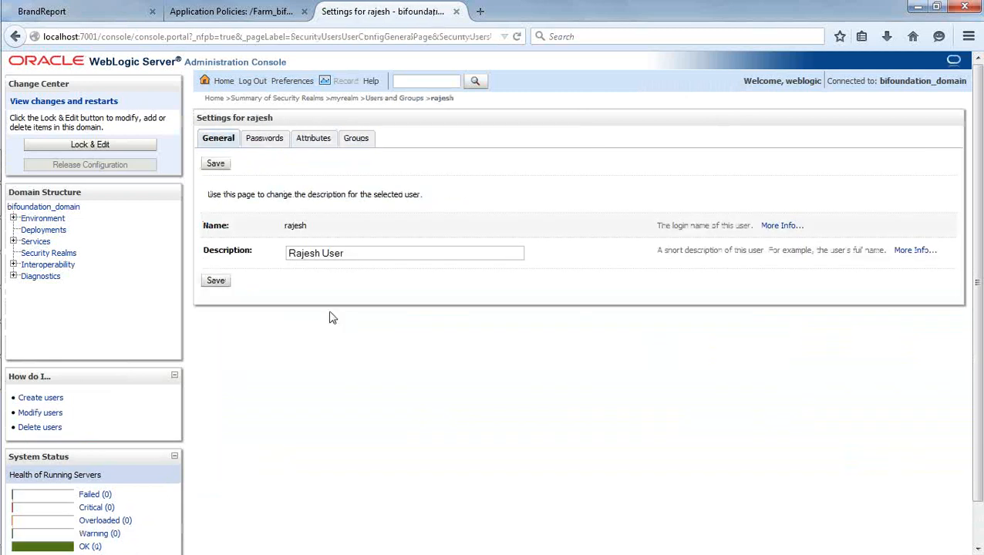
left_click(356, 139)
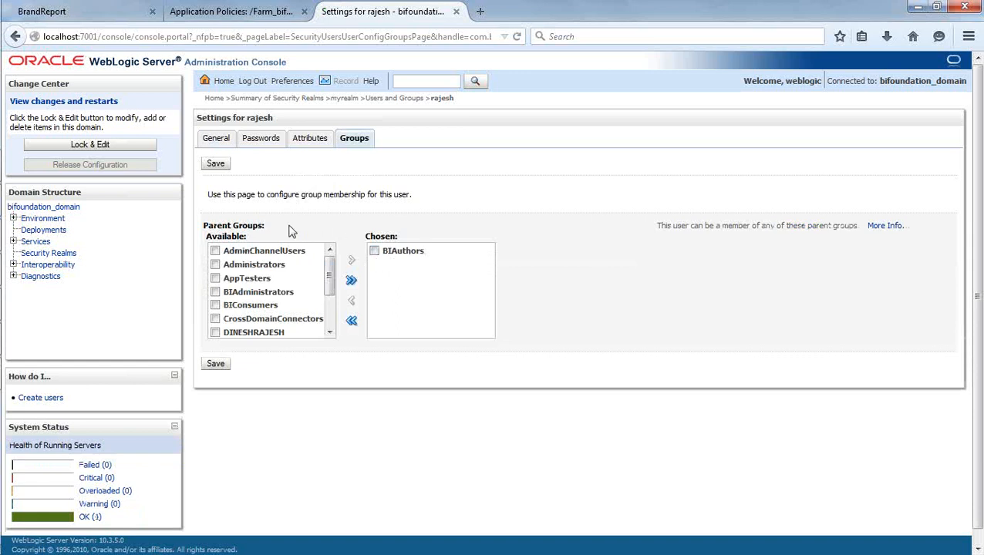
Scroll the Available groups to confirm BIAuthors is the user's only parent group, then return to Application Policies.
mouse_move(330, 278)
left_mouse_down()
mouse_move(329, 313)
mouse_move(330, 265)
left_mouse_up()
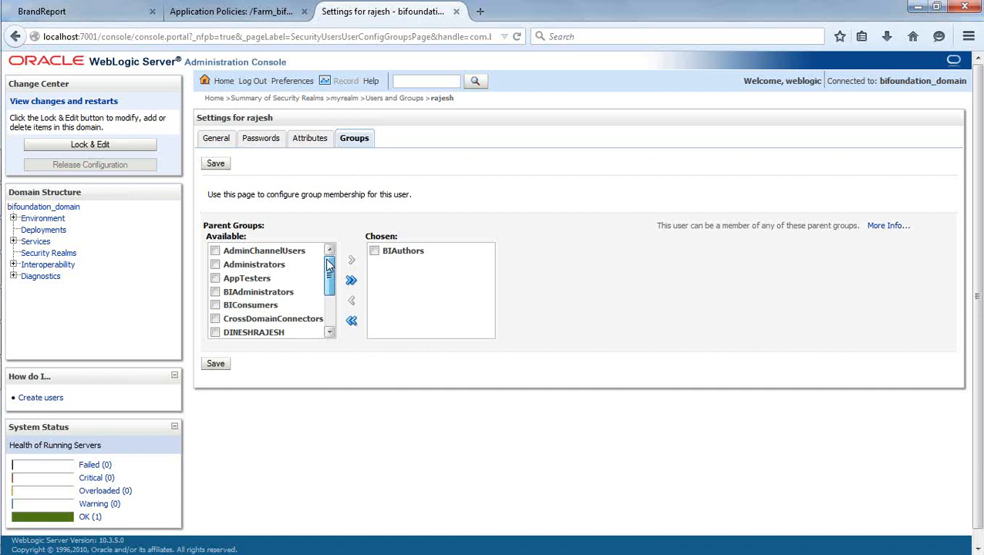
mouse_move(329, 278)
left_mouse_down()
mouse_move(330, 322)
mouse_move(330, 278)
left_mouse_up()
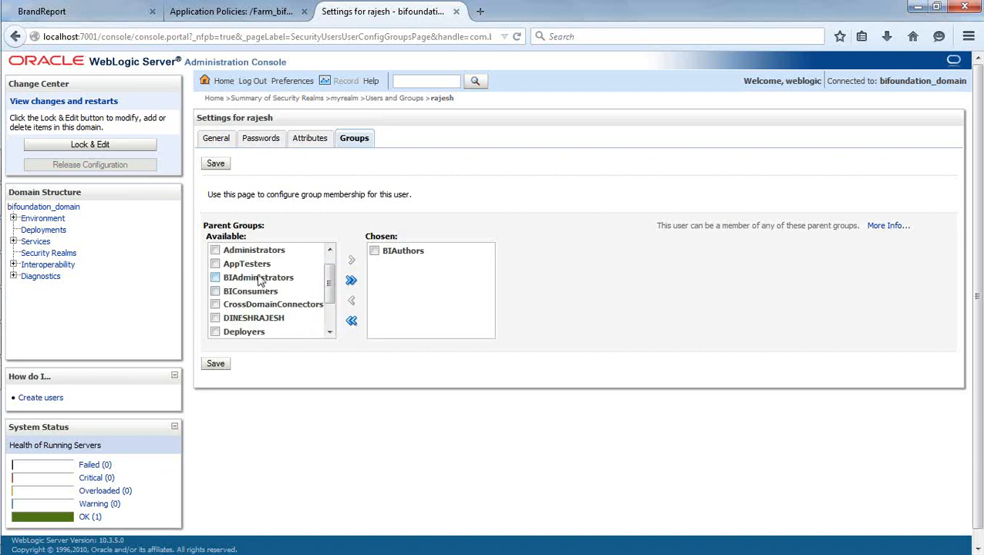
left_click_drag(332, 290, 329, 270)
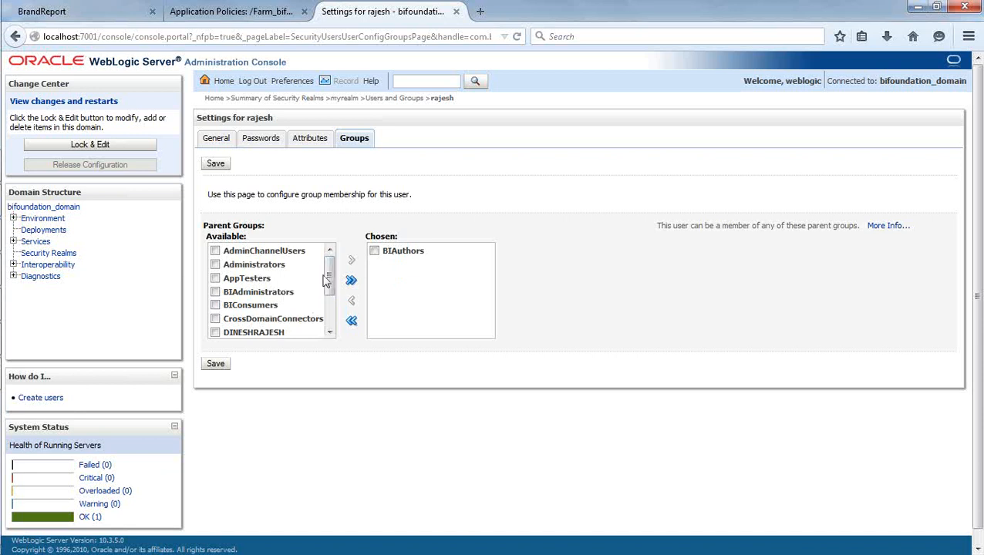
mouse_move(330, 274)
left_mouse_down()
mouse_move(323, 318)
mouse_move(319, 264)
left_mouse_up()
left_click_drag(329, 288, 331, 310)
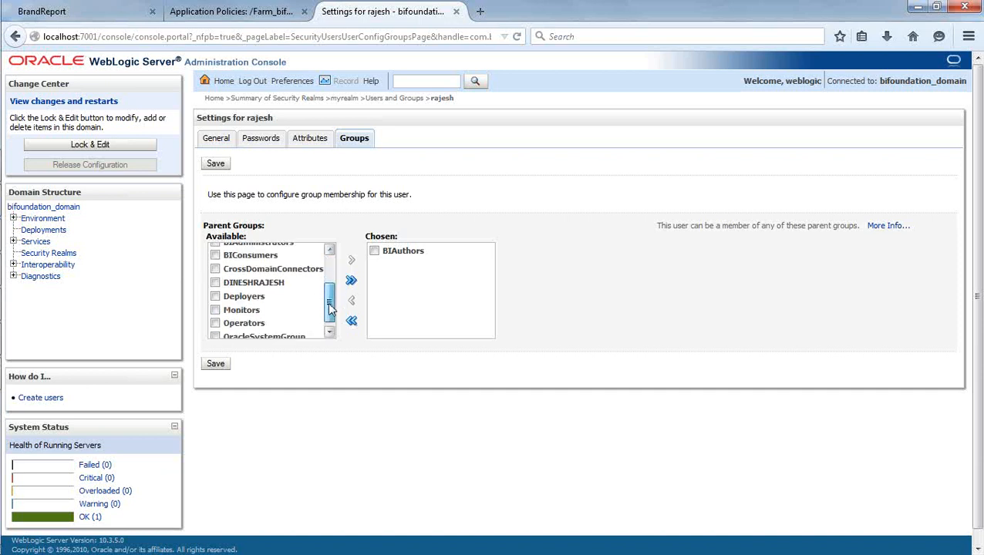
left_click(263, 14)
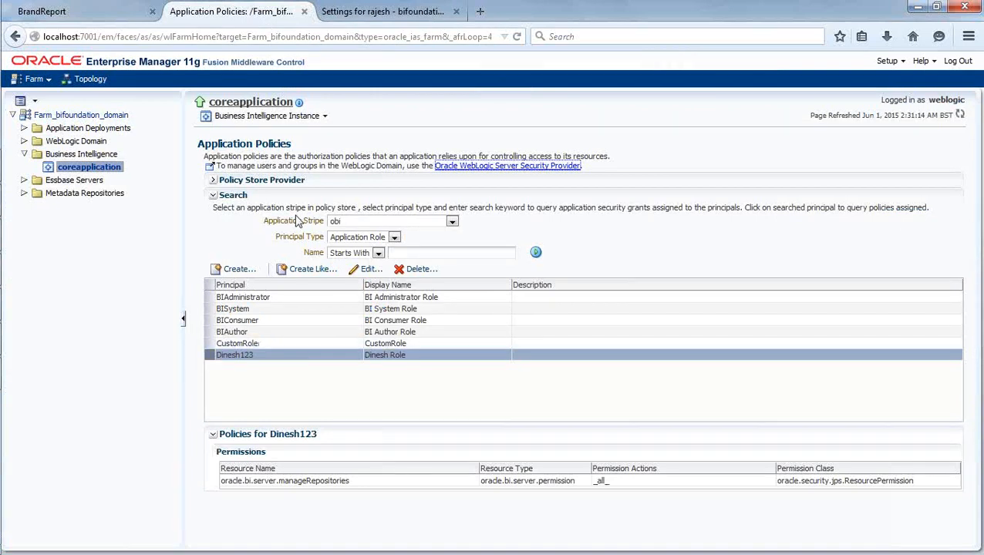
Save rajesh's BIAuthors group membership and recheck his General and Groups settings.
left_click(391, 15)
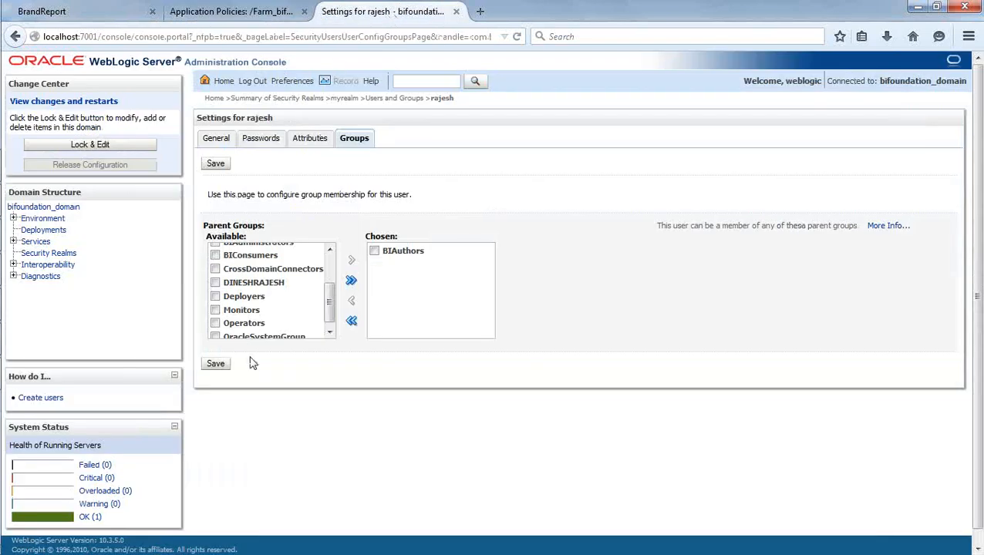
left_click(216, 364)
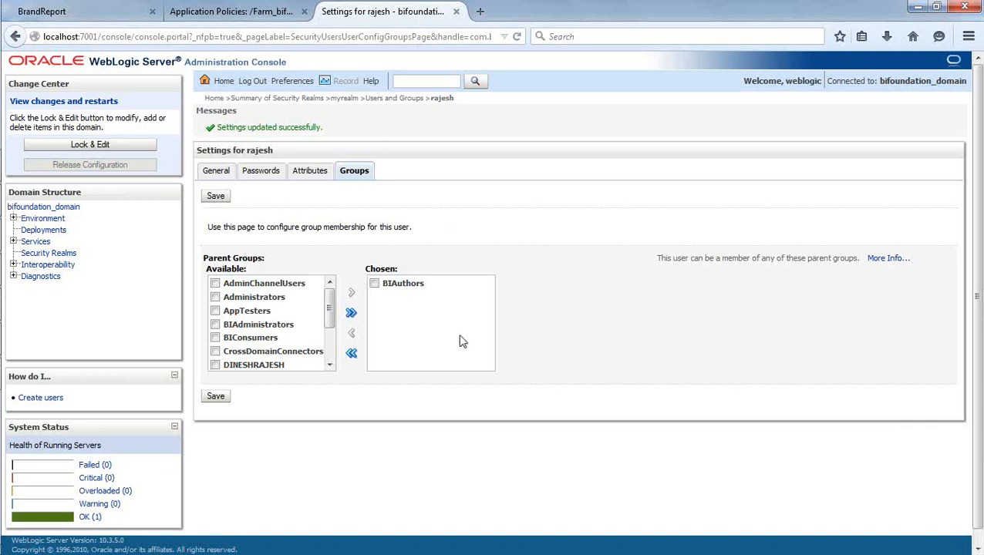
left_click(217, 173)
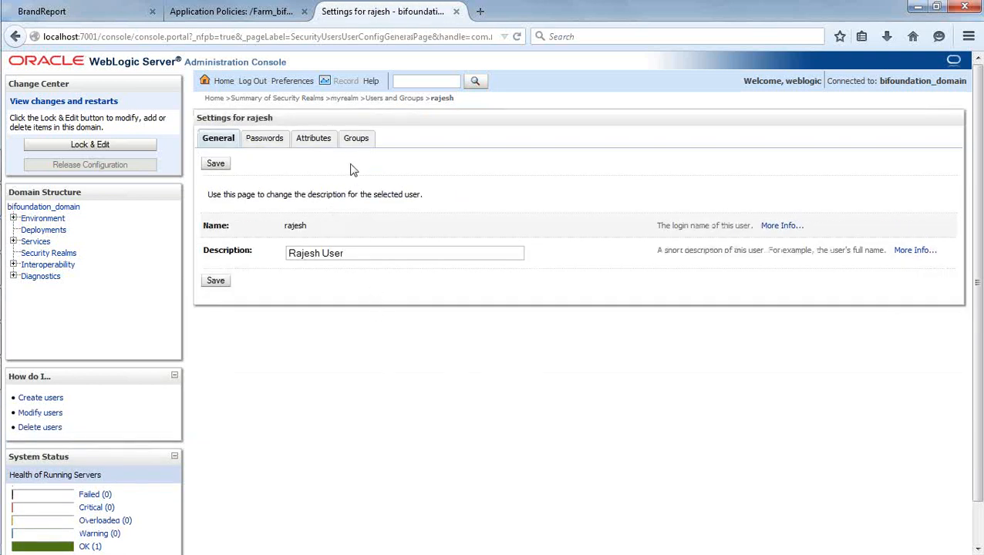
left_click(353, 138)
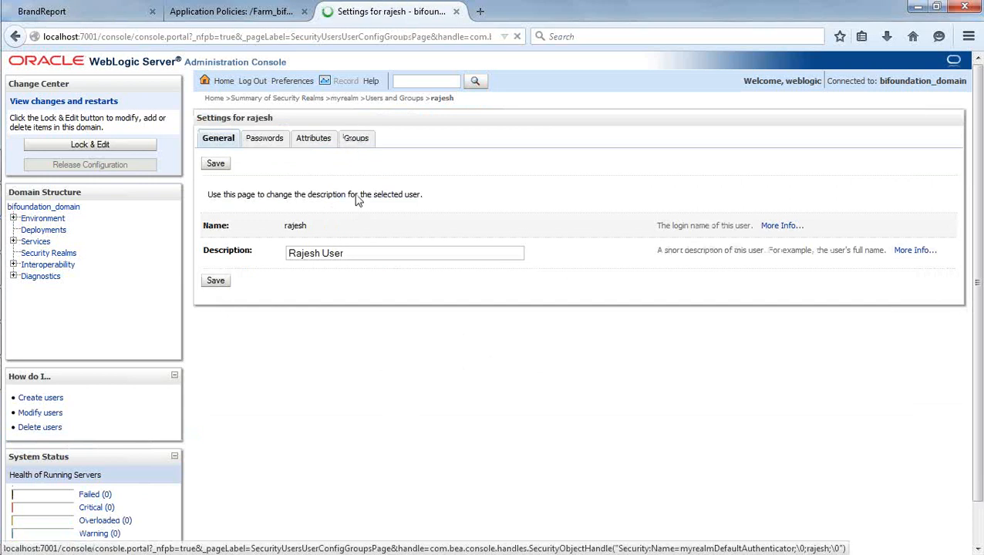
left_click(220, 141)
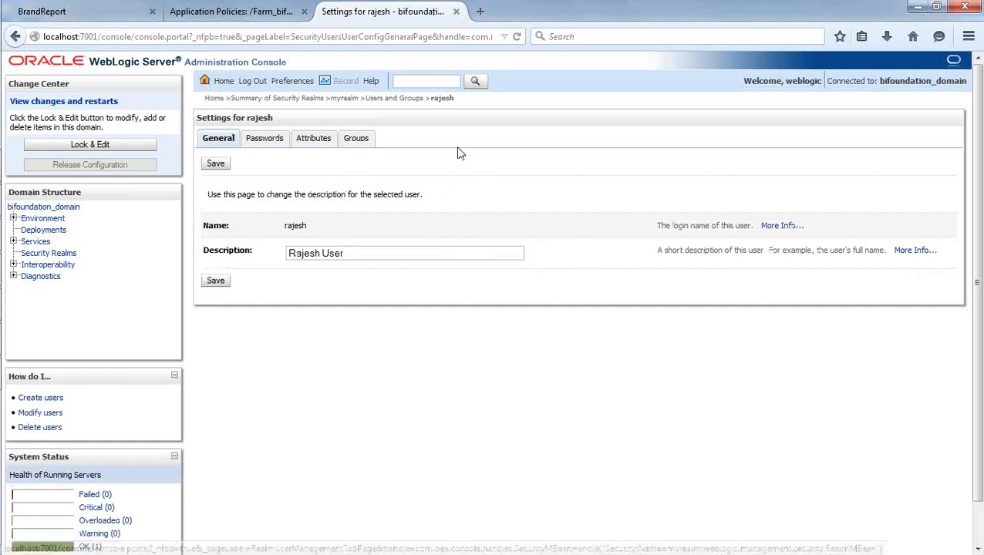
left_click(249, 11)
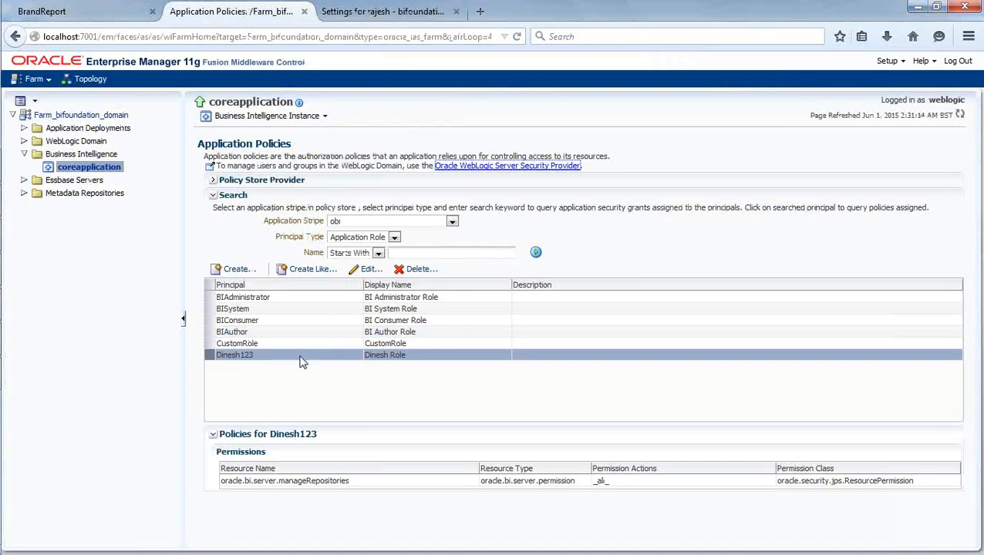
Open Identity Manager from Manage and list the repository's application roles.
mouse_move(5, 353)
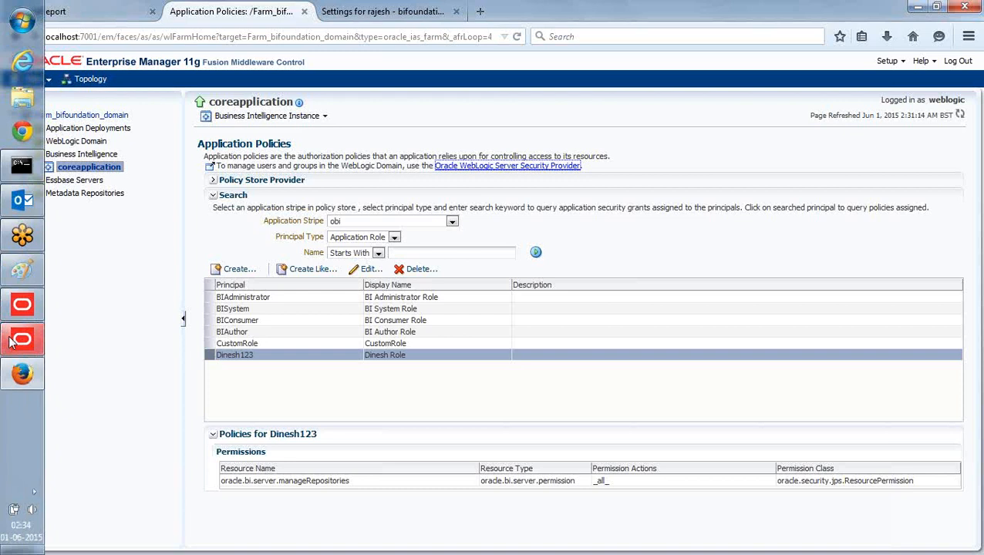
left_click(35, 340)
left_click(376, 71)
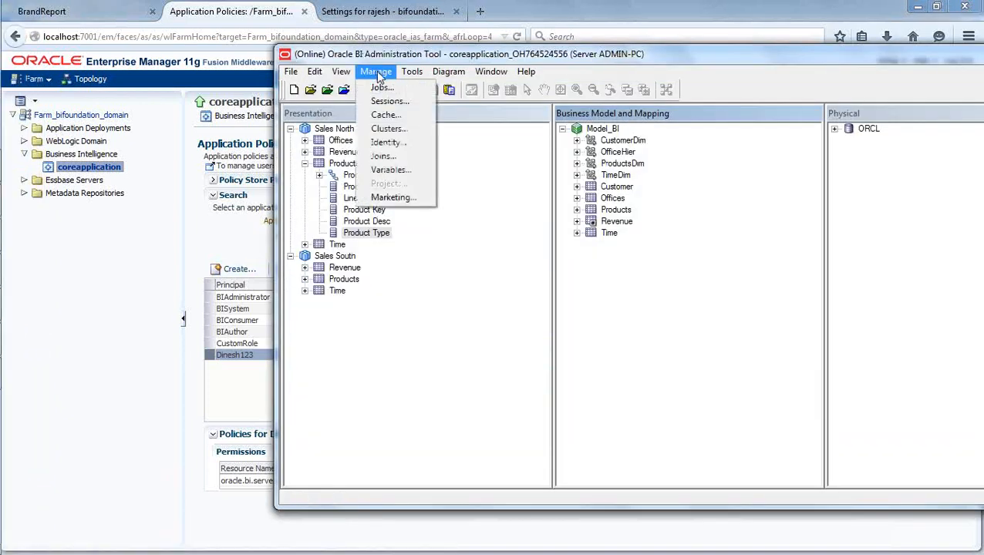
left_click(413, 148)
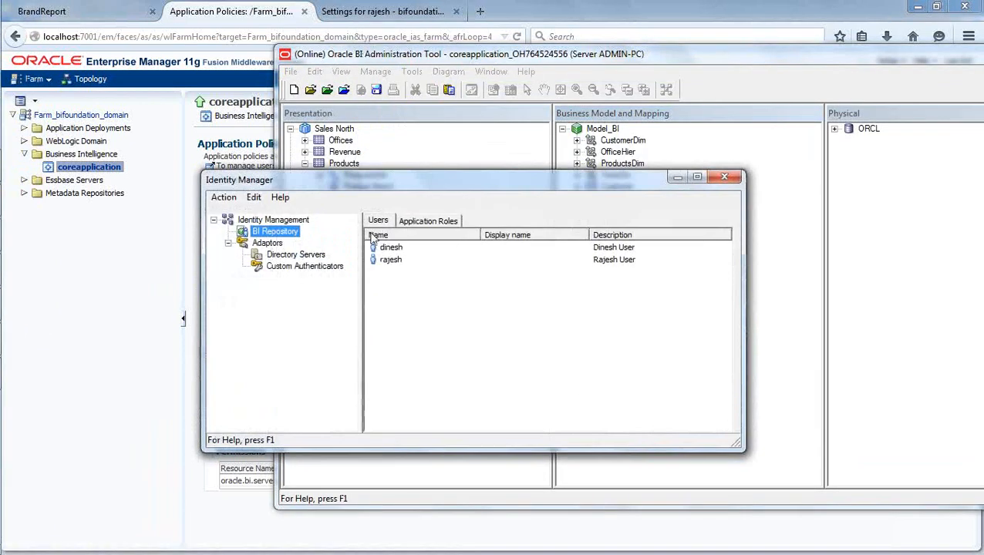
left_click(430, 222)
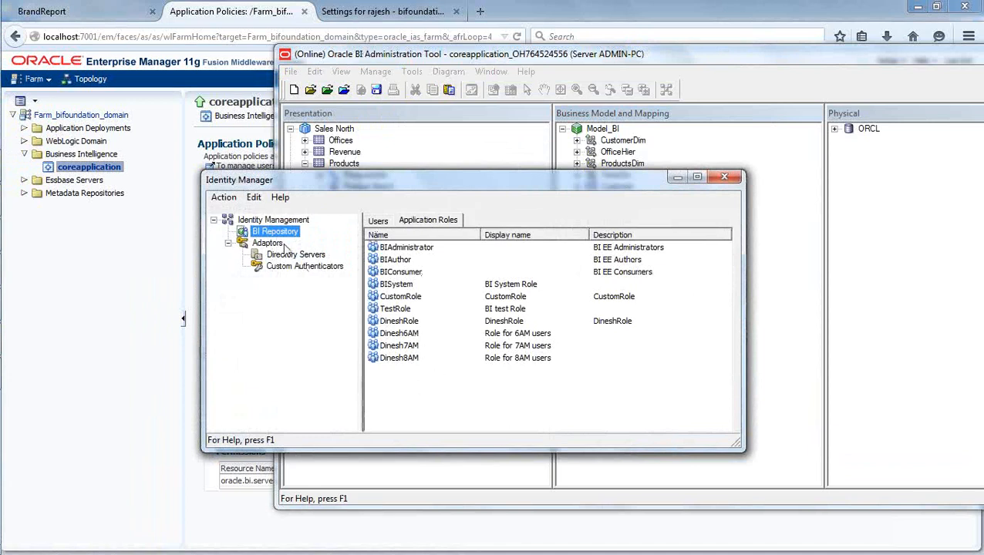
Synchronize application roles from the policy store so Dinesh123 appears.
left_click(231, 199)
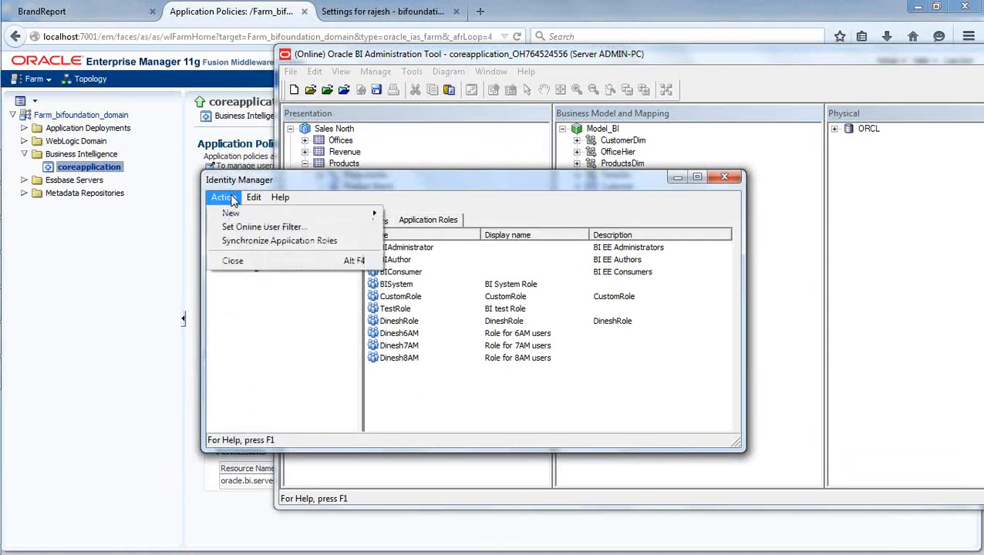
left_click(259, 244)
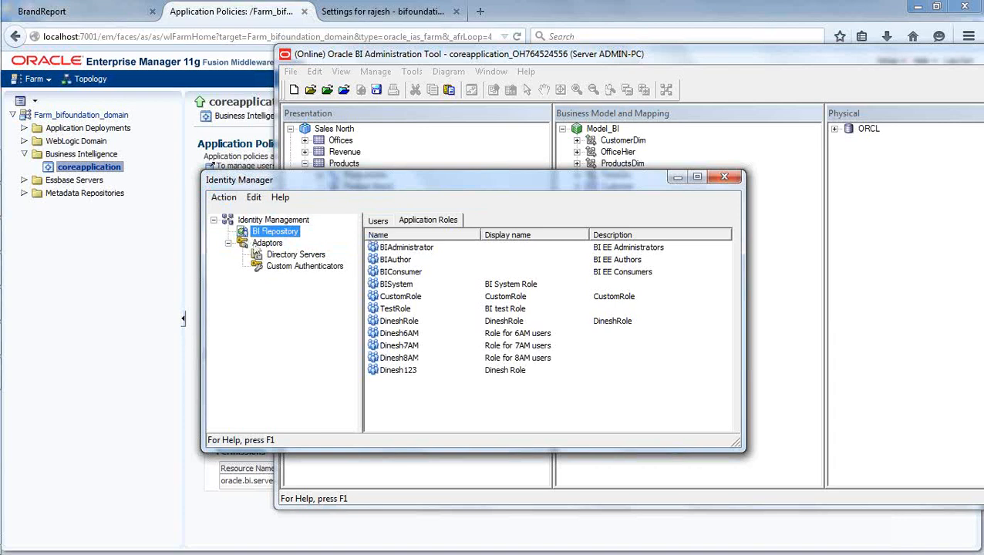
left_click(409, 384)
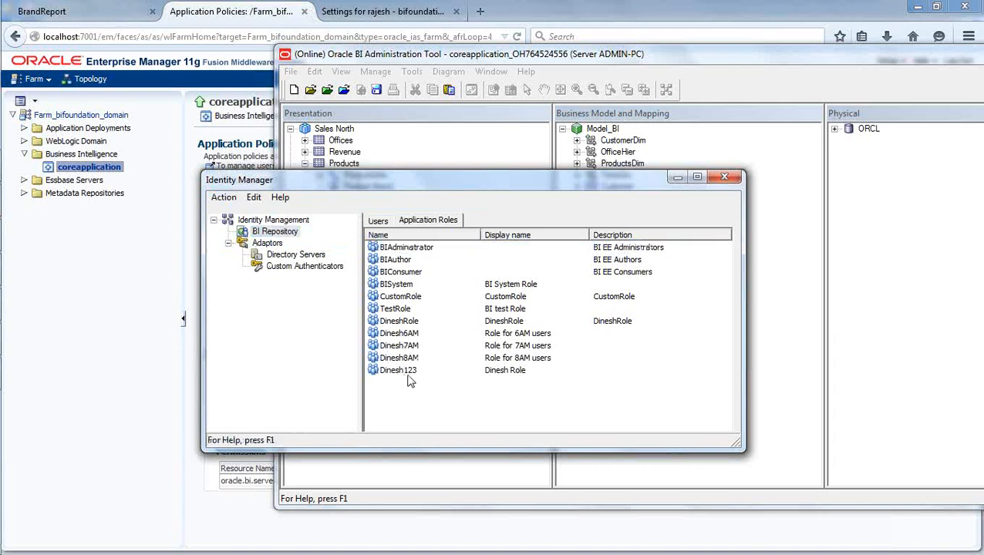
left_click(223, 198)
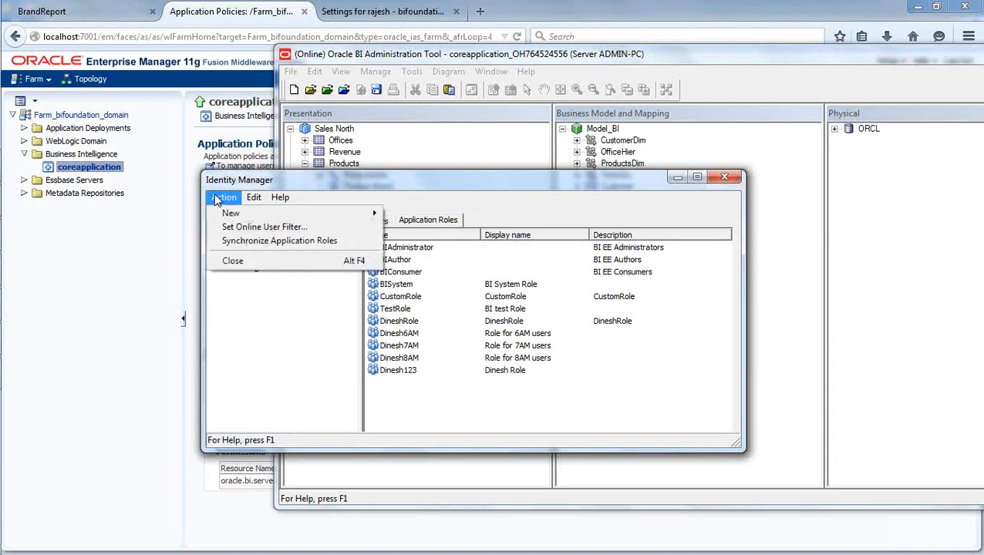
left_click(256, 249)
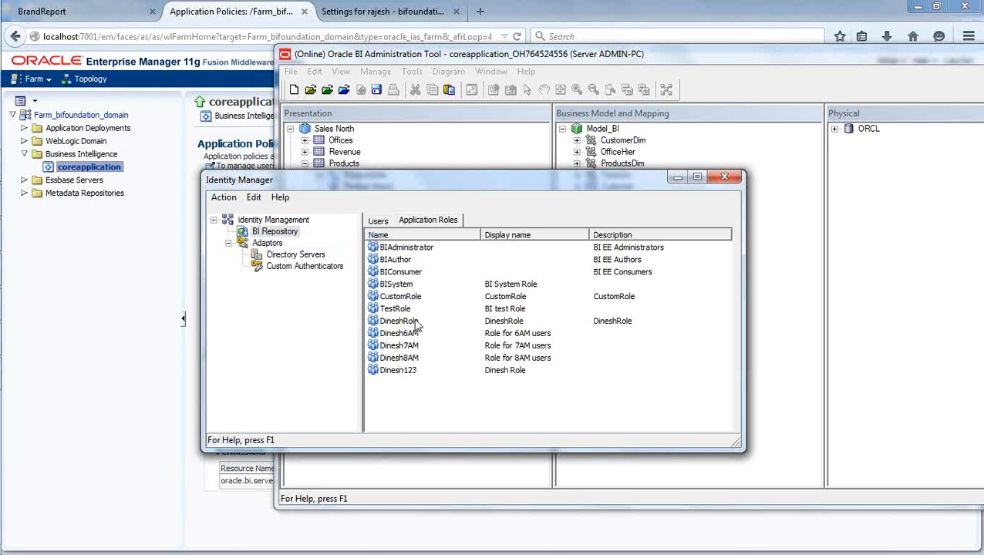
Review the Dinesh123 role's permissions, data filters and members without changing anything.
double_click(398, 370)
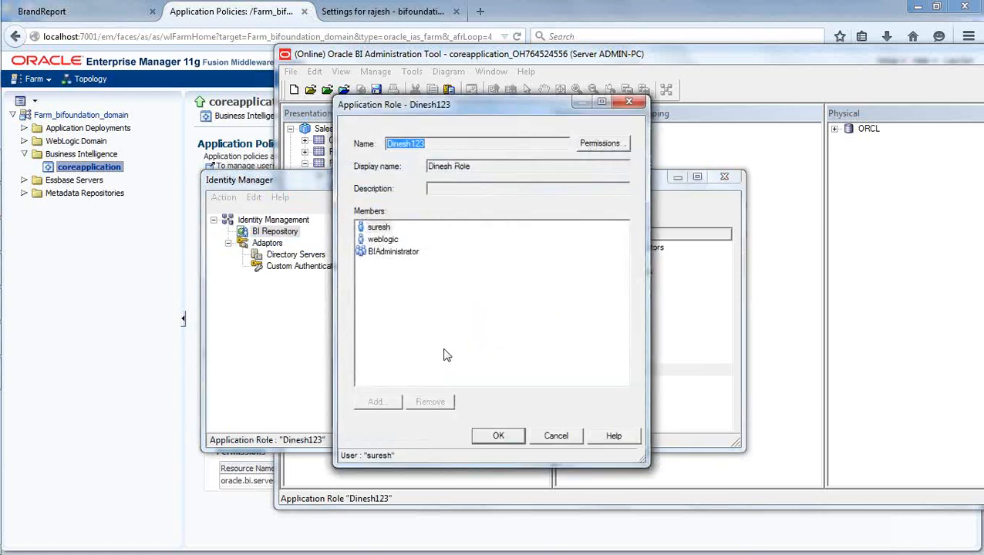
left_click(598, 146)
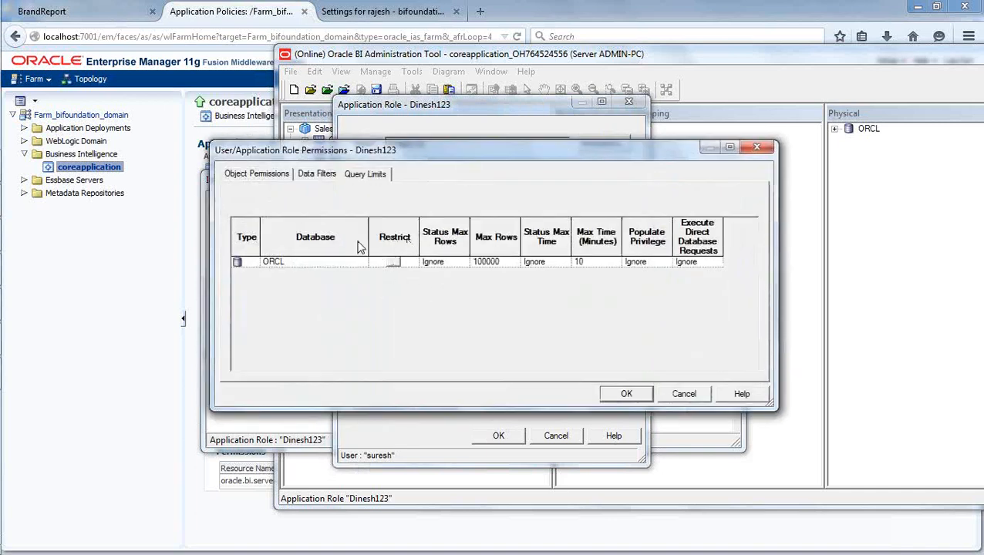
left_click(260, 174)
left_click(313, 176)
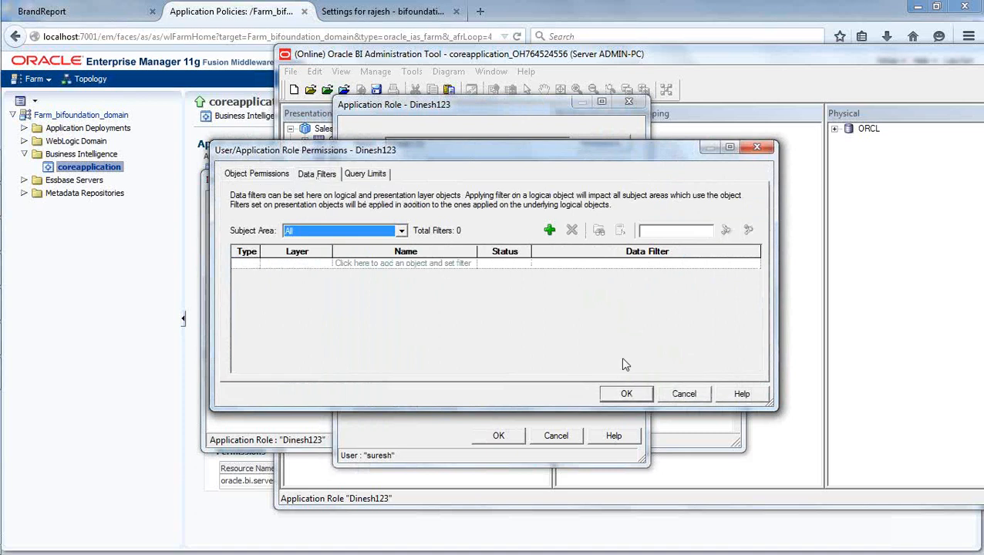
left_click(684, 393)
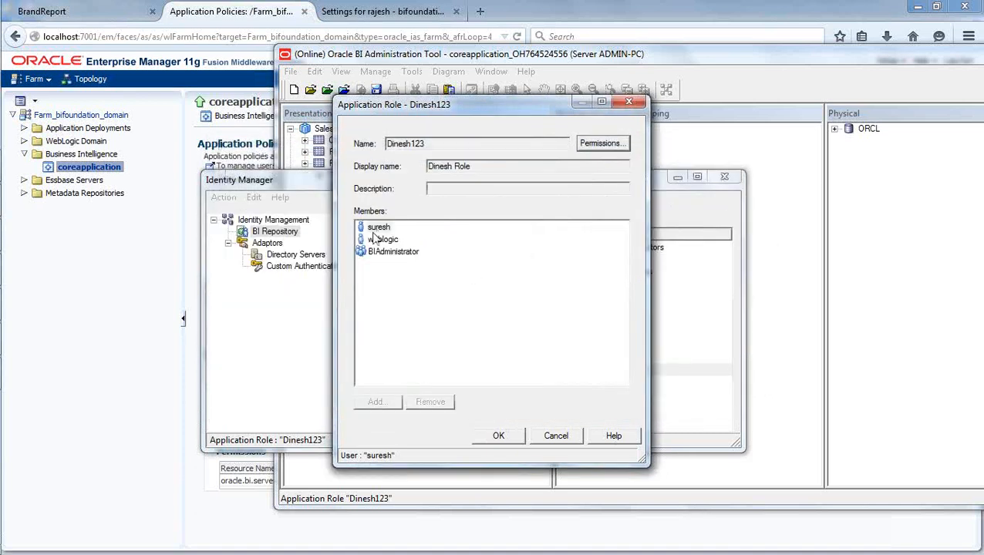
left_click(378, 228)
key("Down")
key("Down")
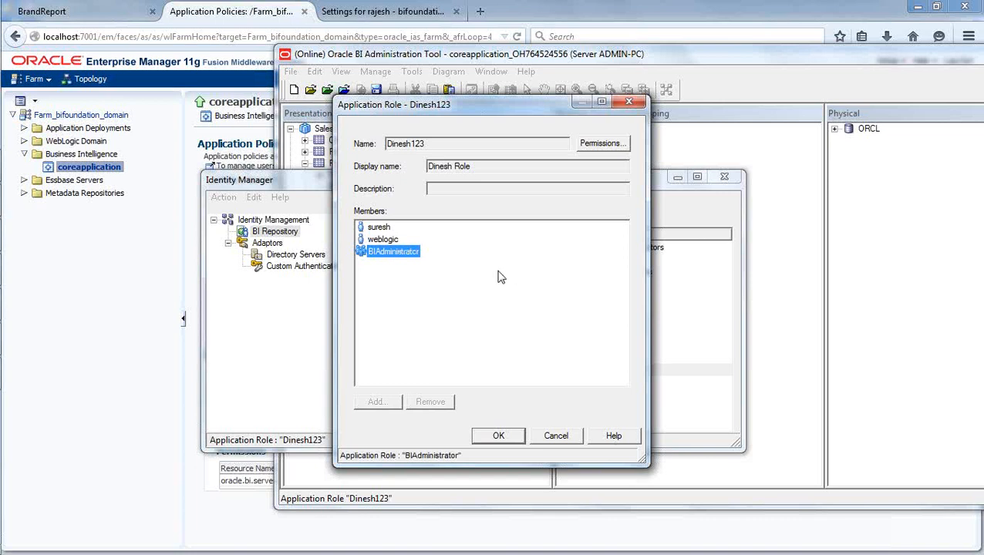
left_click(602, 145)
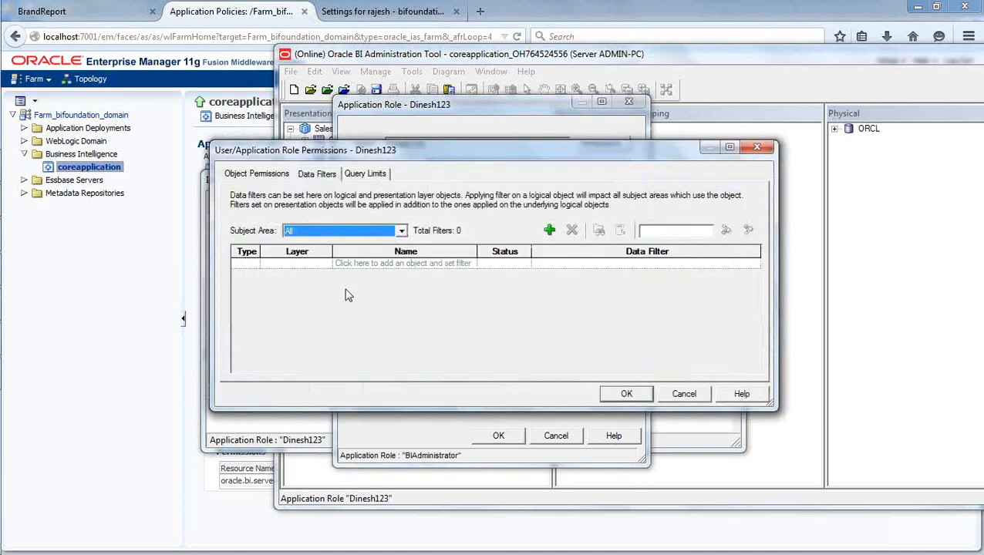
left_click(686, 395)
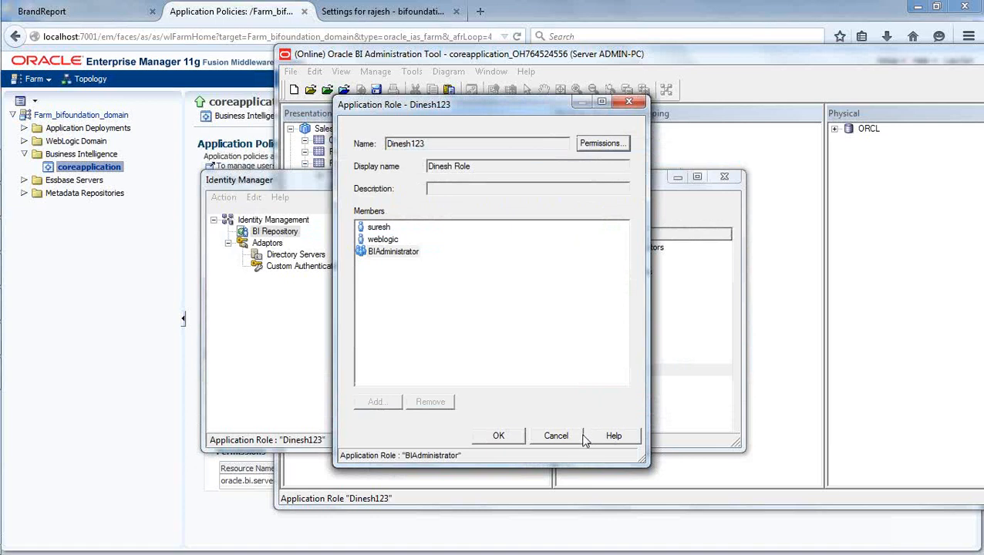
left_click(569, 436)
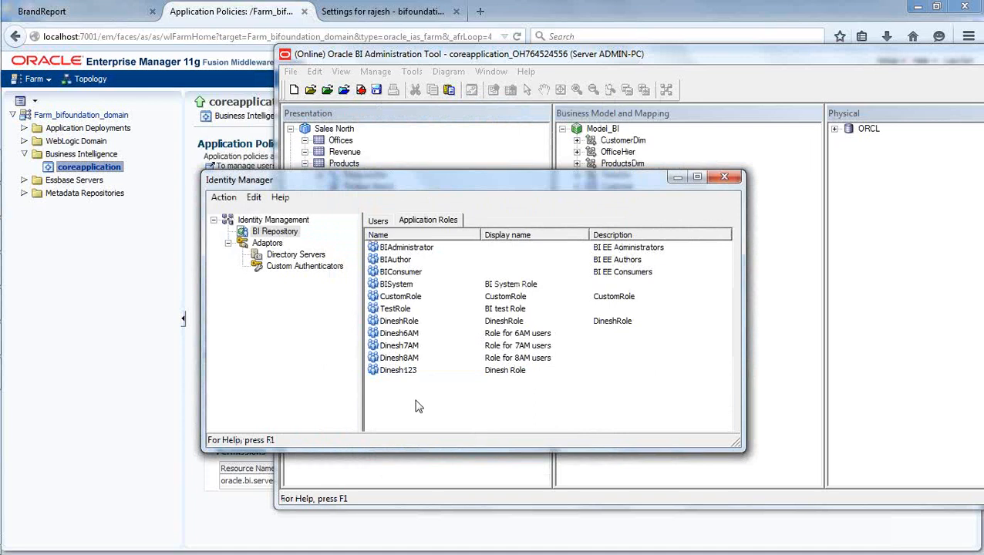
Close the Identity Manager window.
left_click(724, 178)
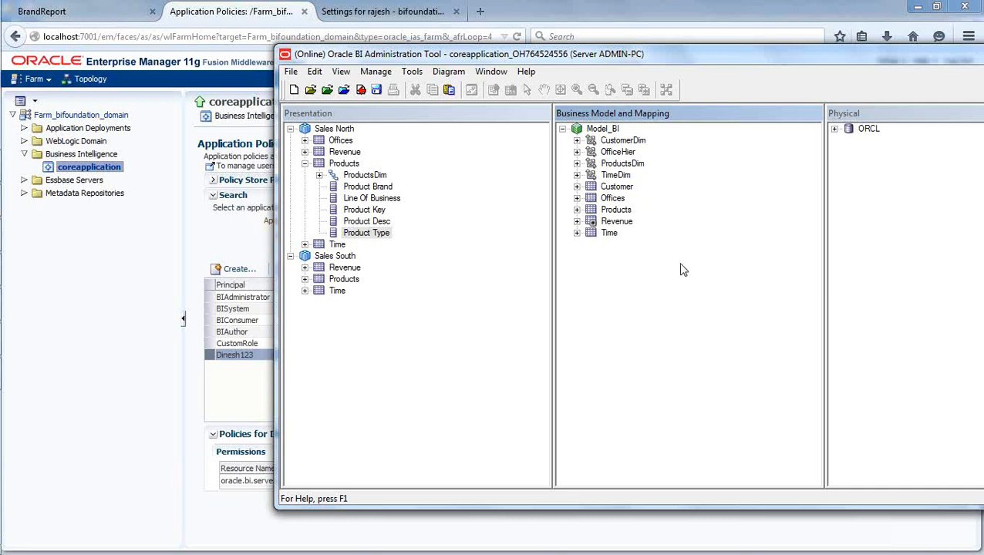
Check in the online changes, accepting the global consistency check with 5 warnings.
left_click(360, 90)
left_click(609, 312)
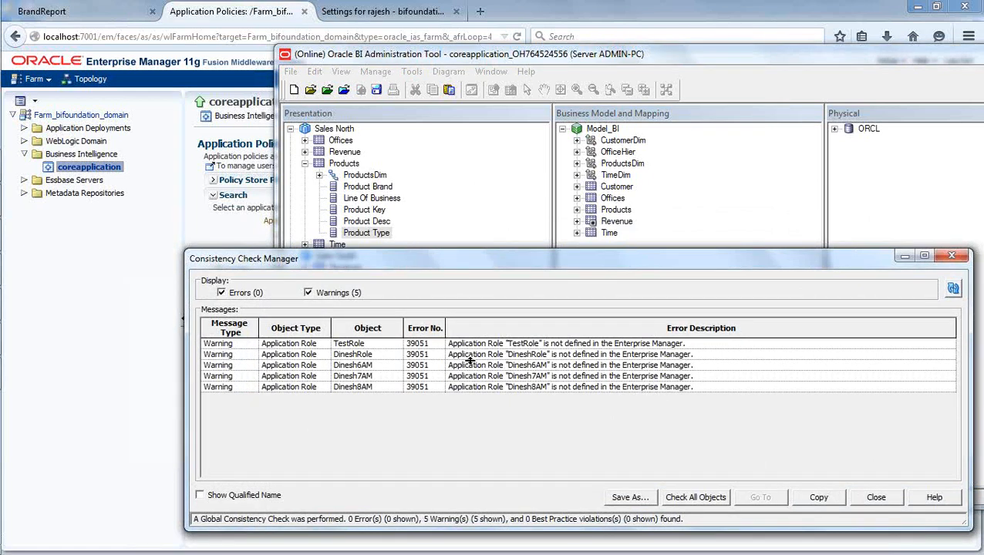
left_click(876, 498)
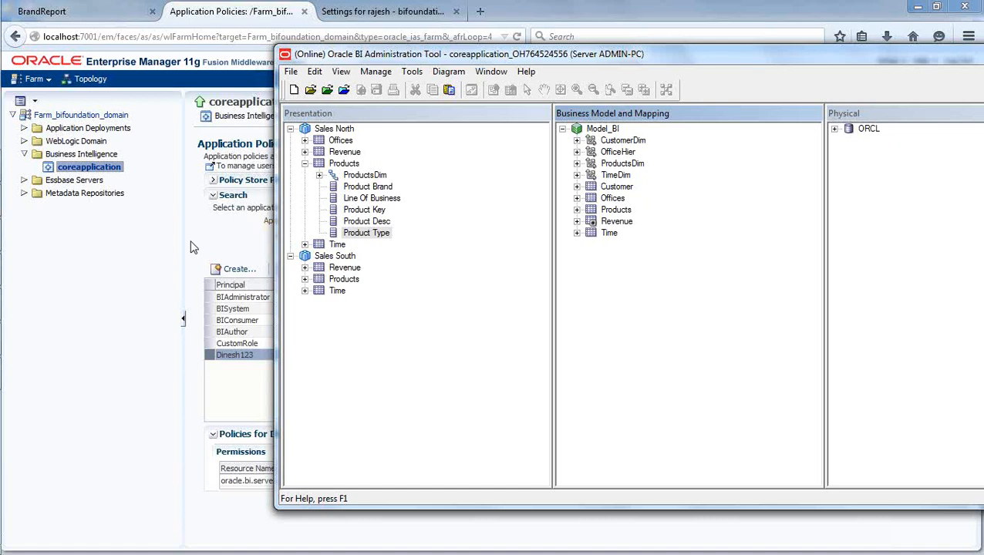
Close the BI Administration Tool and acknowledge the BI Server restart notice.
left_click_drag(658, 54, 426, 48)
left_click_drag(196, 50, 269, 87)
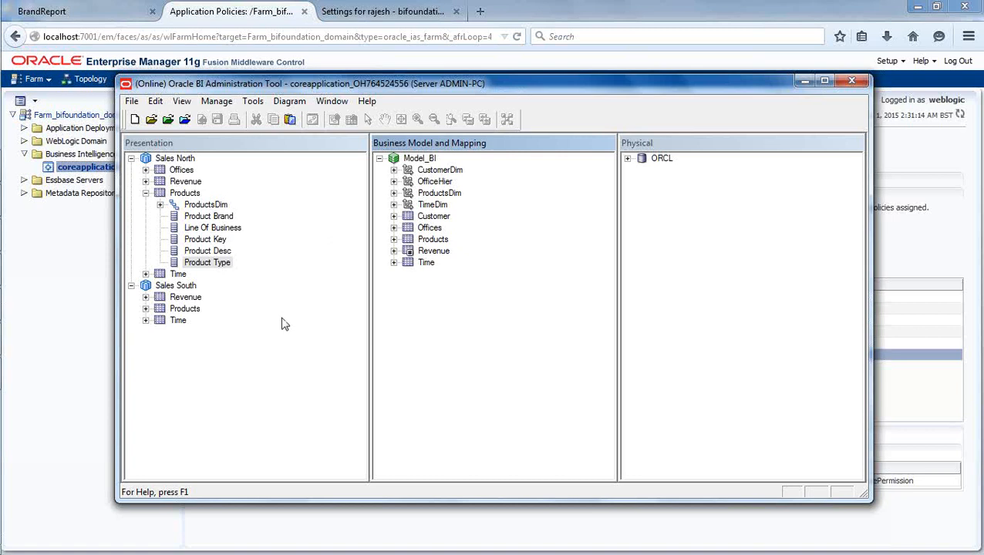
left_click(859, 85)
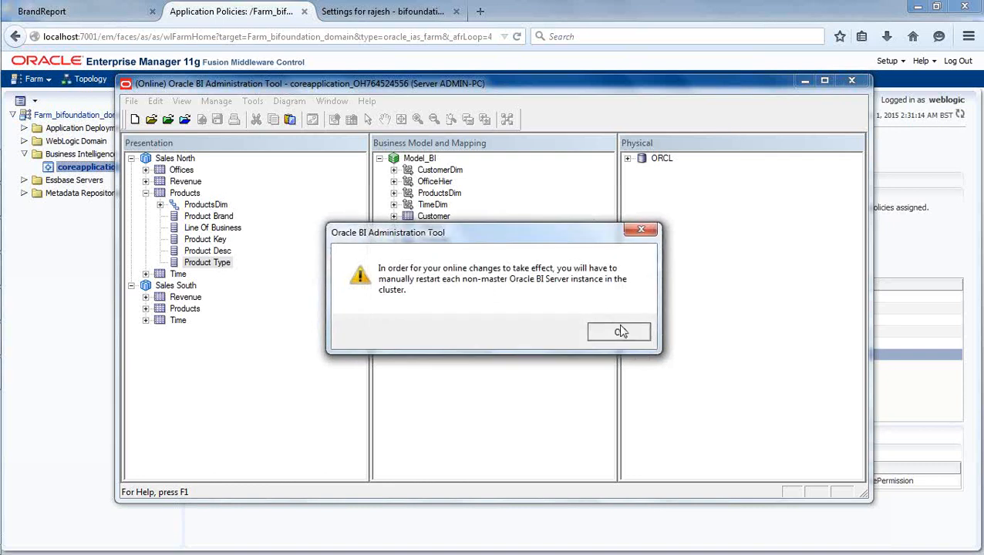
left_click(622, 331)
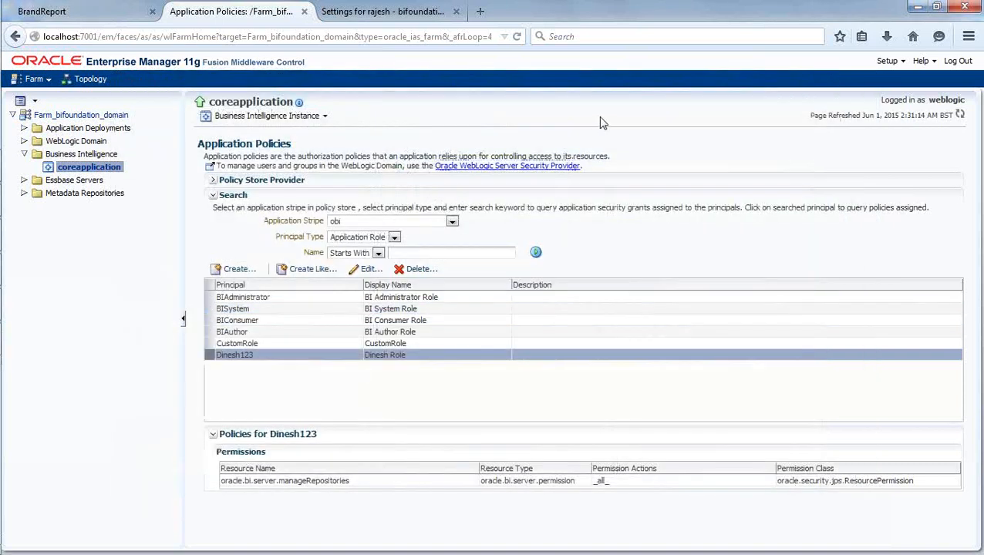